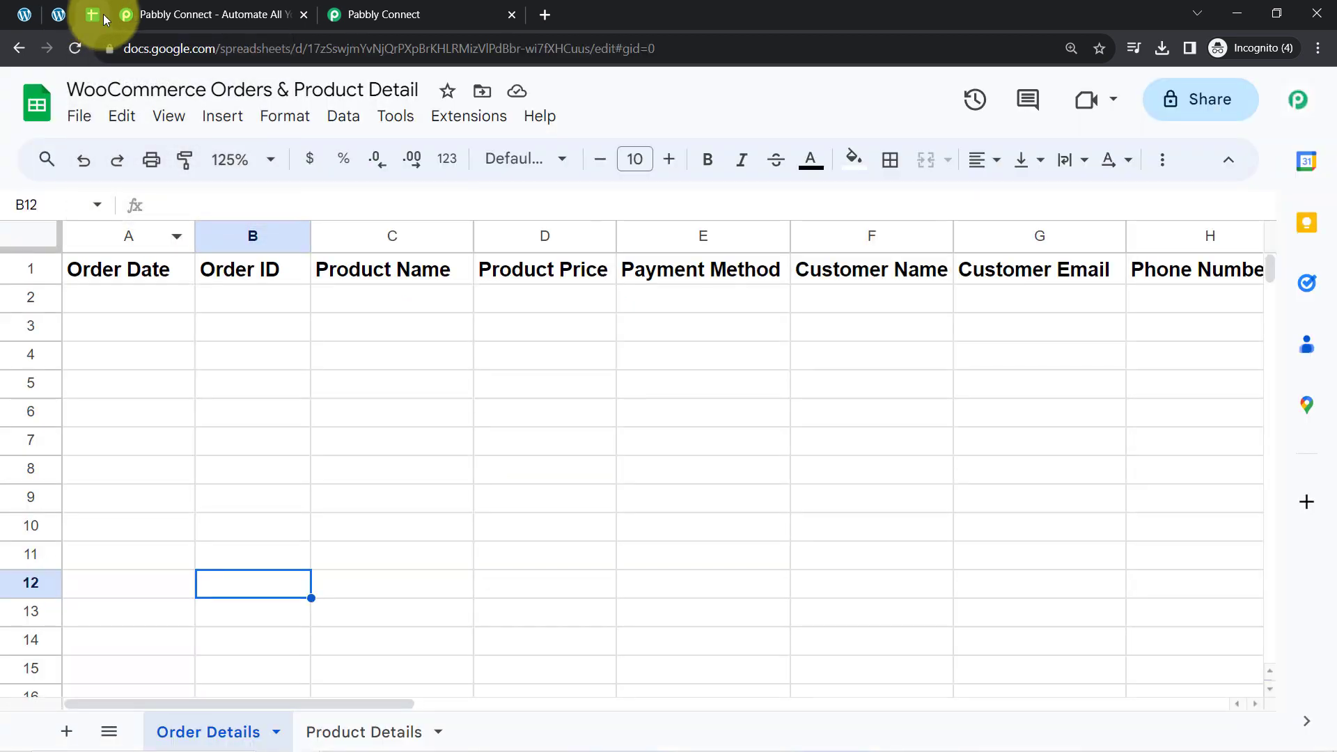
Review the Order Details and Product Details sheets of the WooCommerce Orders & Product Detail spreadsheet and the WooCommerce admin home.
drag(135, 307, 1099, 495)
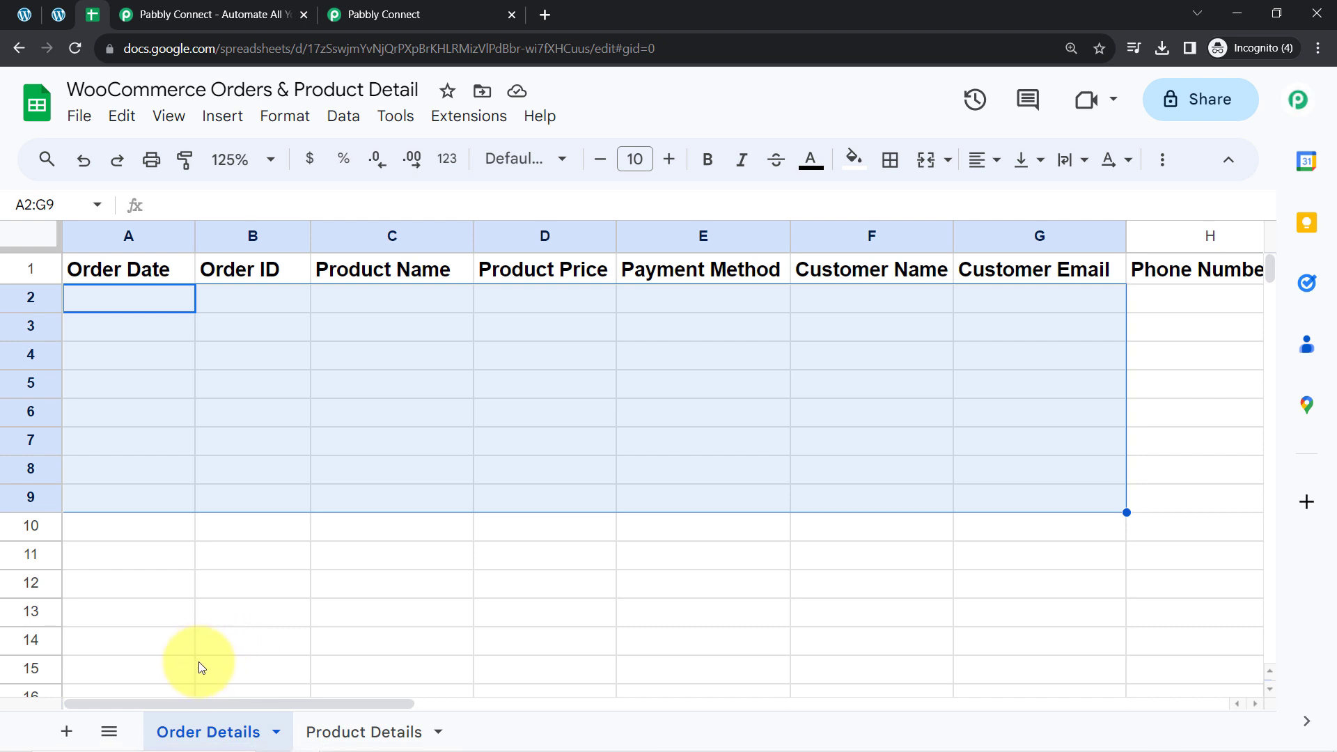
click(335, 733)
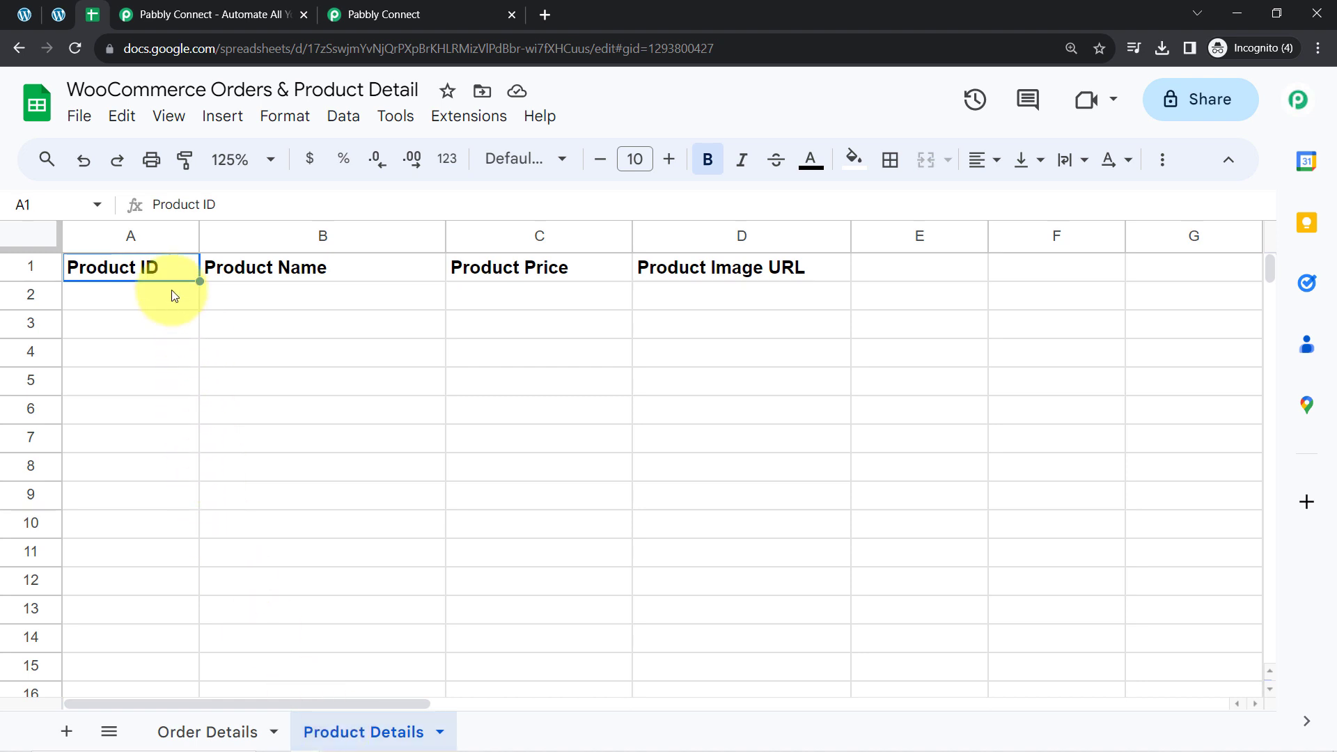
click(181, 733)
click(211, 448)
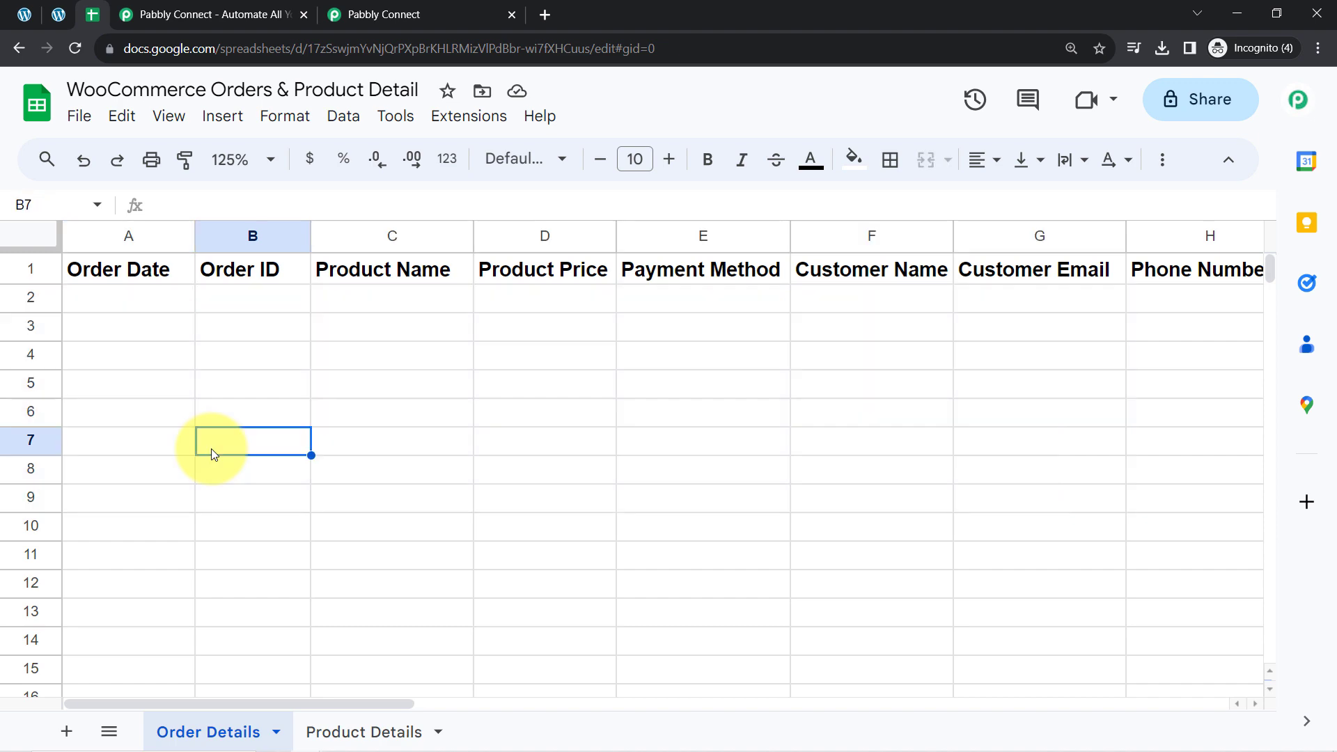
click(33, 19)
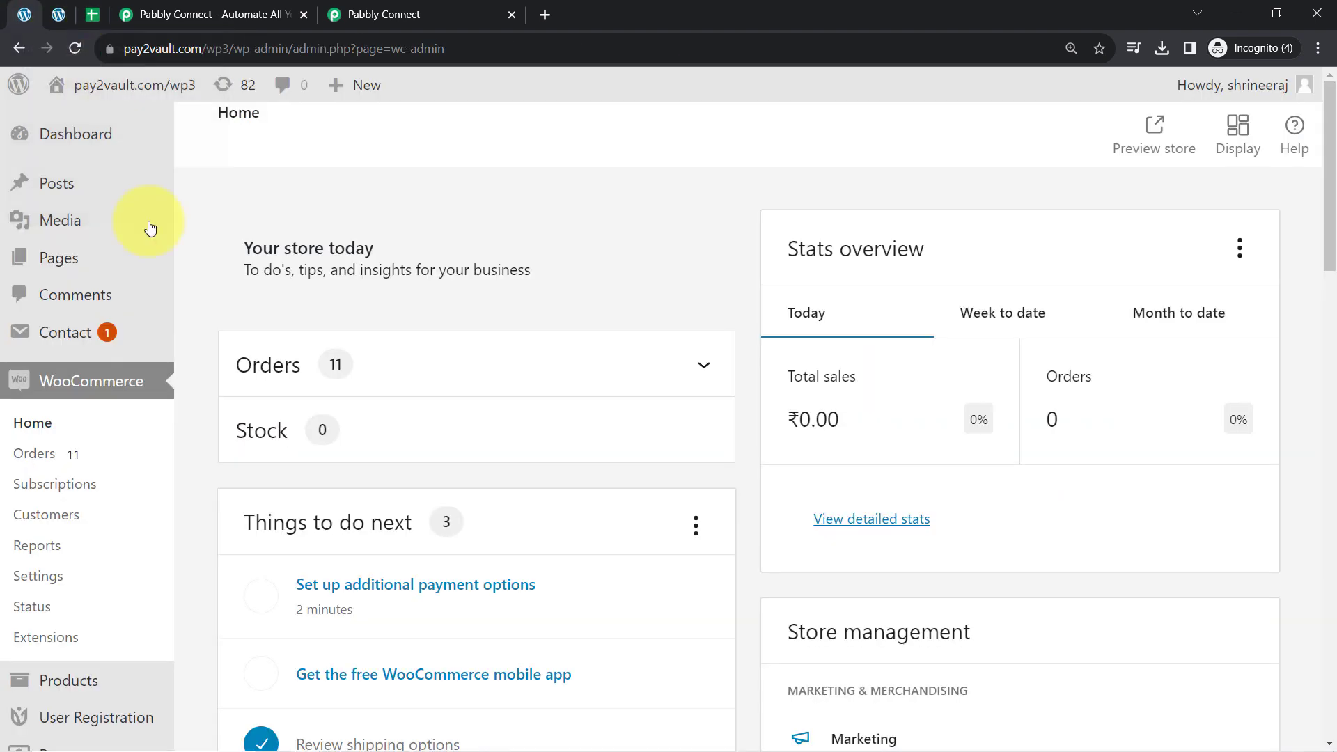
click(93, 15)
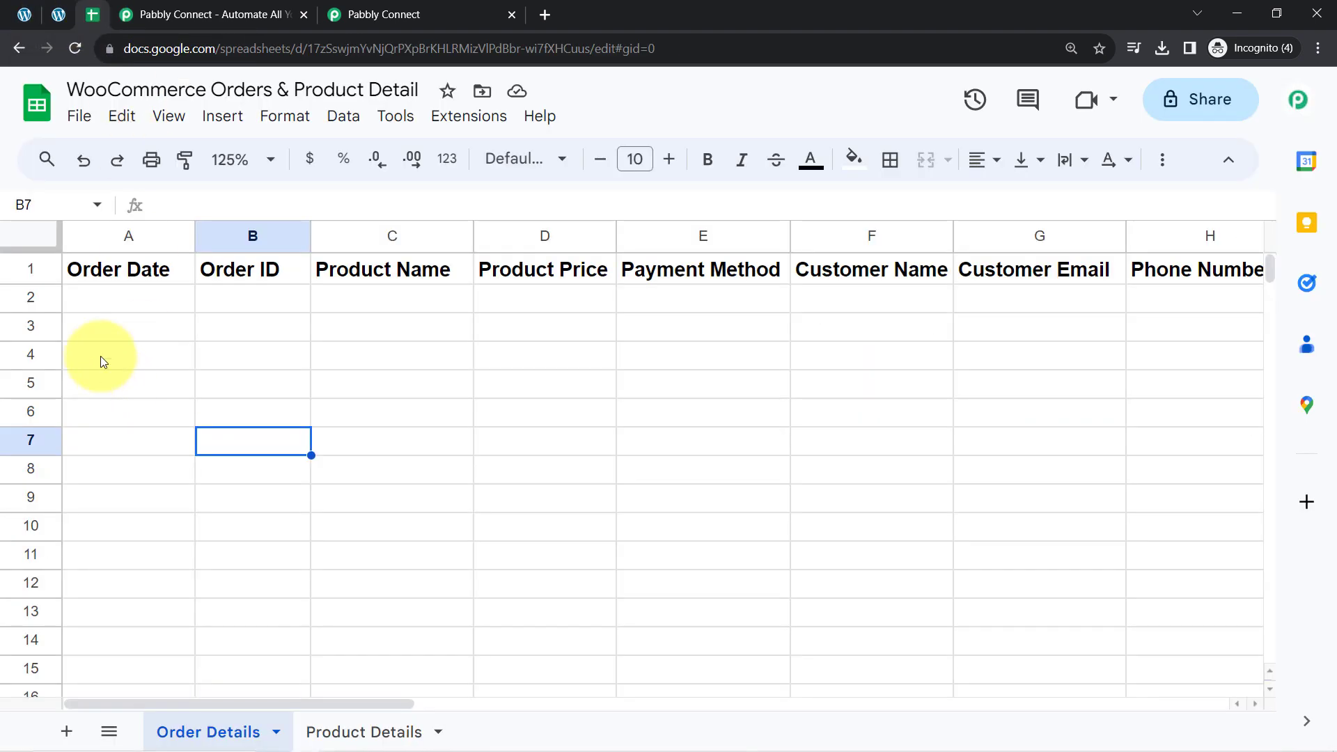
Look over the Pabbly Connect homepage and its dashboard, and return to the order spreadsheet.
click(150, 15)
drag(217, 374, 917, 496)
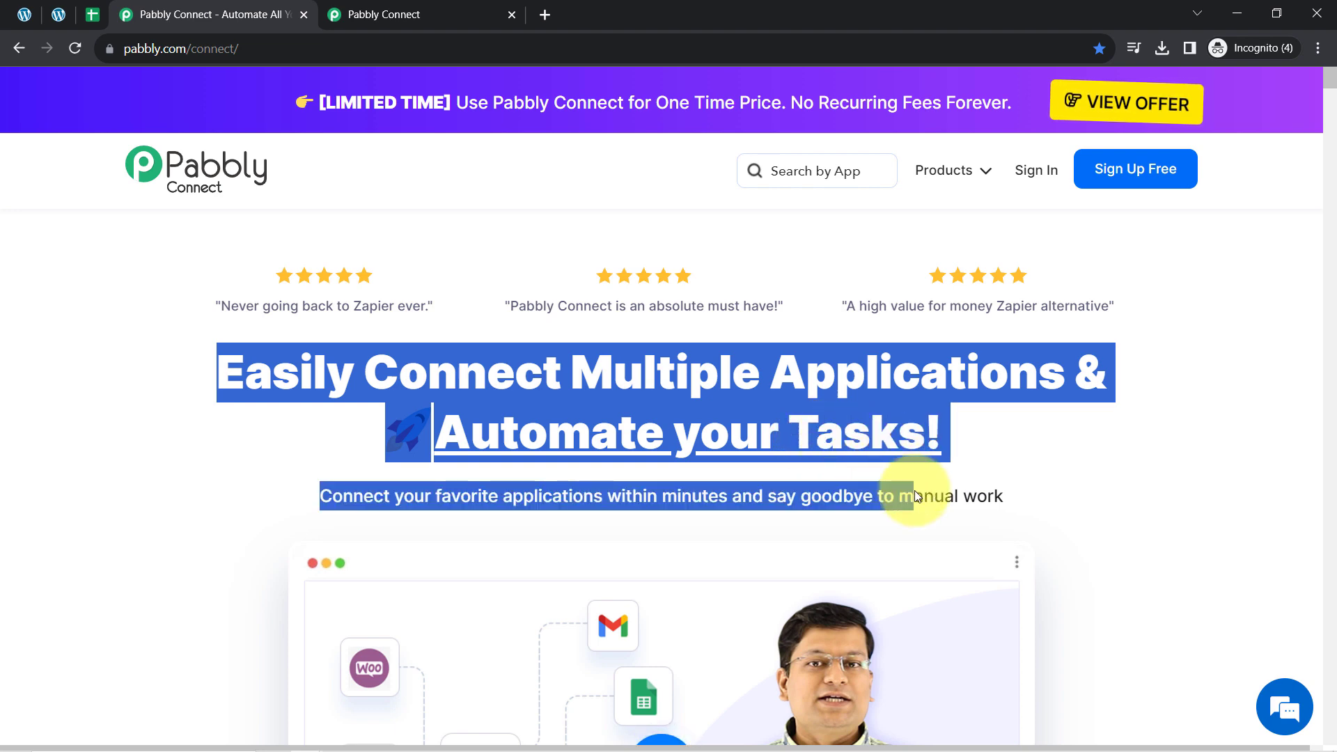
click(486, 6)
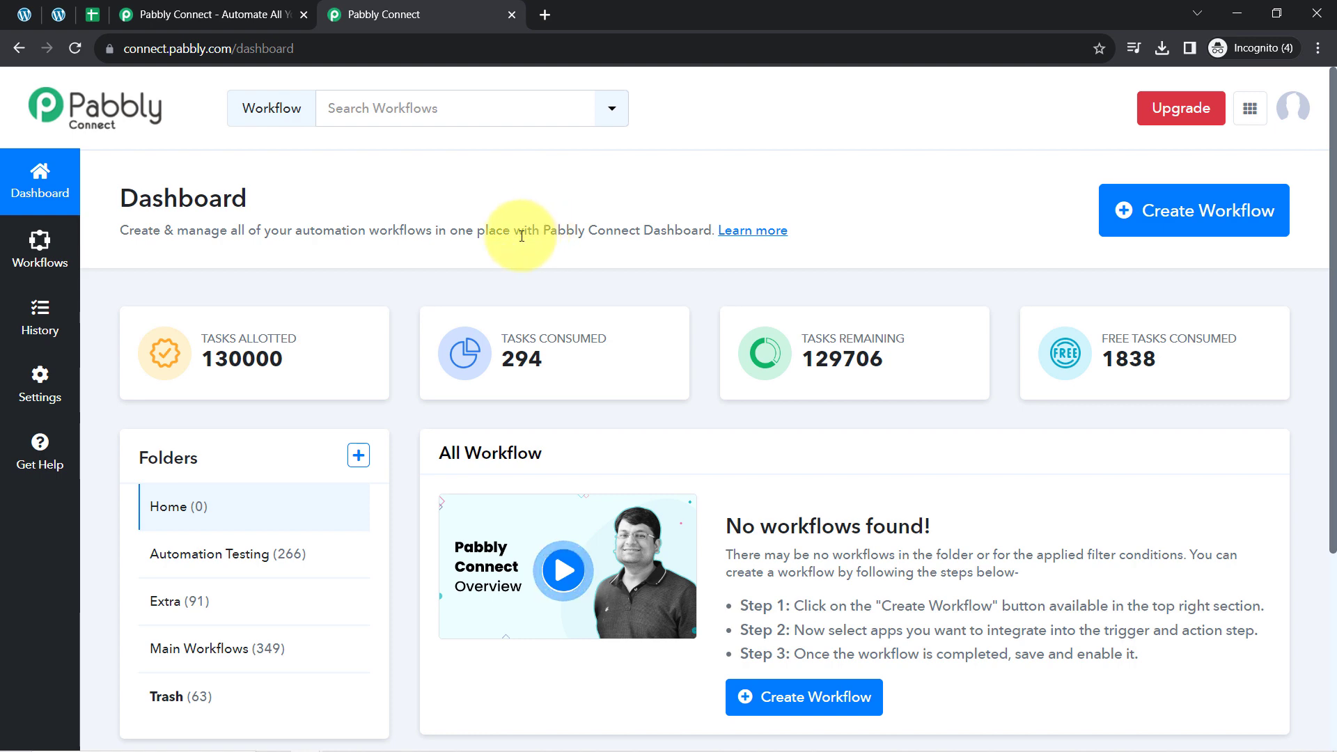
click(182, 13)
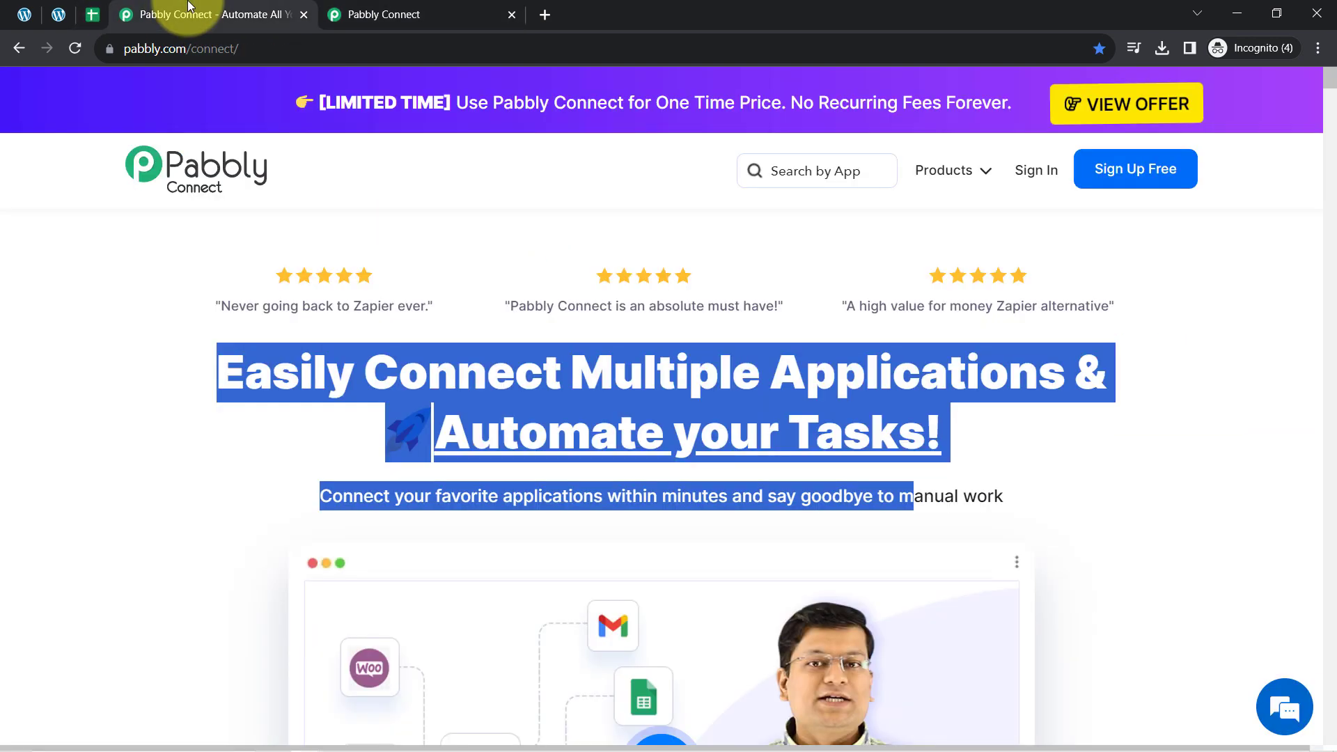
click(172, 261)
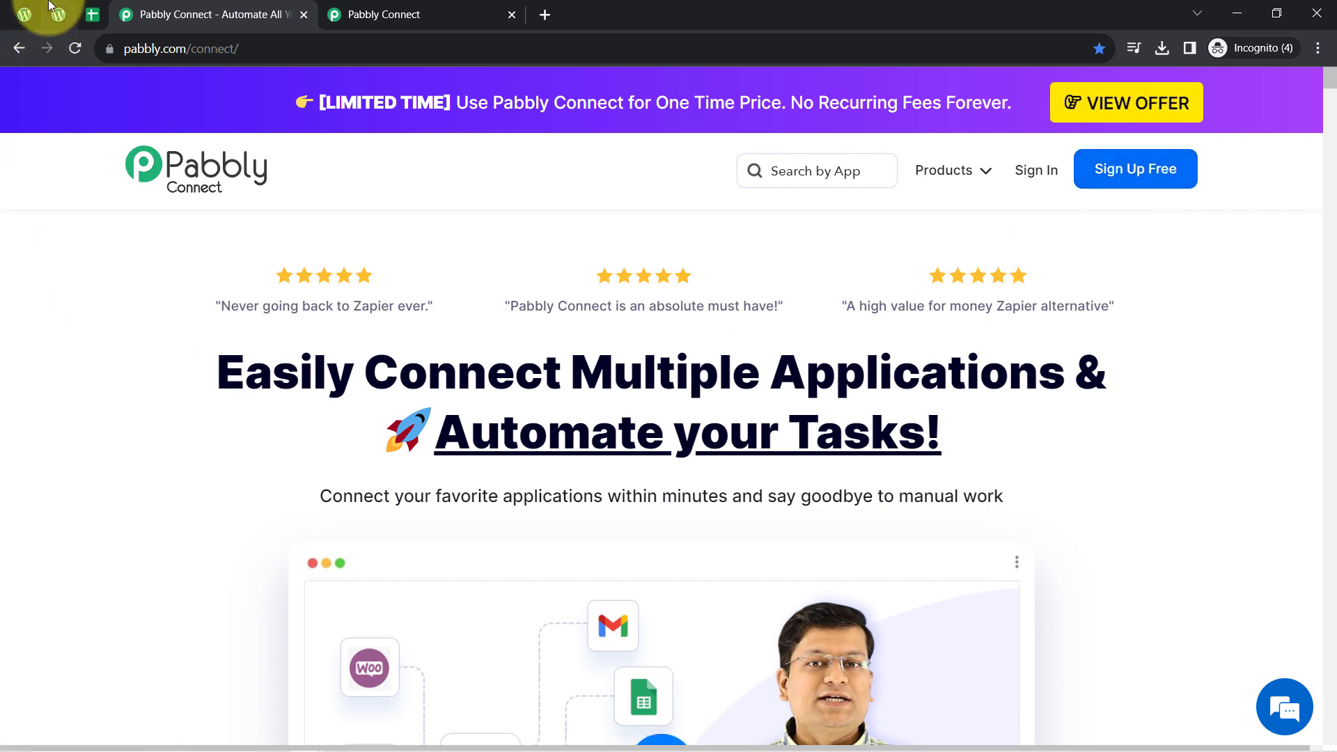
click(67, 13)
click(87, 11)
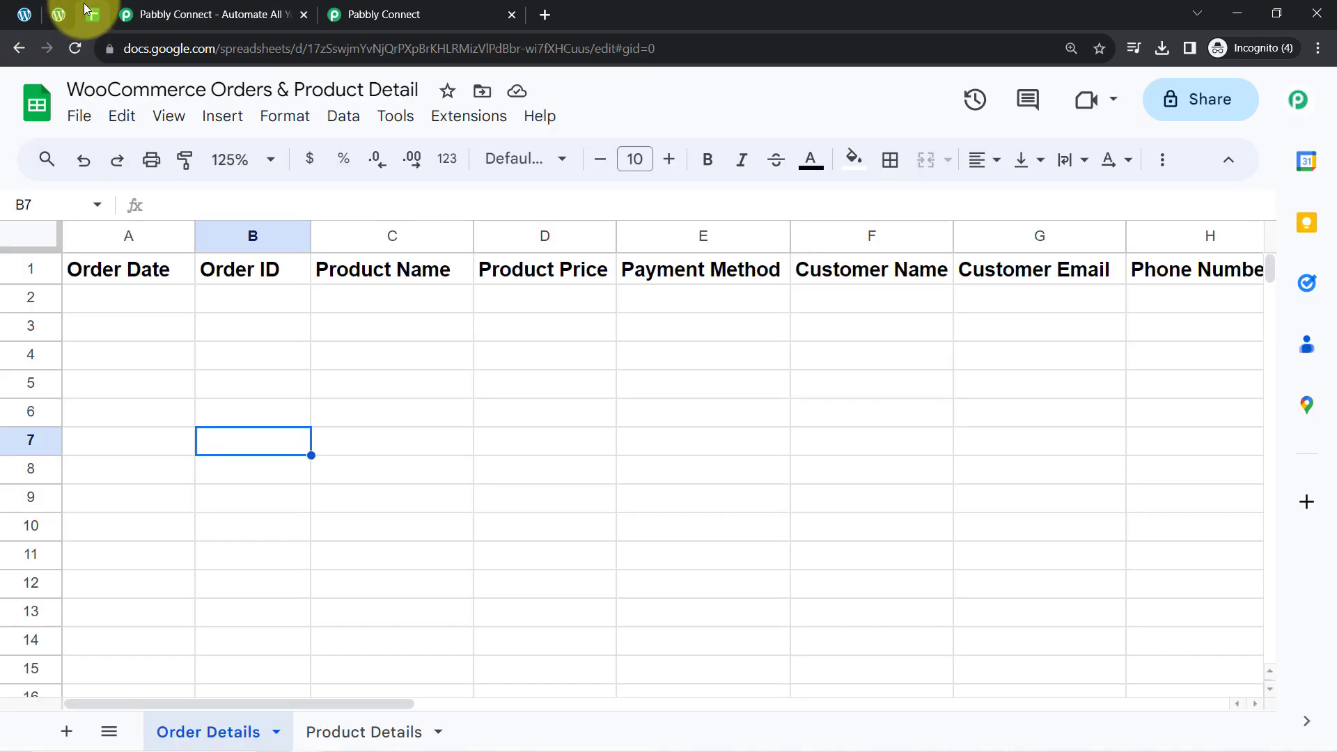
Create a workflow named "Sync WooCommerce Order Data with Google Sheets" from the Pabbly Connect dashboard.
click(387, 12)
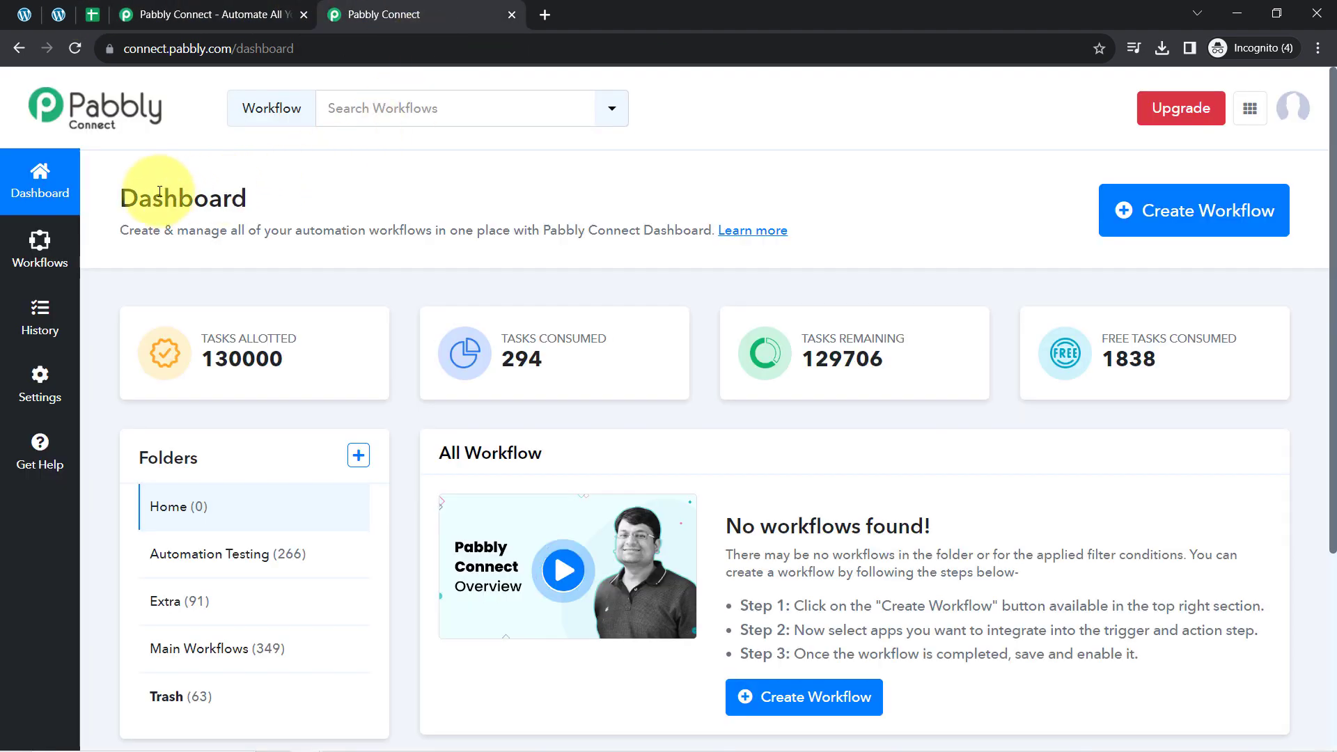
drag(165, 197, 258, 201)
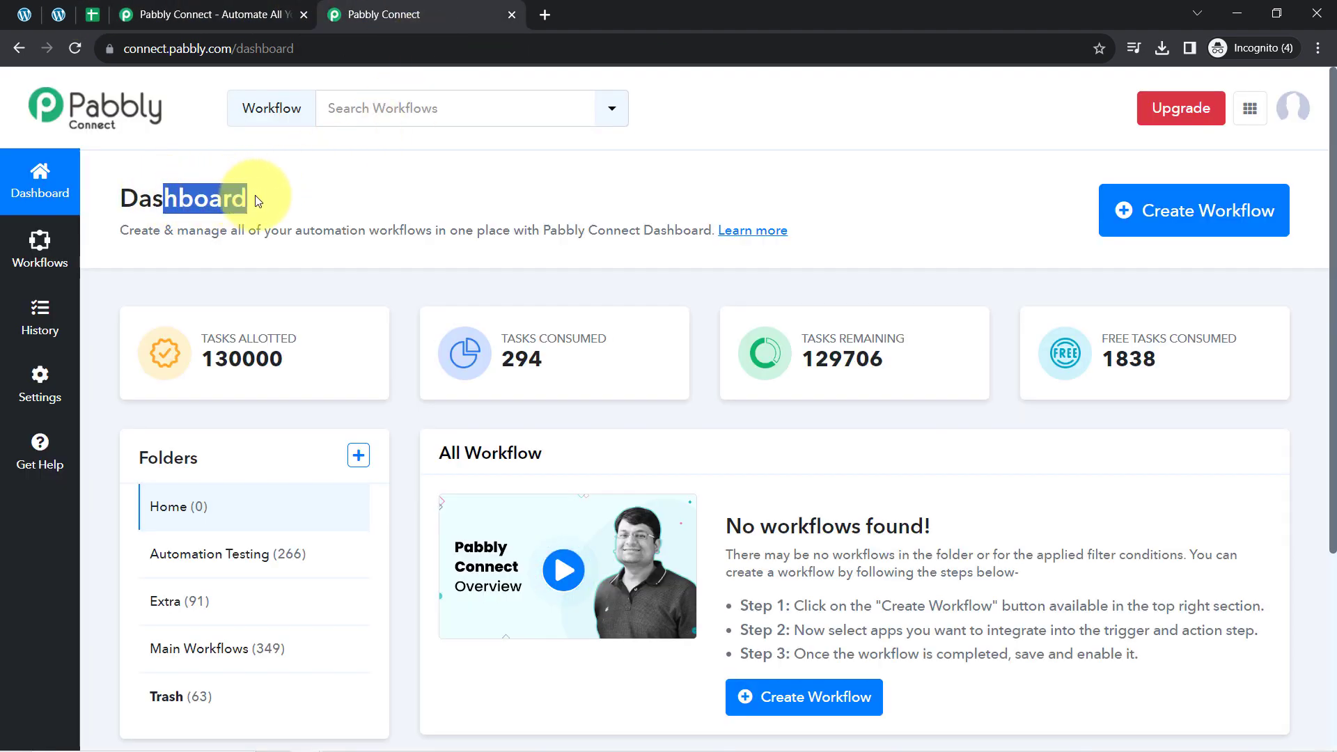
click(1204, 209)
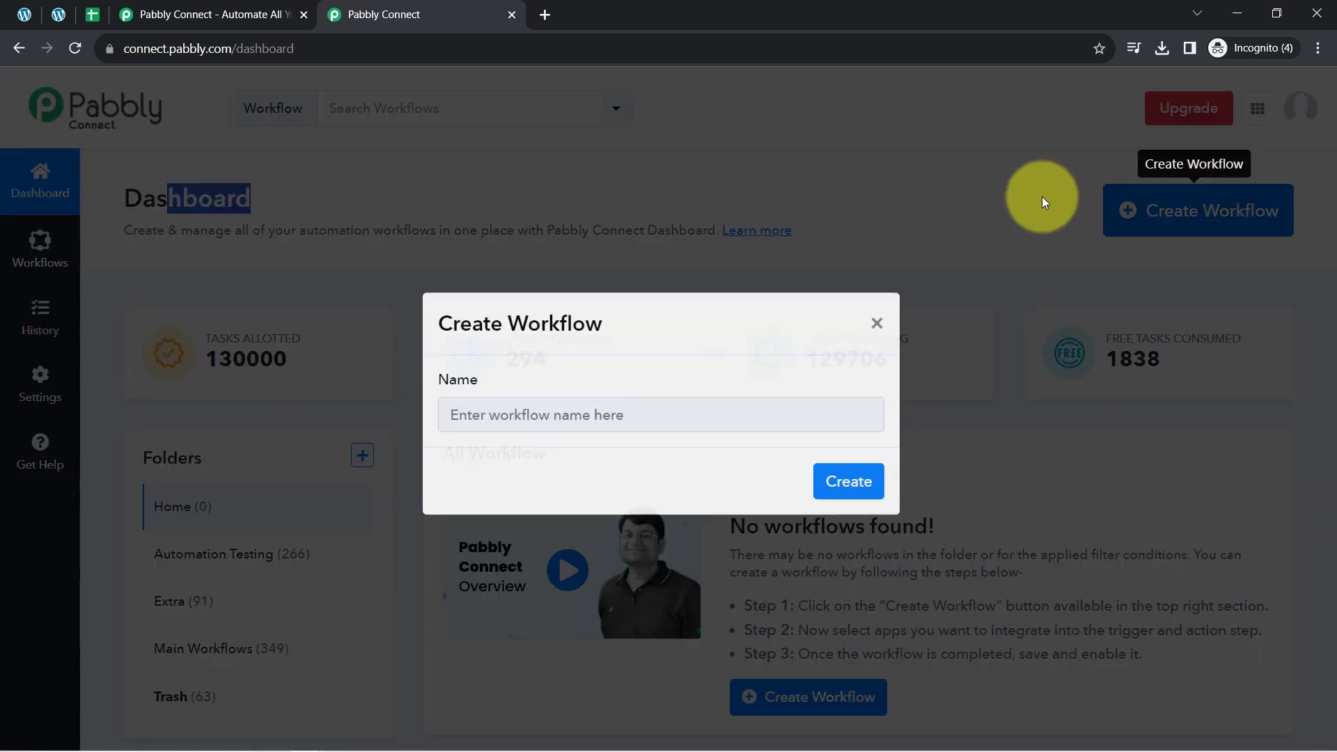
click(497, 416)
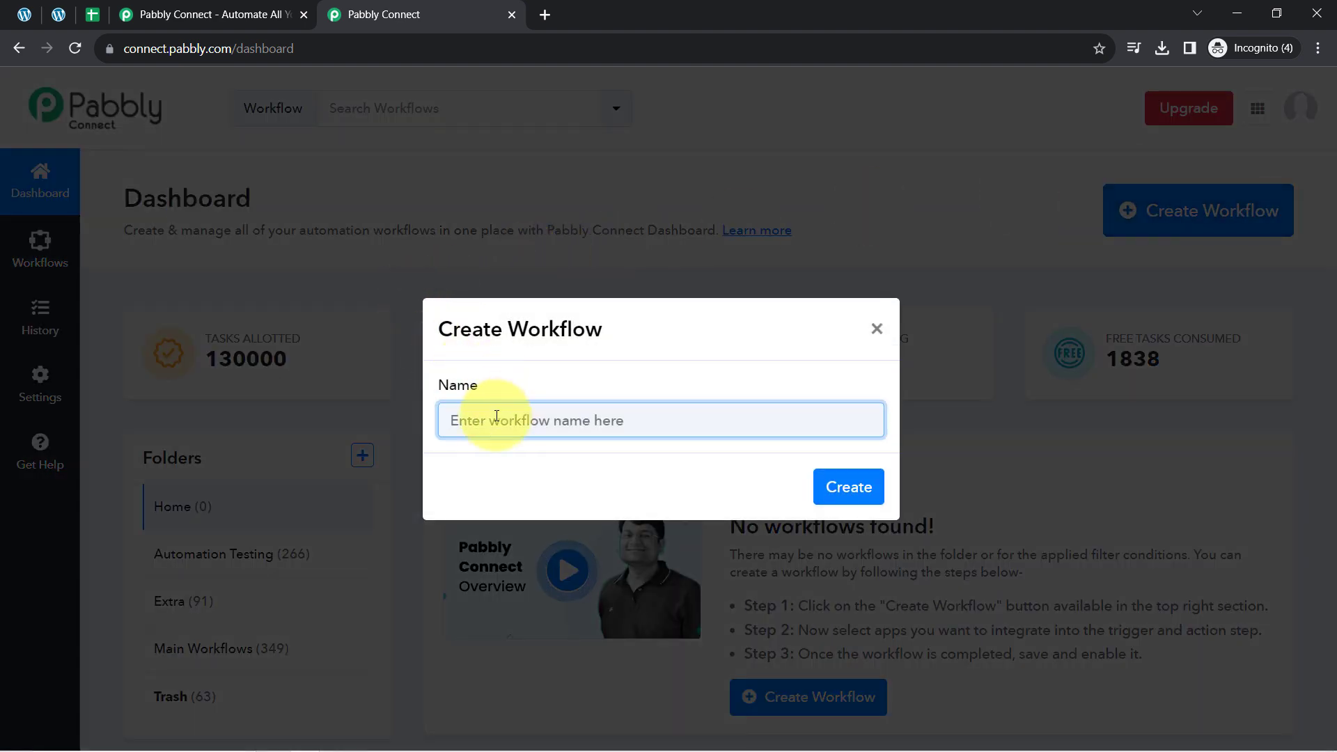
text(Sync WooCommerce Order Data with Google Sheets)
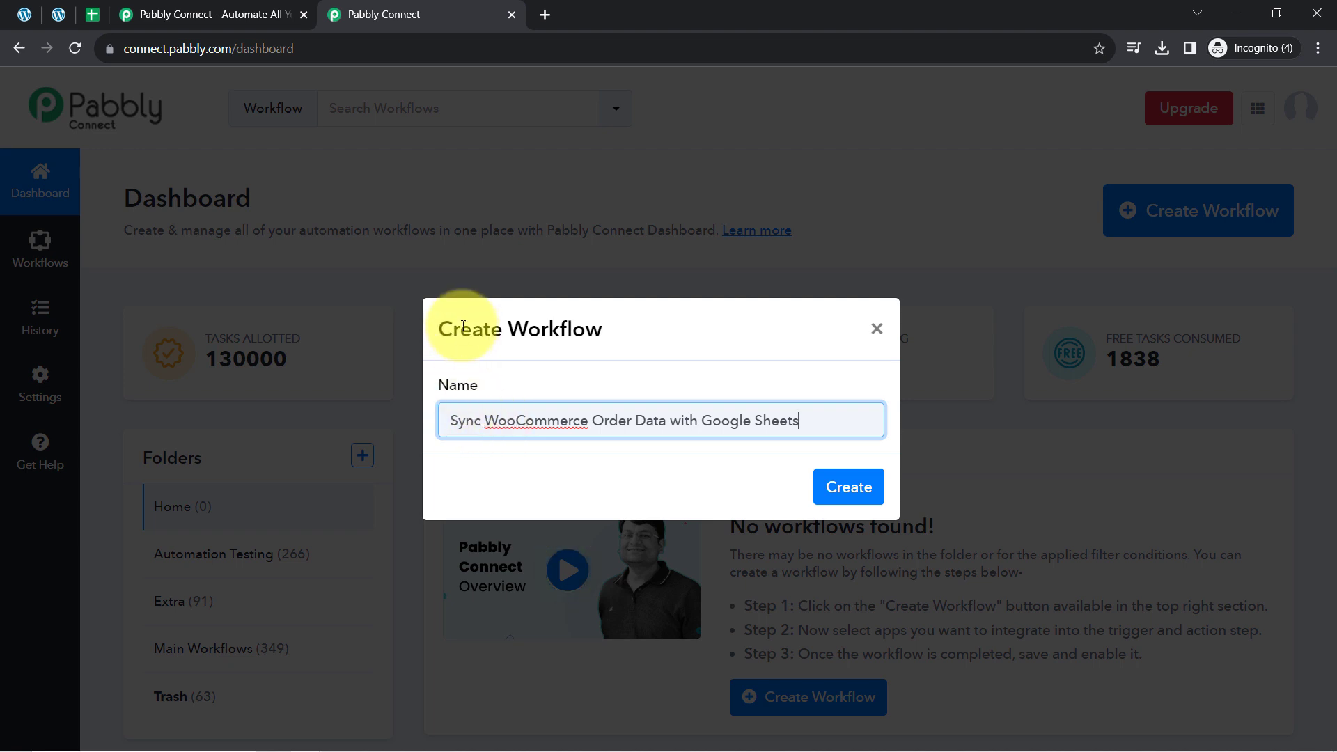
drag(460, 321, 603, 329)
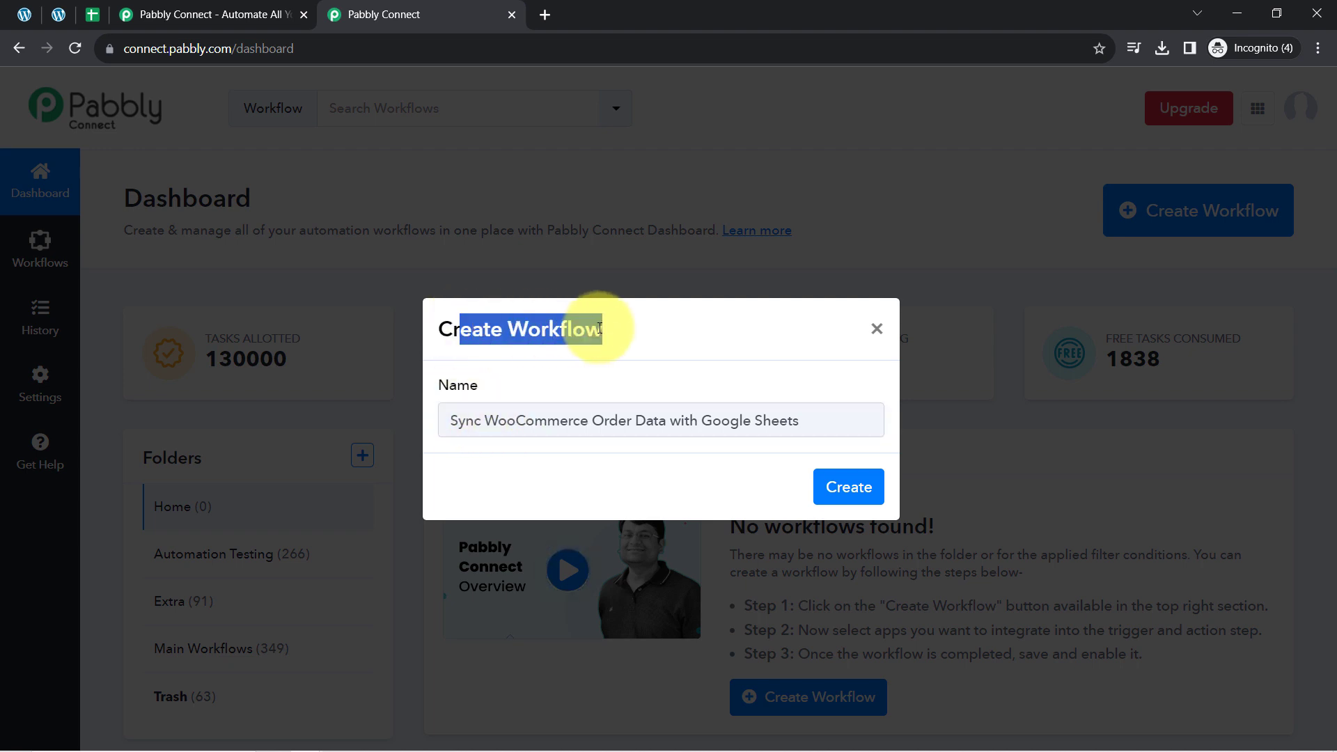
click(461, 423)
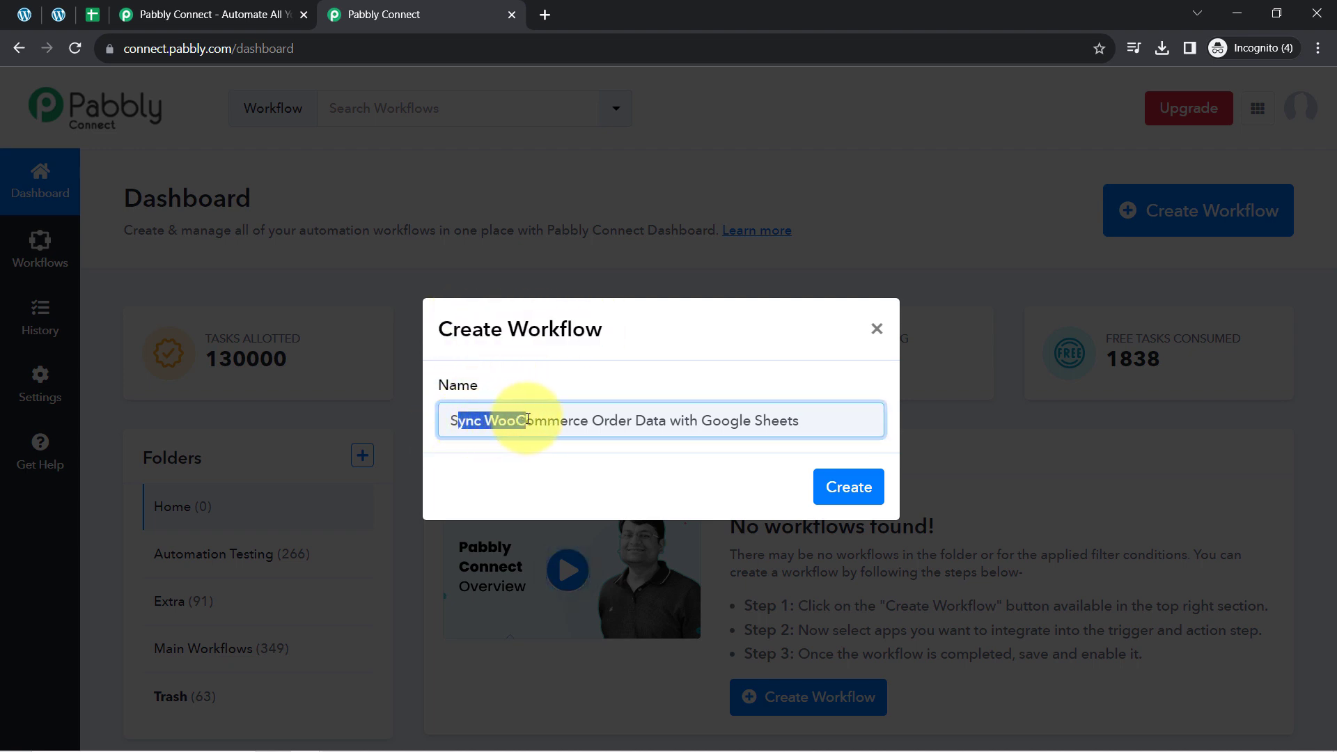
drag(544, 418, 769, 410)
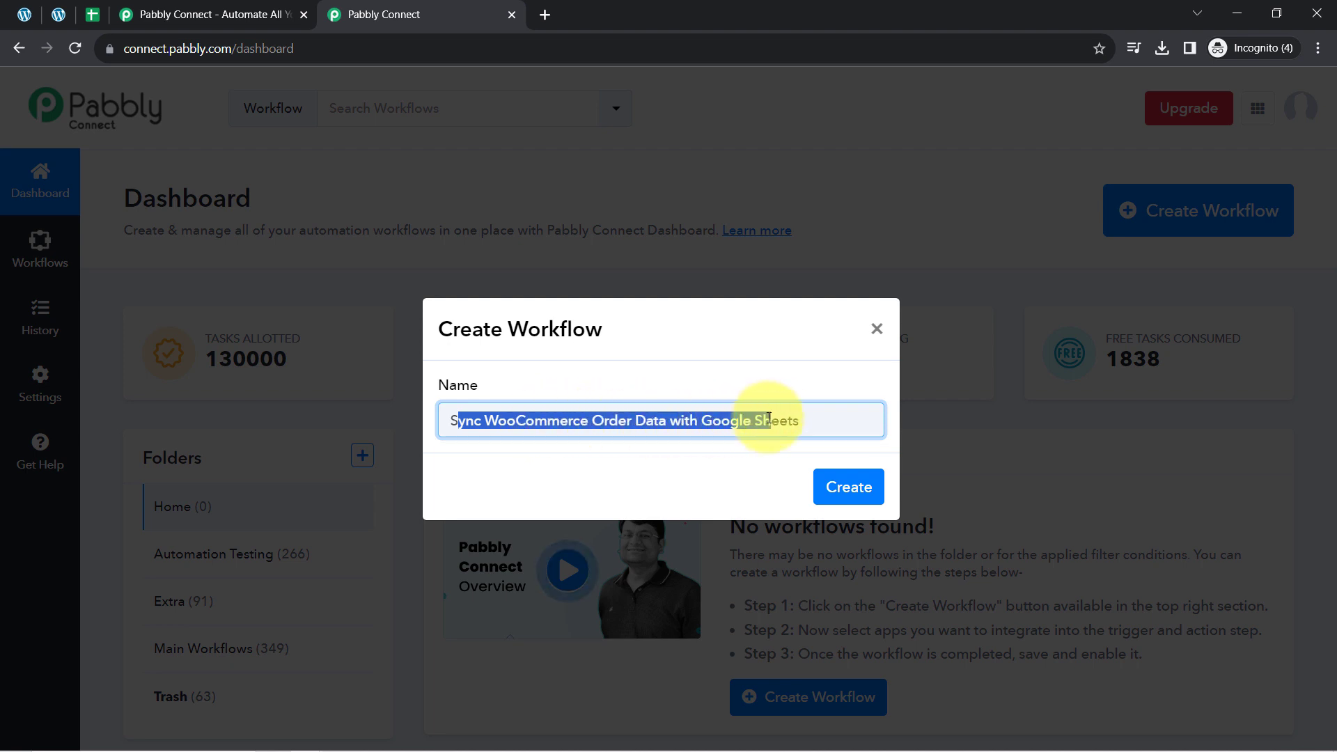
click(769, 420)
click(857, 487)
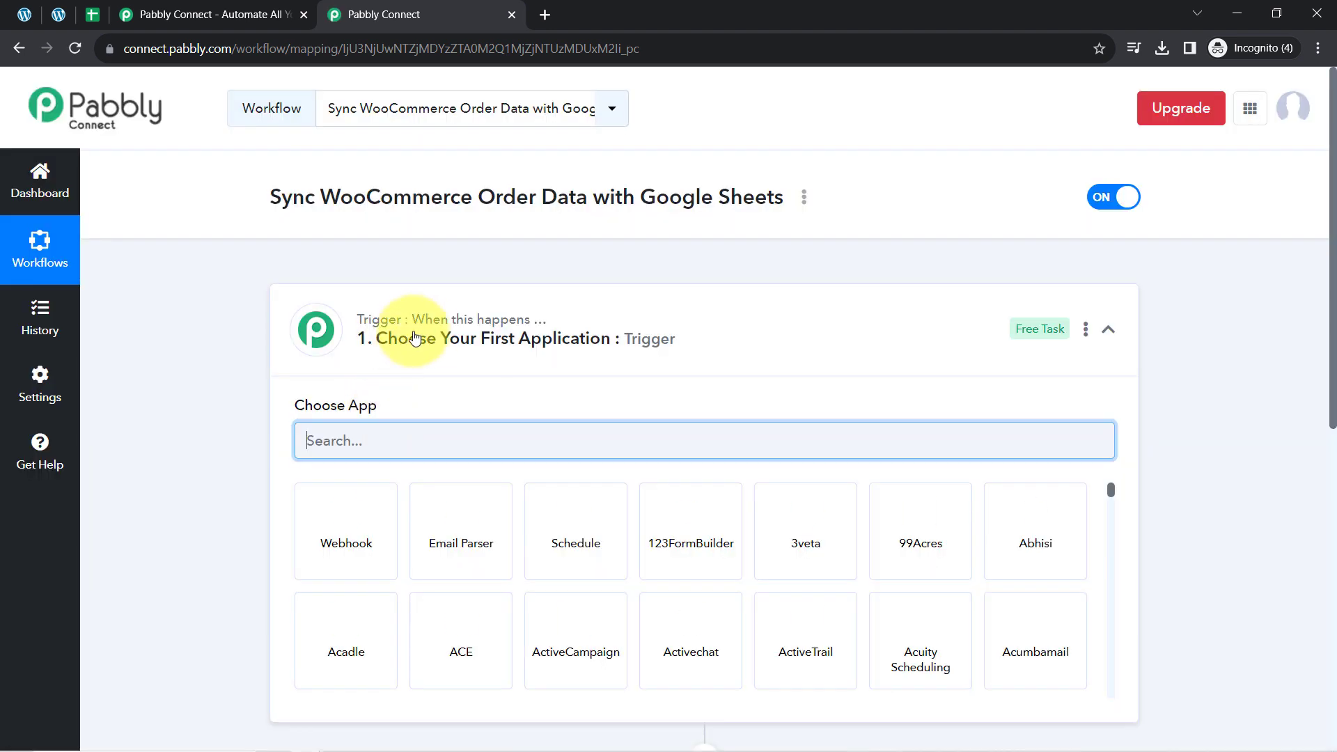
Choose WooCommerce as the trigger application of the workflow.
click(426, 338)
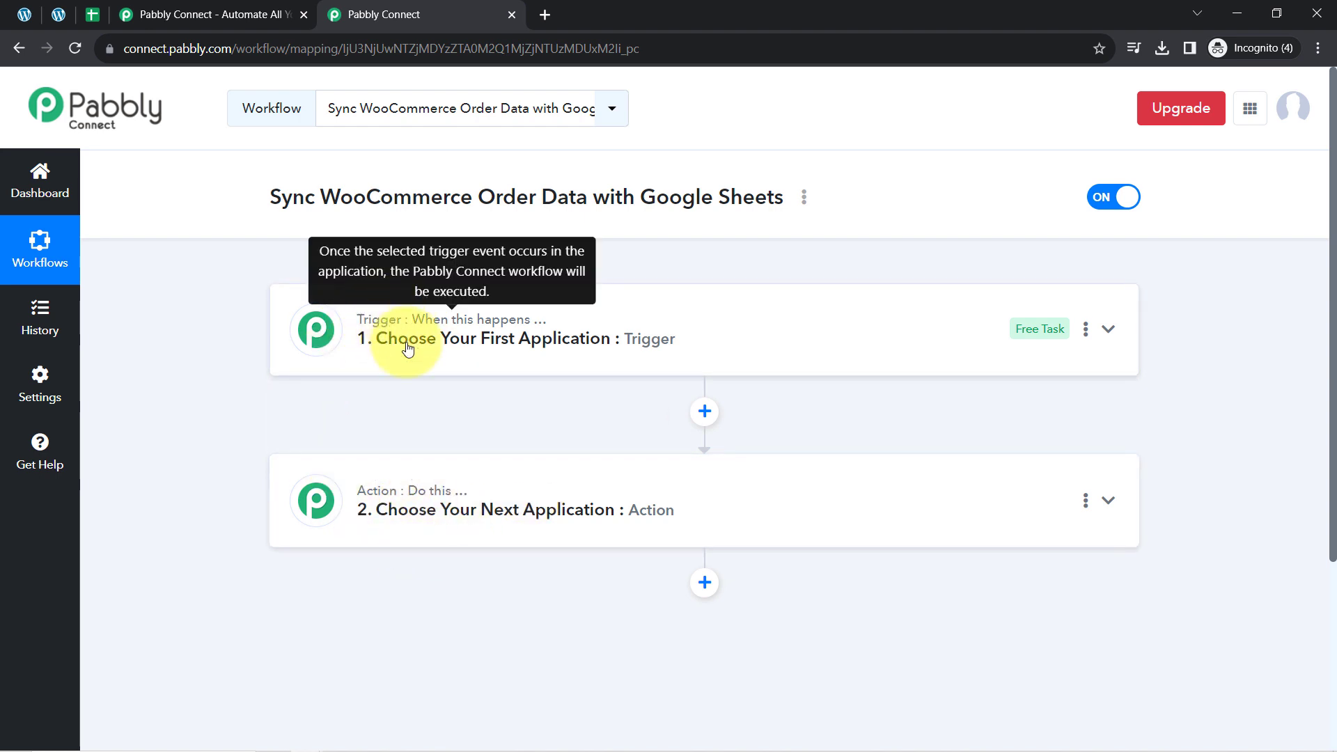
click(434, 306)
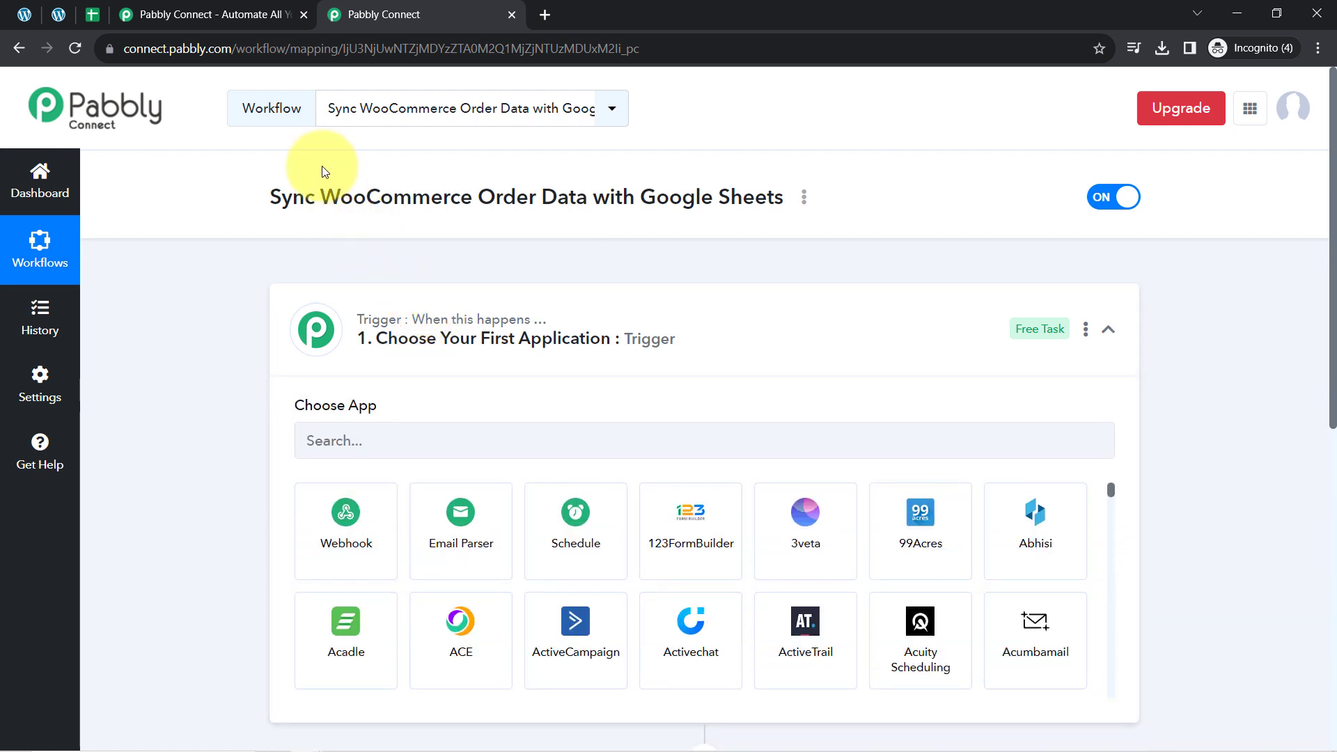
drag(239, 197, 555, 235)
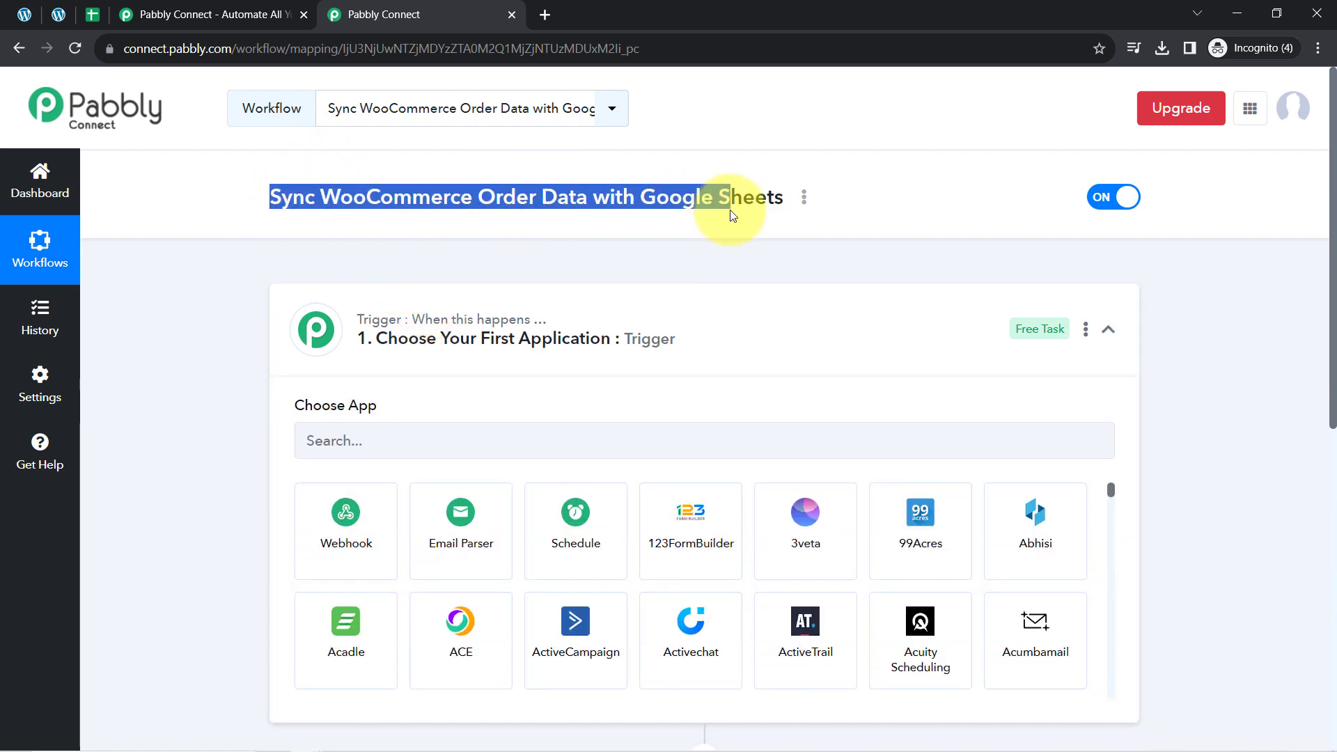
click(427, 435)
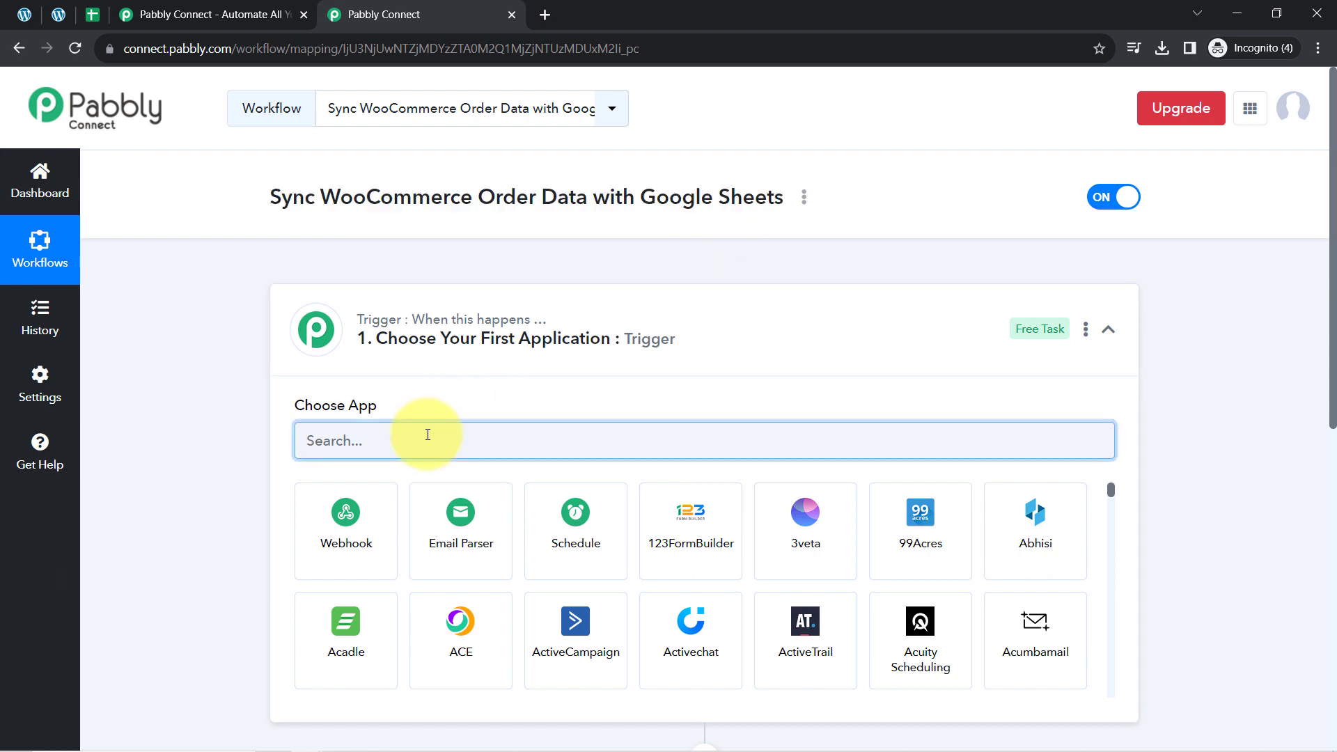
text(woocom)
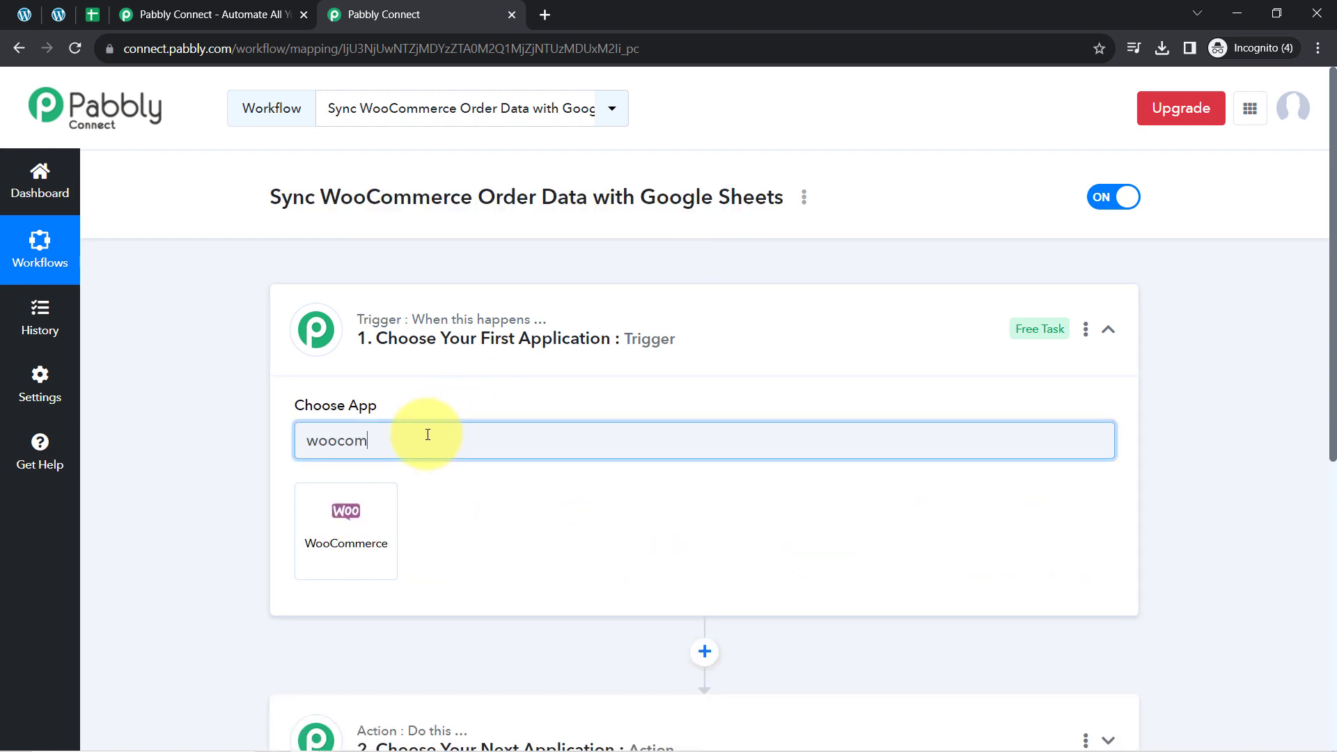
click(345, 540)
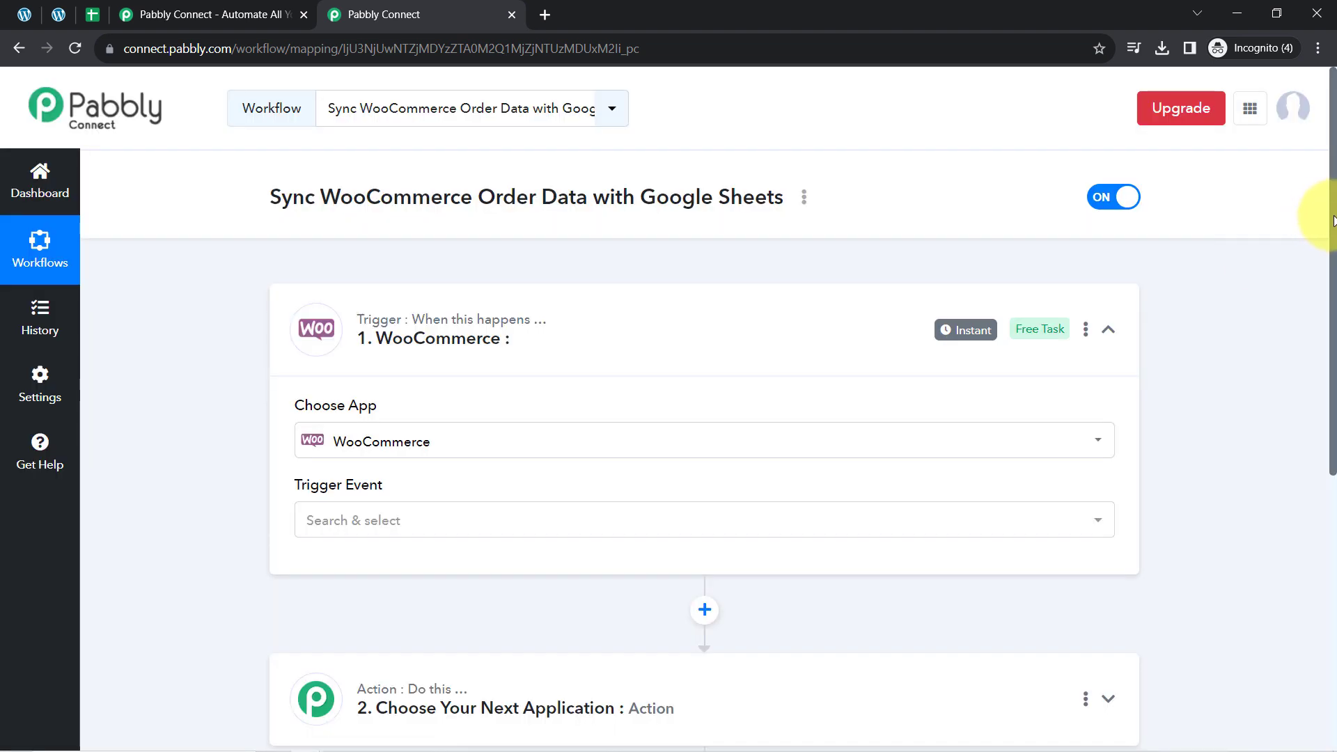
Choose Google Sheets as the application for the workflow's action step.
scroll(1323, 257, down, 5)
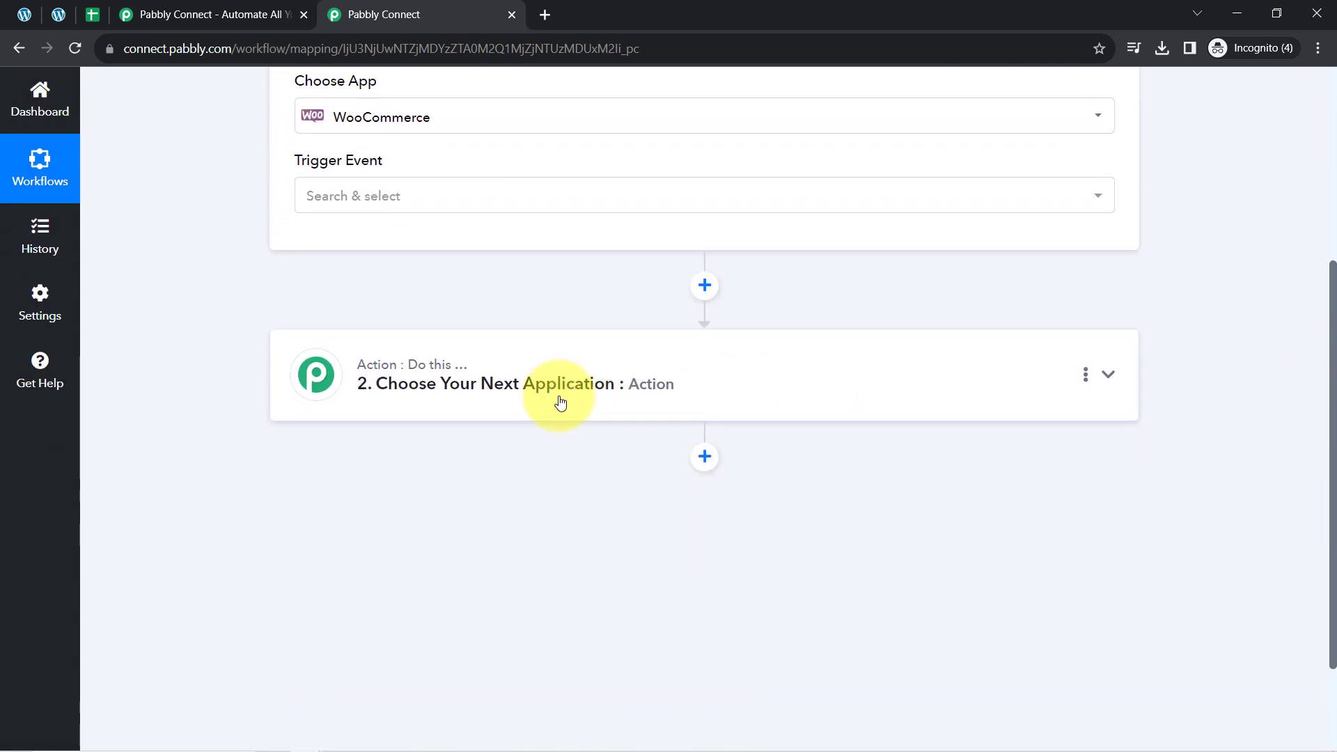
click(561, 402)
click(335, 491)
text(shee)
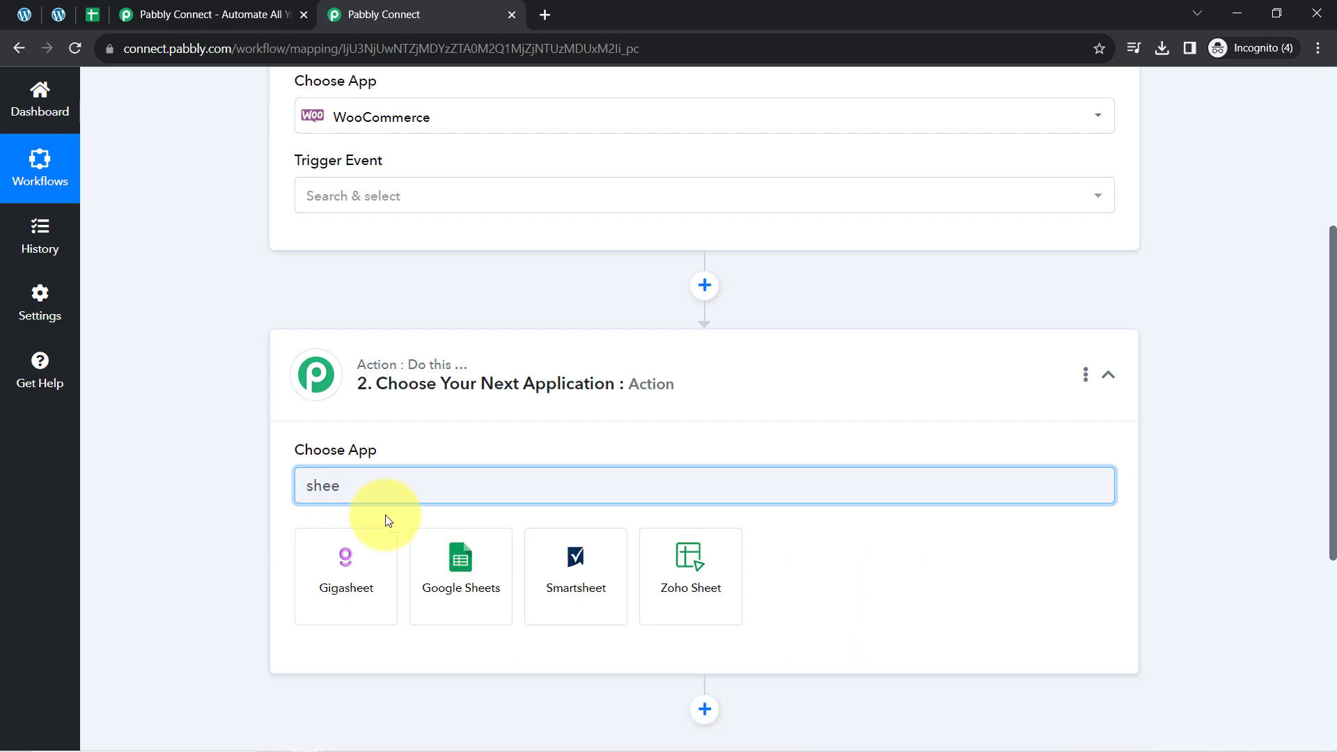
click(451, 560)
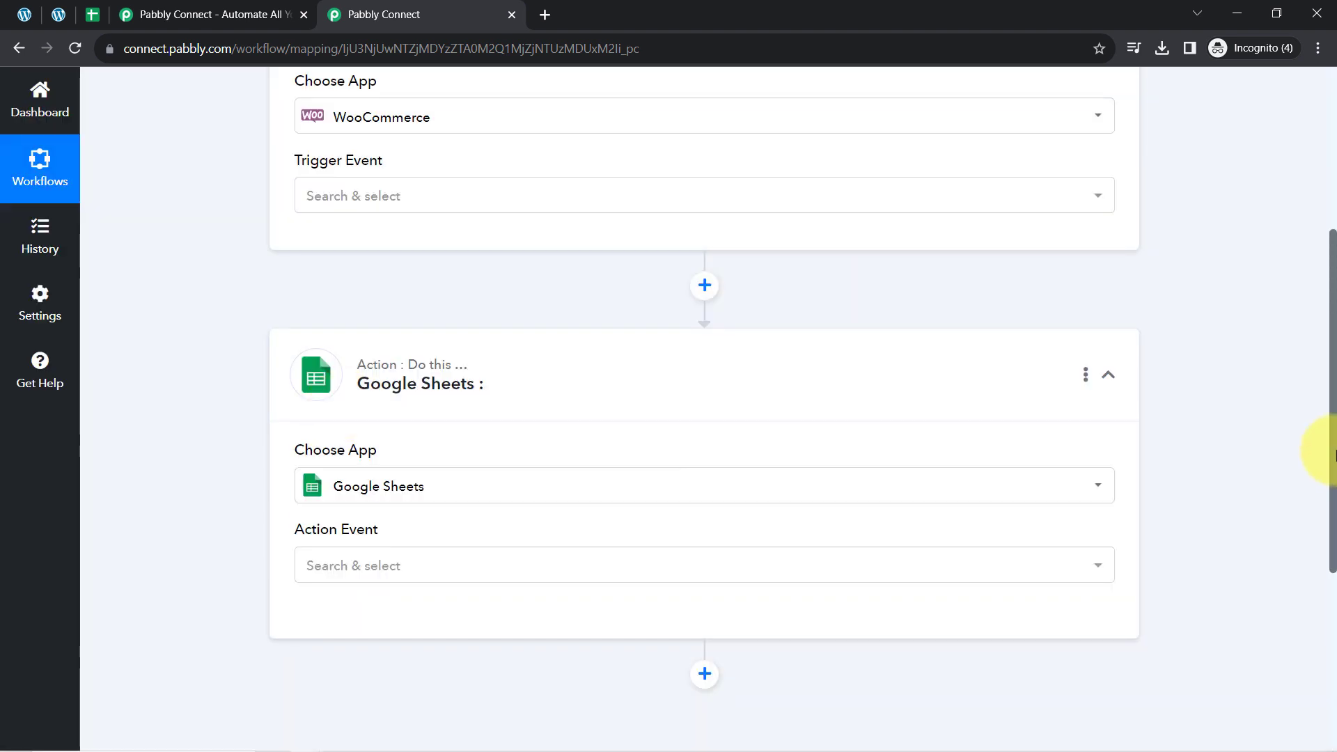
Set the WooCommerce trigger event to New Order Created.
scroll(1334, 456, up, 5)
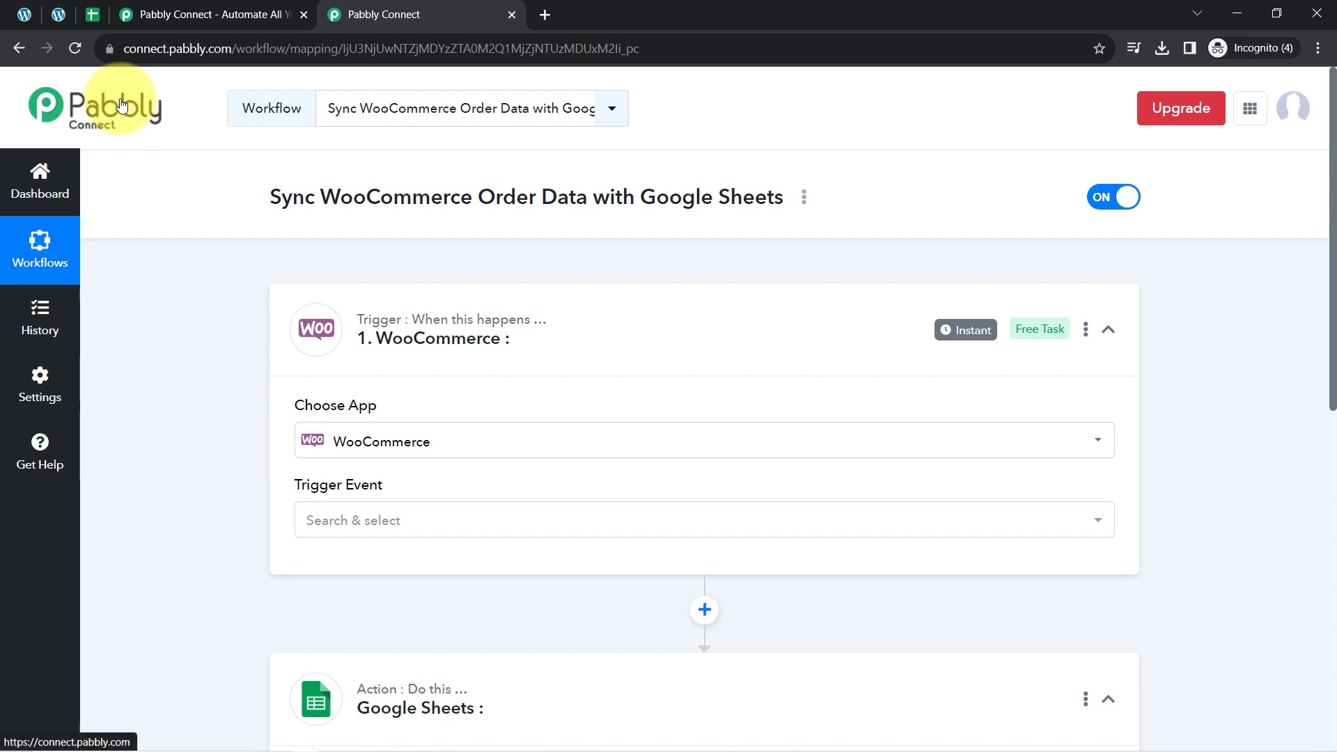
click(337, 518)
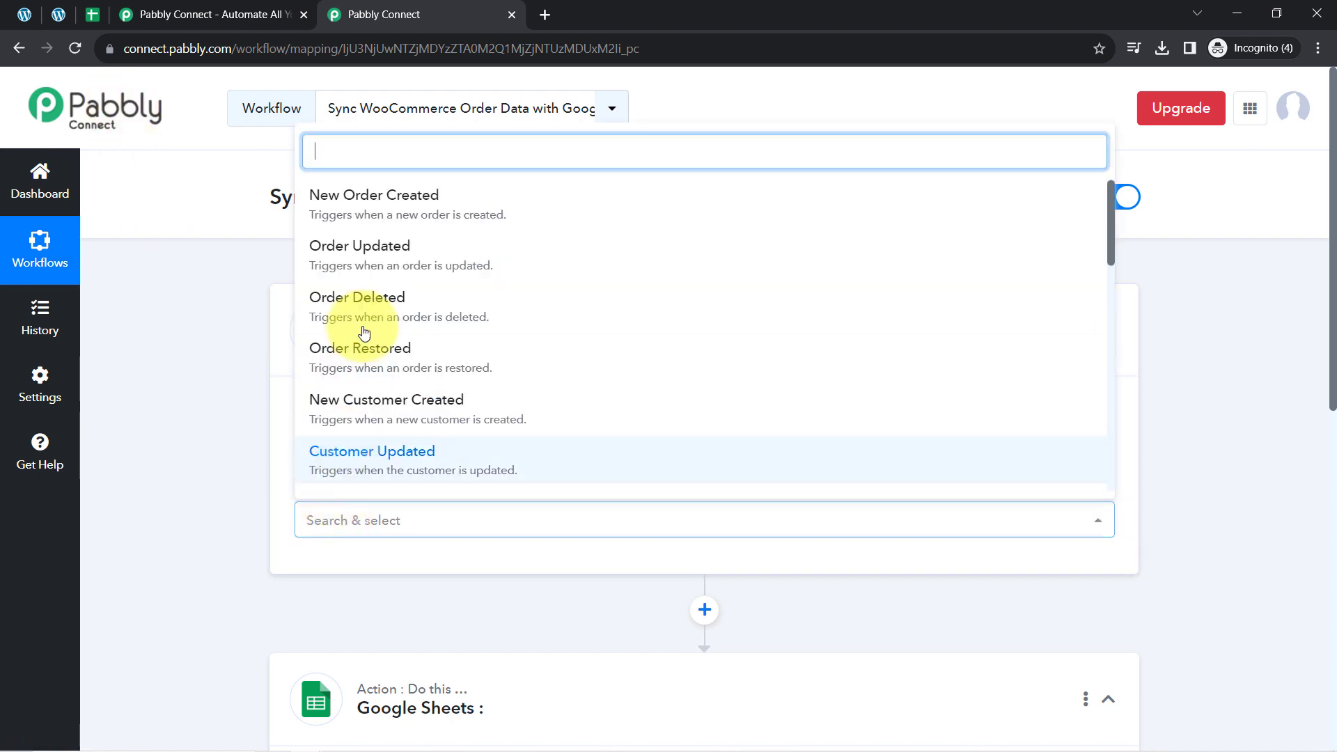
click(359, 209)
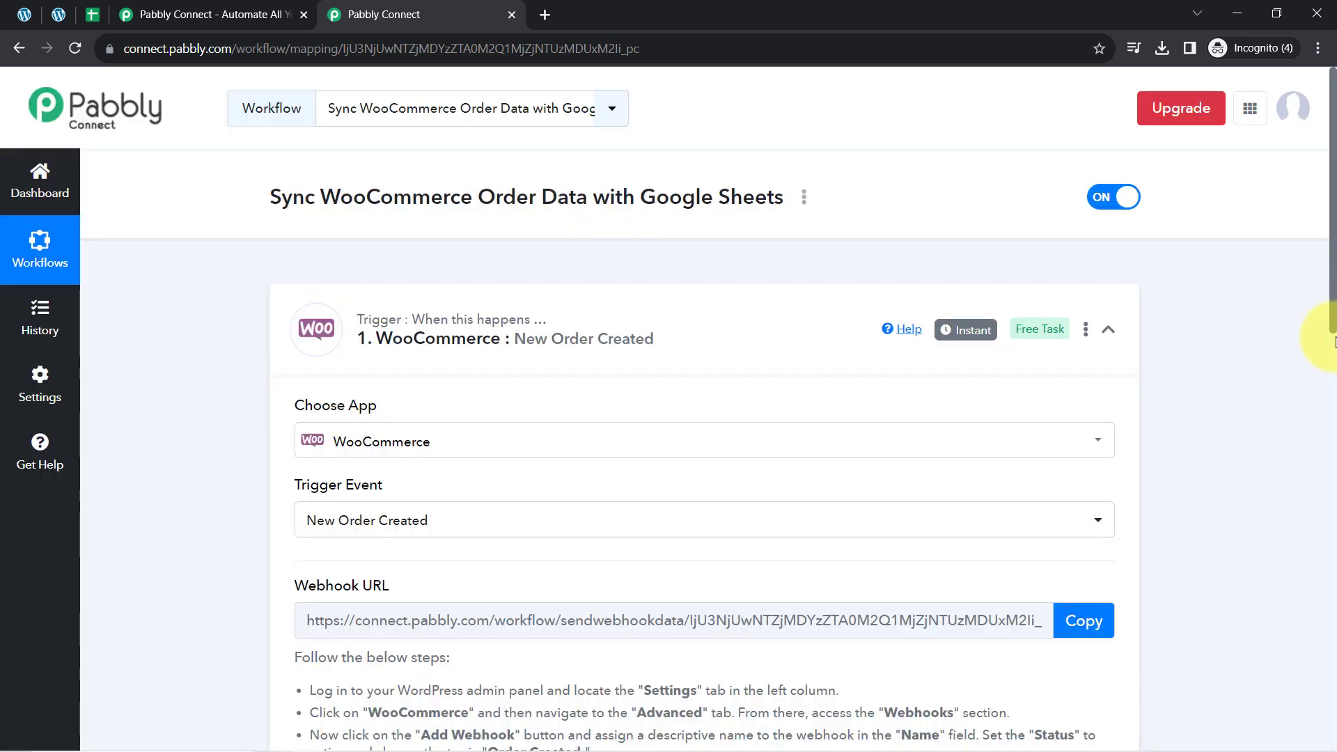
drag(1331, 326, 1290, 307)
click(217, 394)
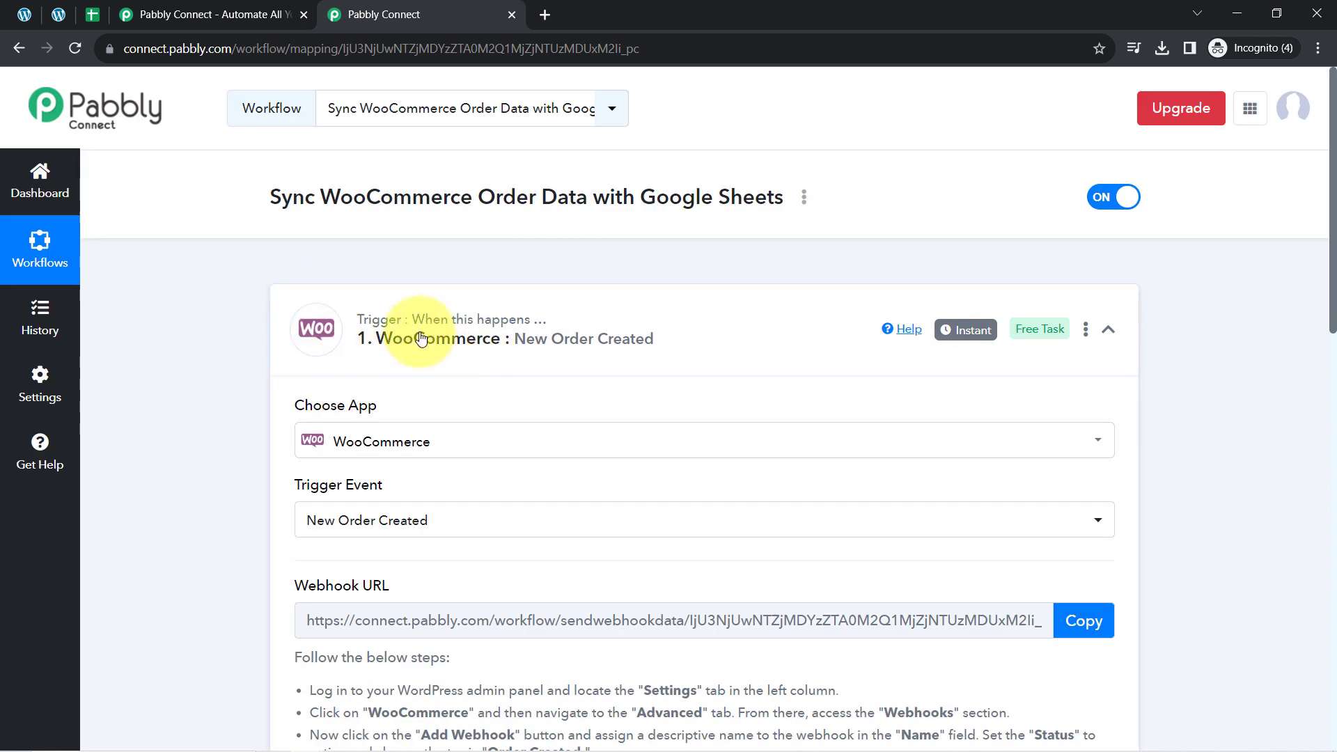
Examine the trigger's webhook URL and the setup instructions listed below it.
drag(1334, 207, 1321, 349)
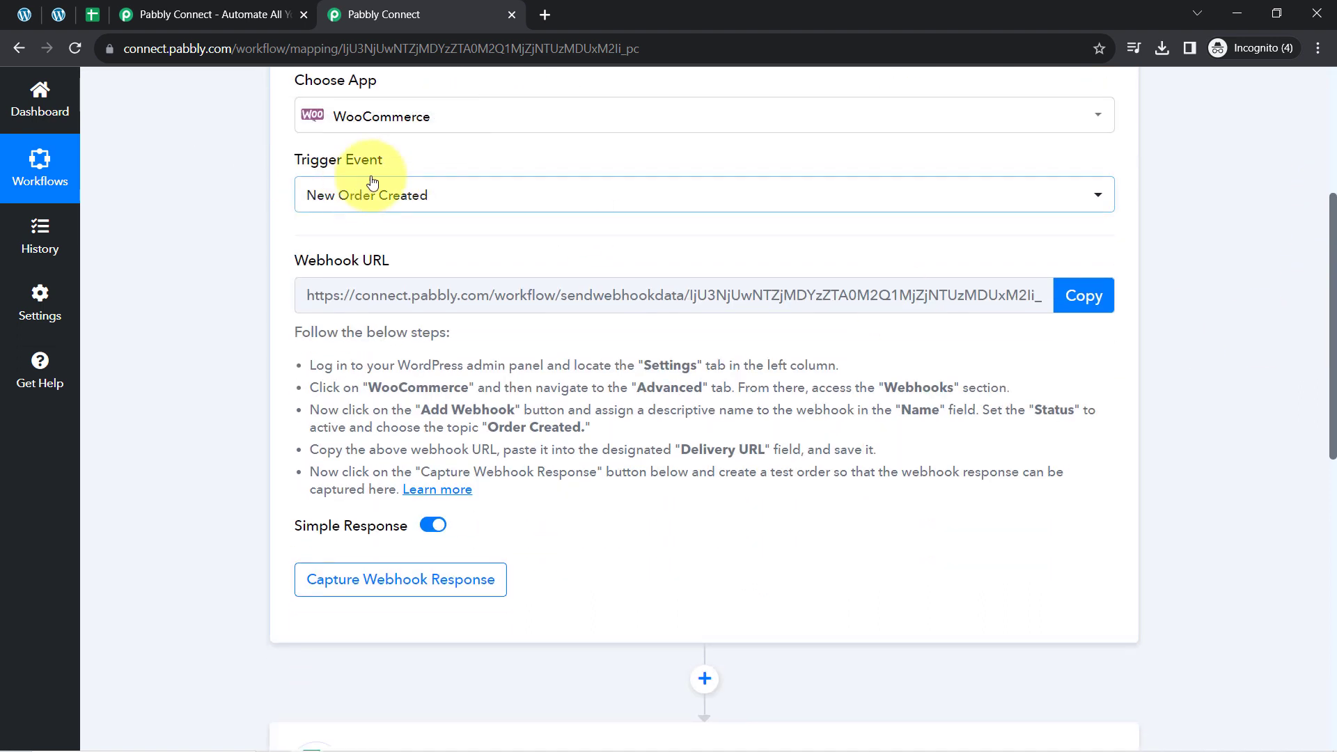
drag(303, 261, 399, 268)
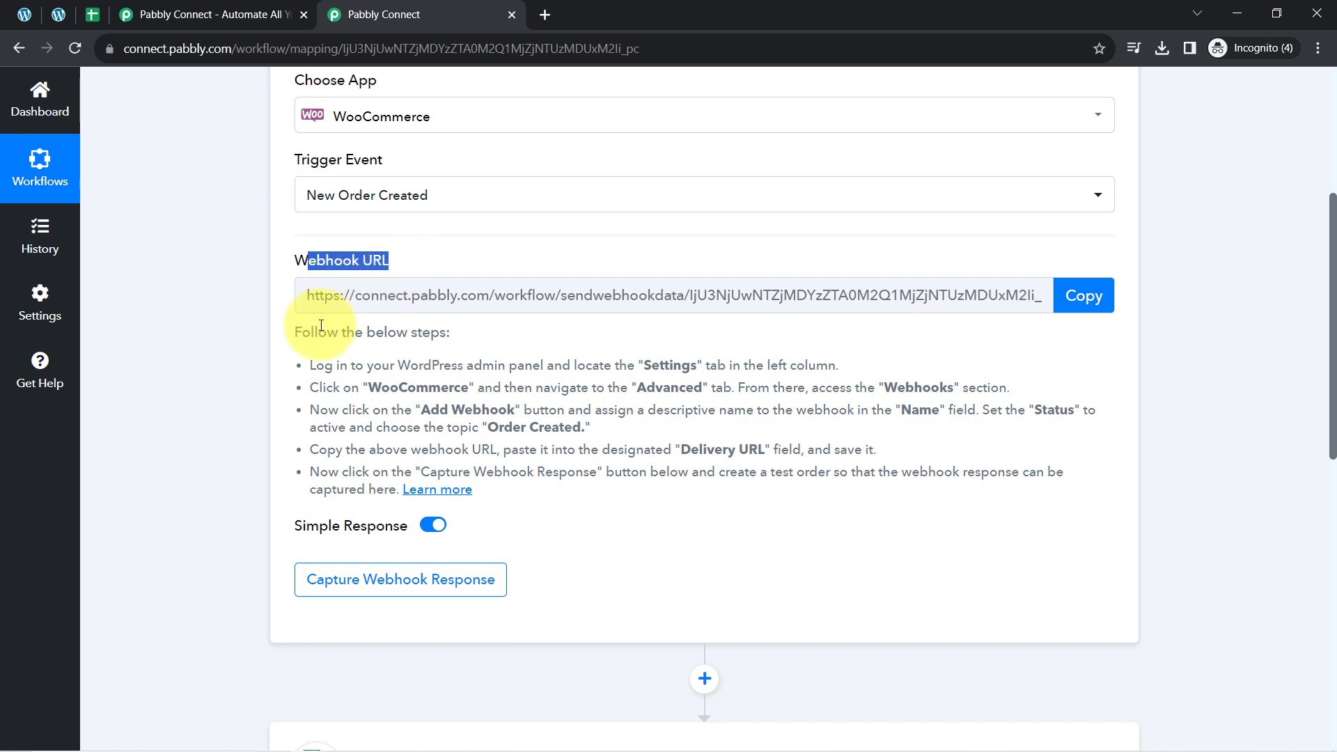
drag(314, 332, 494, 503)
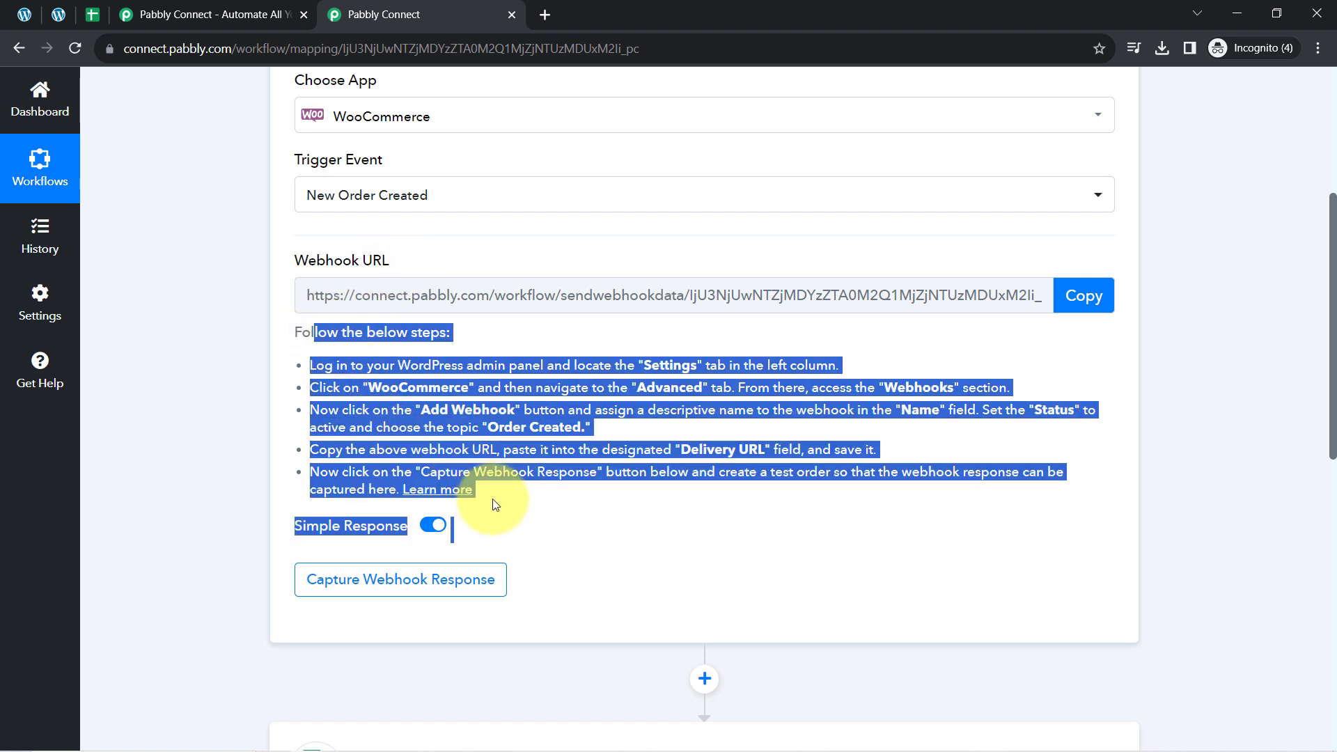
Copy the WooCommerce trigger's webhook URL and start capturing the webhook response.
click(404, 397)
drag(349, 365, 468, 493)
click(377, 367)
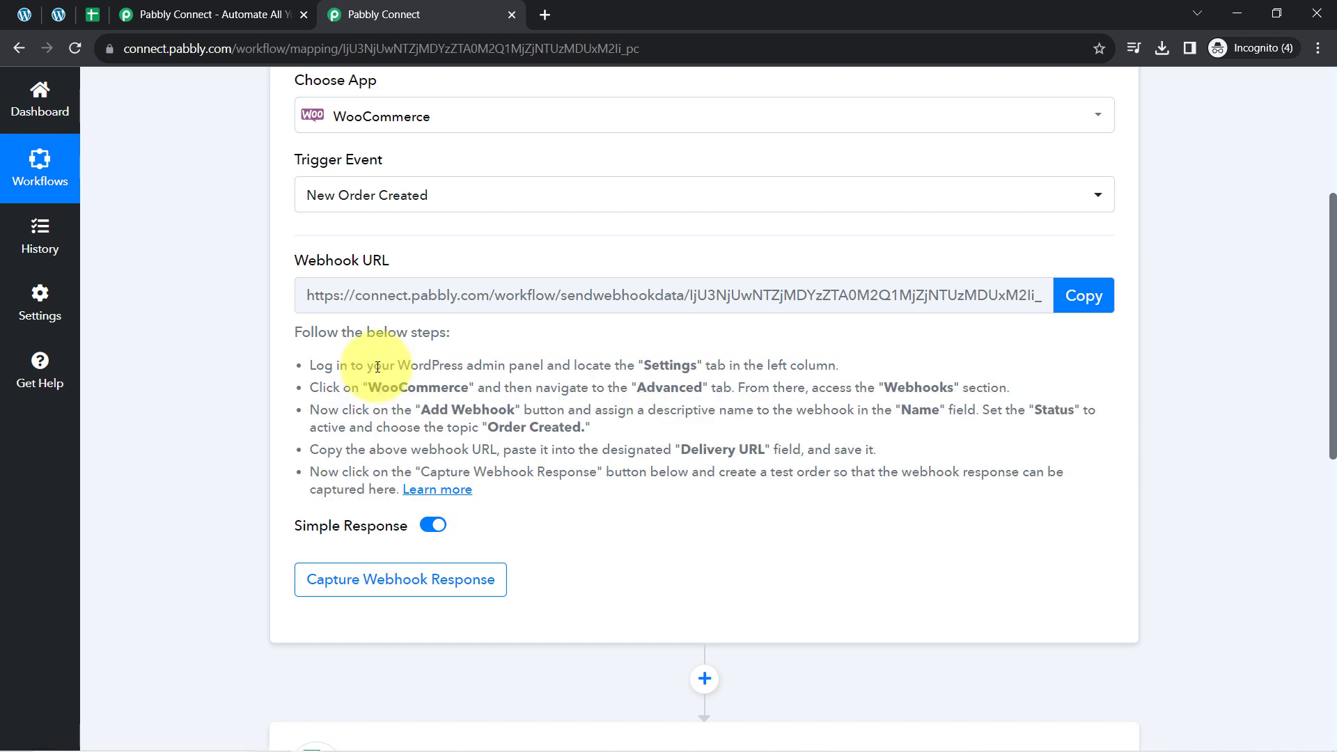
click(1077, 292)
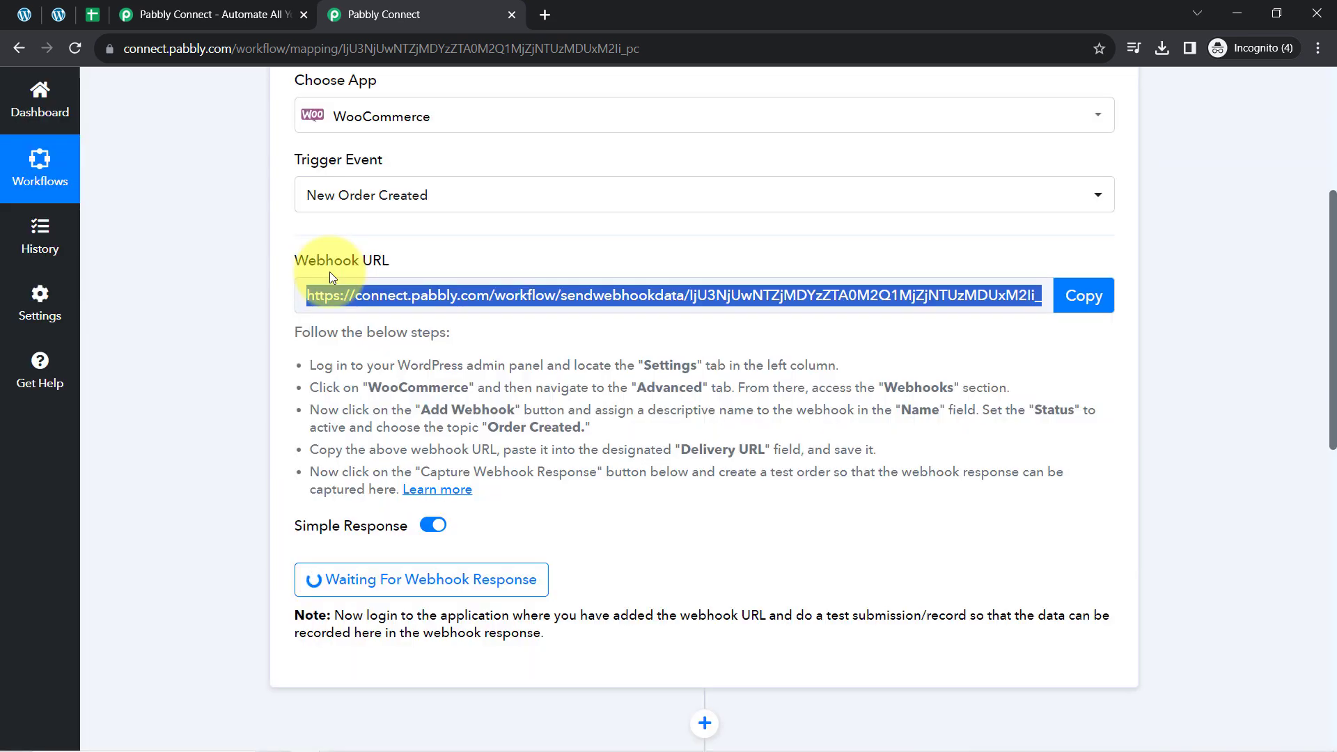
Switch to the WordPress admin and open the Webhooks section of WooCommerce's advanced settings.
click(12, 8)
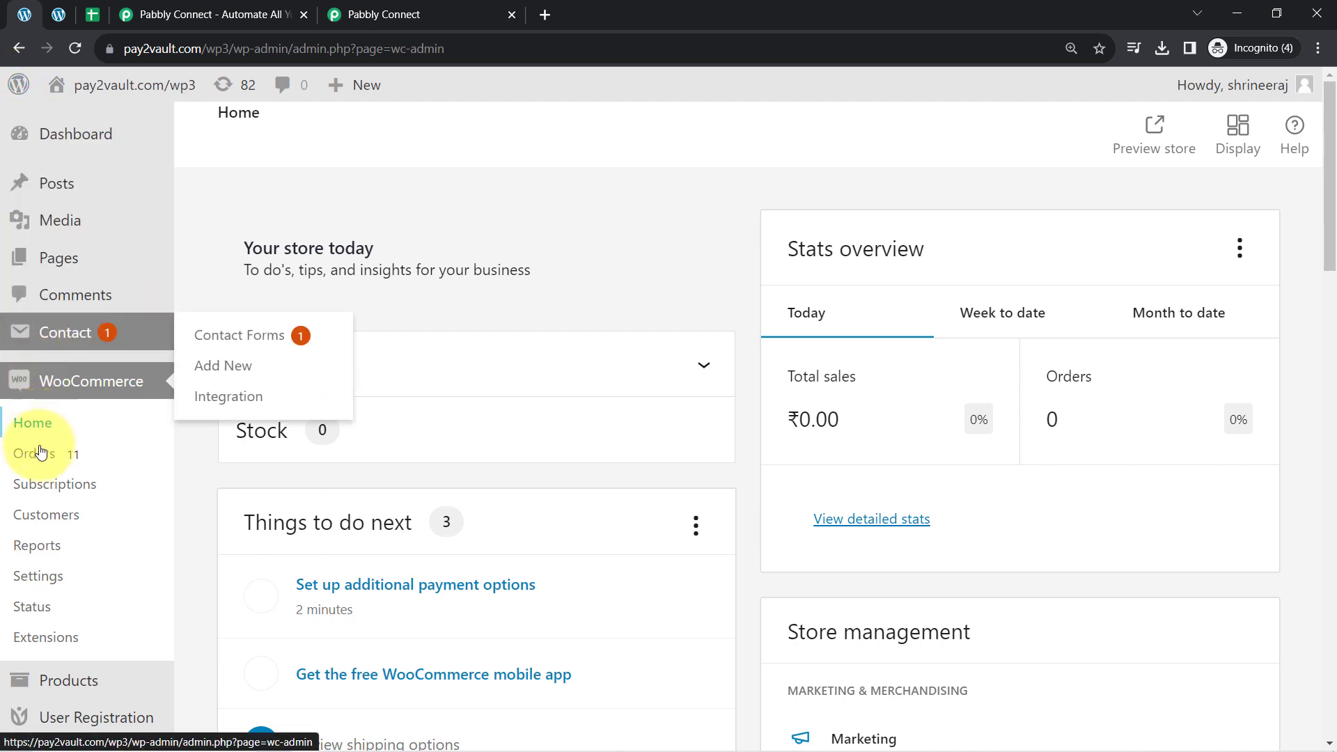
click(23, 579)
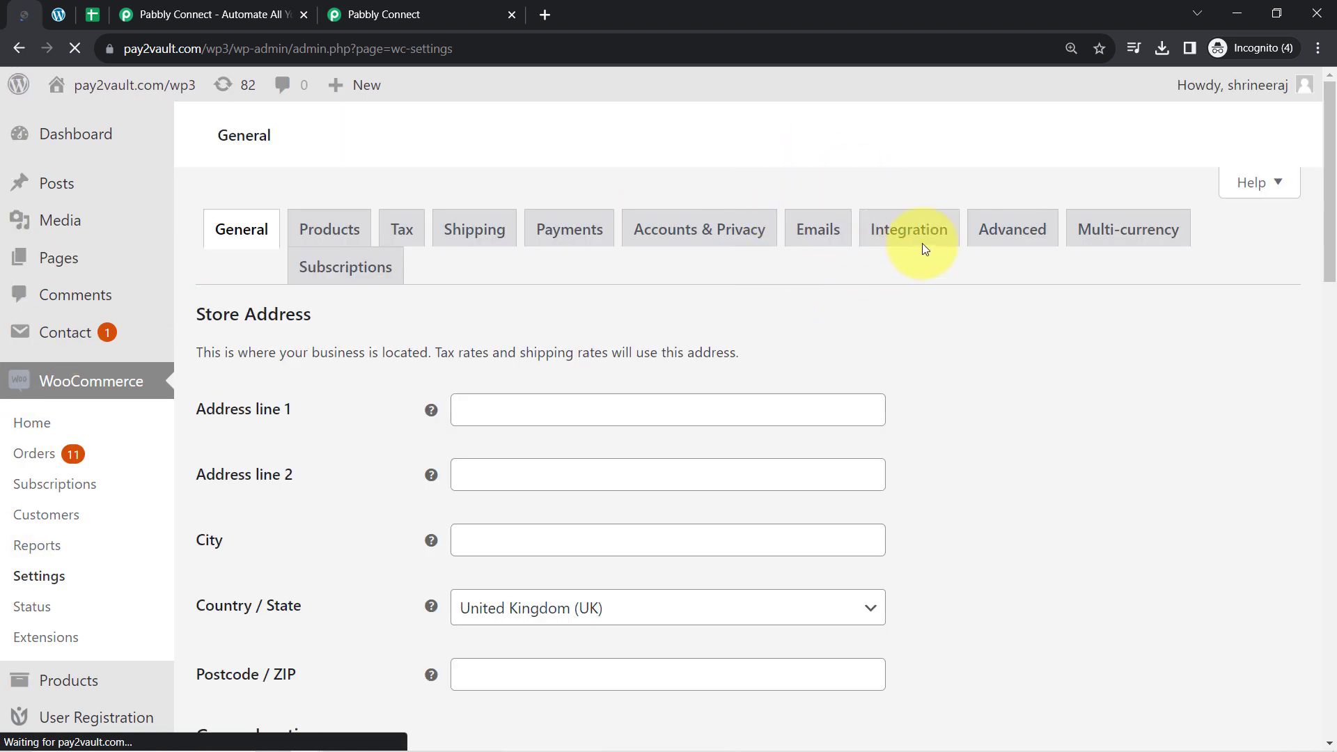
click(1019, 234)
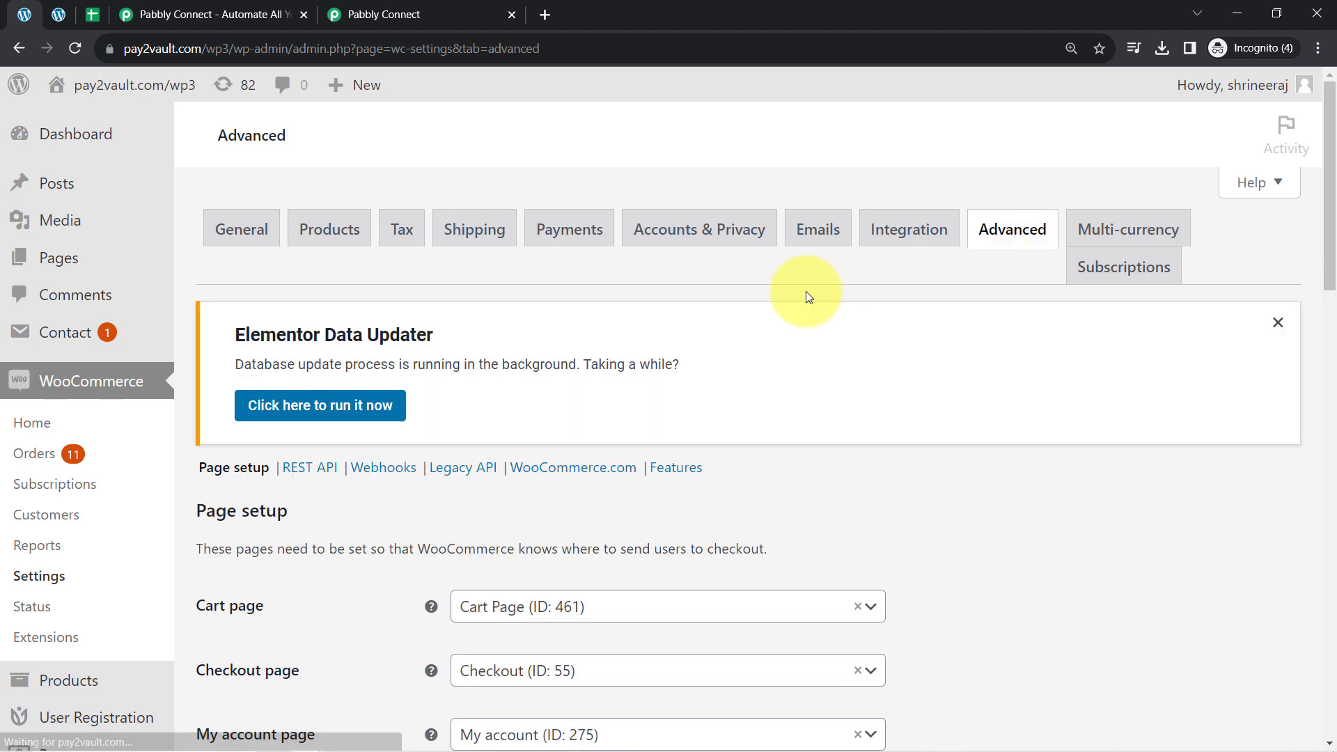
click(369, 9)
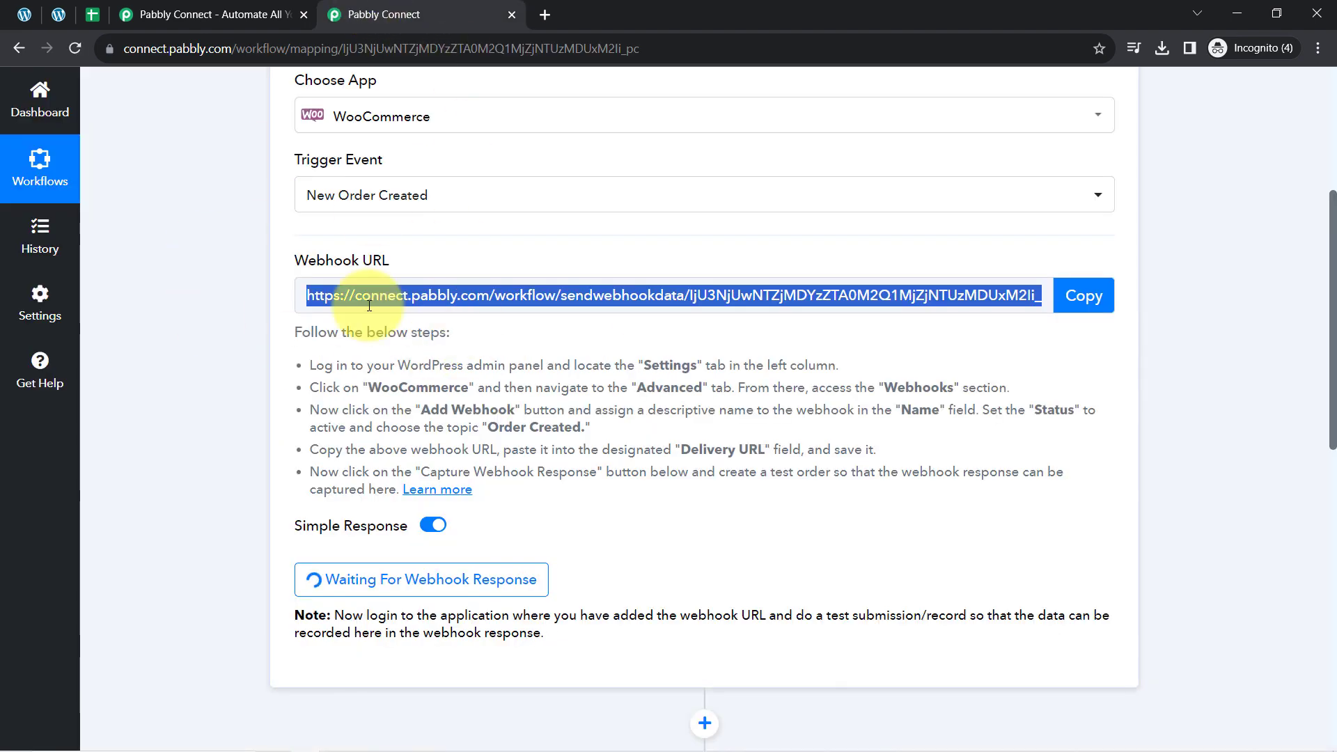
click(24, 14)
scroll(498, 346, down, 1)
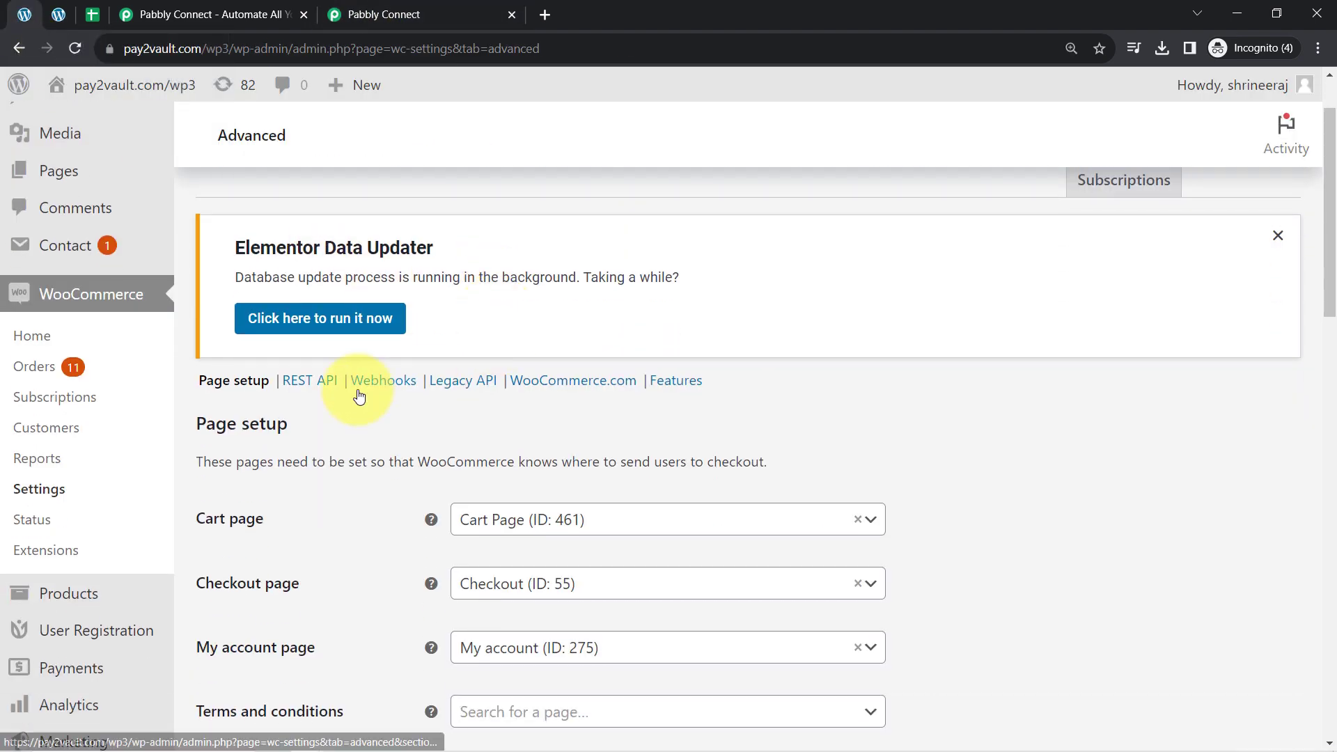
click(364, 389)
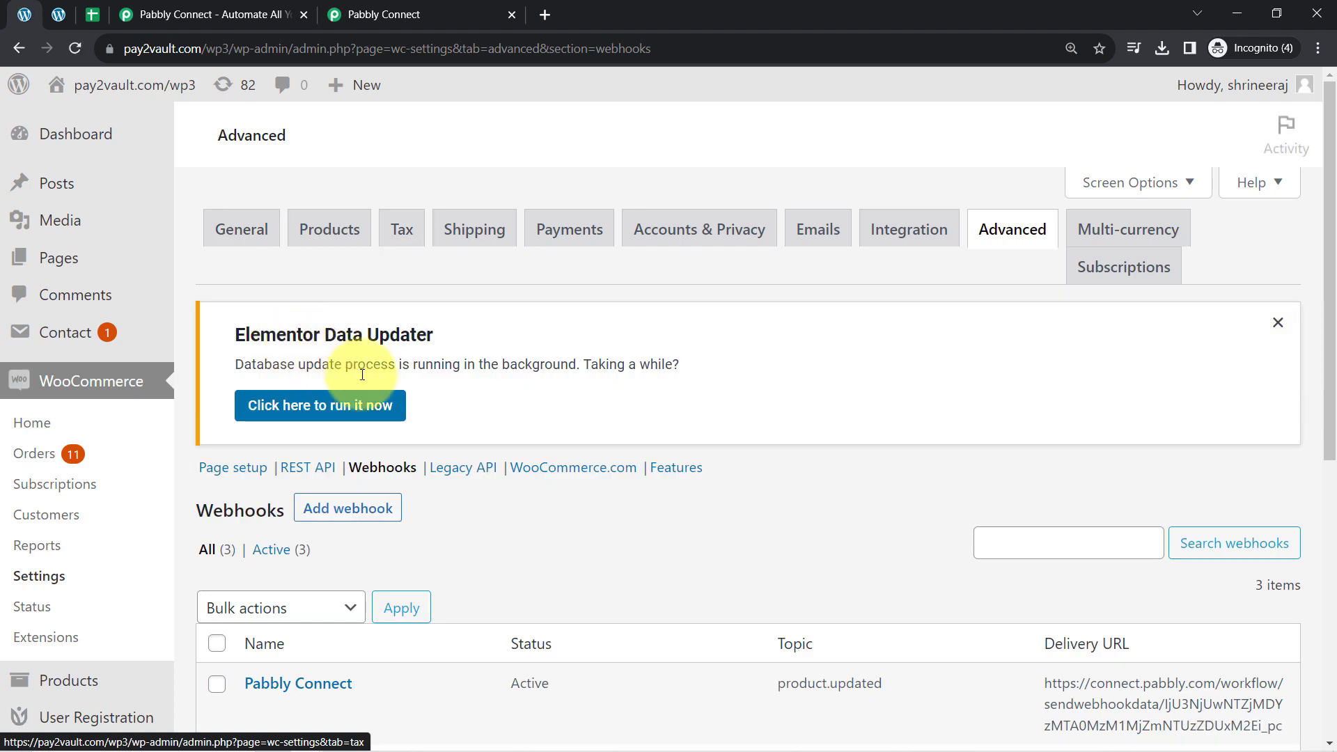
Add a new WooCommerce webhook and name it "Connection with Pabbly Connect".
scroll(388, 388, down, 4)
click(374, 248)
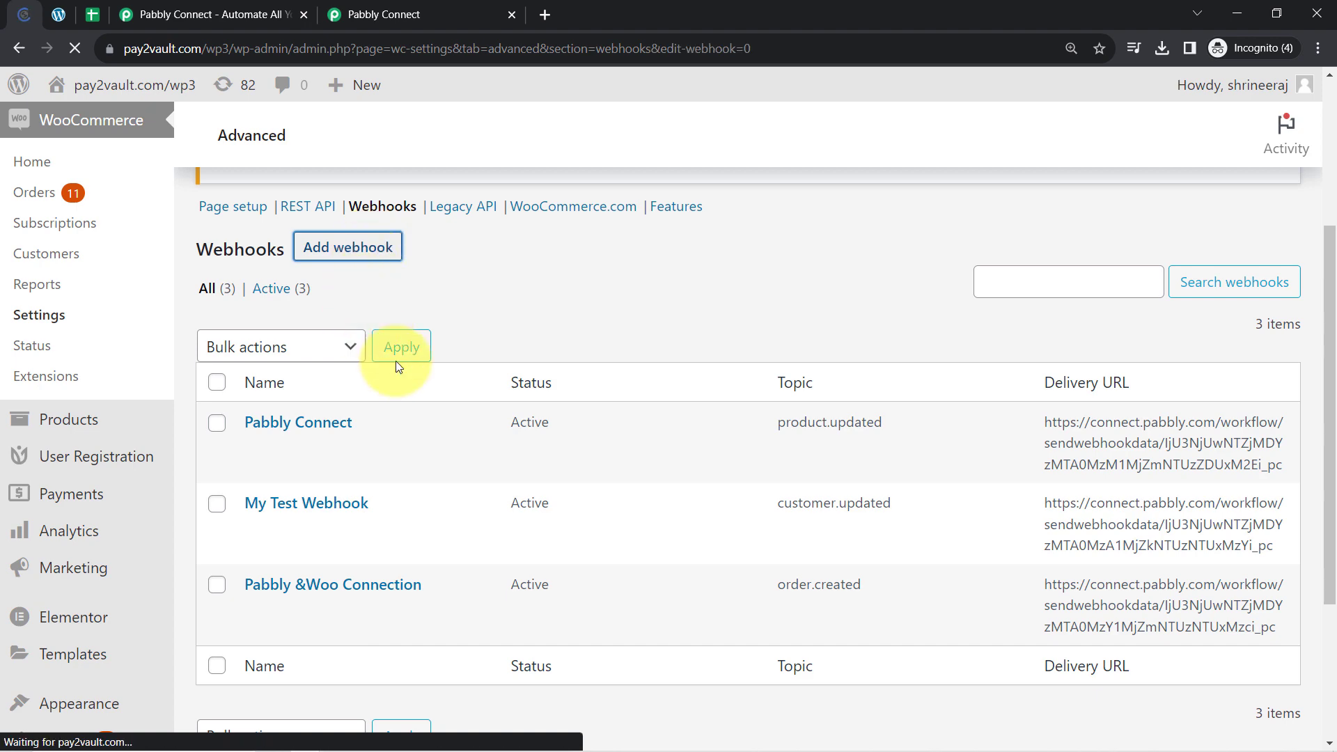
scroll(537, 307, down, 2)
scroll(541, 330, down, 1)
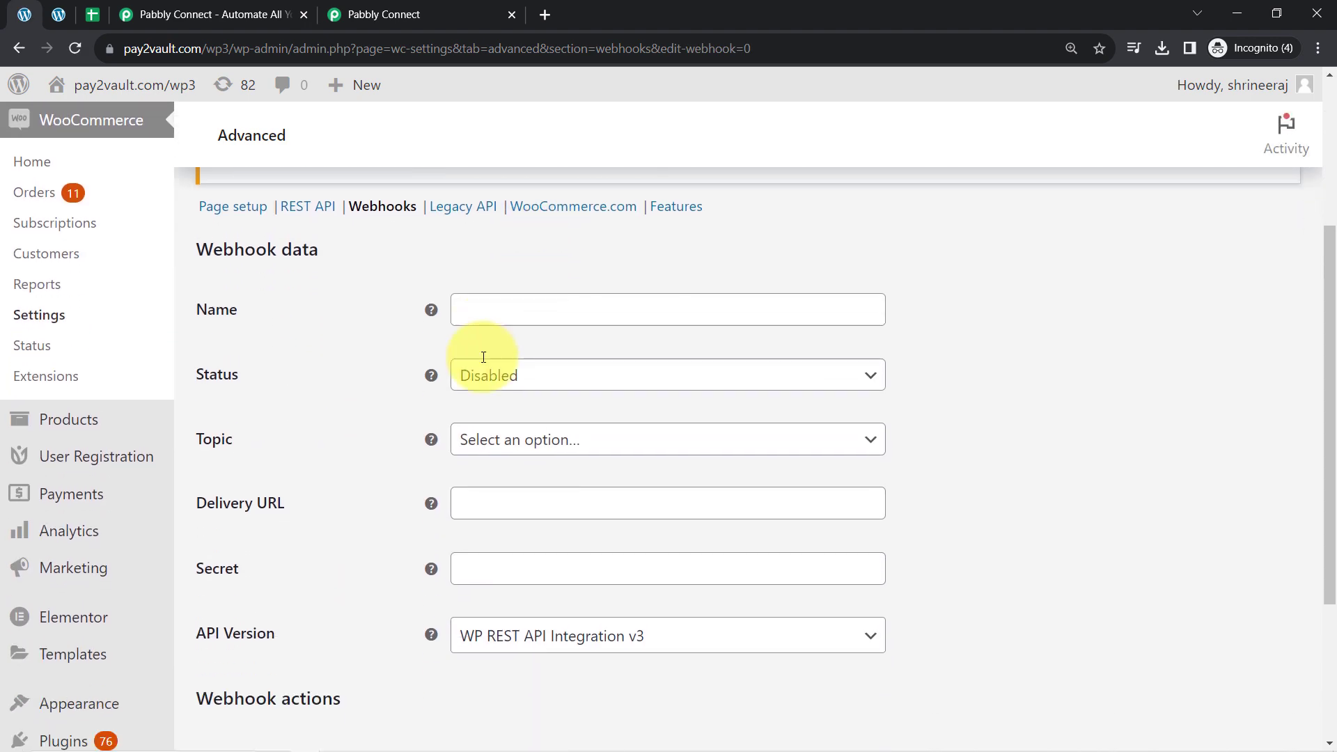
click(472, 319)
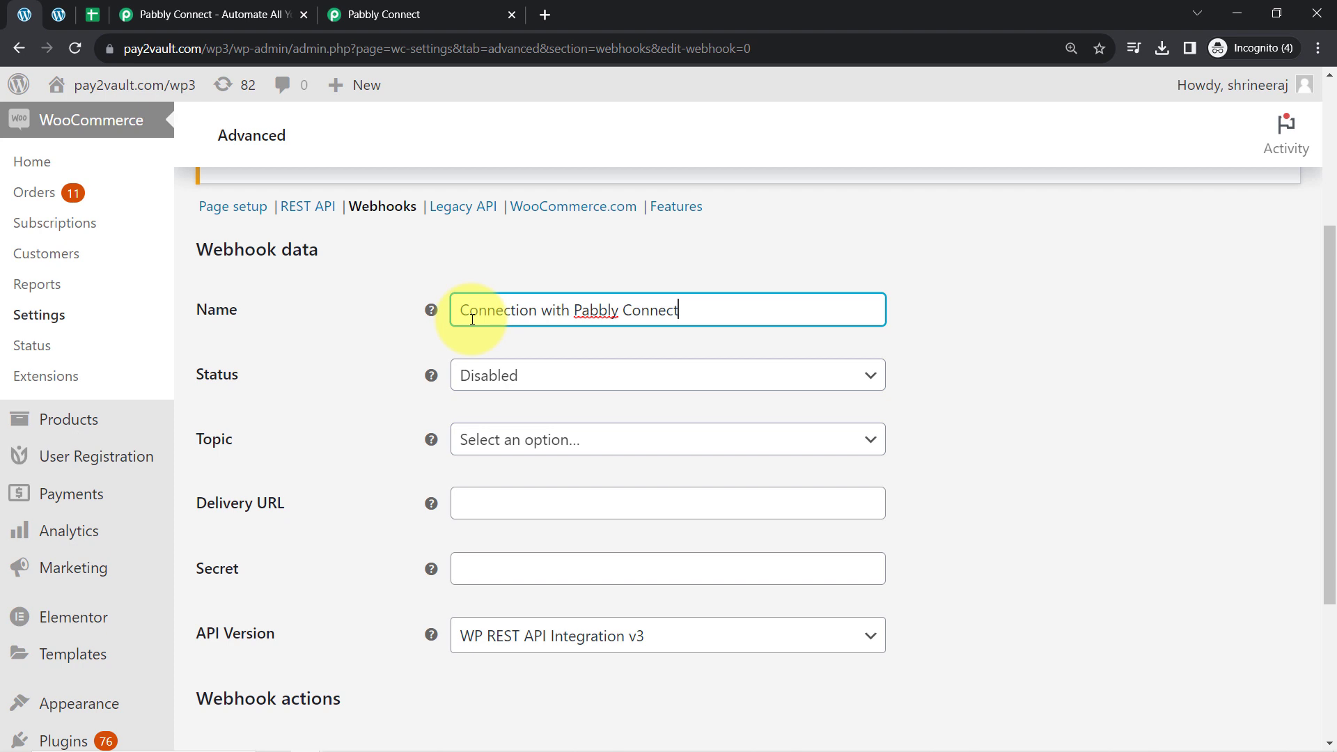
Set the webhook's status to Active and its topic to Order created, checking the topic against Pabbly Connect's setup instructions.
click(479, 378)
click(485, 410)
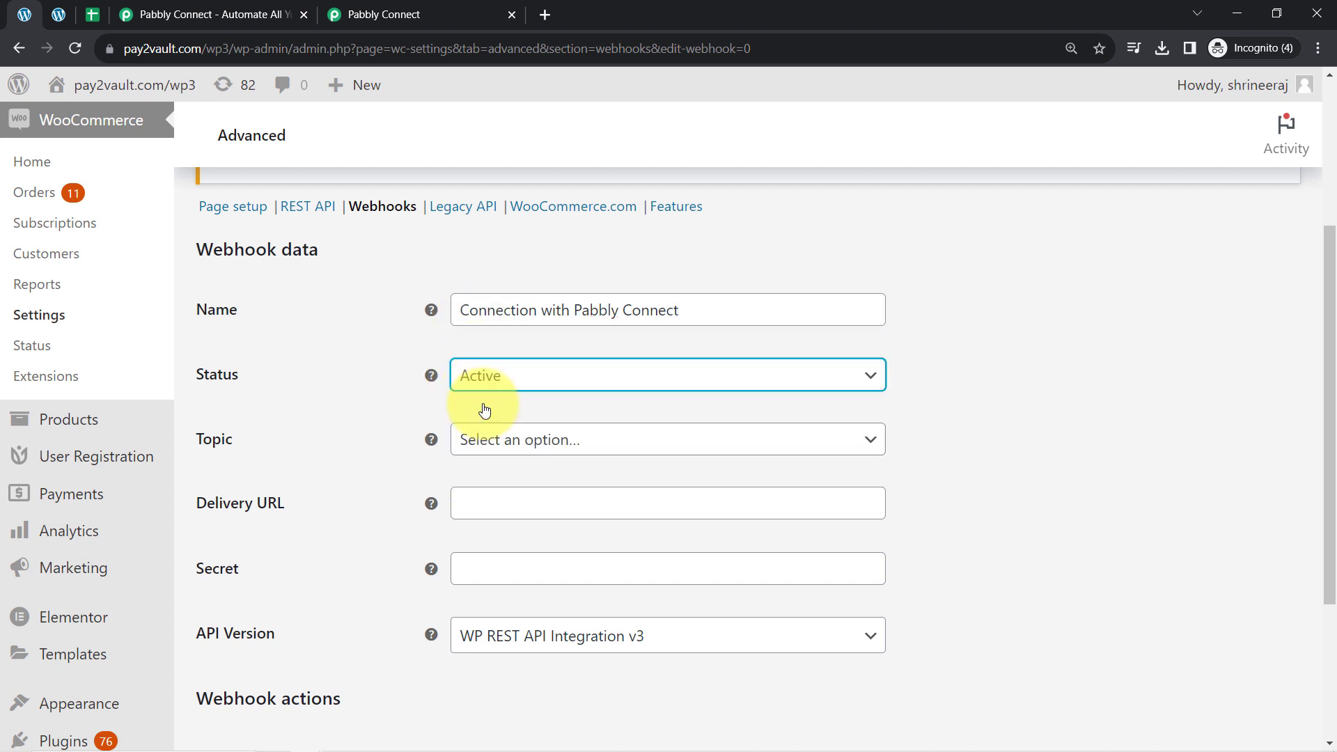
click(489, 439)
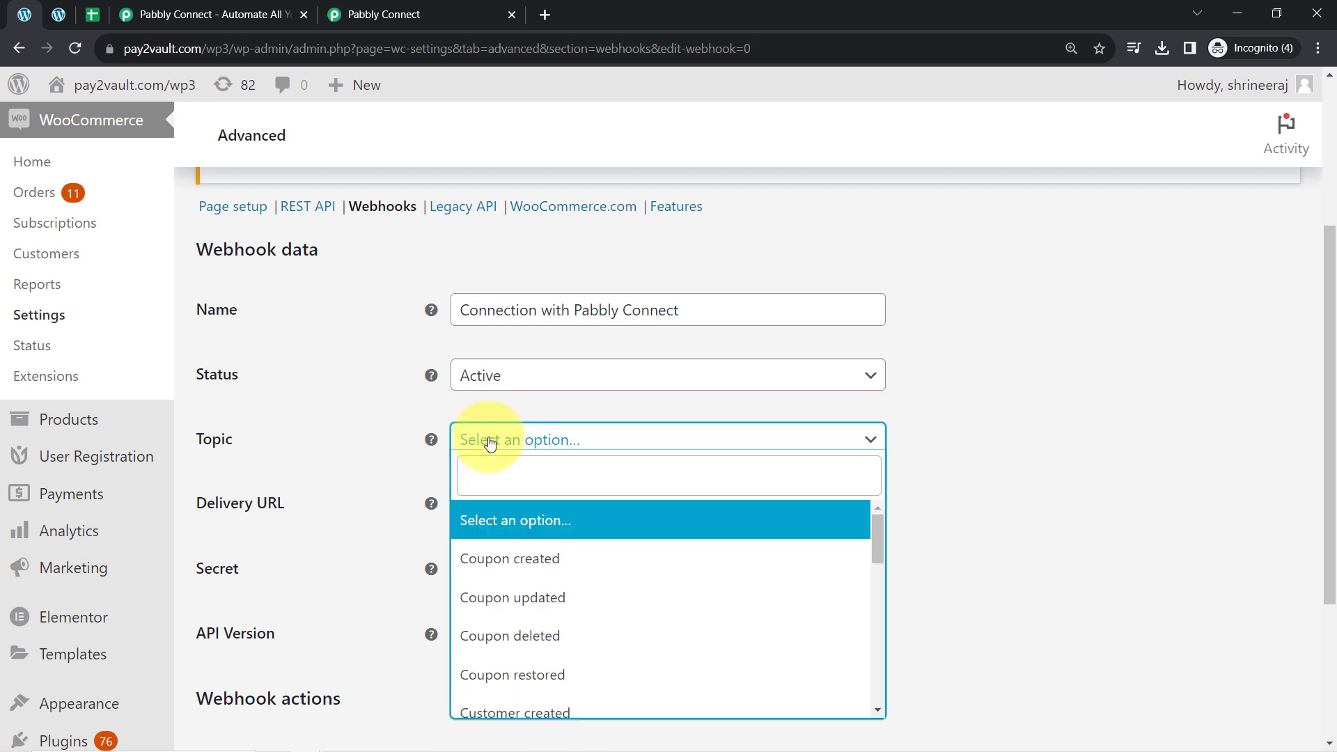
click(488, 485)
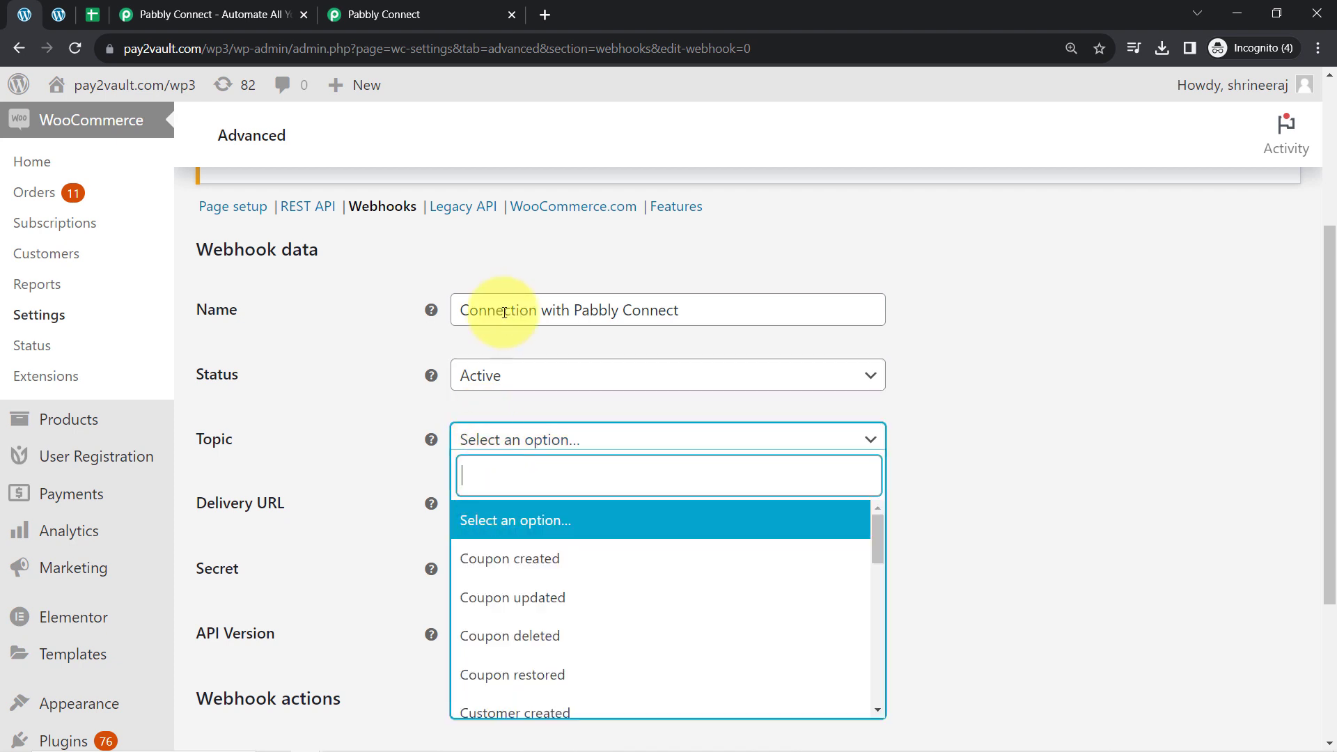
text(orde)
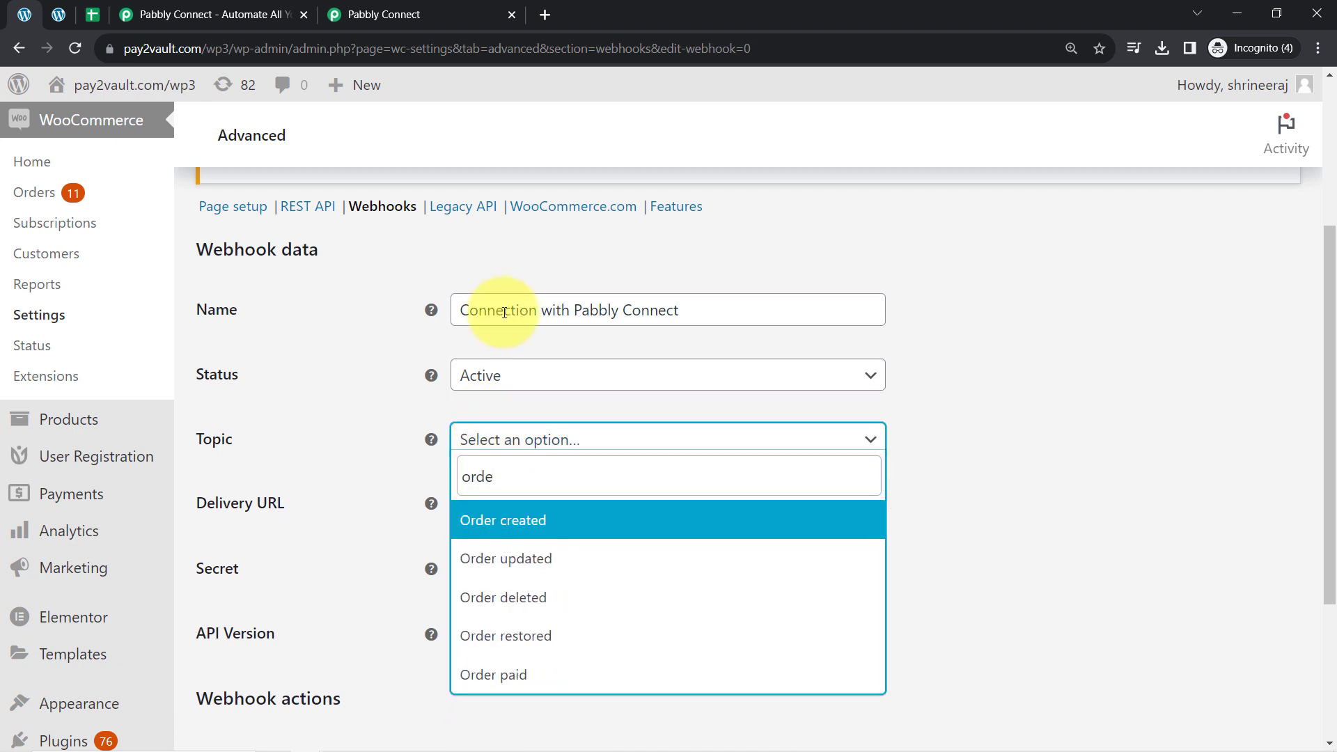
click(482, 522)
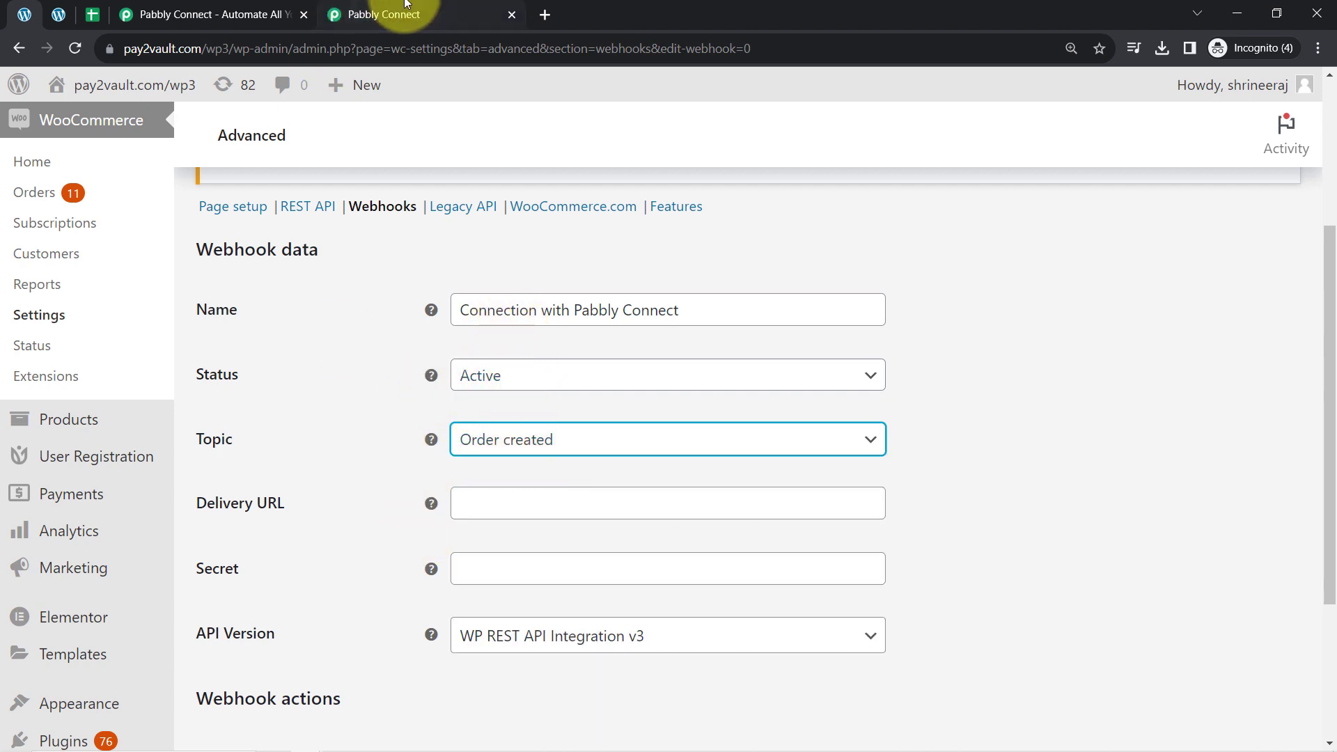
click(390, 14)
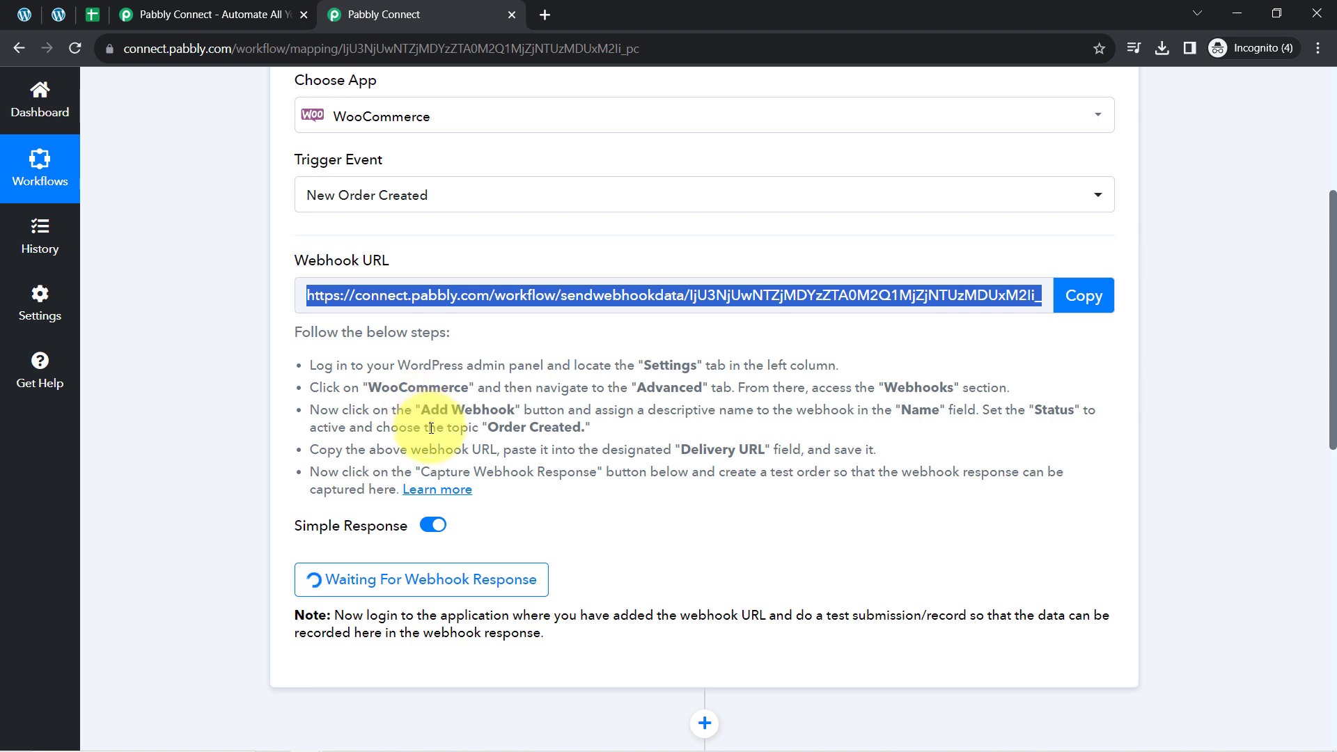
drag(414, 427, 578, 427)
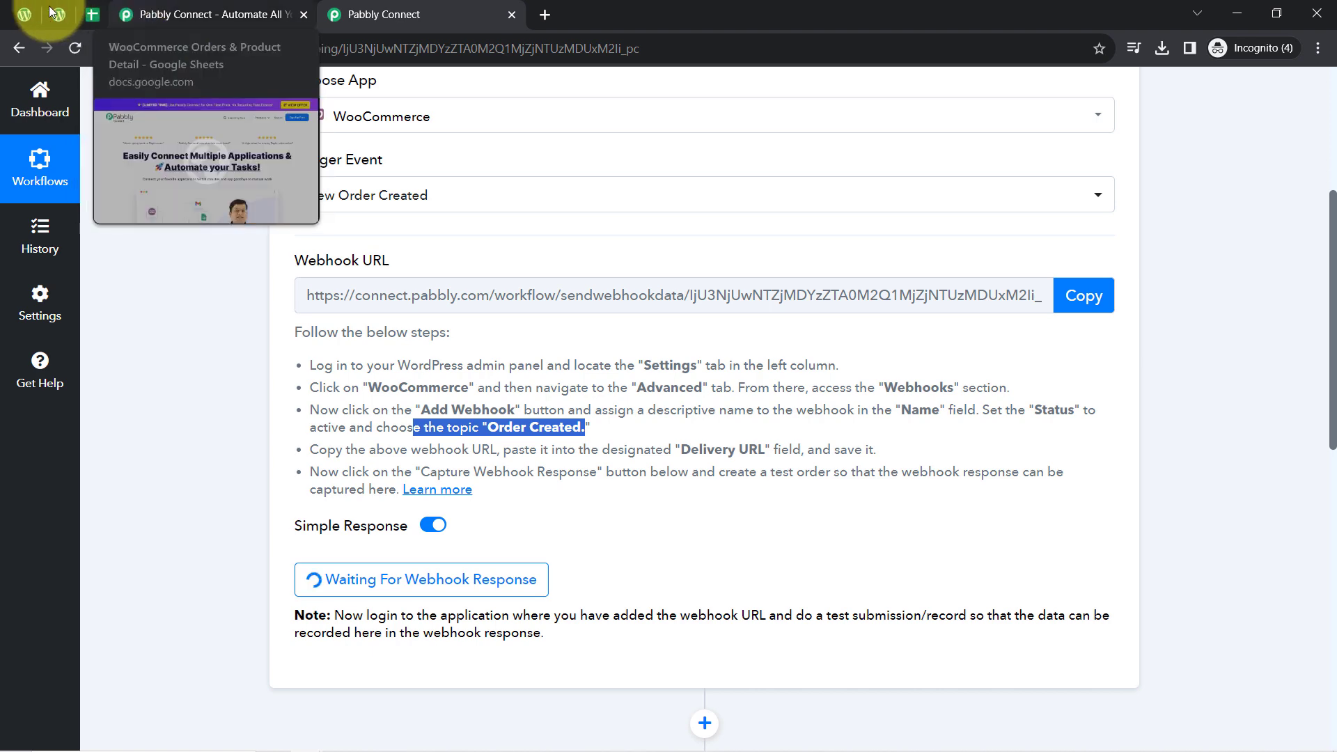
click(23, 14)
click(58, 14)
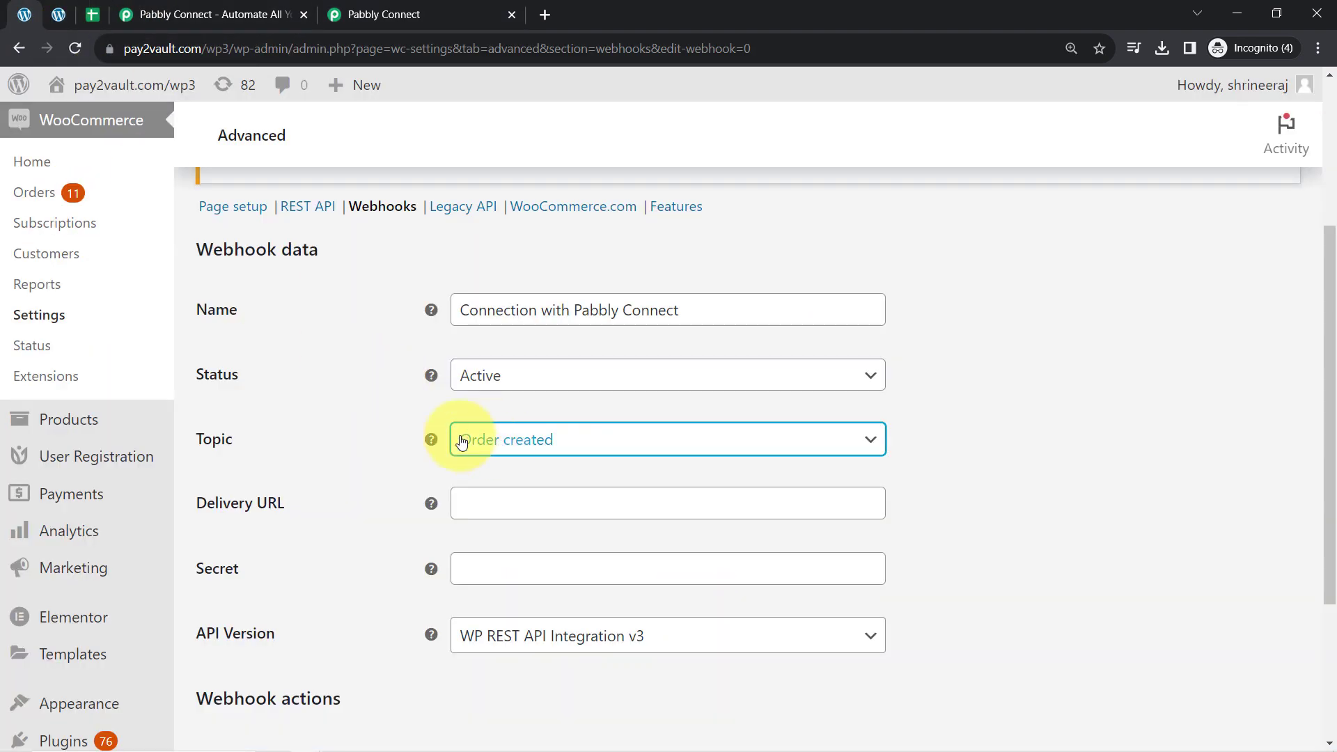
Copy the webhook URL from the Pabbly Connect trigger into the webhook's Delivery URL and save the webhook.
scroll(432, 394, down, 1)
drag(284, 416, 223, 417)
click(361, 6)
click(1069, 292)
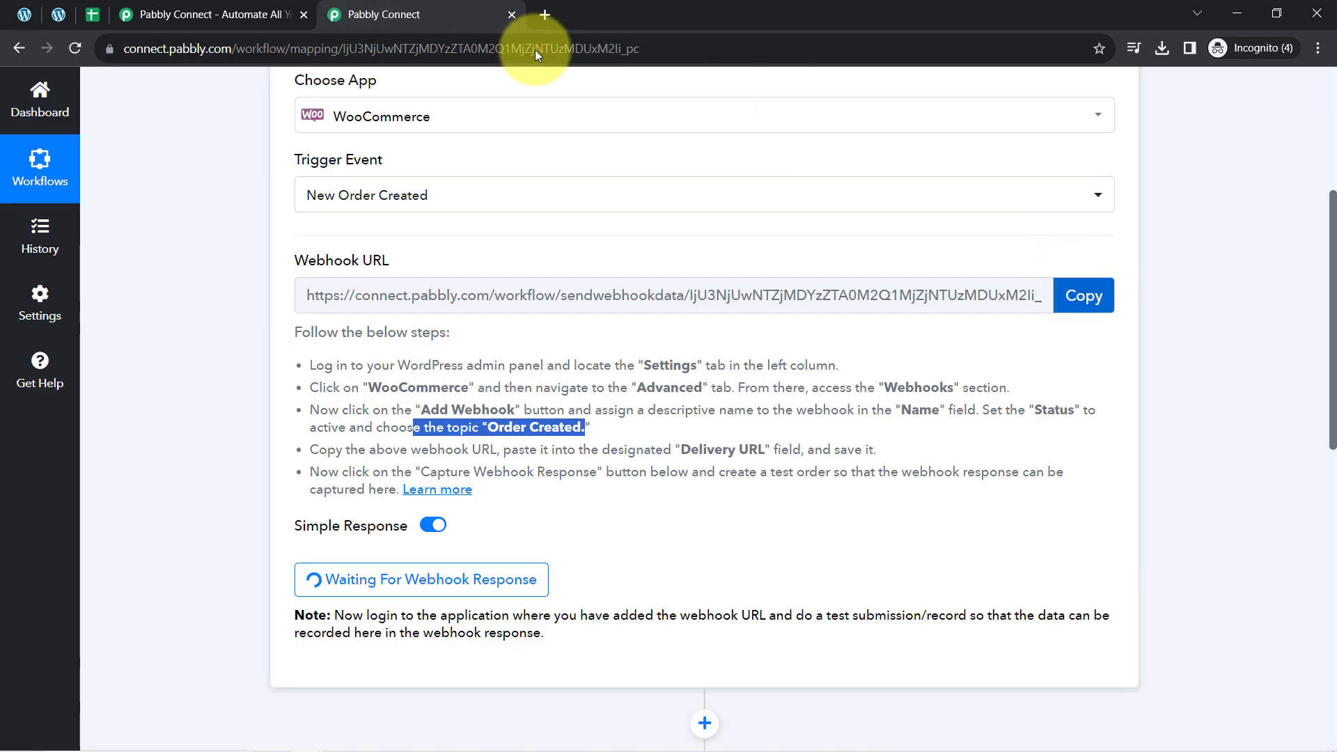
click(23, 14)
click(516, 418)
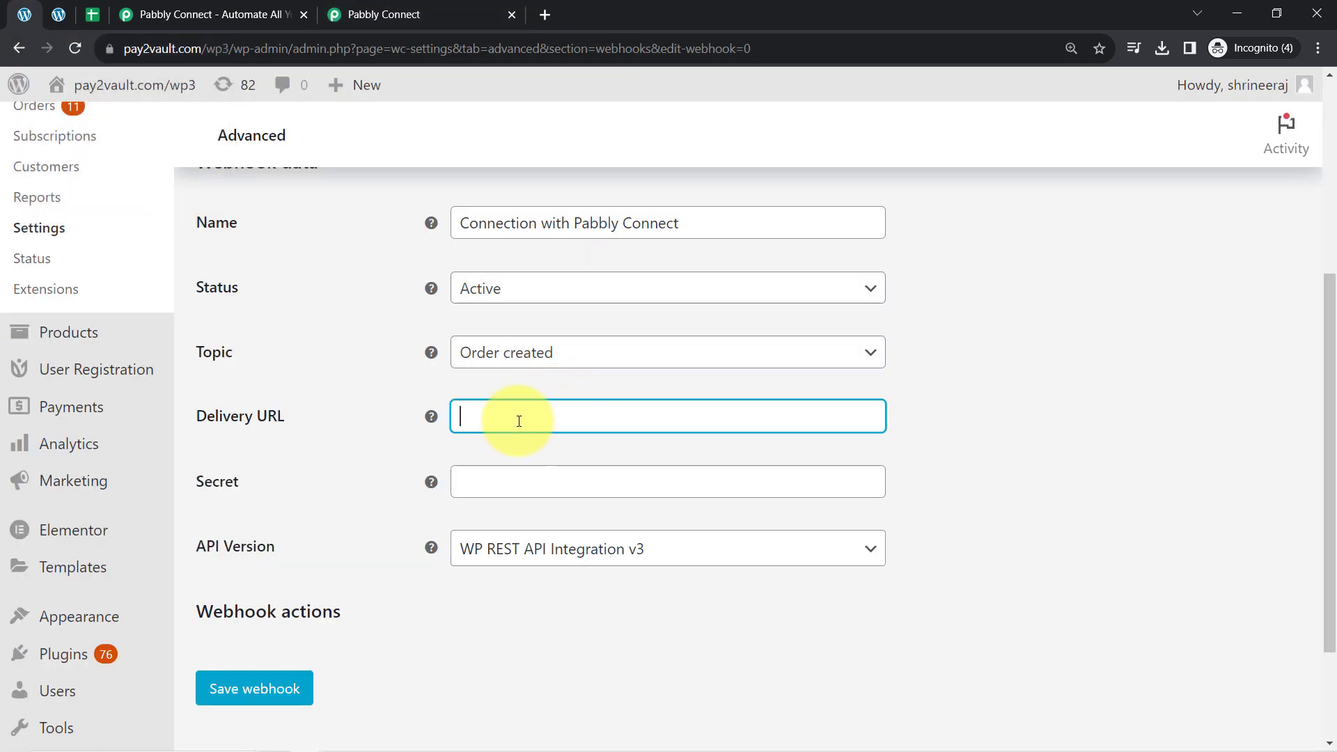
key(ctrl+v)
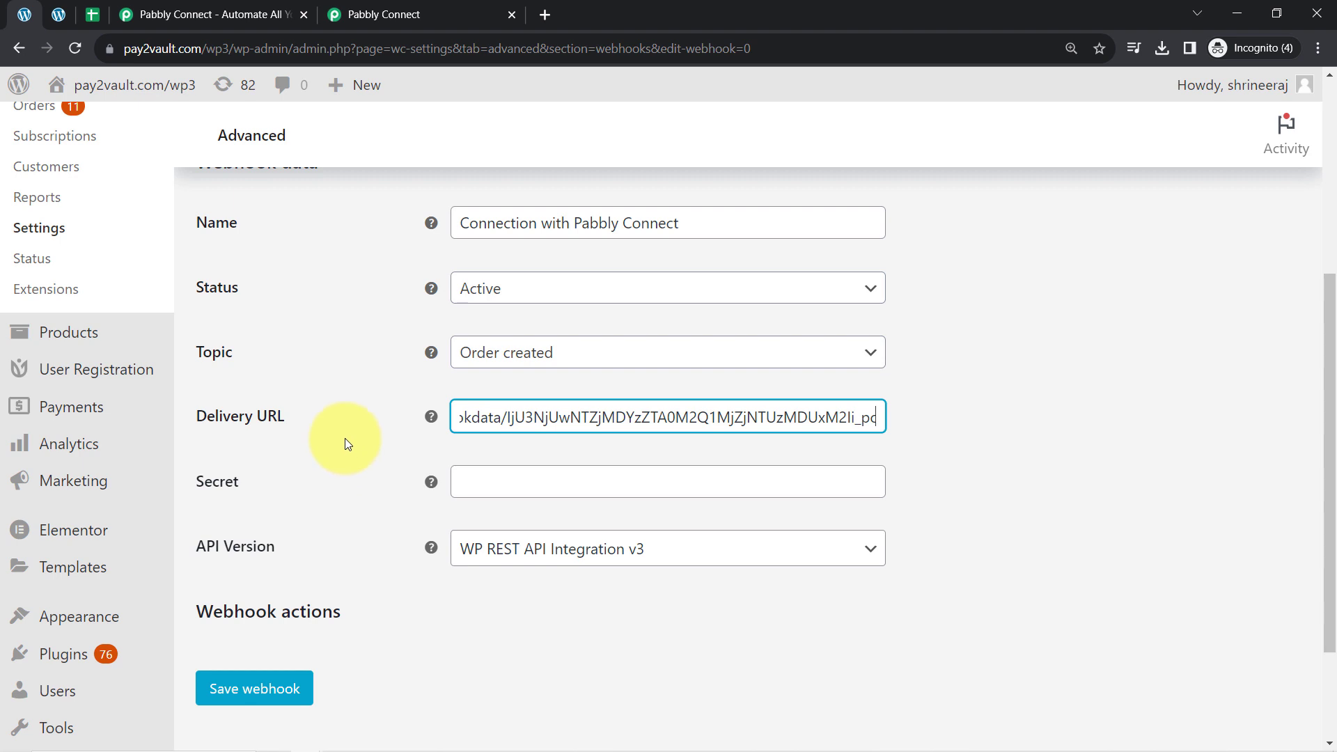
scroll(345, 438, down, 2)
click(258, 550)
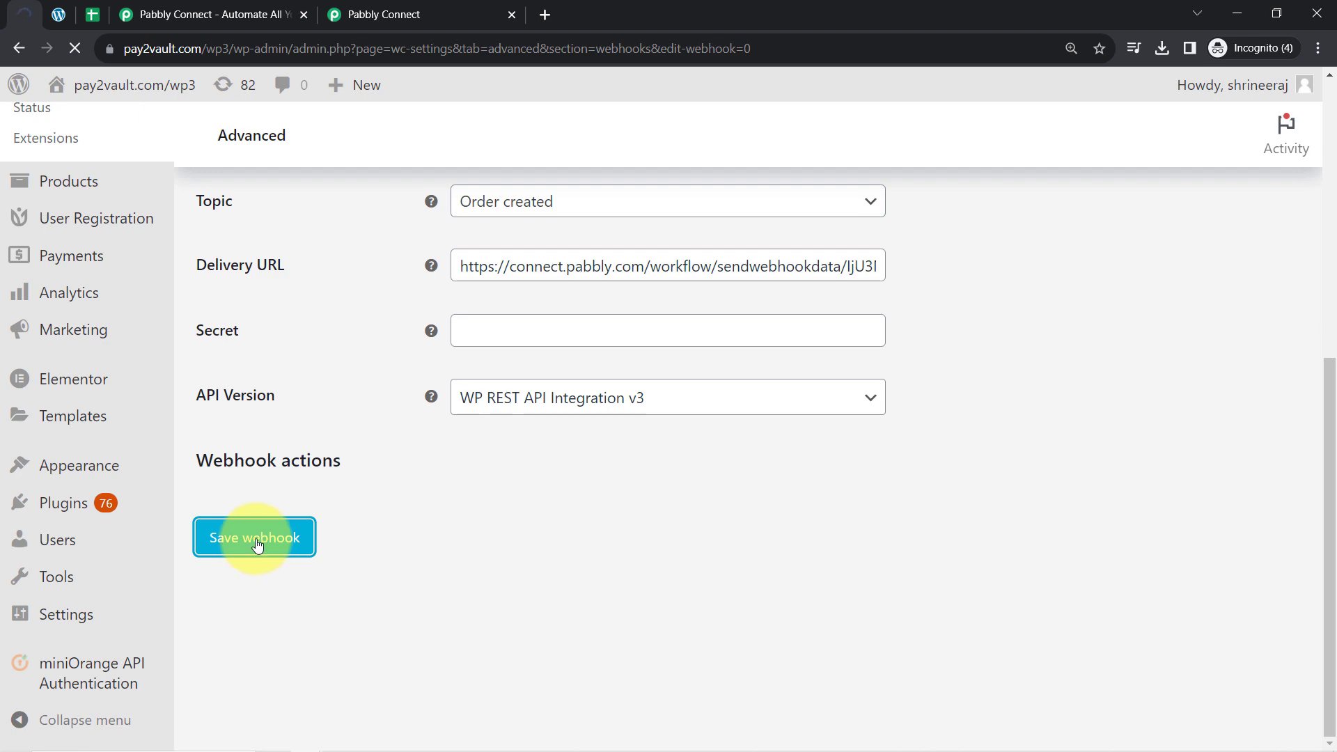
Switch to the Pabbly Connect workflow, re-capture the trigger's webhook response and read the note about the test submission.
click(443, 8)
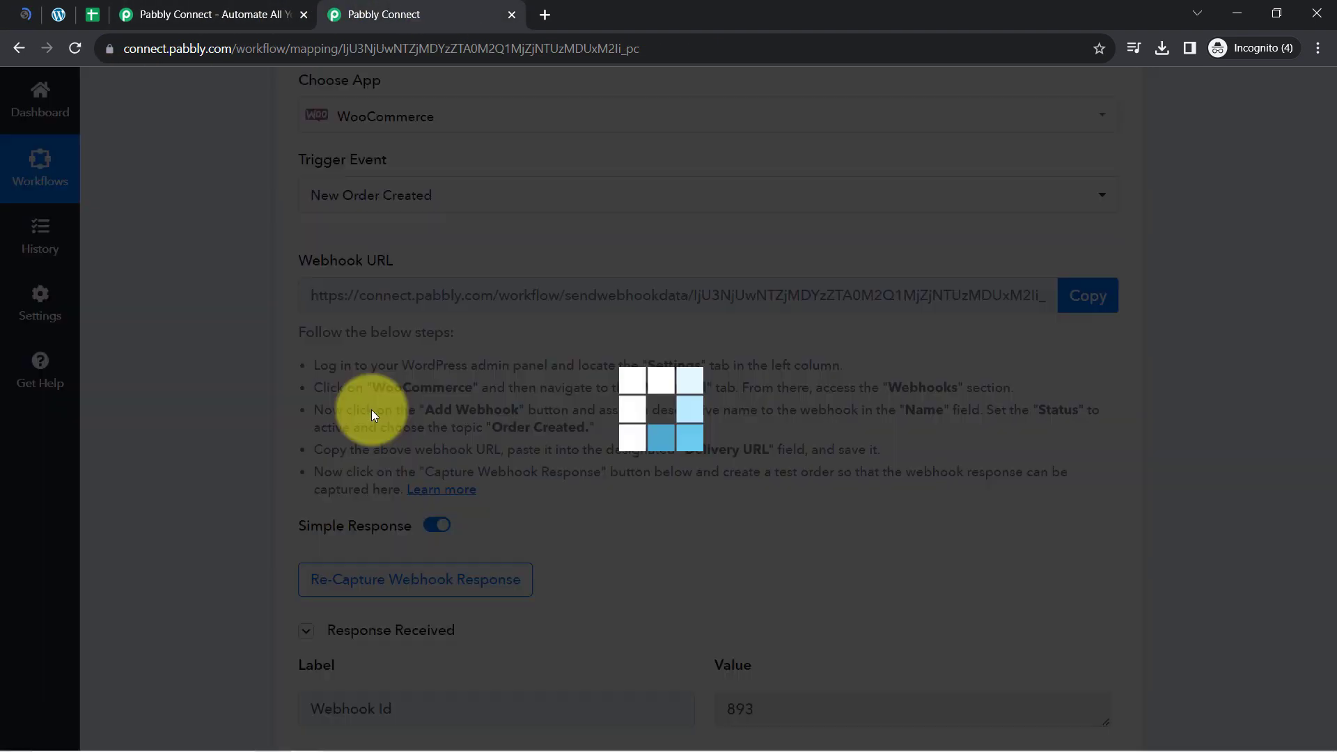
scroll(371, 432, down, 3)
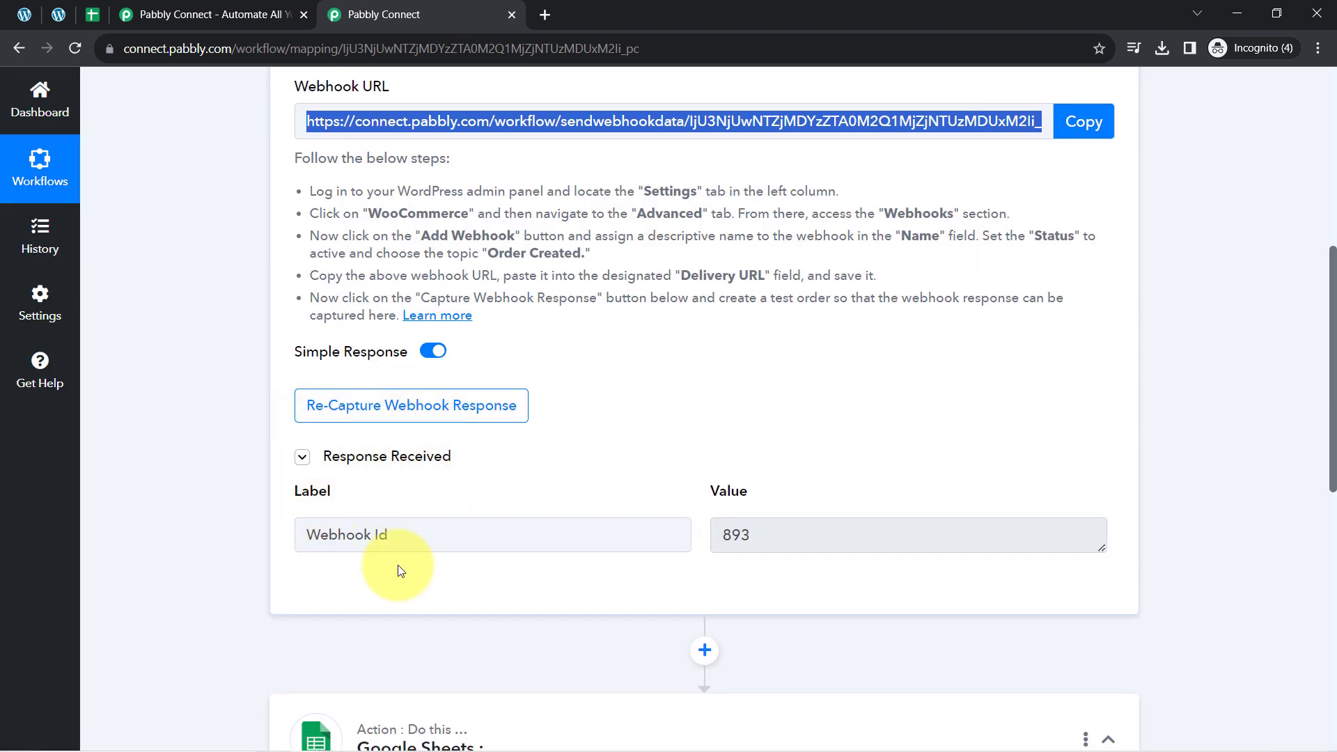
double_click(385, 536)
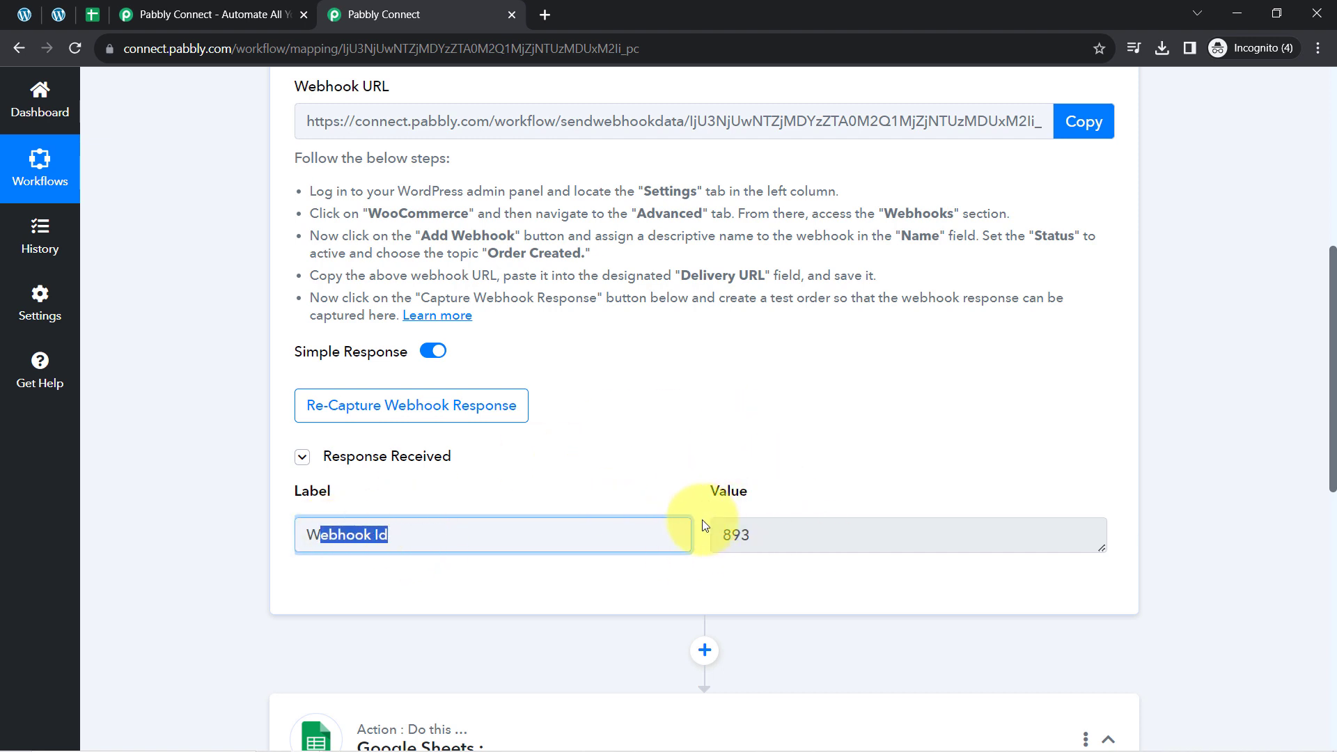
click(691, 423)
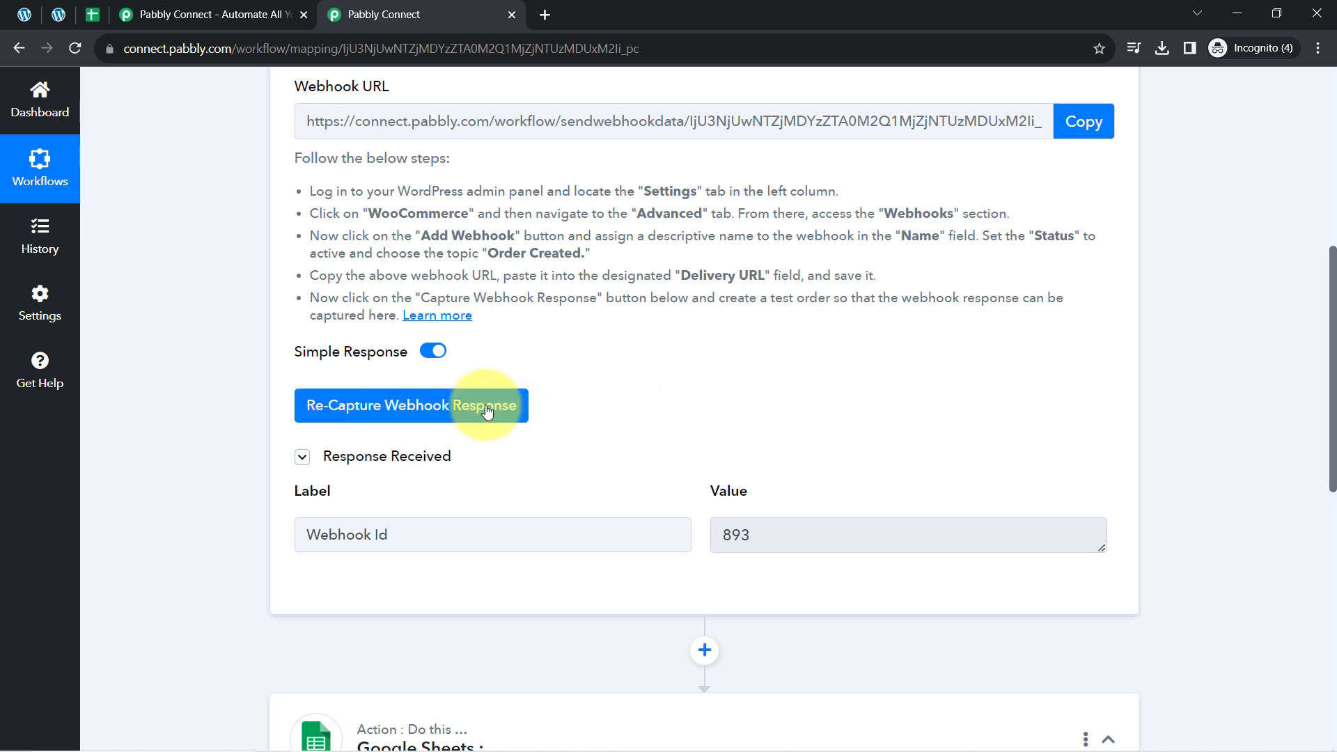
click(522, 408)
click(620, 517)
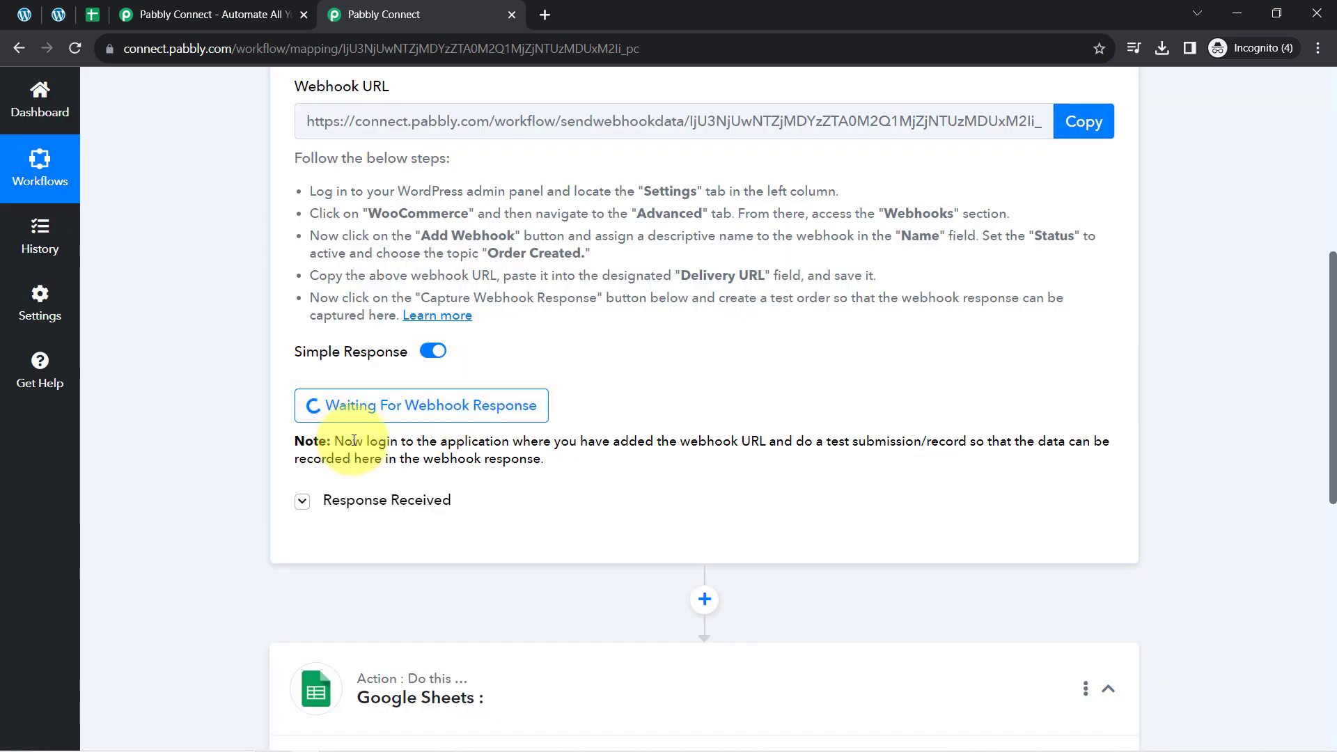
drag(354, 441, 514, 461)
click(573, 461)
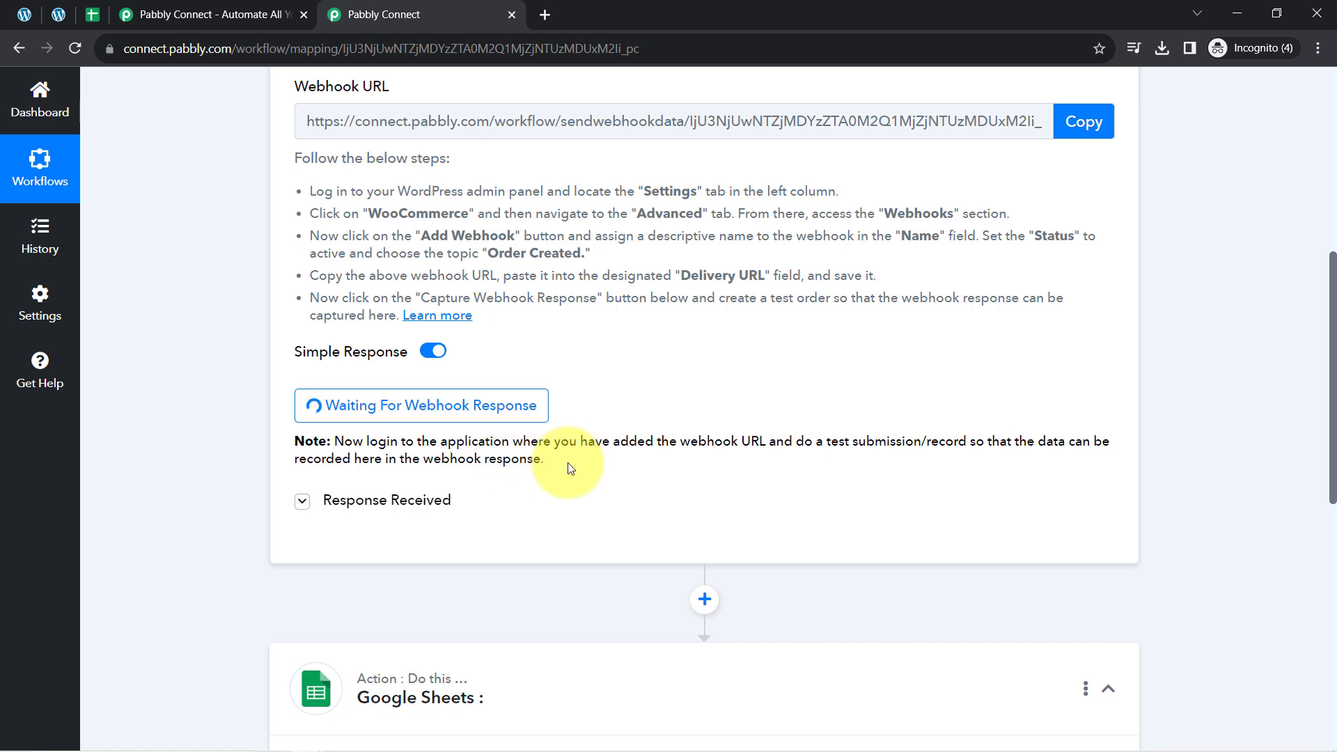
drag(813, 442, 1007, 443)
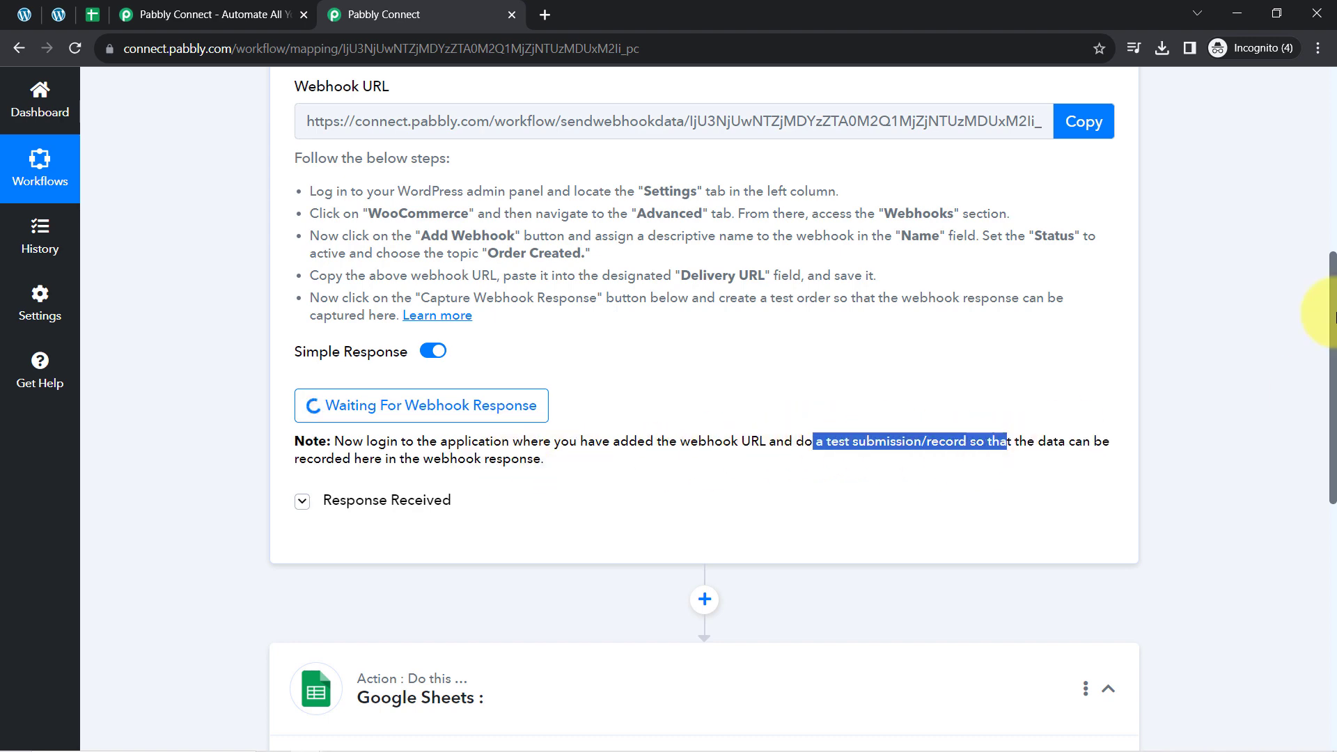
Switch to the WooCommerce shop and add the White Round Neck T-shirt to the cart for a test order.
scroll(1334, 303, up, 5)
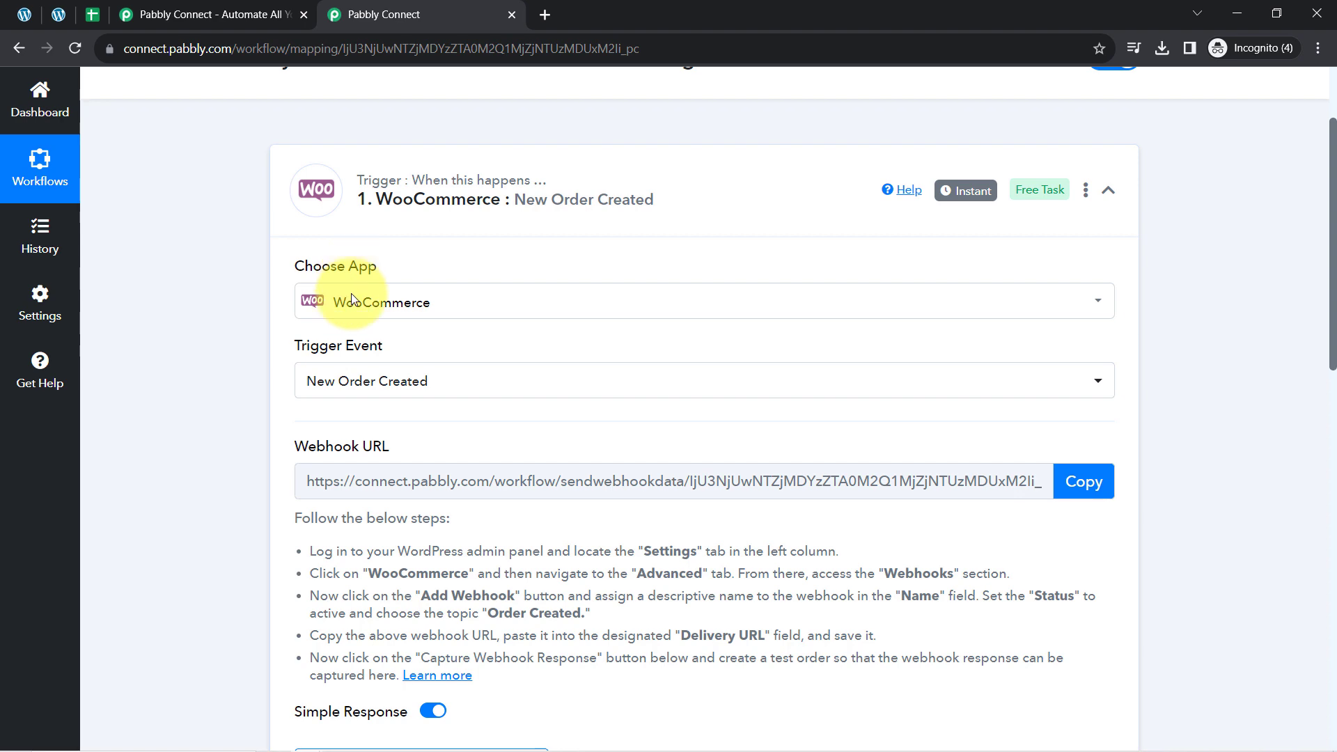
click(70, 15)
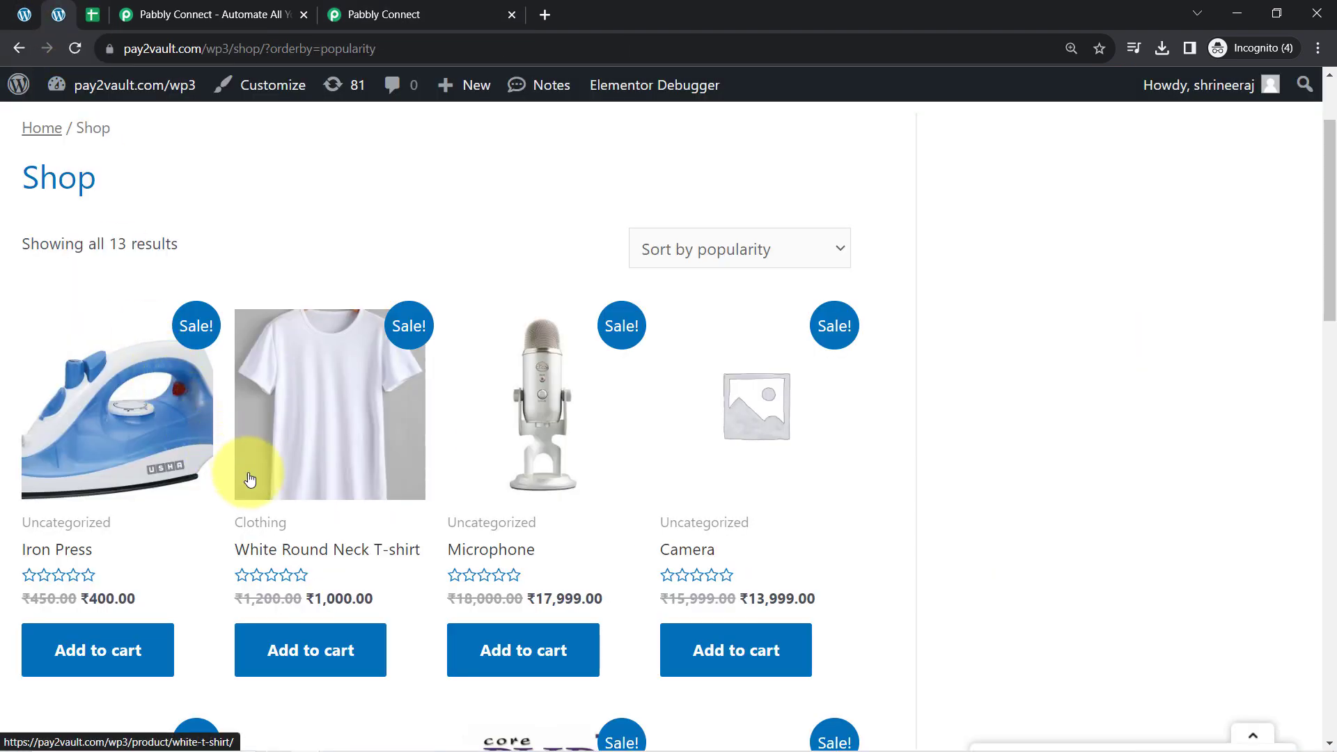
click(278, 642)
click(376, 14)
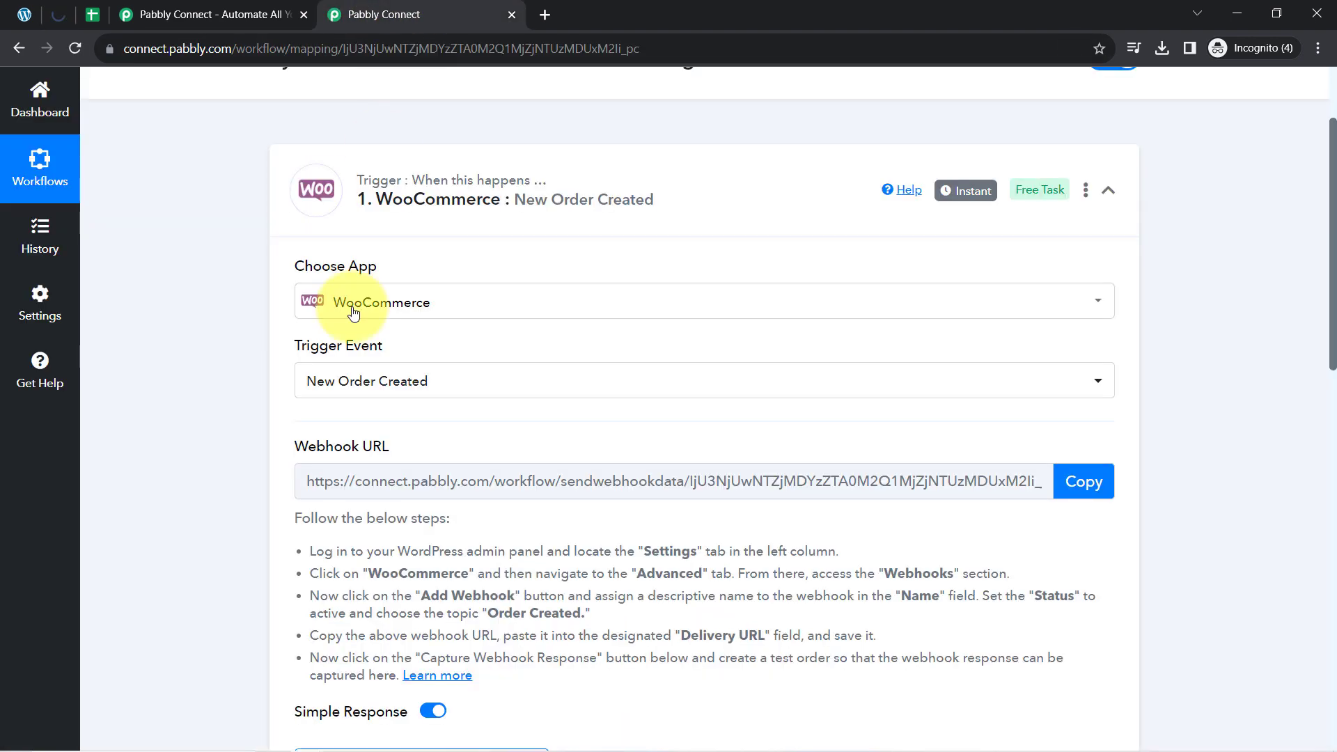
scroll(209, 537, down, 6)
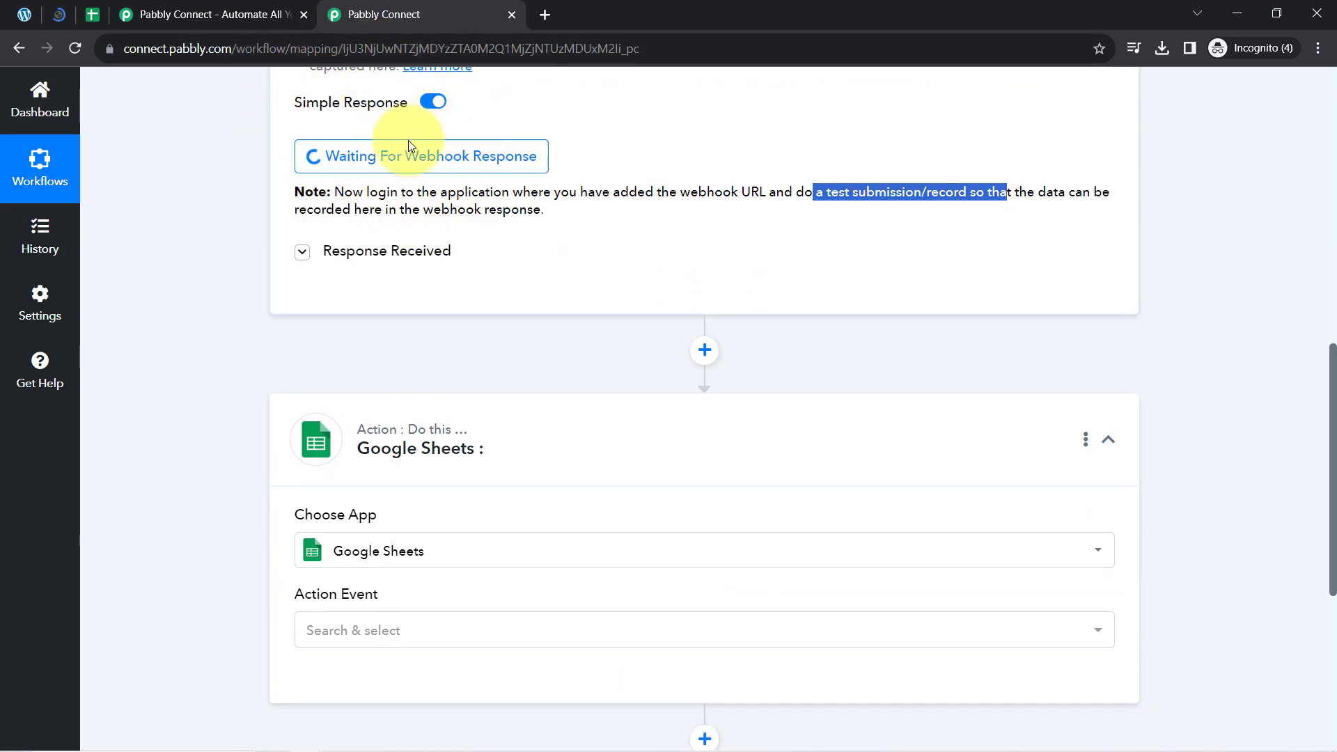
click(62, 10)
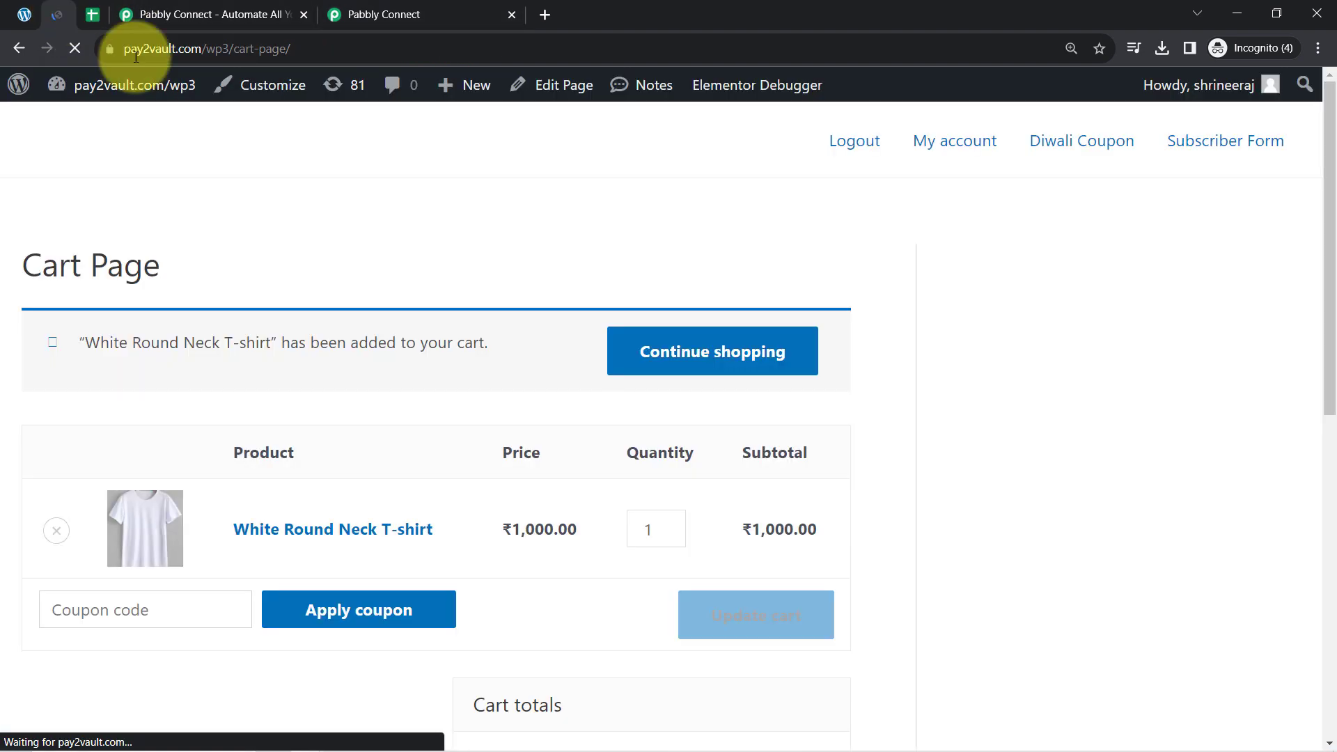
Review the cart totals for the White Round Neck T-shirt and proceed to checkout.
scroll(300, 395, down, 1)
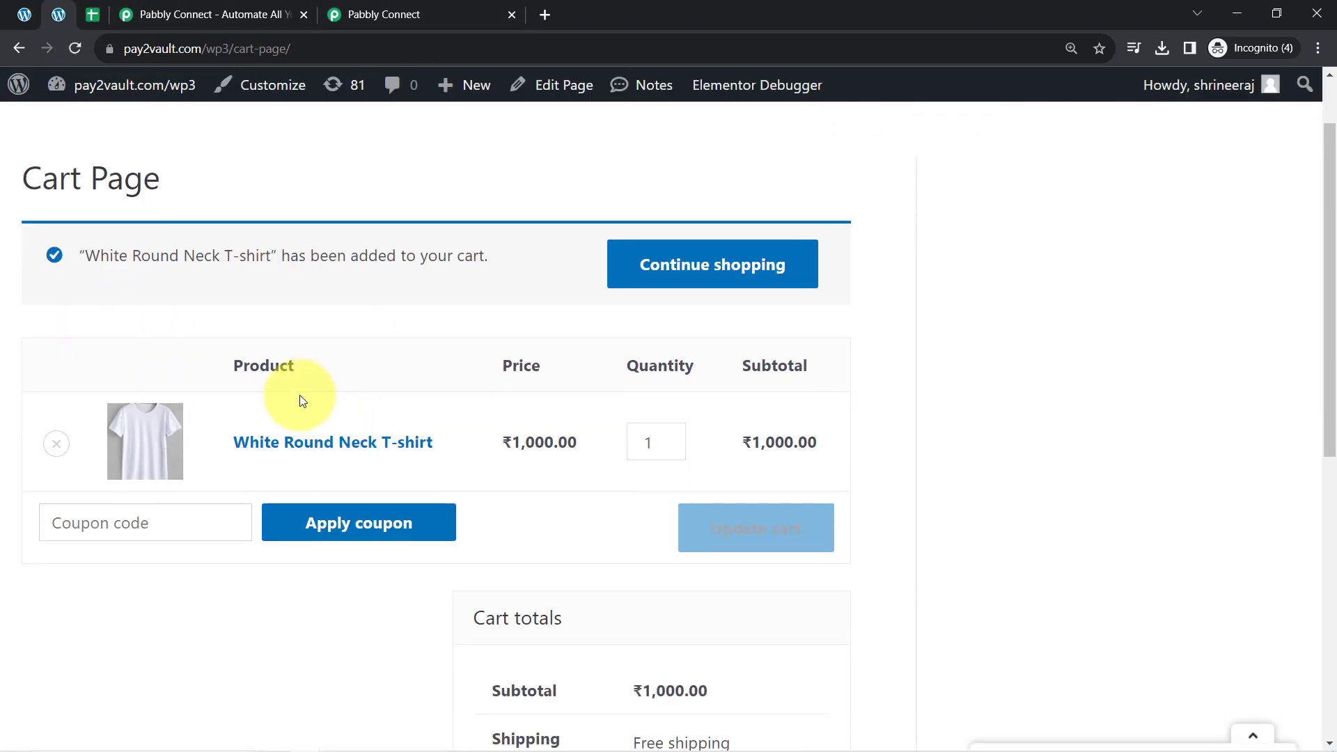
scroll(449, 536, down, 5)
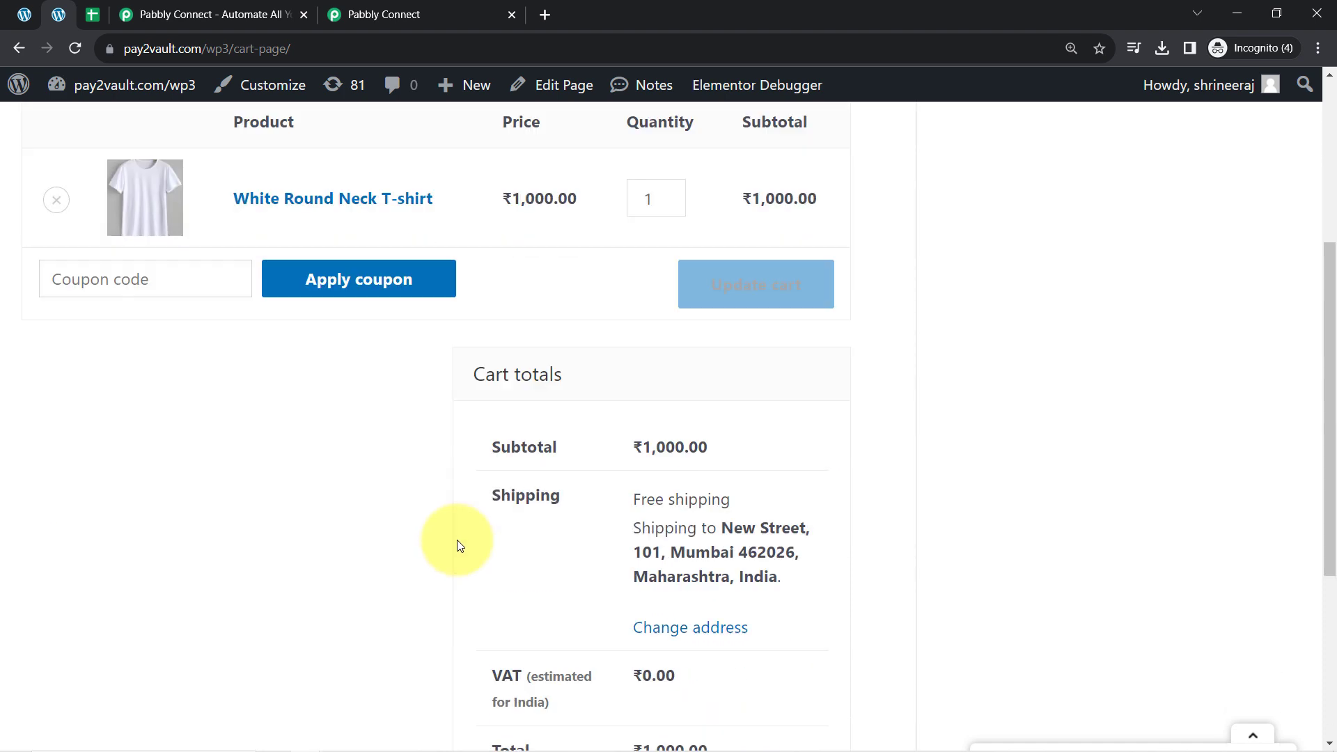
scroll(459, 554, down, 2)
click(679, 521)
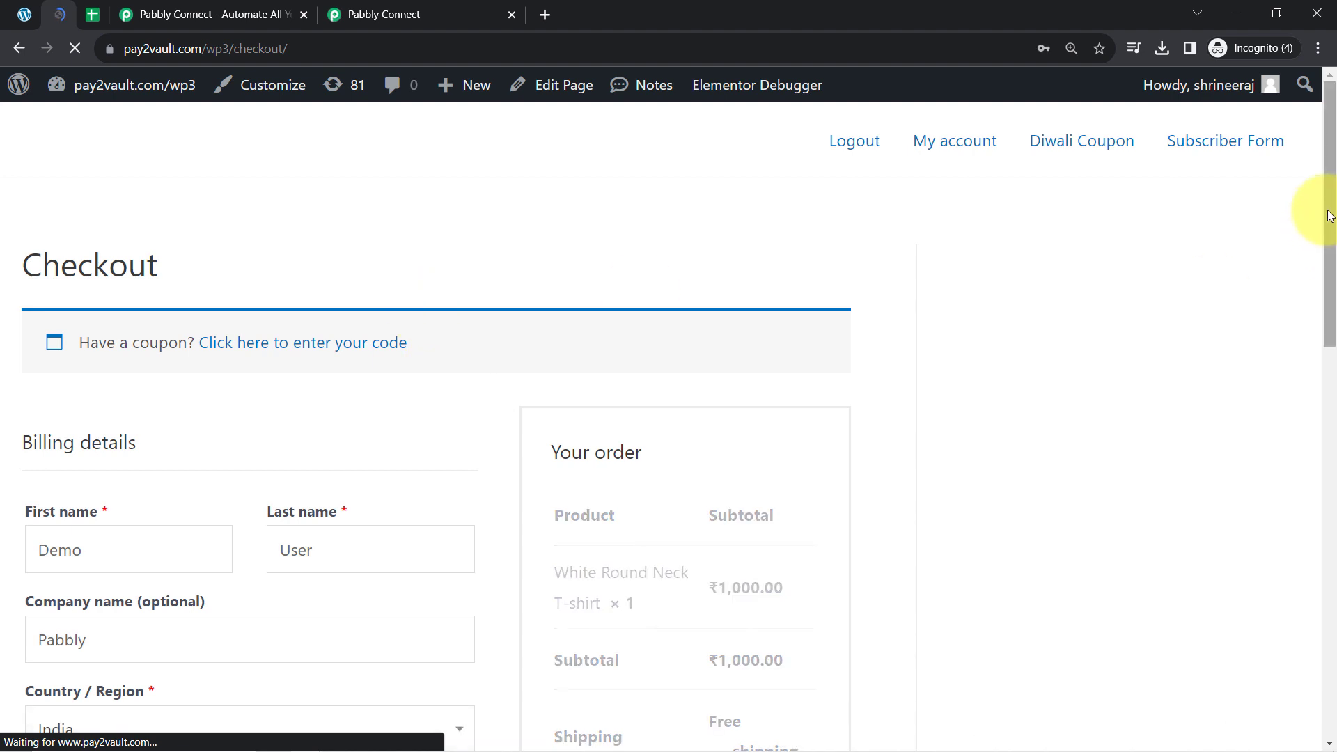
Check the prefilled billing details on the checkout form and replace the phone number with a different one.
drag(1329, 222, 1289, 352)
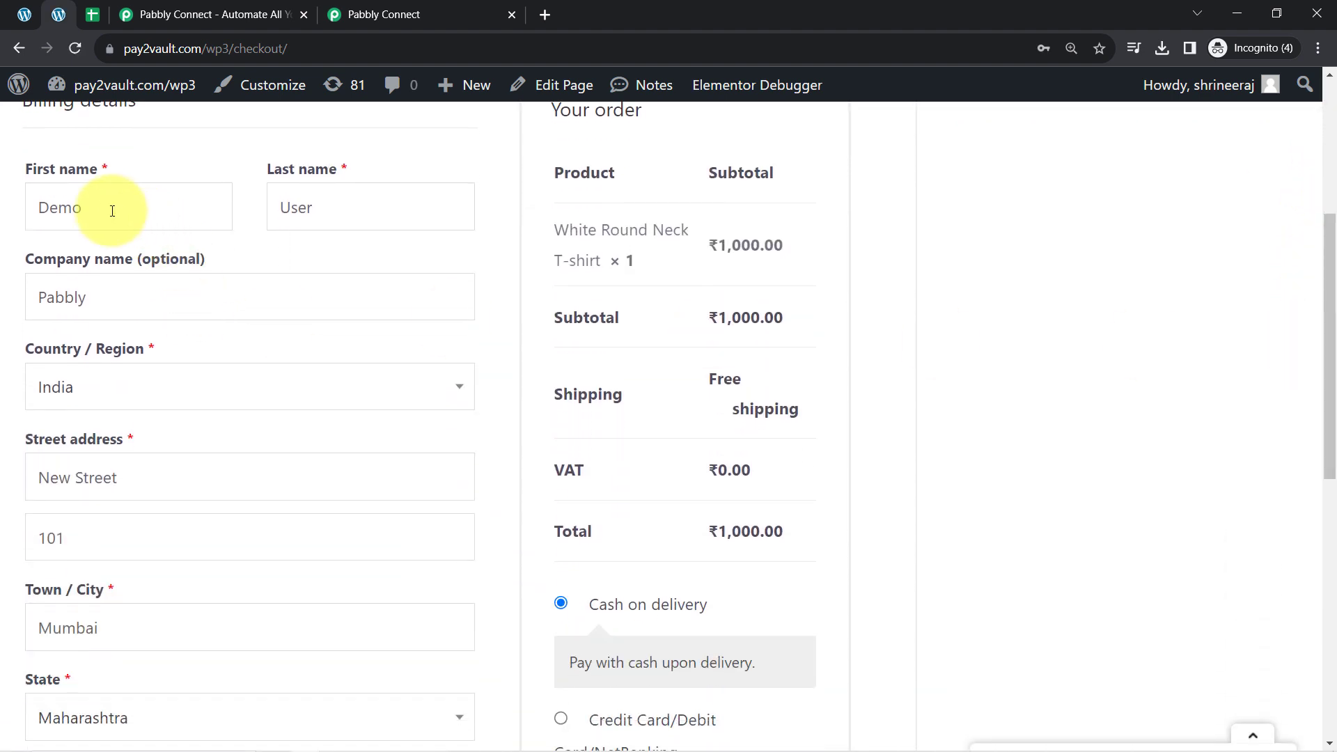
click(80, 209)
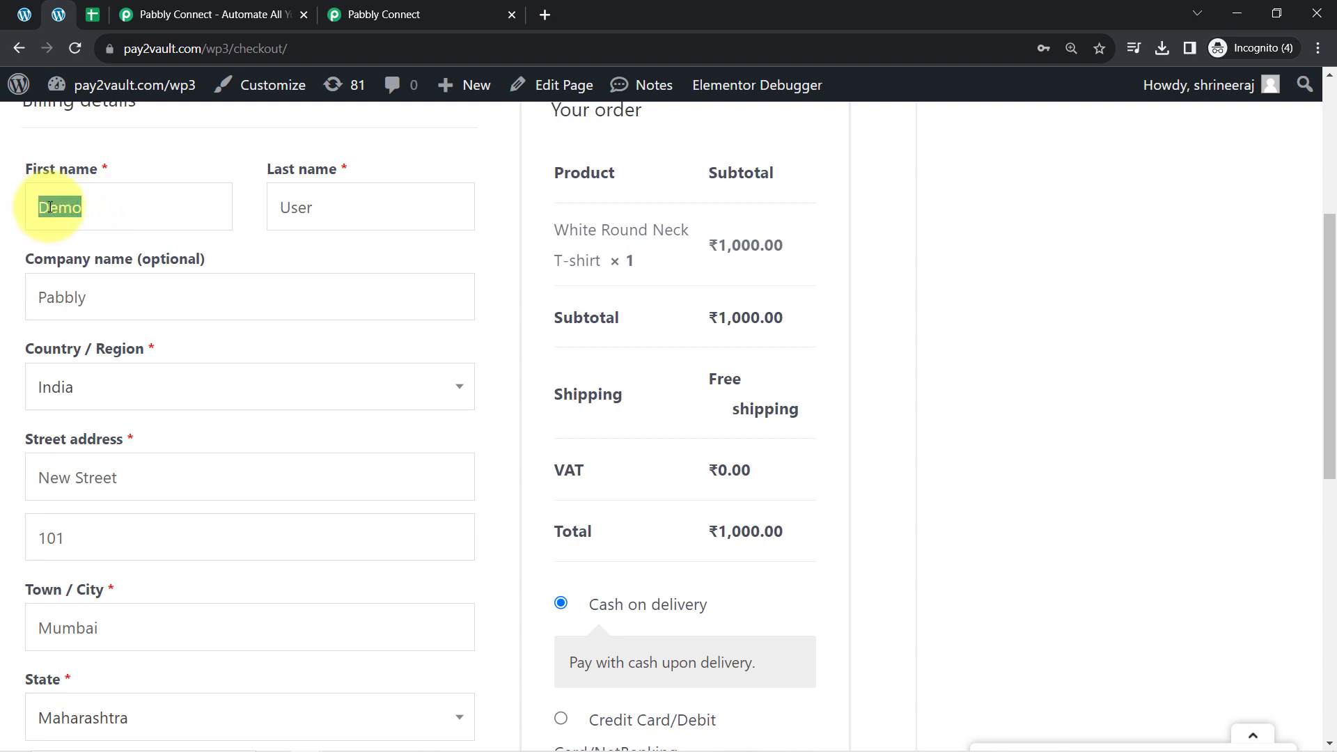
drag(313, 221, 245, 224)
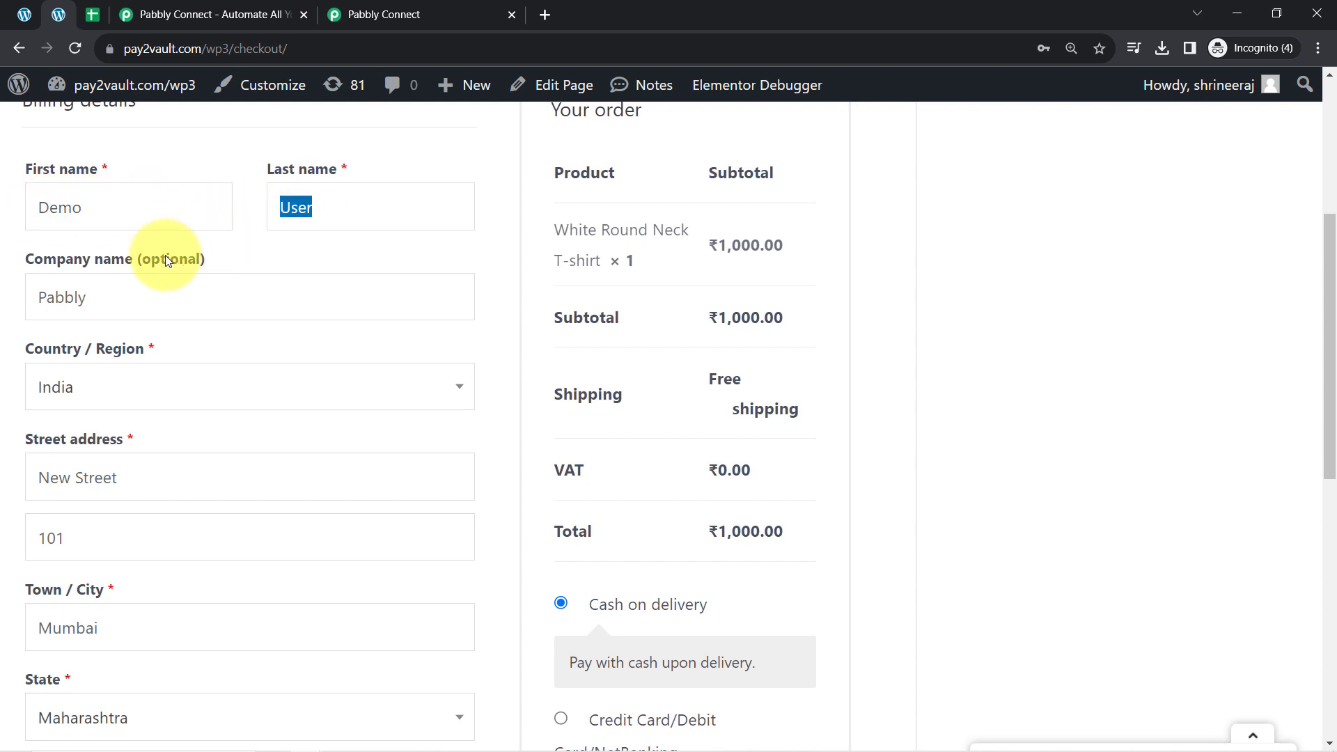
drag(99, 289, 37, 294)
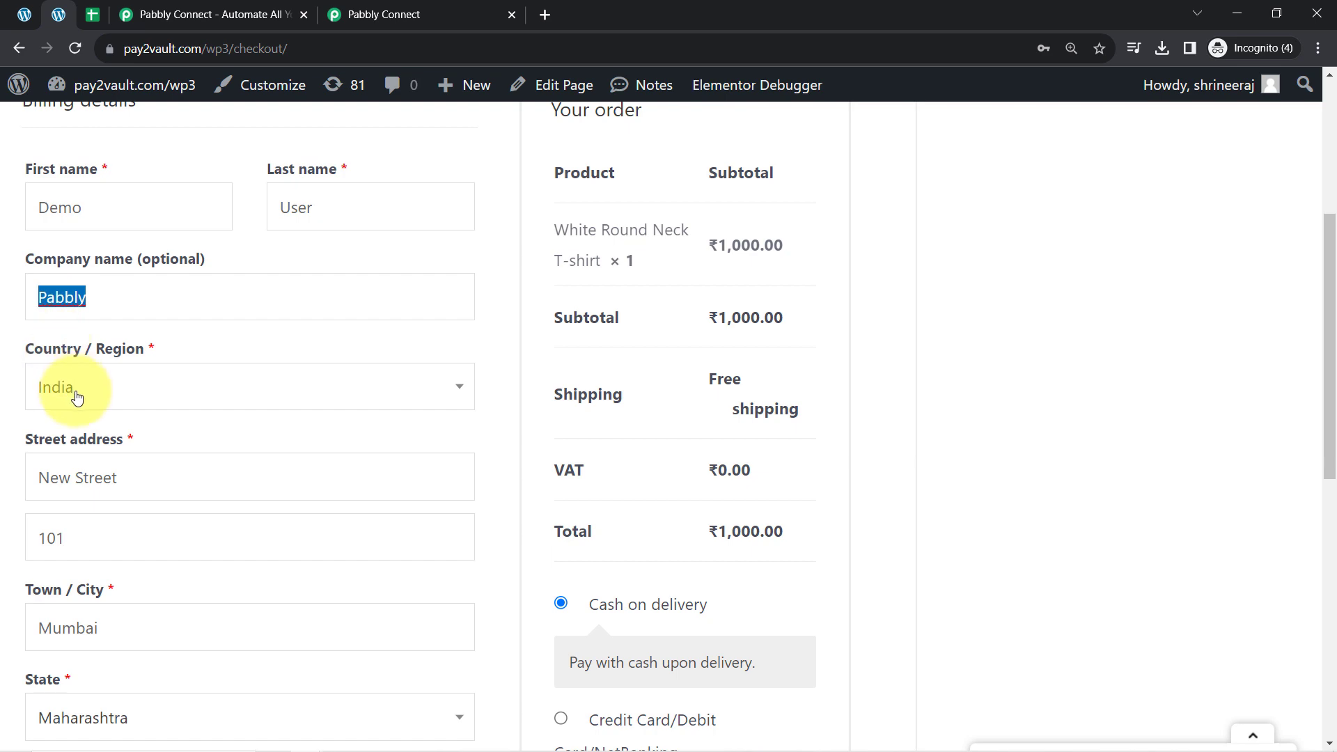
scroll(306, 292, down, 3)
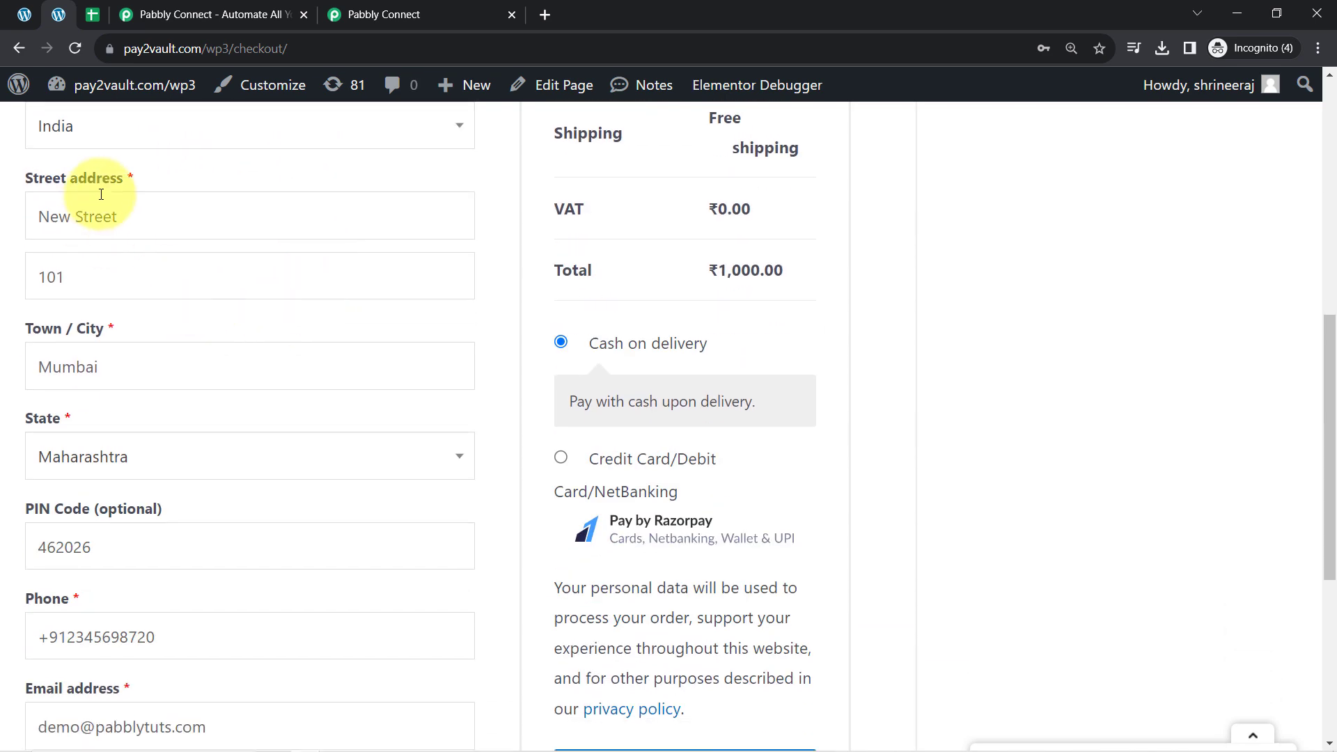
scroll(311, 322, down, 3)
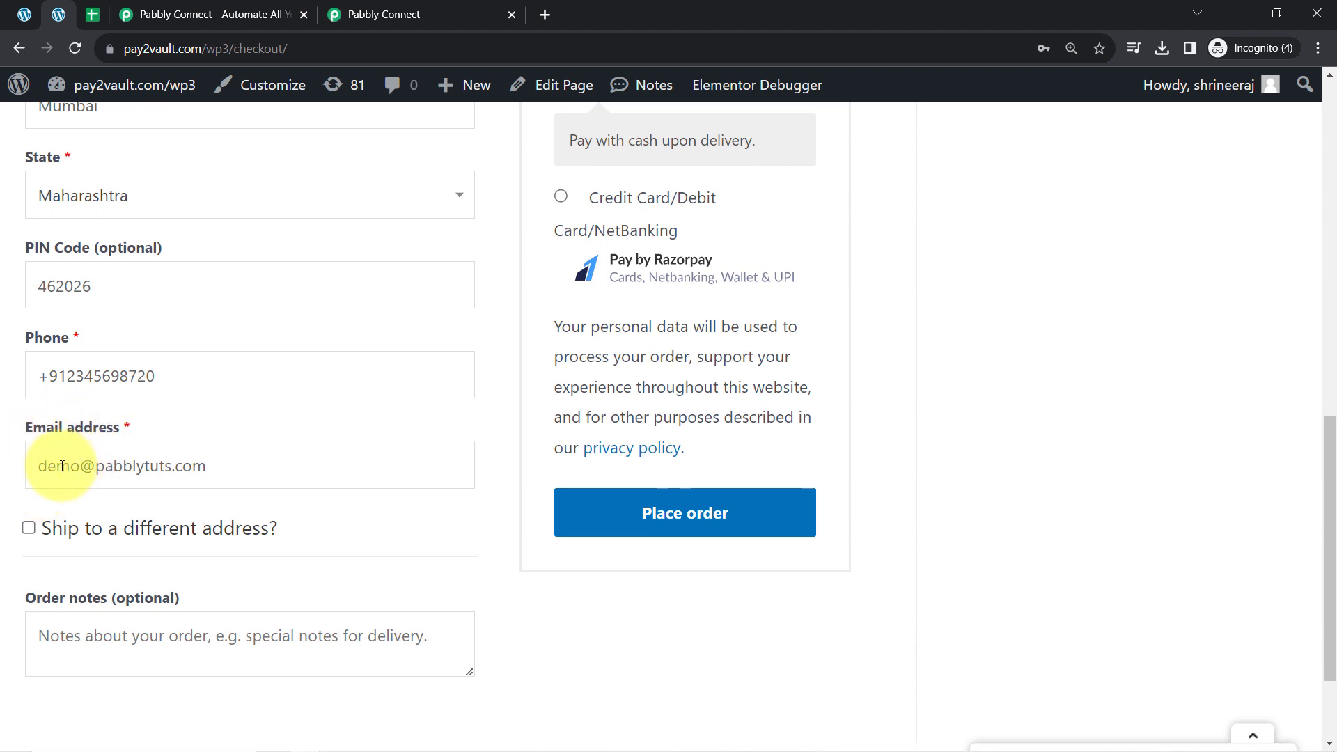
drag(62, 466, 164, 466)
triple_click(173, 380)
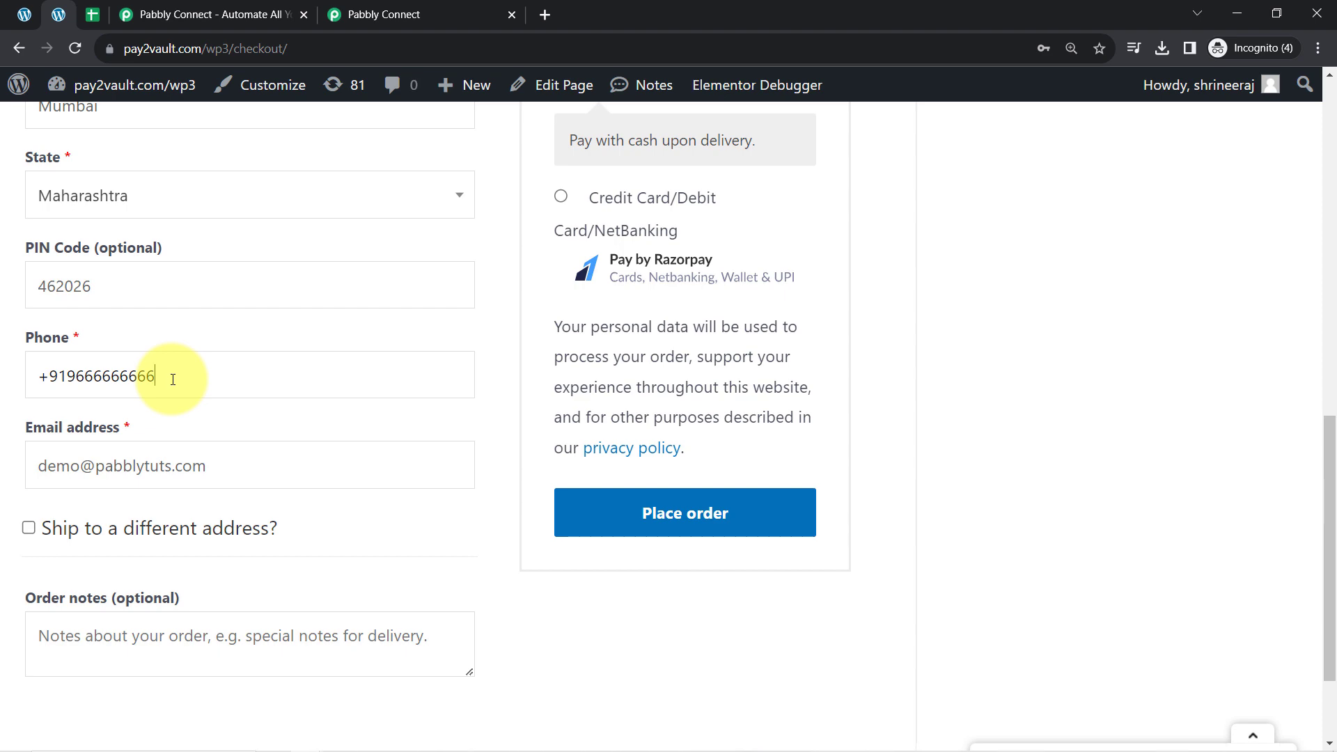
Place the test order with cash on delivery and read the confirmation message.
scroll(277, 505, up, 12)
scroll(431, 518, down, 14)
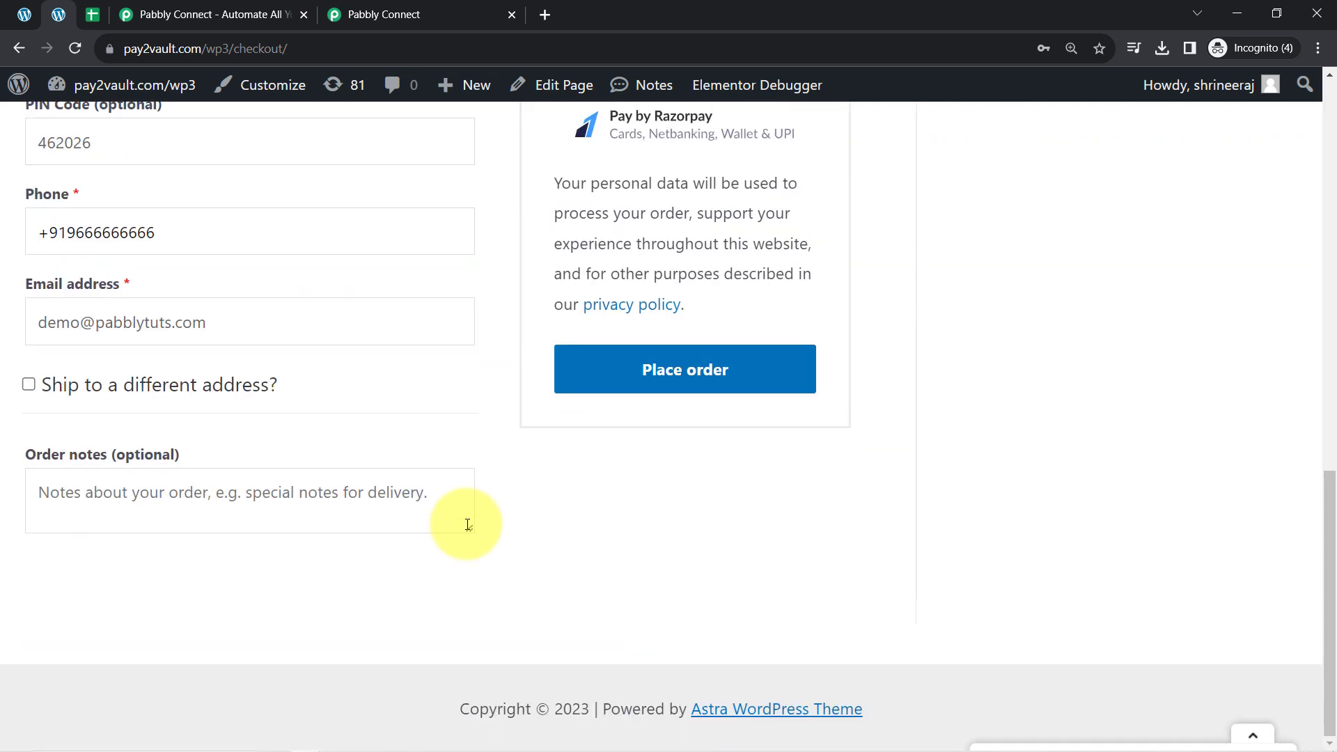
click(704, 381)
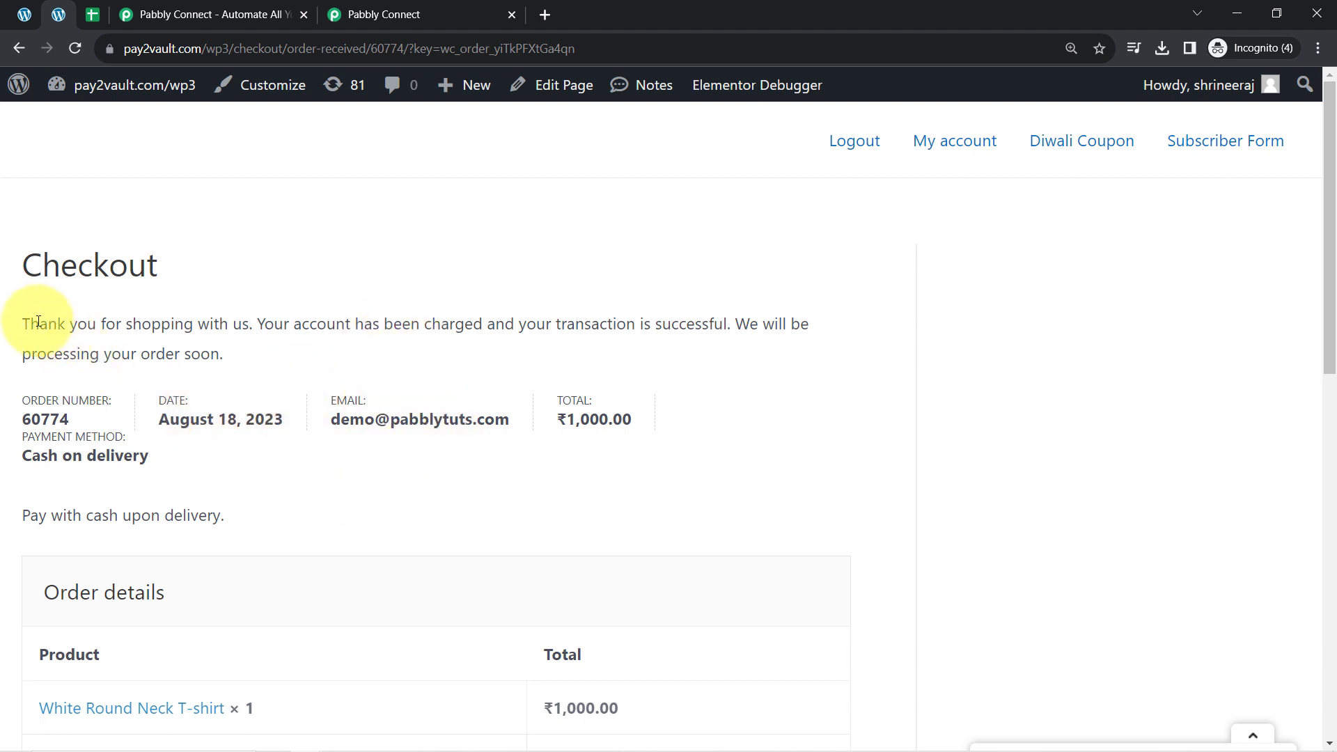
drag(40, 324, 379, 345)
click(439, 319)
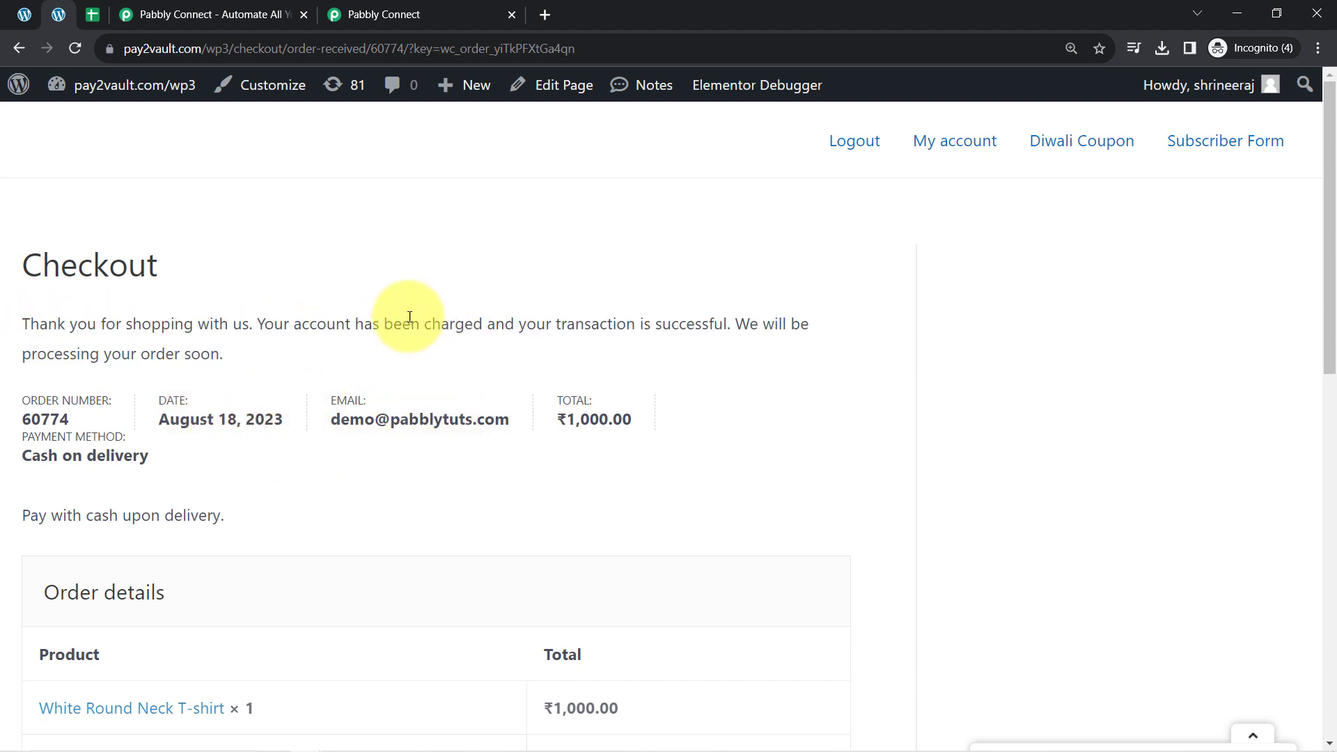
Switch to the Pabbly Connect workflow to check the received webhook response, reviewing the order details in the shop in between.
click(427, 9)
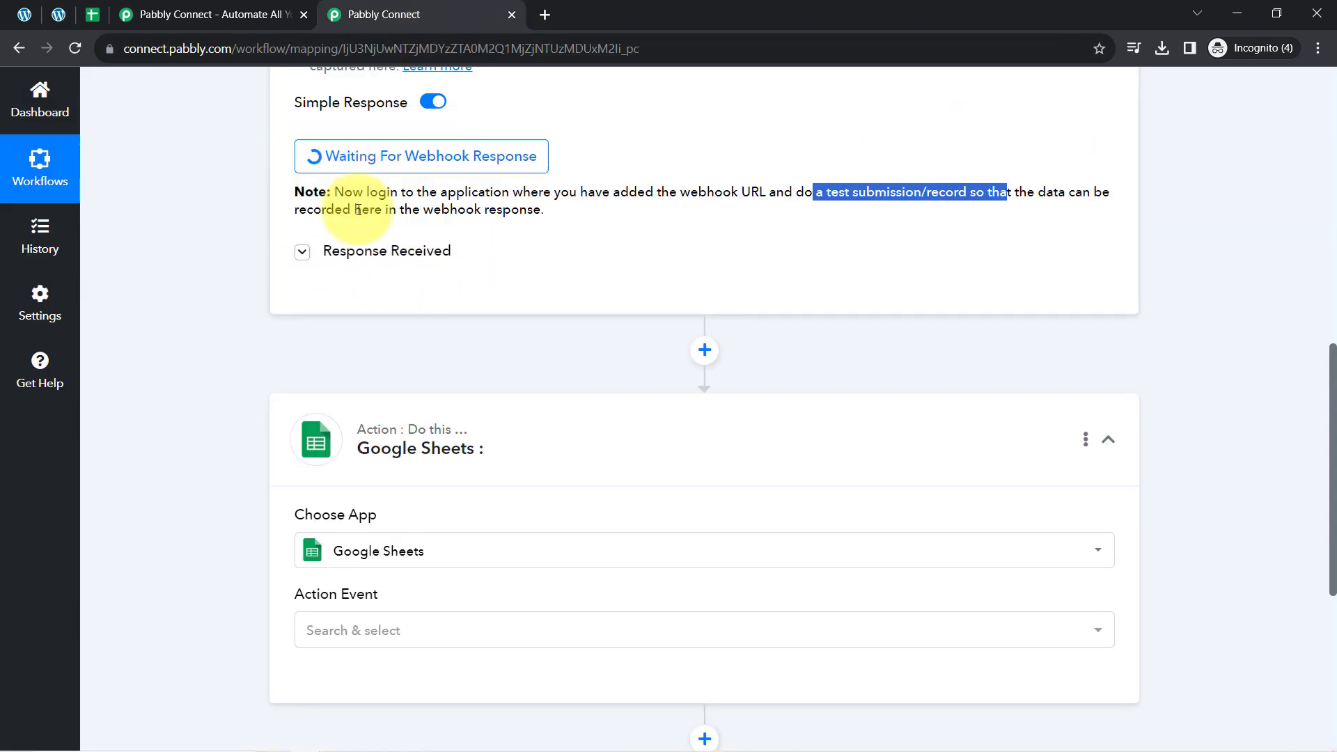
click(59, 14)
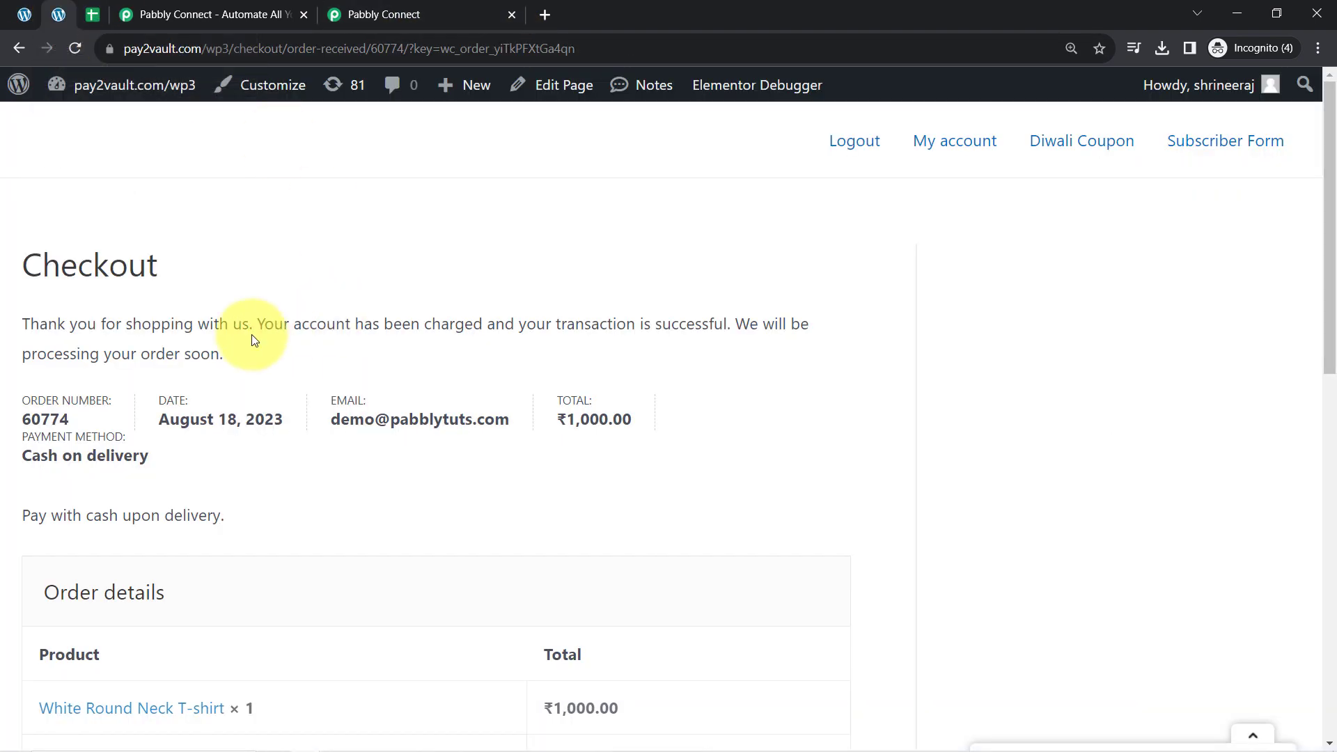
scroll(253, 374, down, 2)
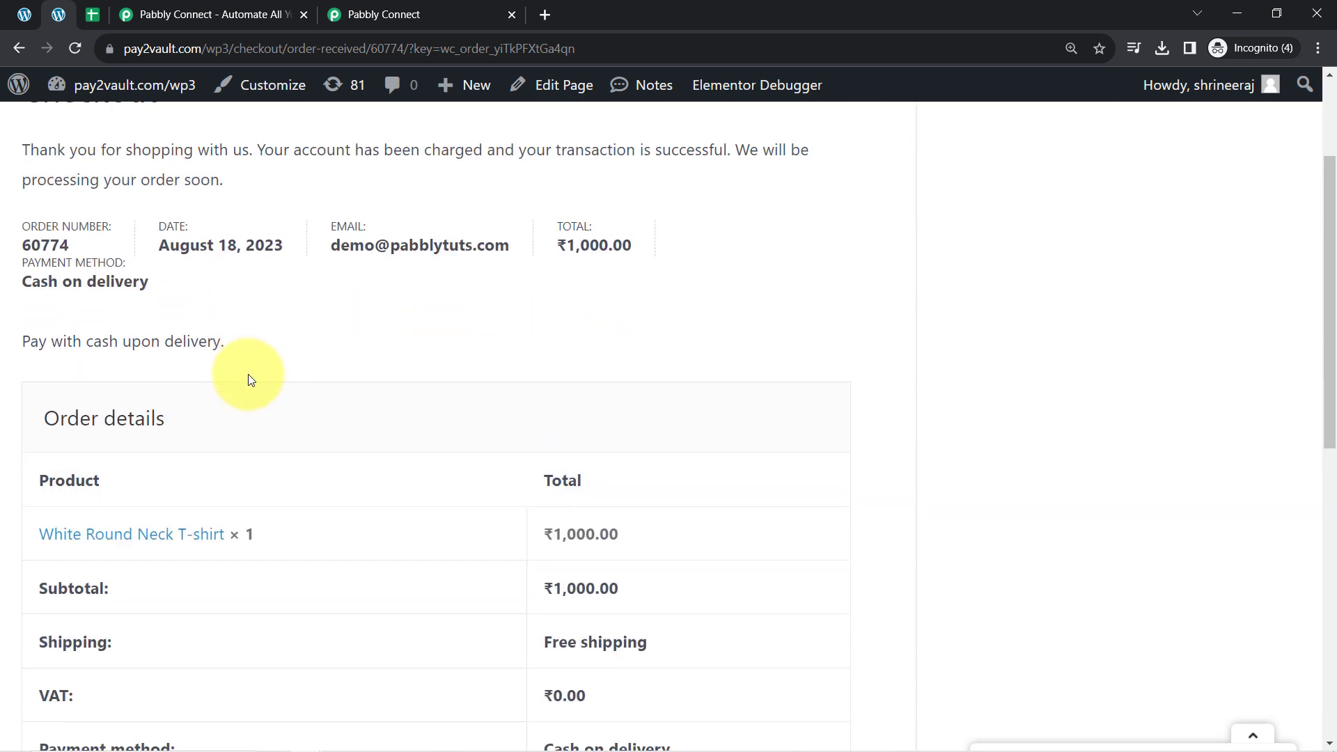
click(432, 9)
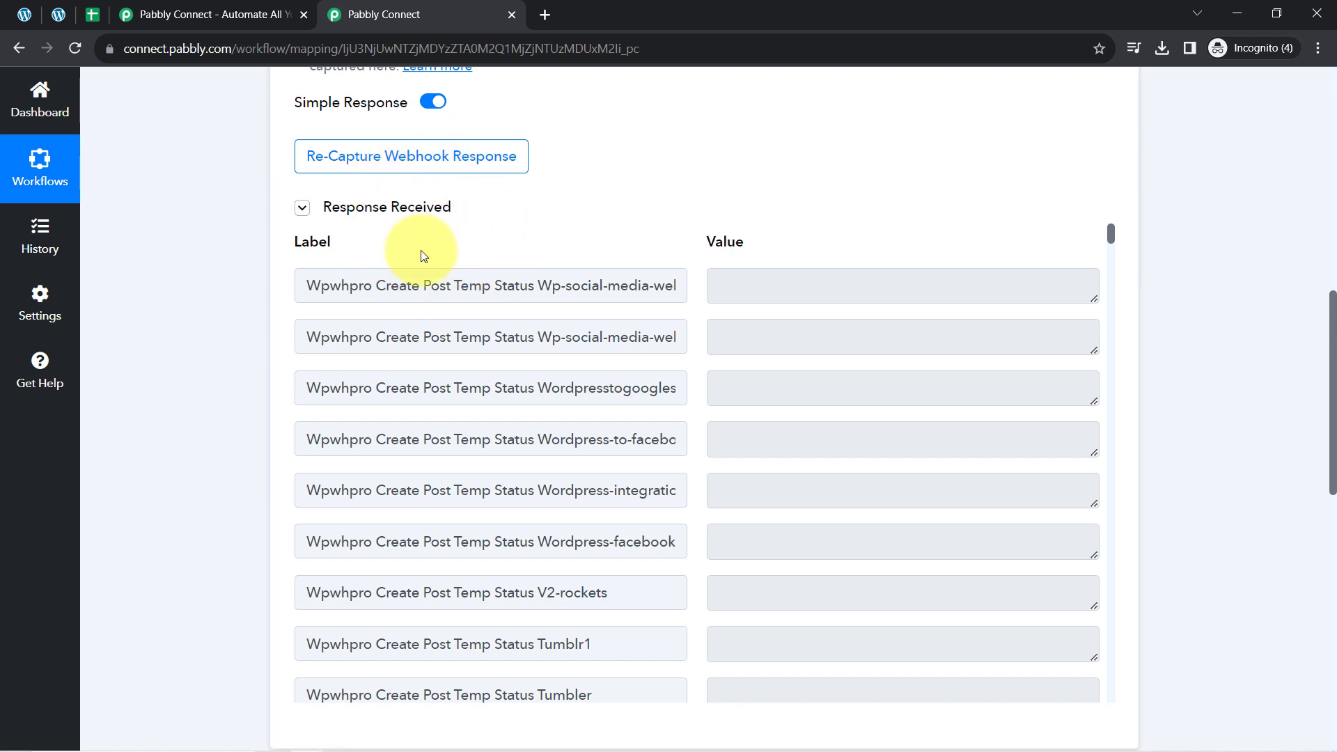
click(388, 216)
click(387, 215)
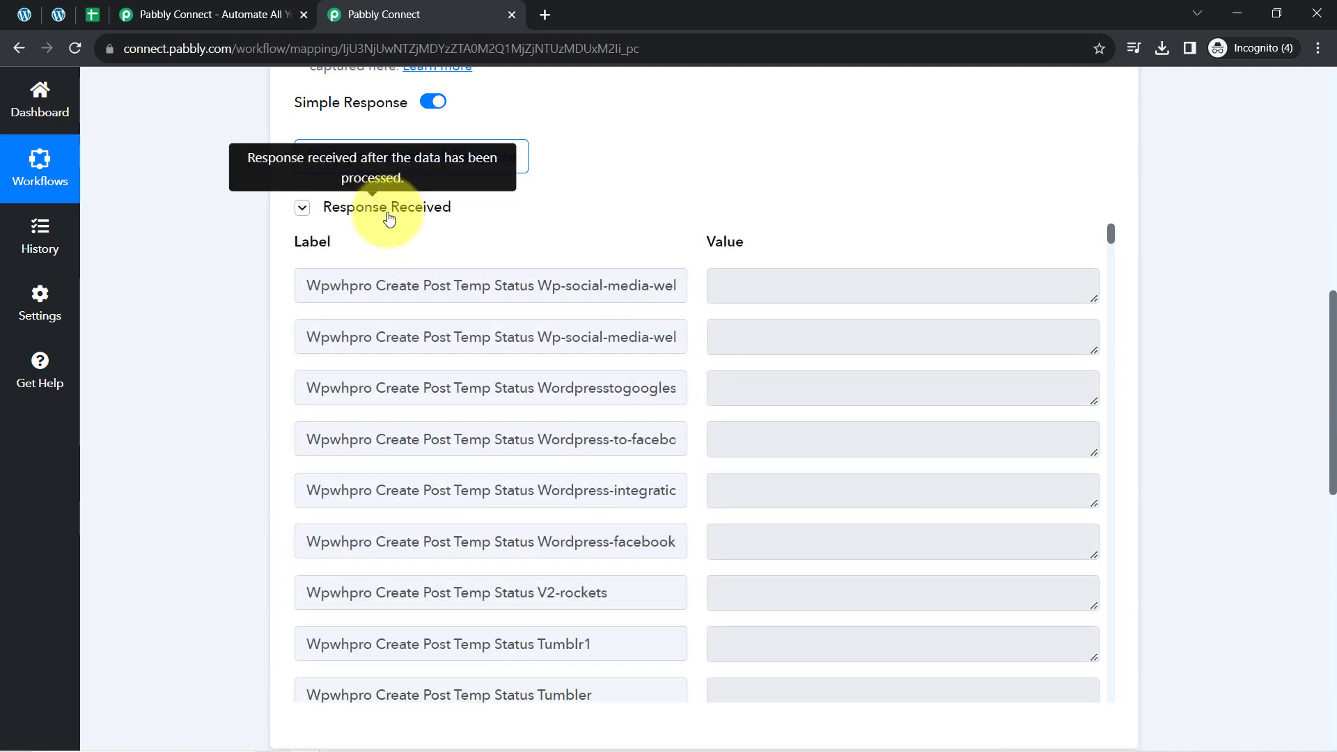
click(388, 216)
click(387, 216)
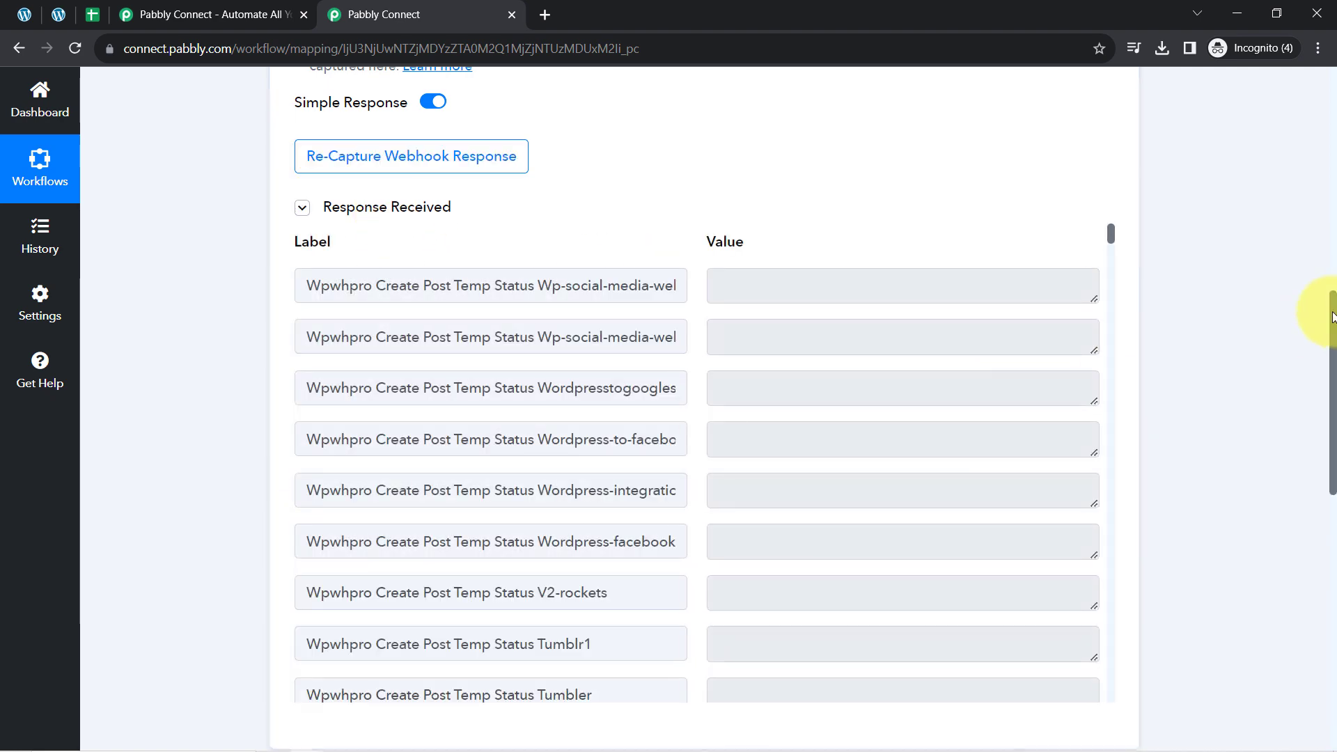
Examine the order status, total, shipping method title and purchased item in the captured webhook response.
scroll(1252, 292, down, 1)
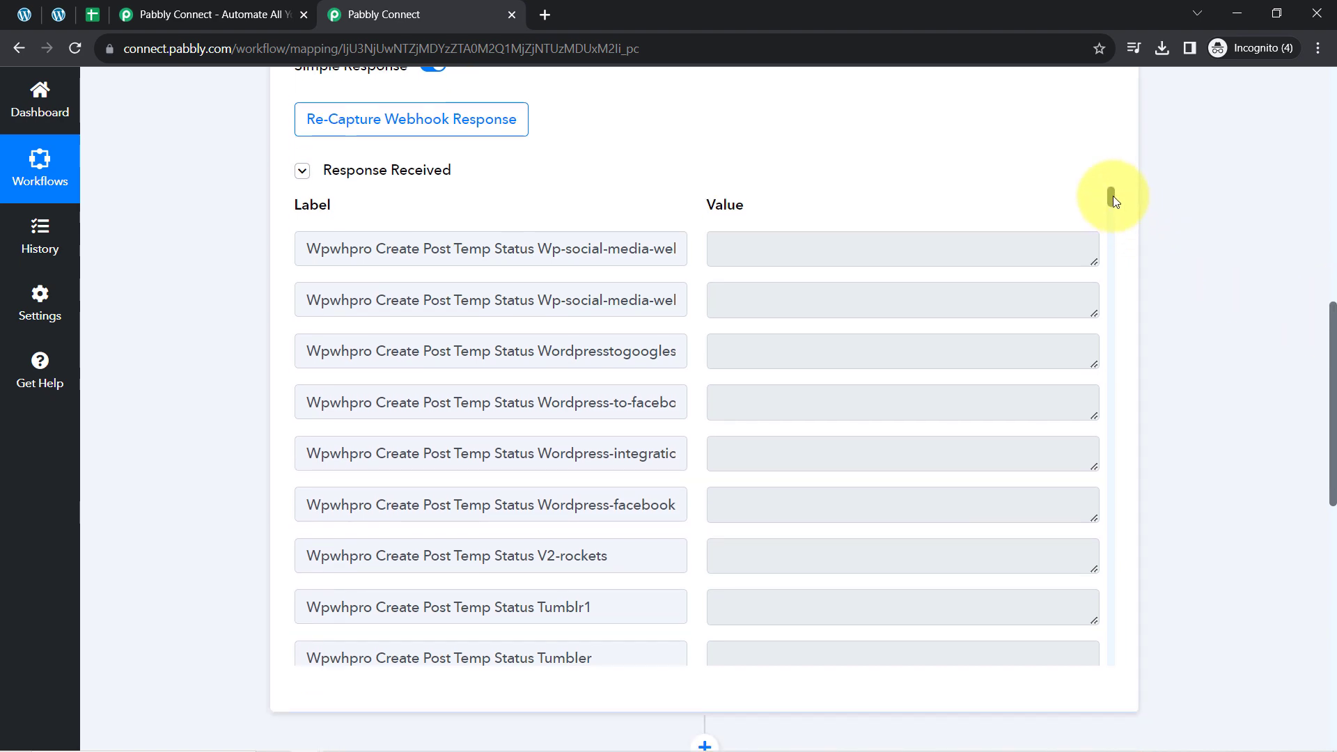
drag(1113, 195, 1111, 304)
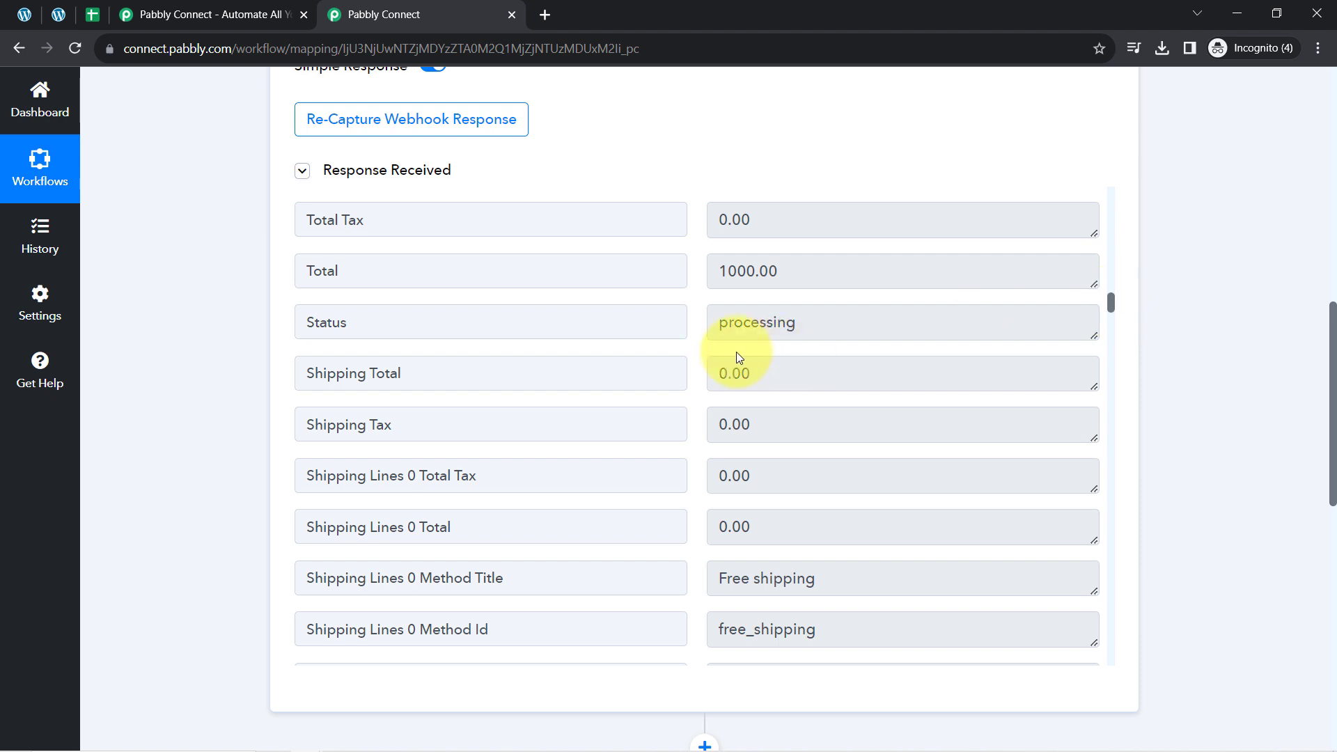
double_click(762, 325)
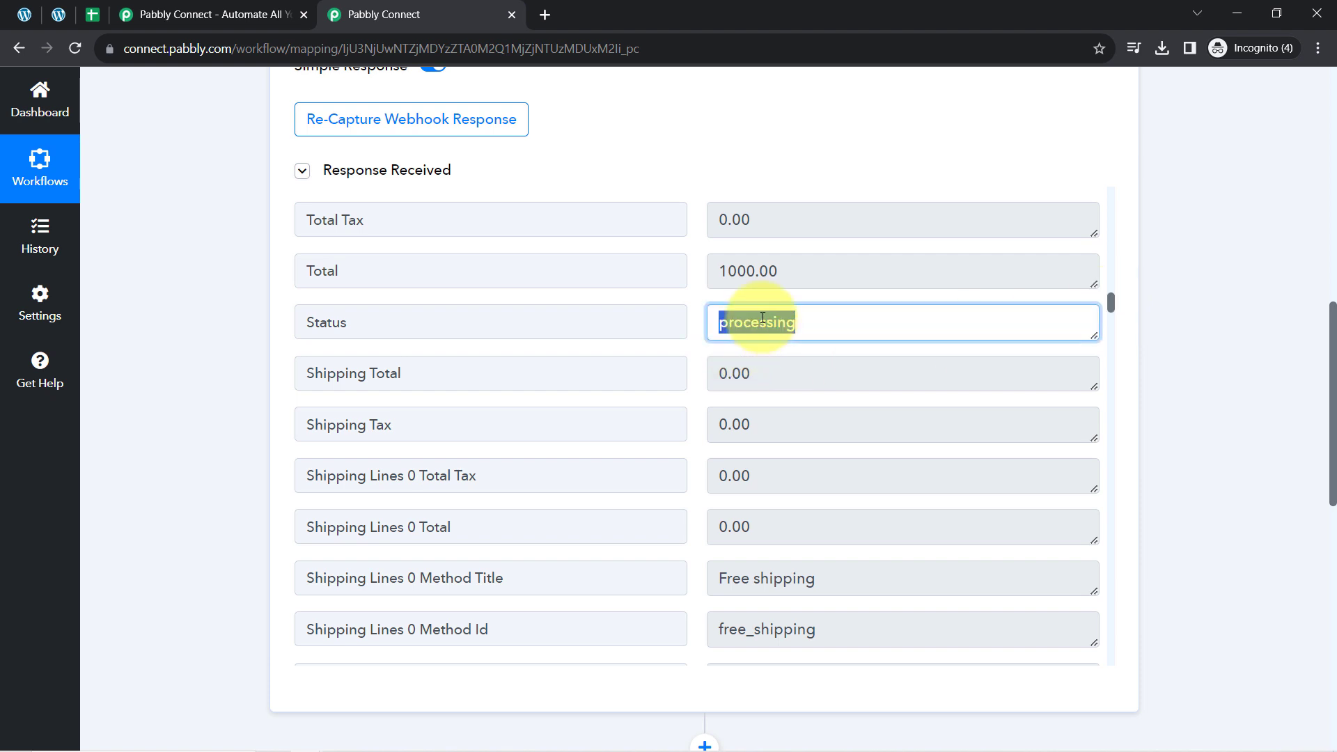
double_click(766, 273)
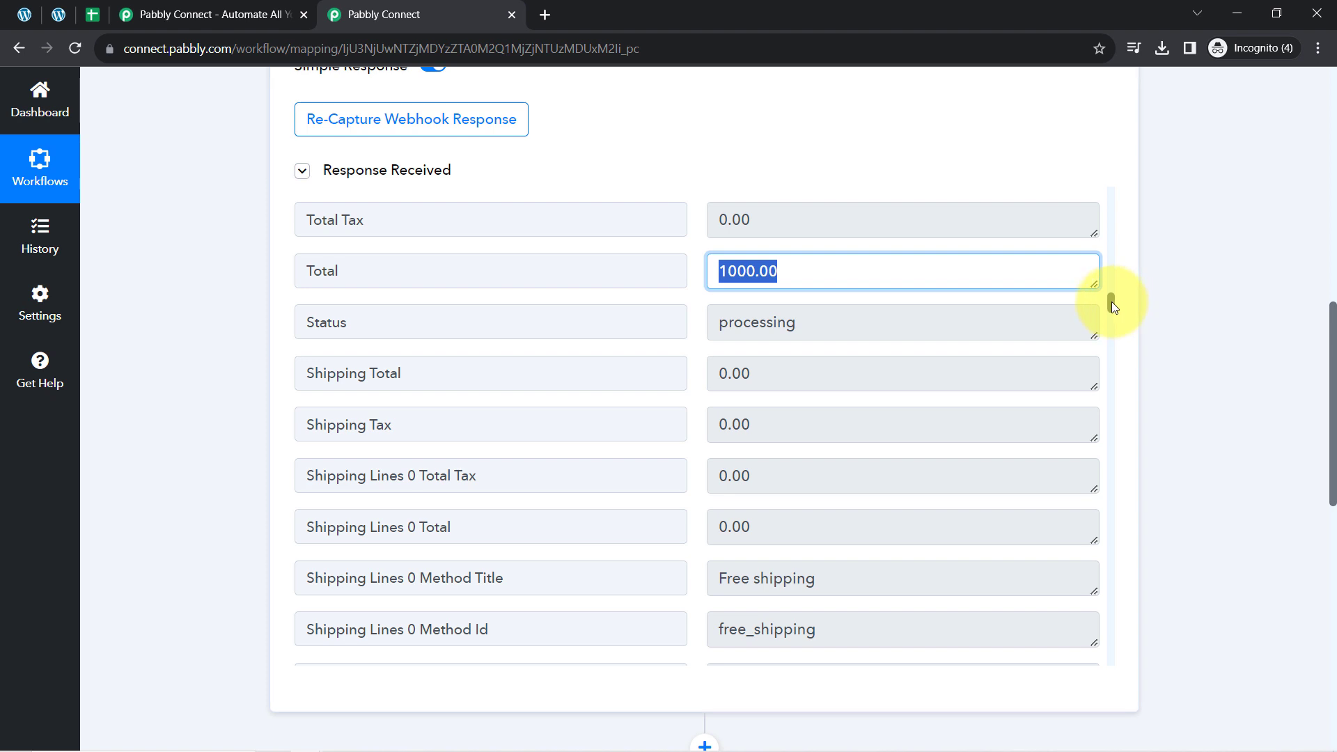
drag(1111, 302, 1111, 308)
double_click(804, 434)
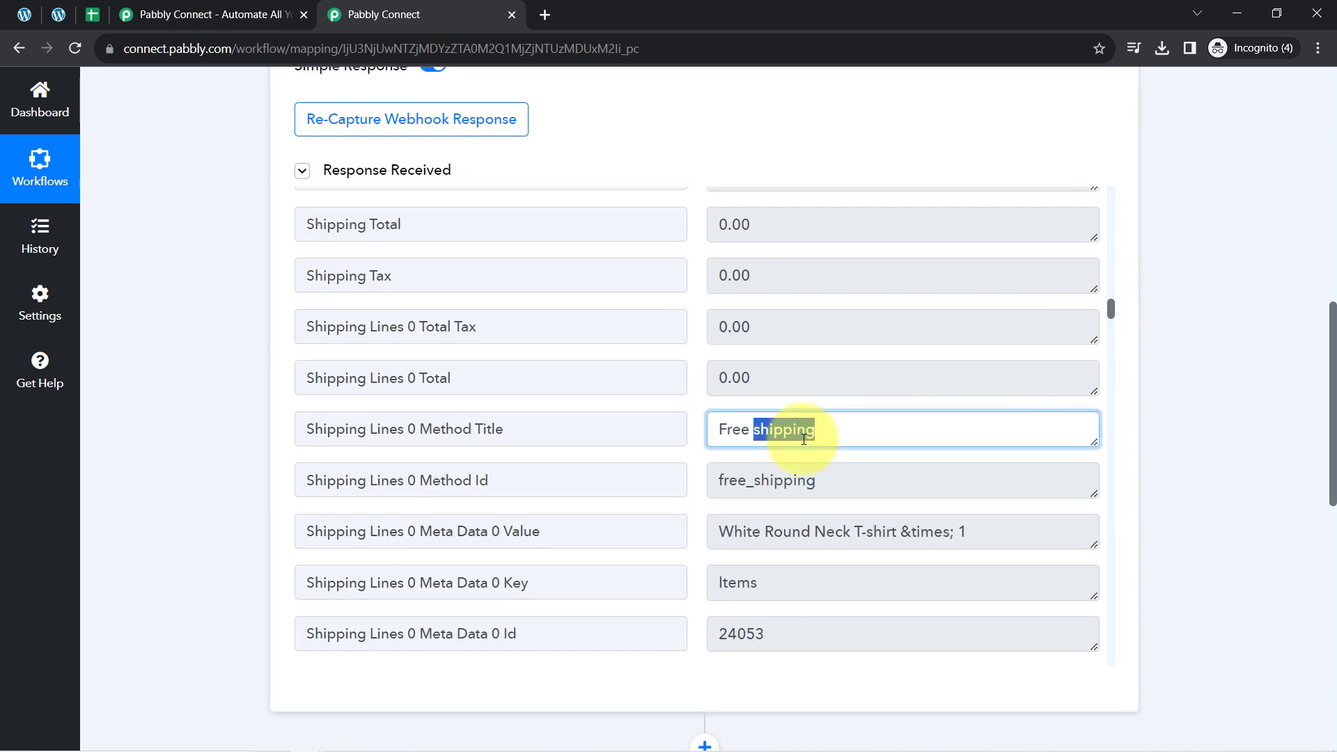
triple_click(804, 433)
drag(755, 531, 966, 530)
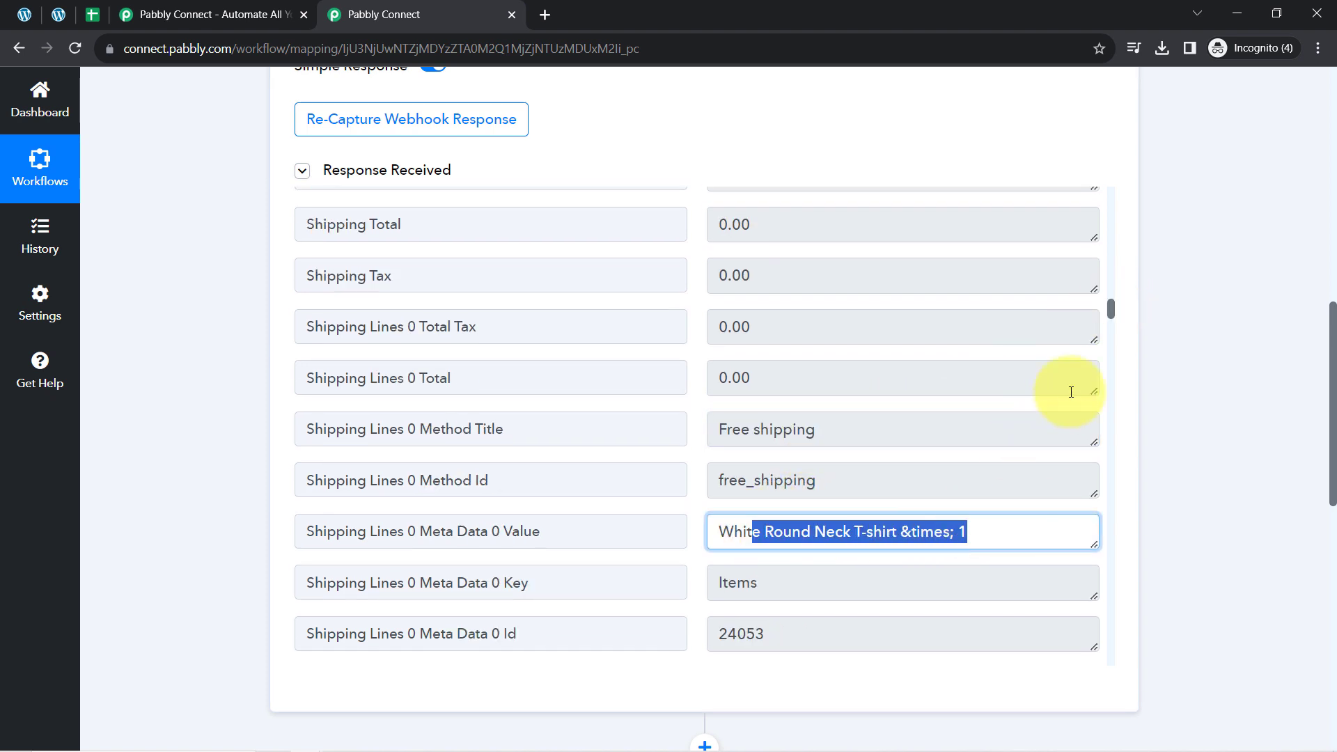
Examine the shipping, payment and line item fields in the response and compare them with the shop's order confirmation page.
drag(1111, 311, 1108, 349)
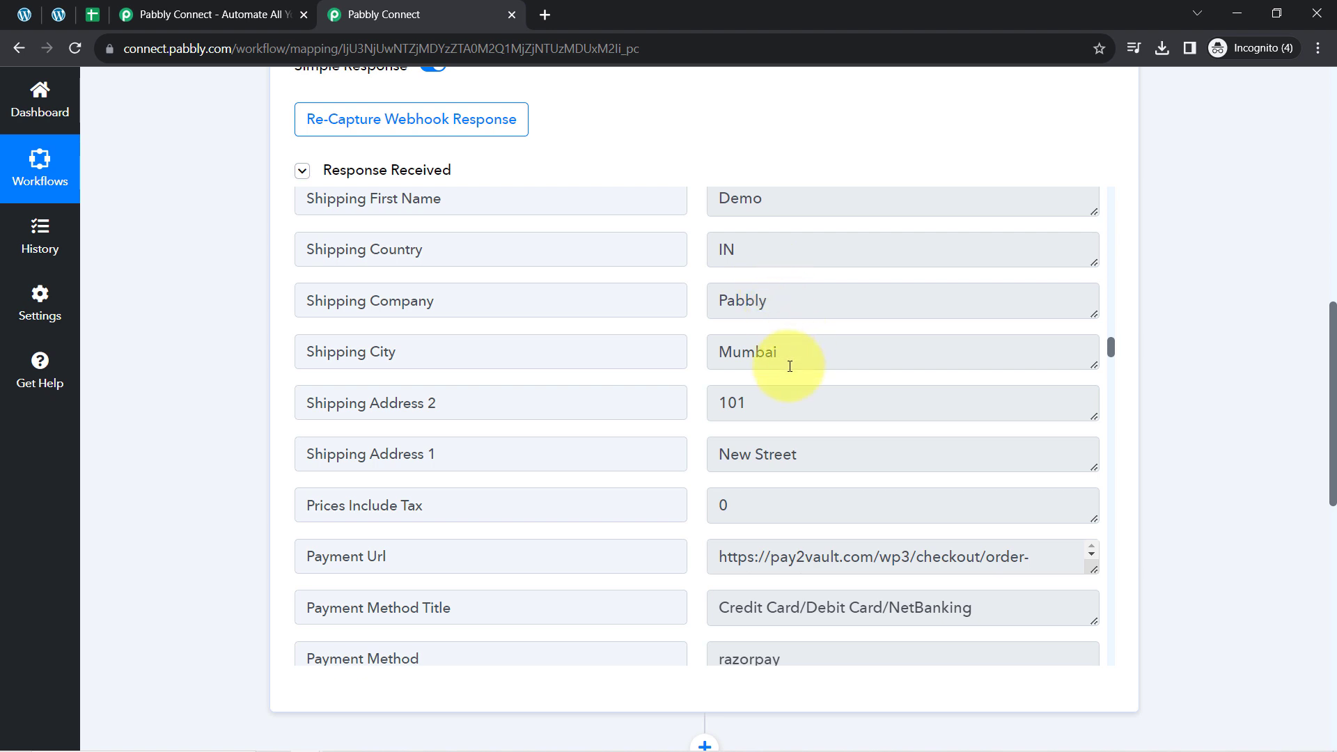
click(806, 552)
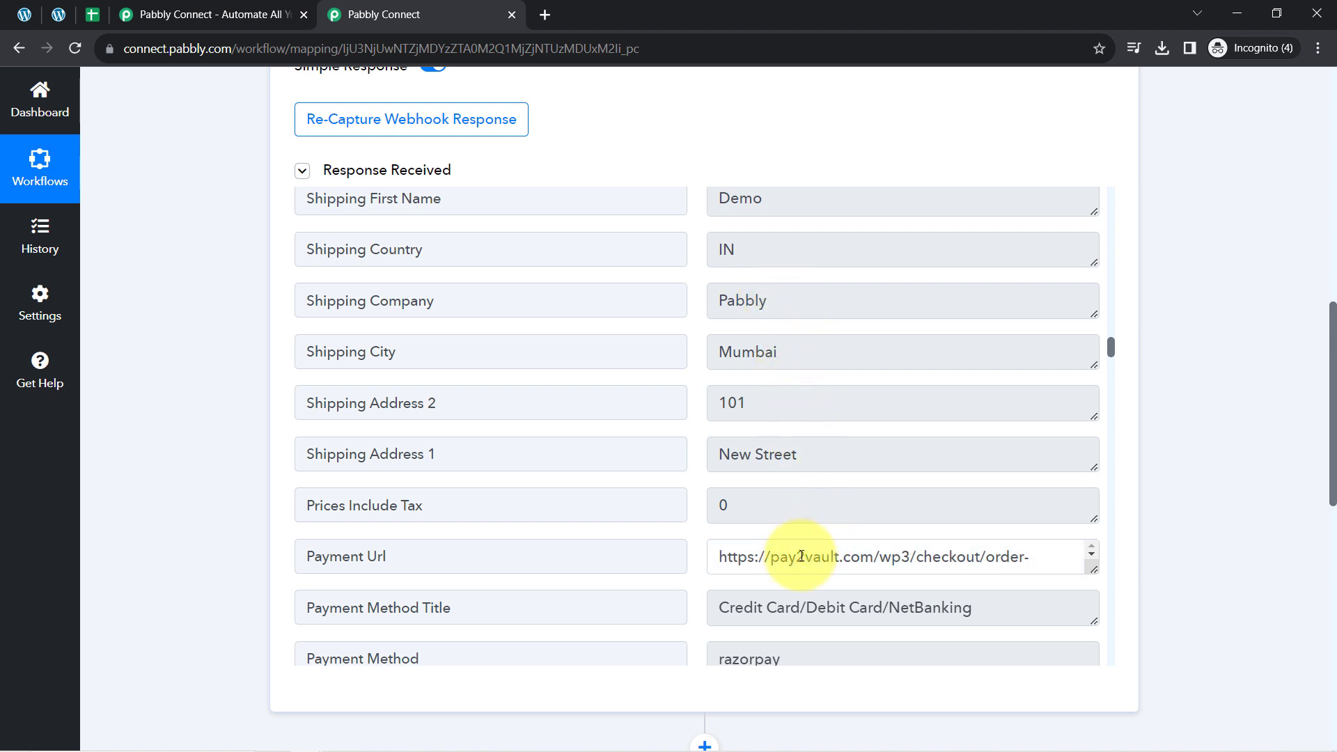
key(ctrl+a)
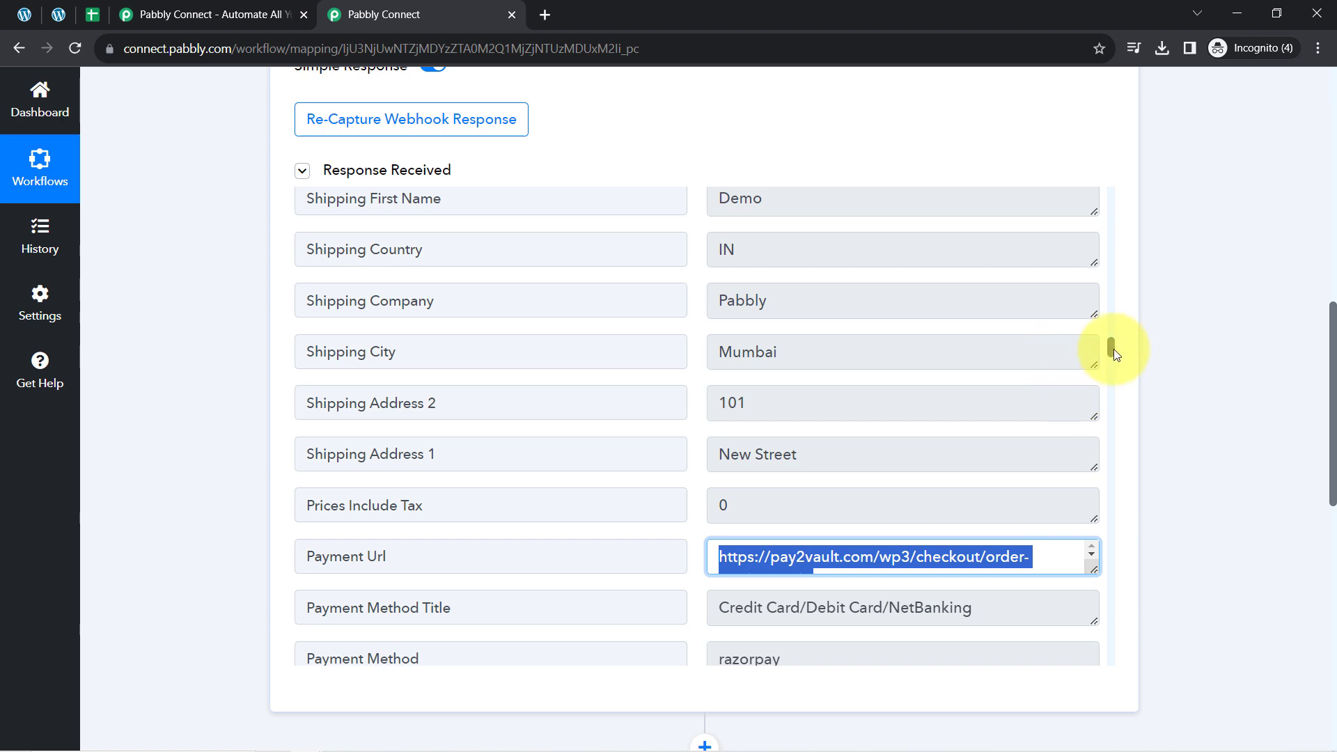
drag(1113, 349, 1109, 440)
click(59, 14)
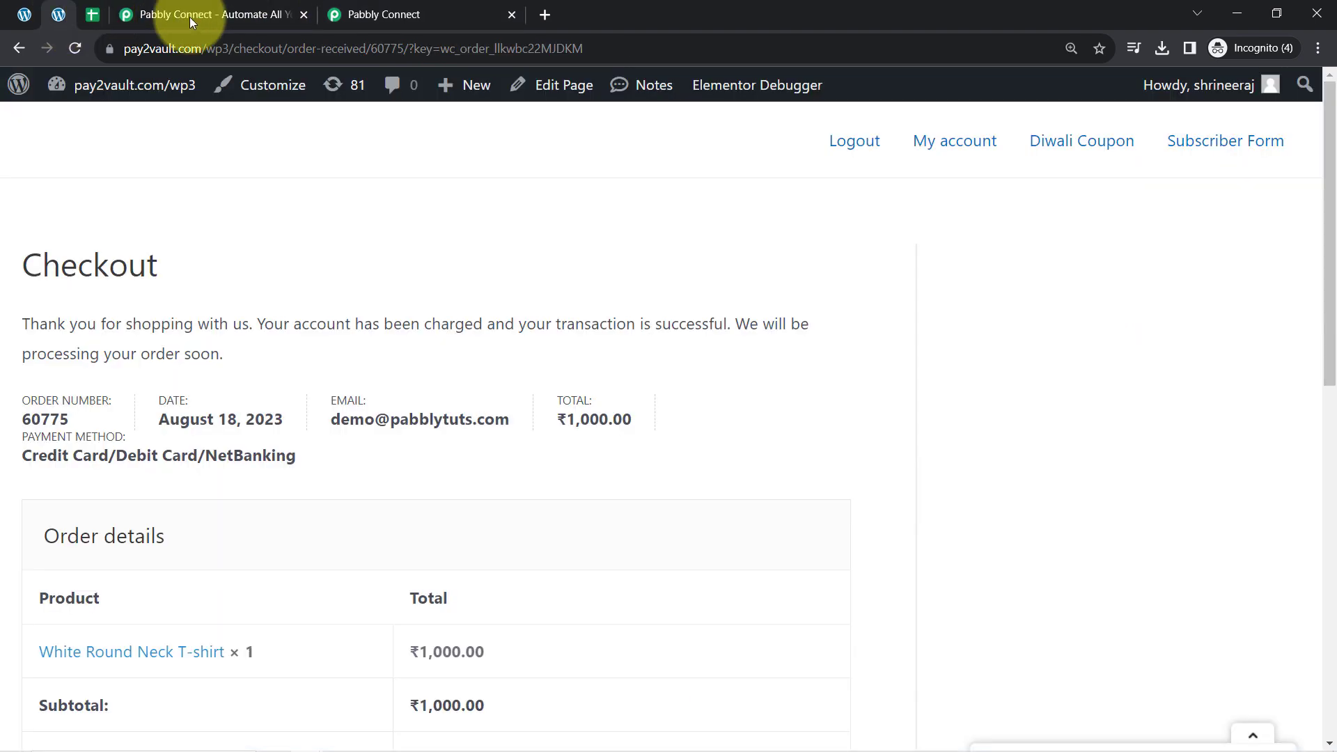
click(461, 7)
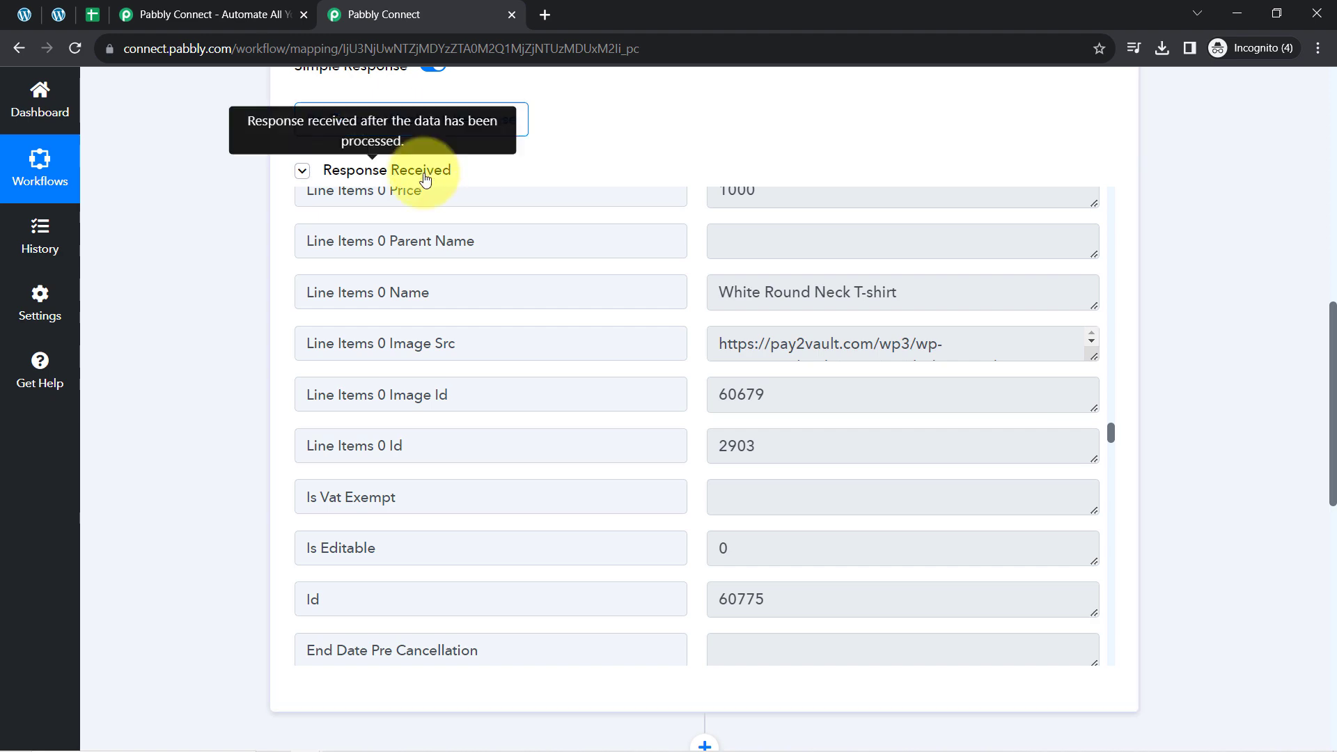
Review the WooCommerce trigger's setup and its Instant label, and collapse the trigger step.
click(353, 171)
scroll(1332, 293, up, 4)
scroll(1331, 252, up, 7)
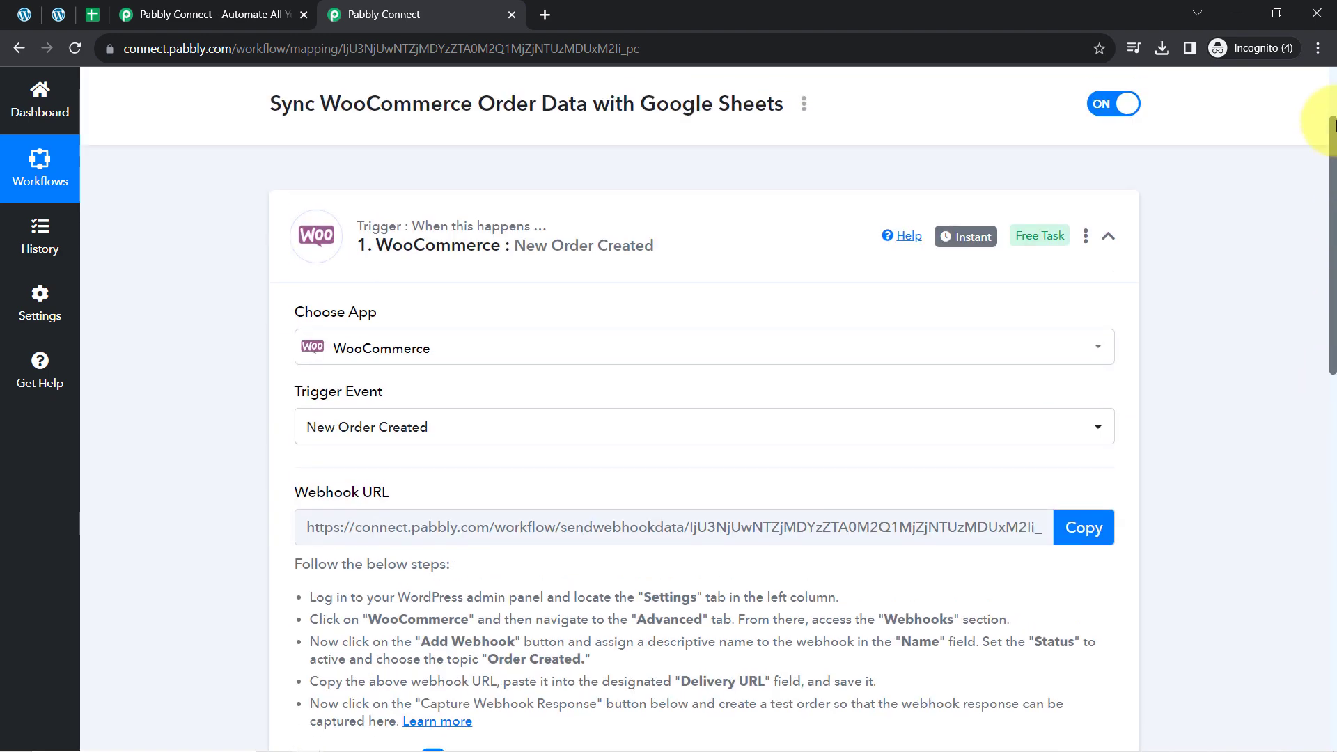
click(569, 319)
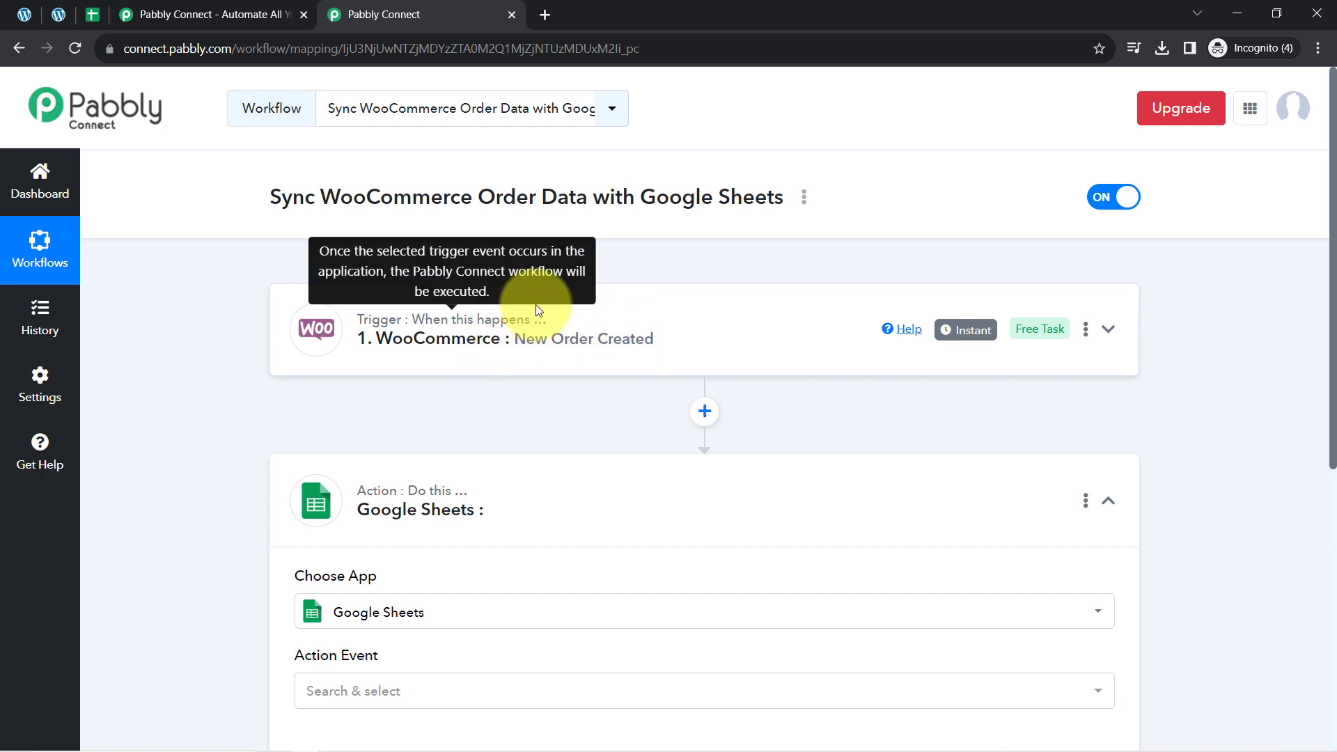
click(580, 311)
scroll(541, 278, down, 2)
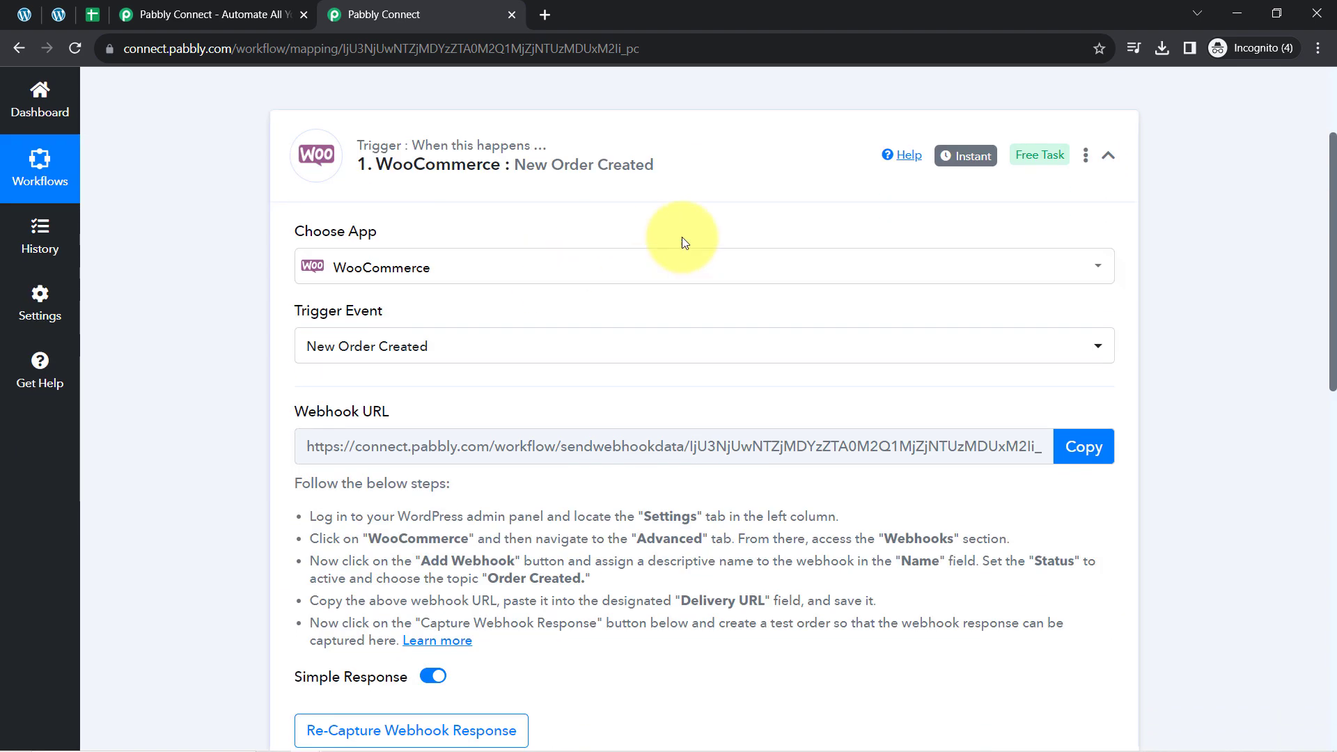
mouse_move(978, 162)
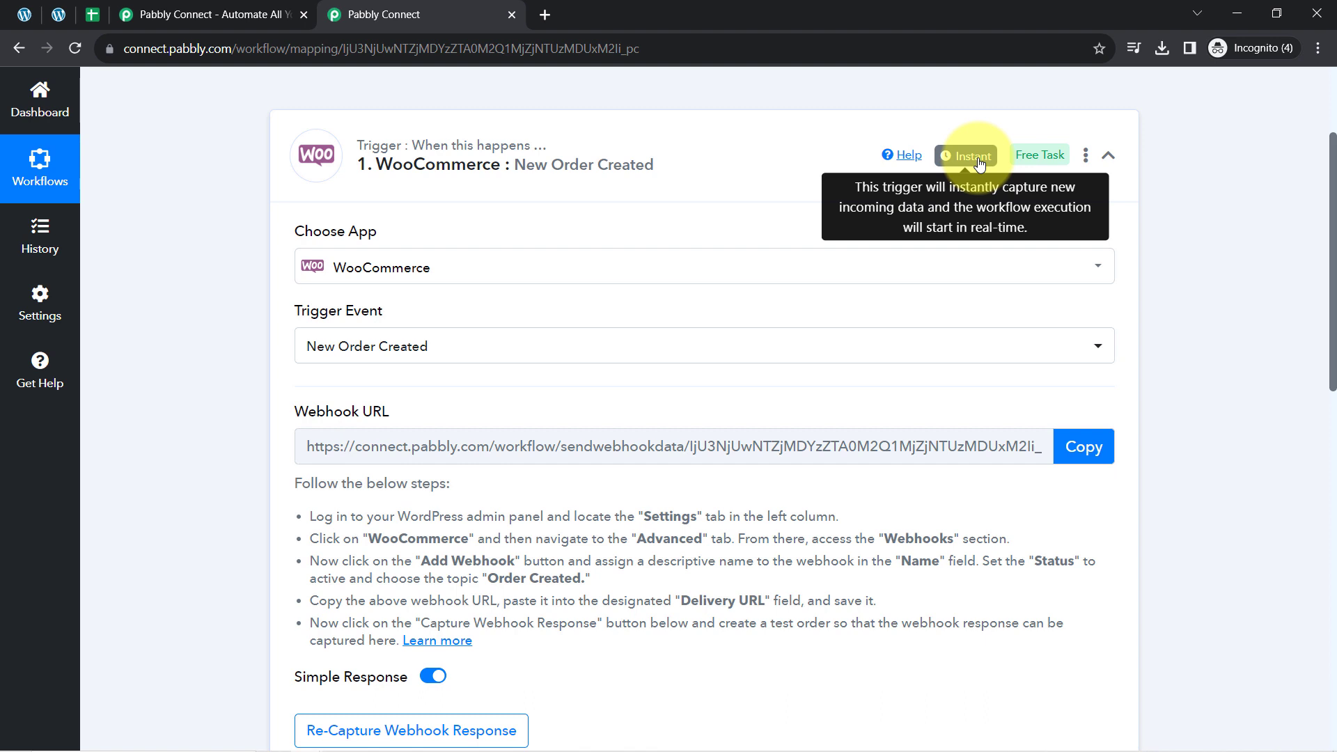
click(427, 160)
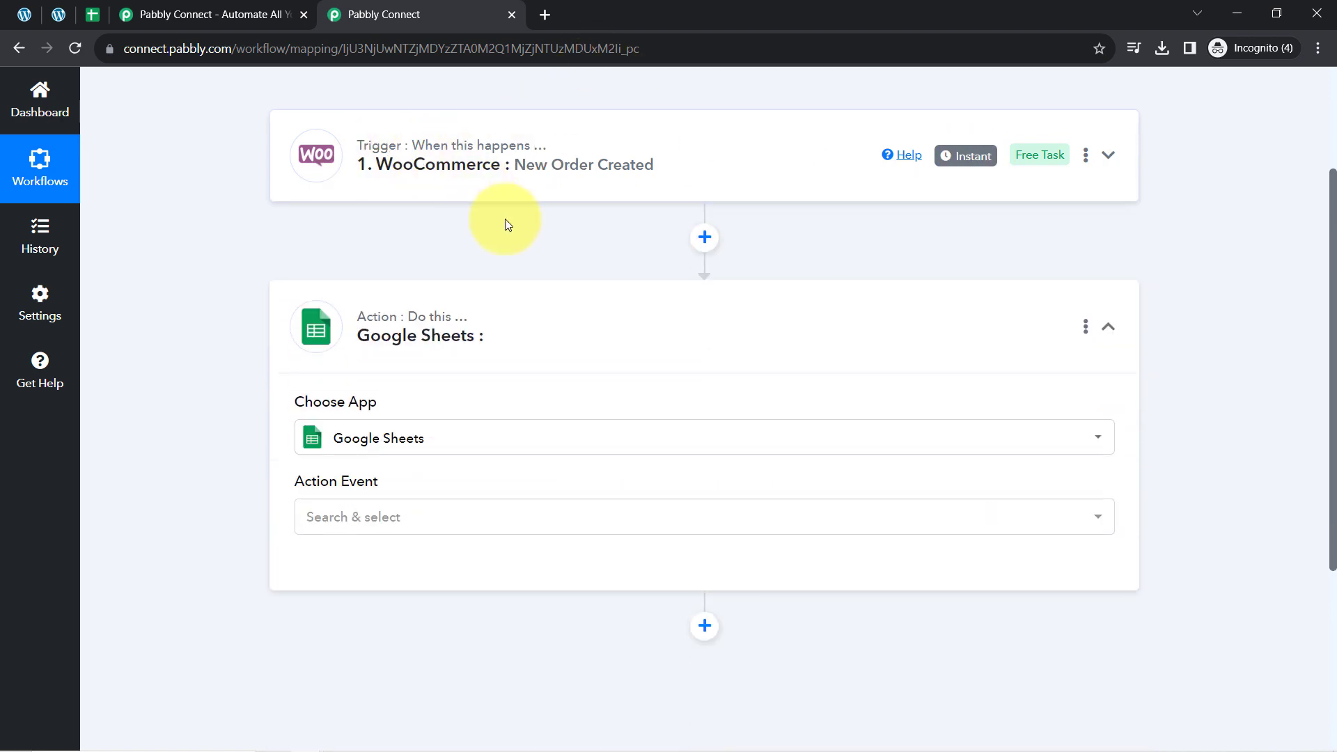
Set the Google Sheets action event to Add New Row.
click(728, 149)
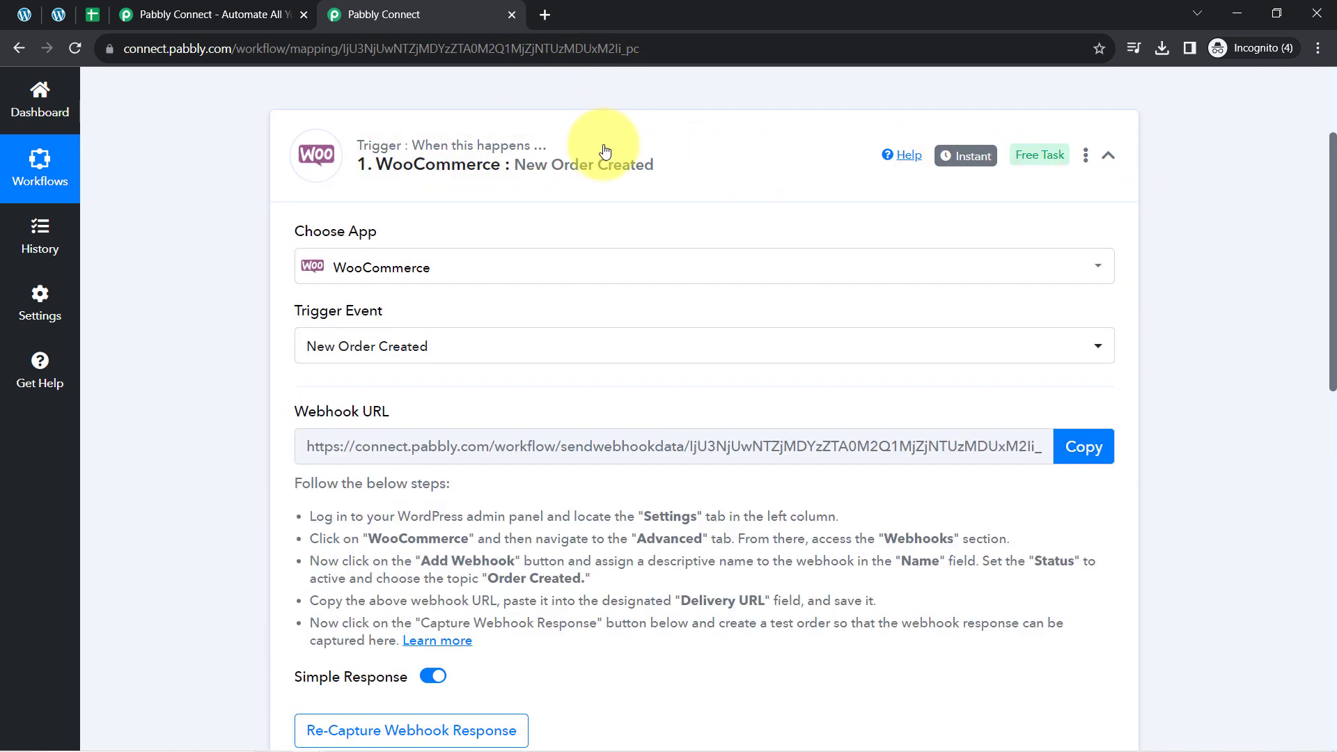
scroll(197, 467, down, 10)
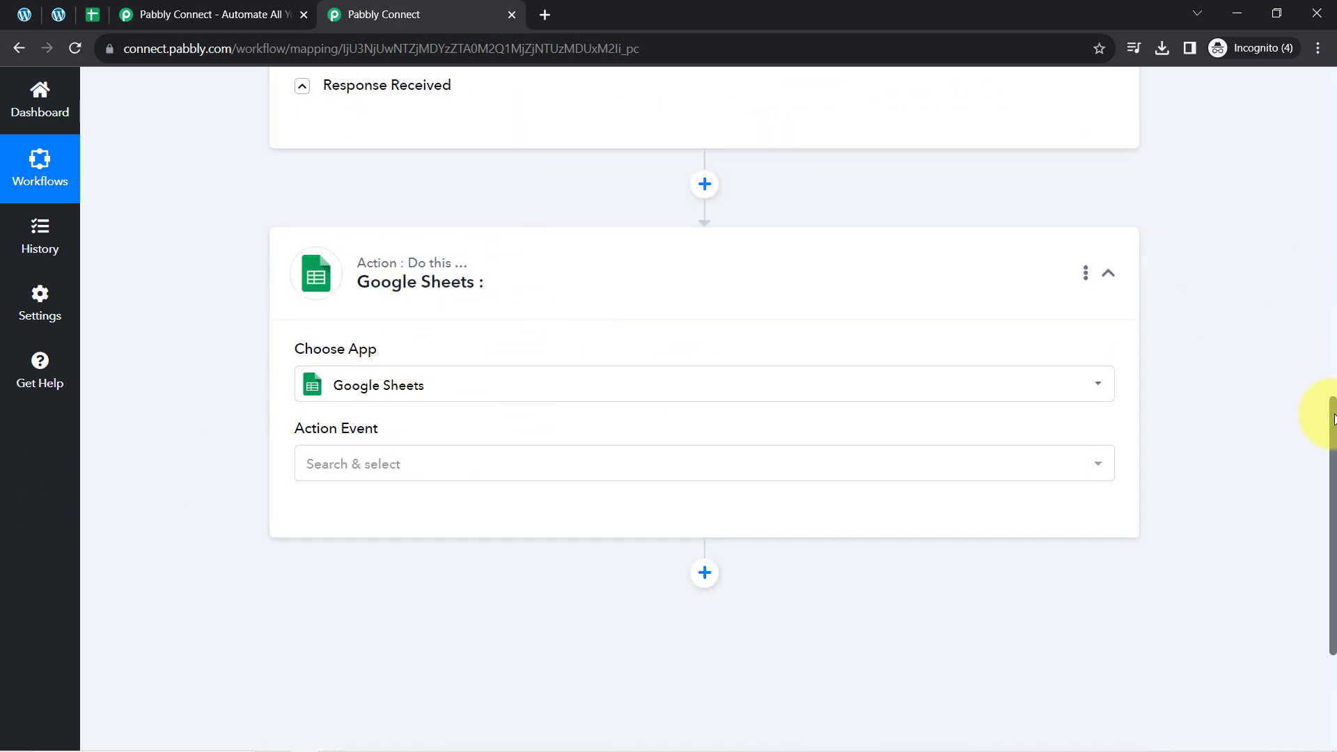
drag(1334, 418, 1330, 454)
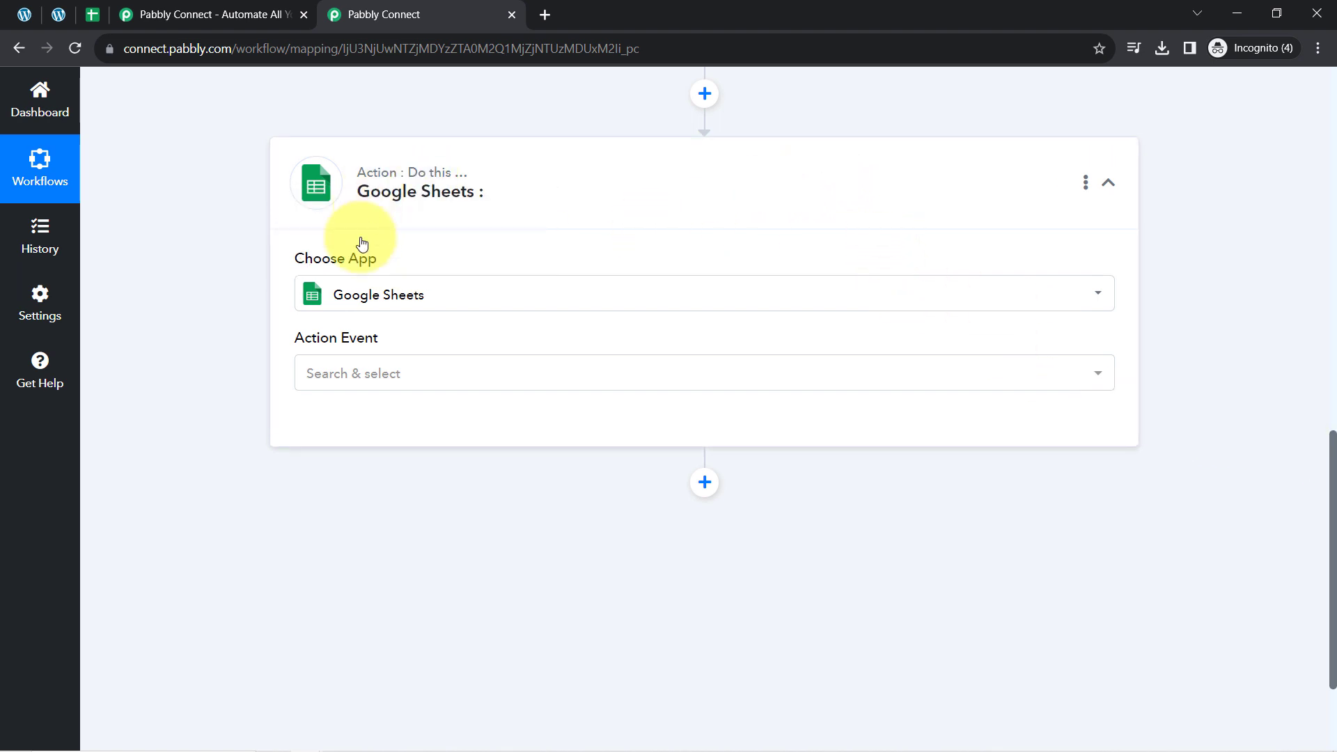
click(334, 388)
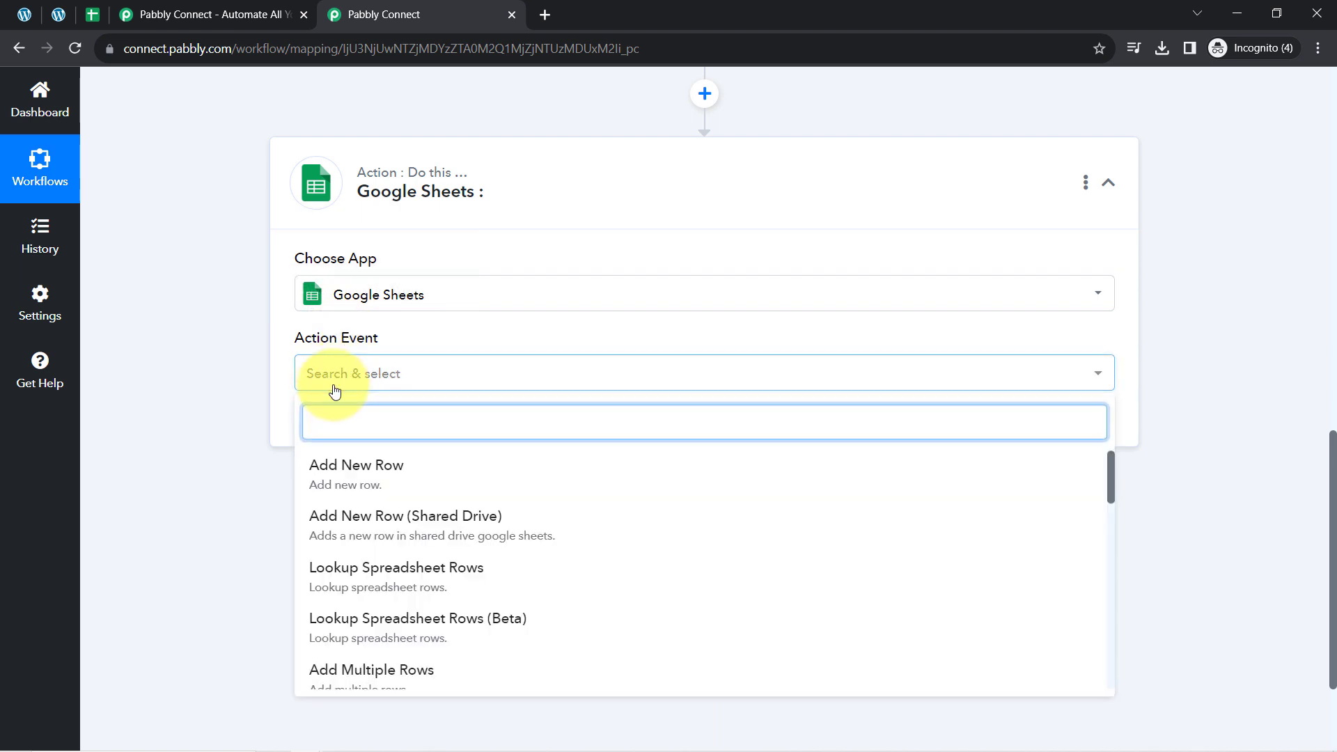
click(352, 467)
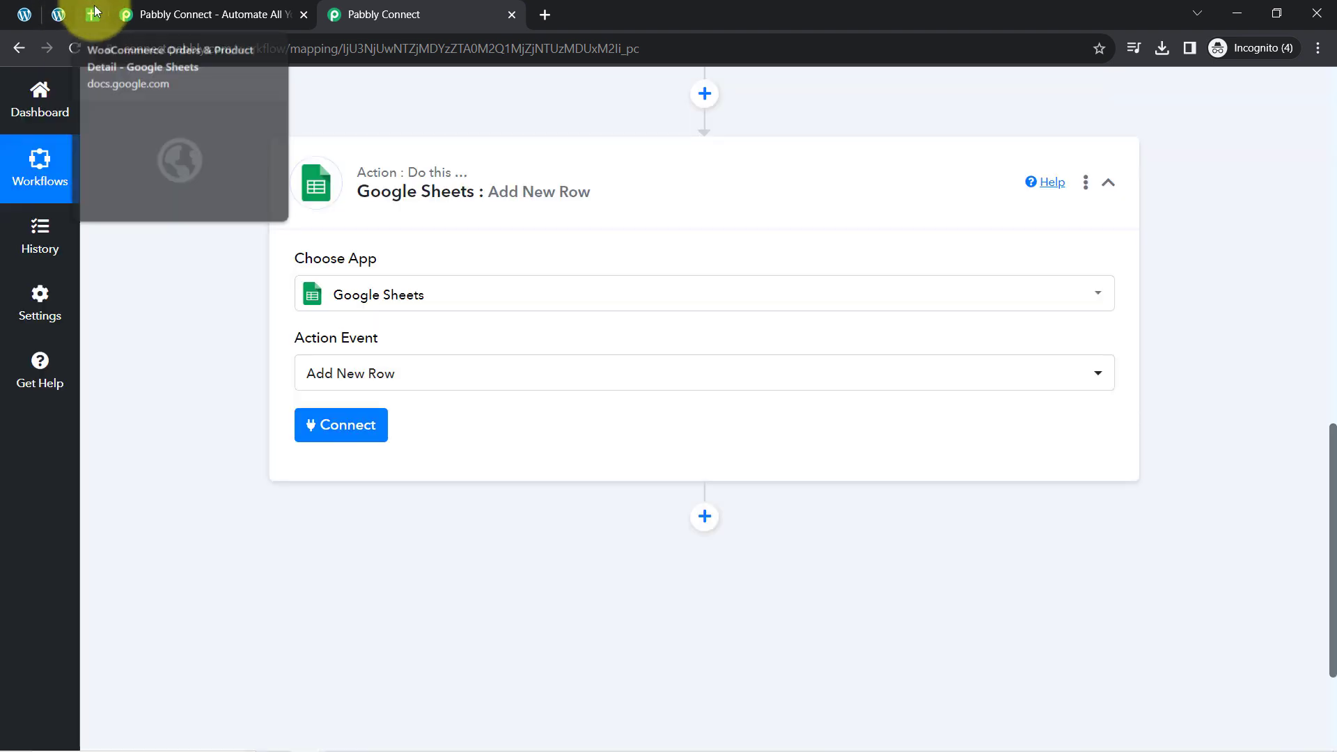
Check the first empty row of the Order Details sheet, and open the connection setup for the Google Sheets action.
click(92, 14)
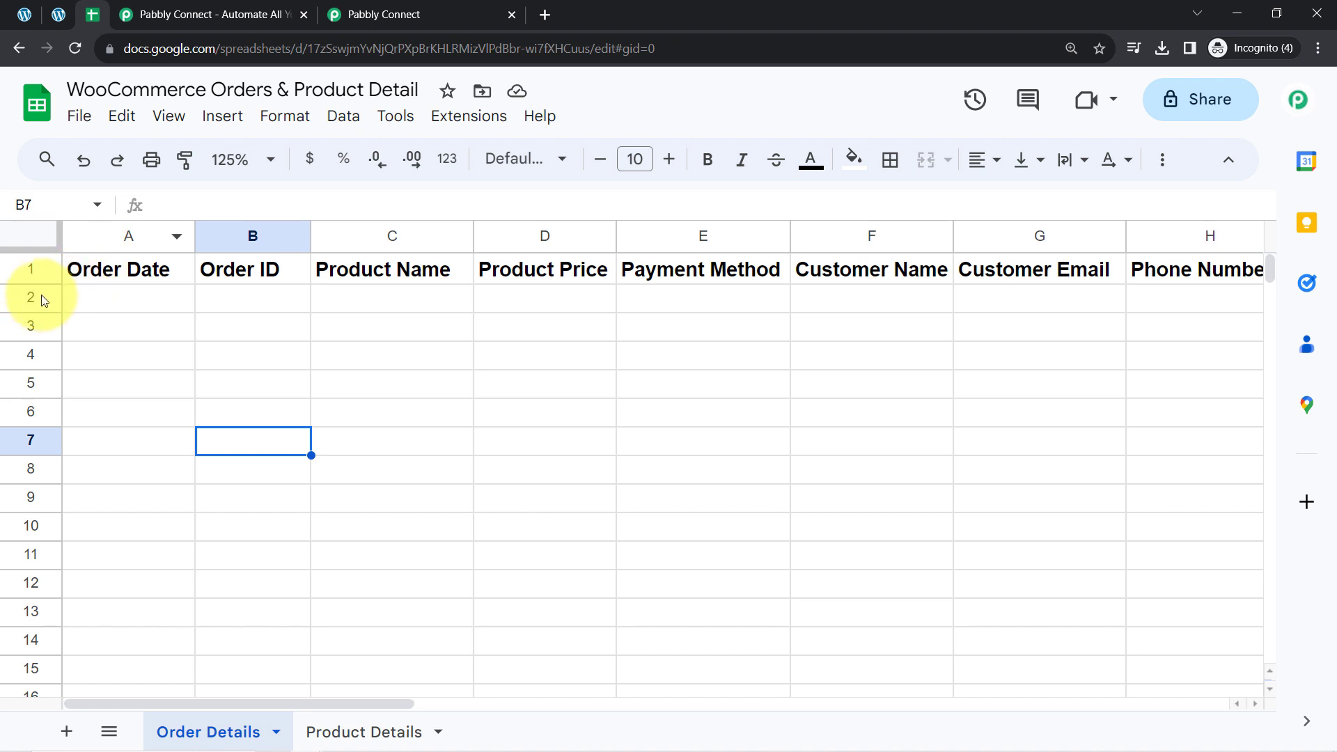
click(30, 298)
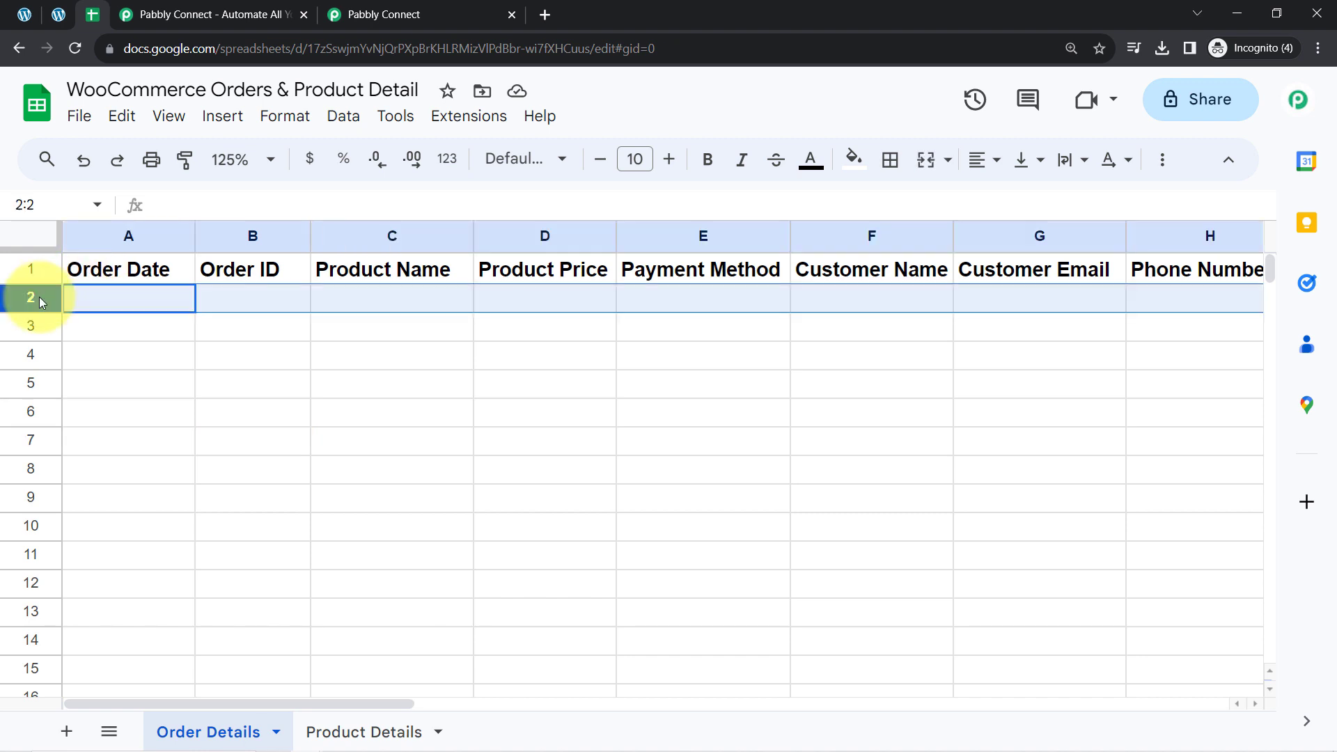
click(168, 339)
click(404, 15)
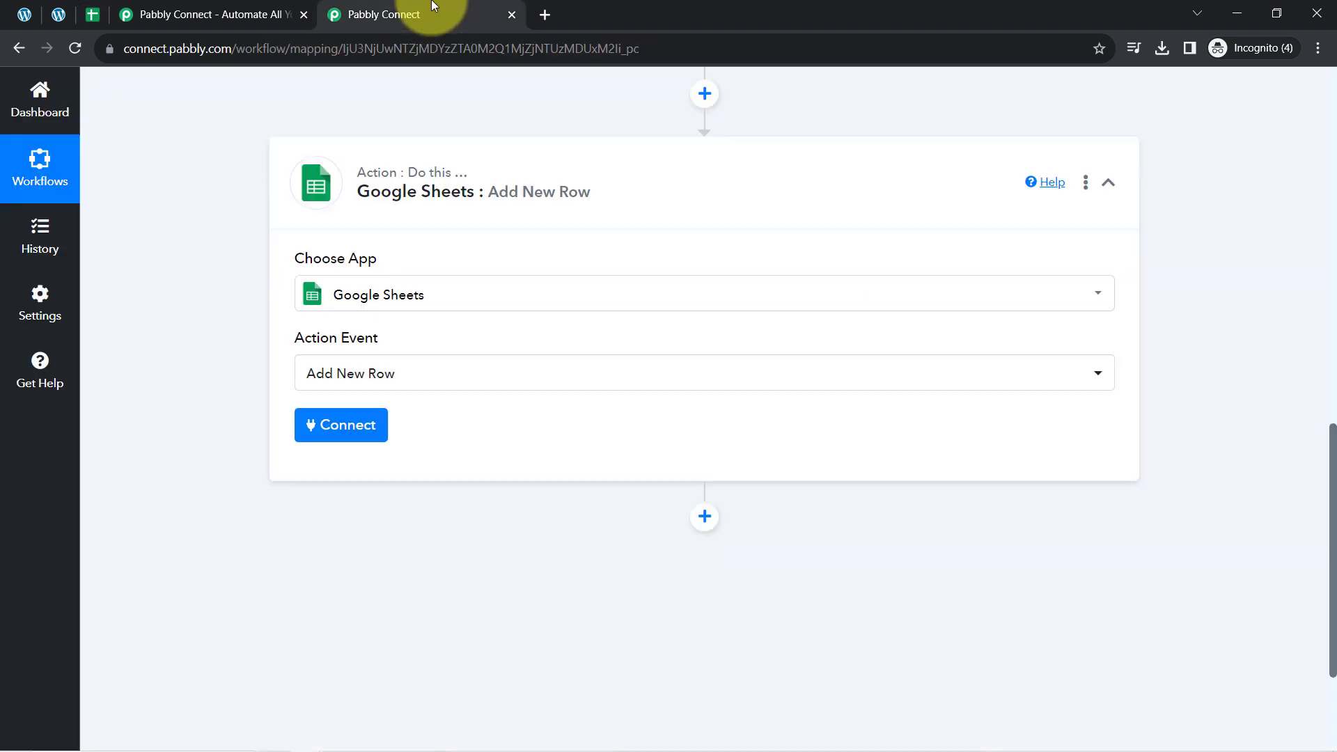
click(338, 442)
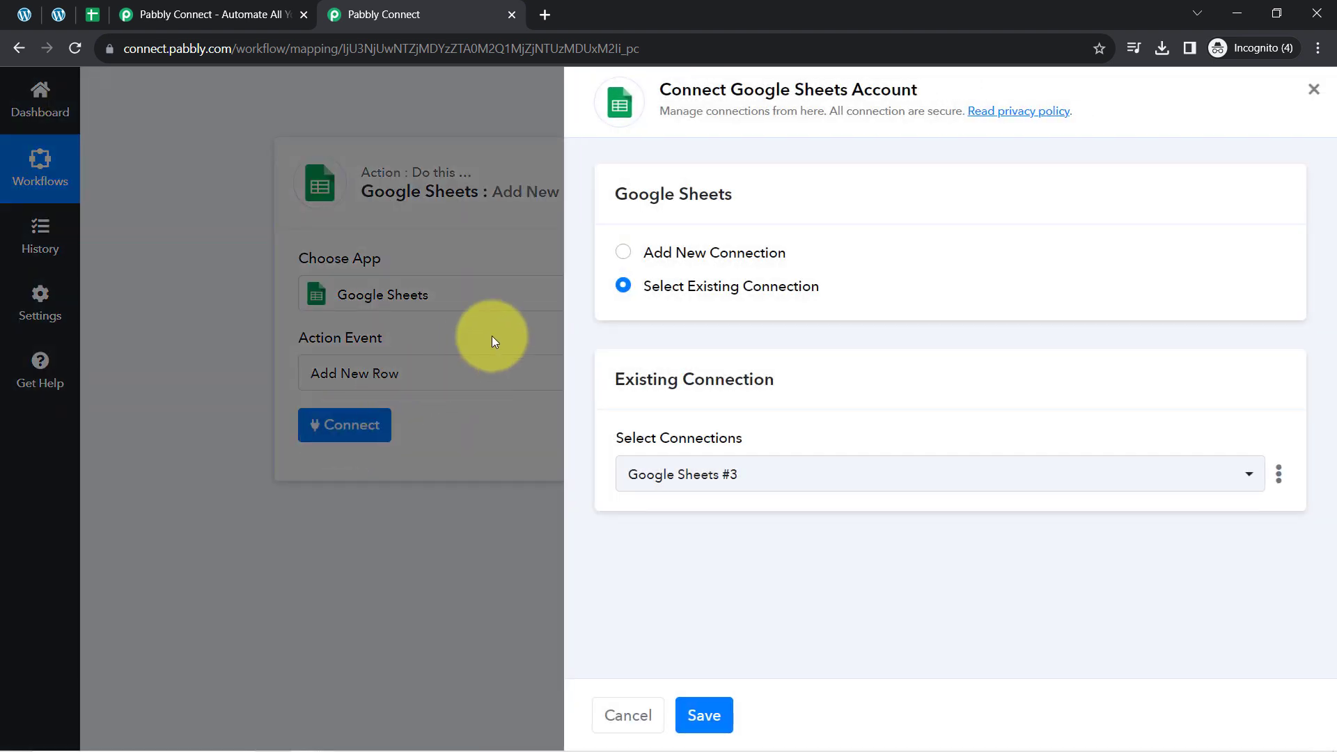
click(711, 256)
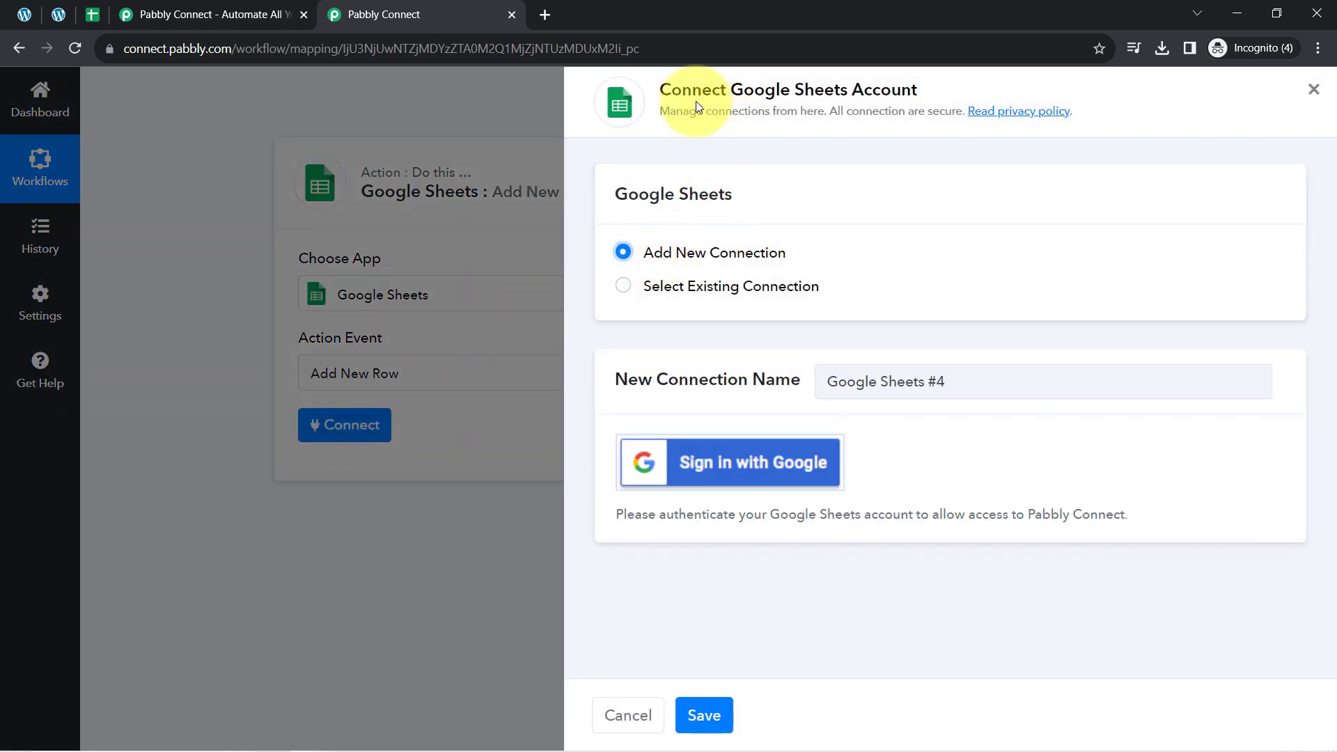
drag(692, 98, 881, 95)
click(899, 94)
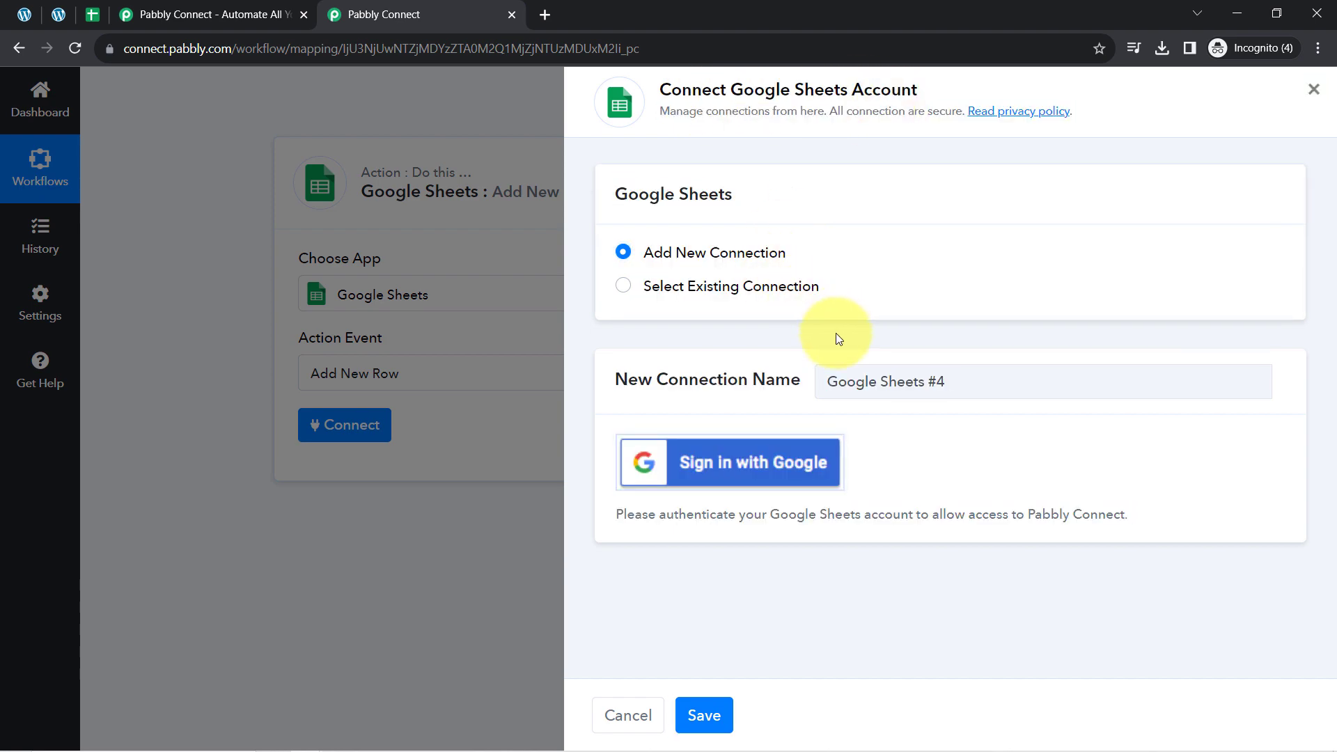
click(740, 461)
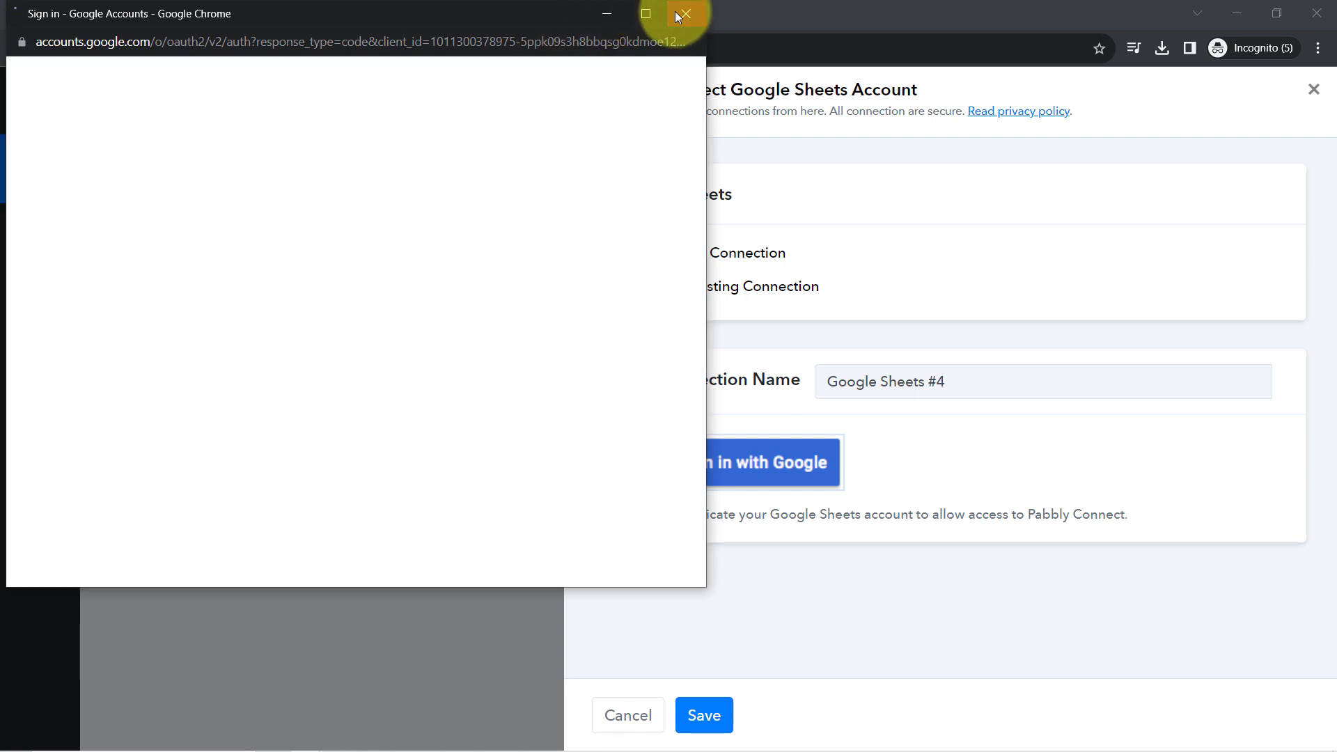
click(685, 14)
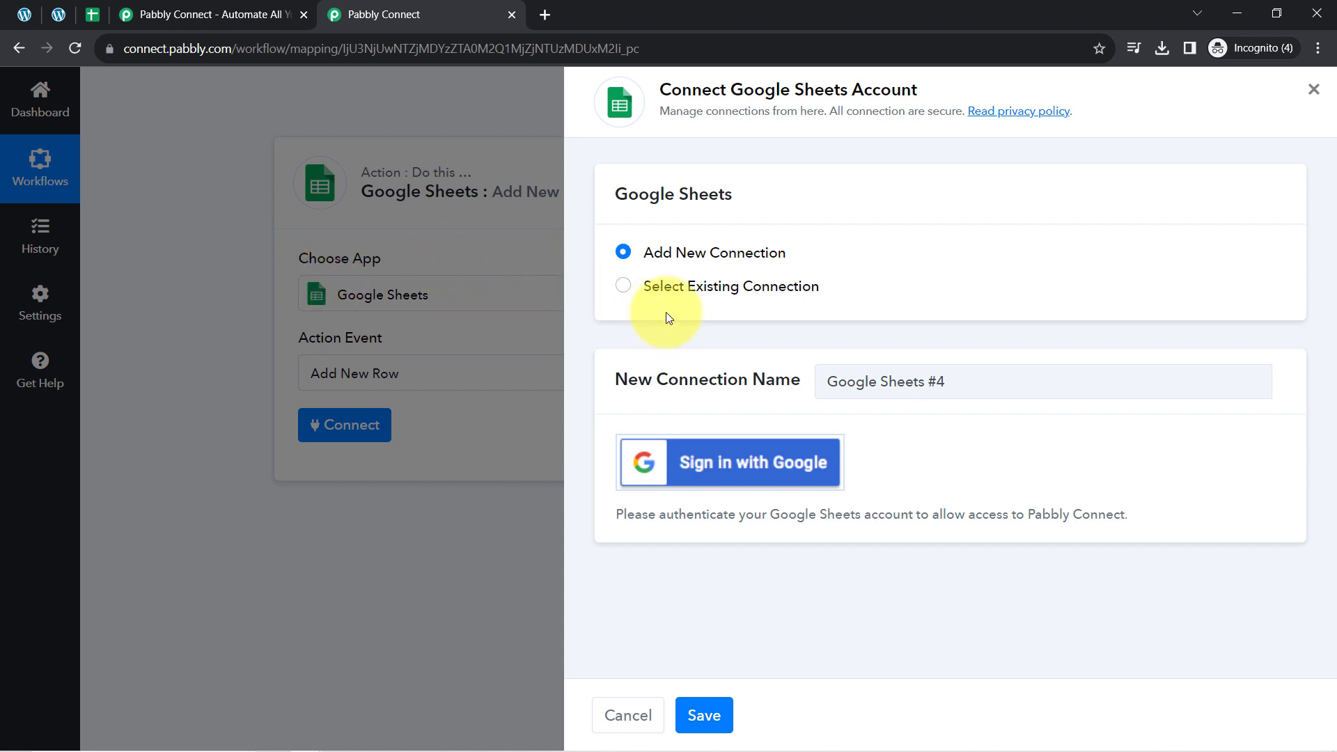
Connect the action through the existing connection Google Sheets #3 and save it.
click(673, 287)
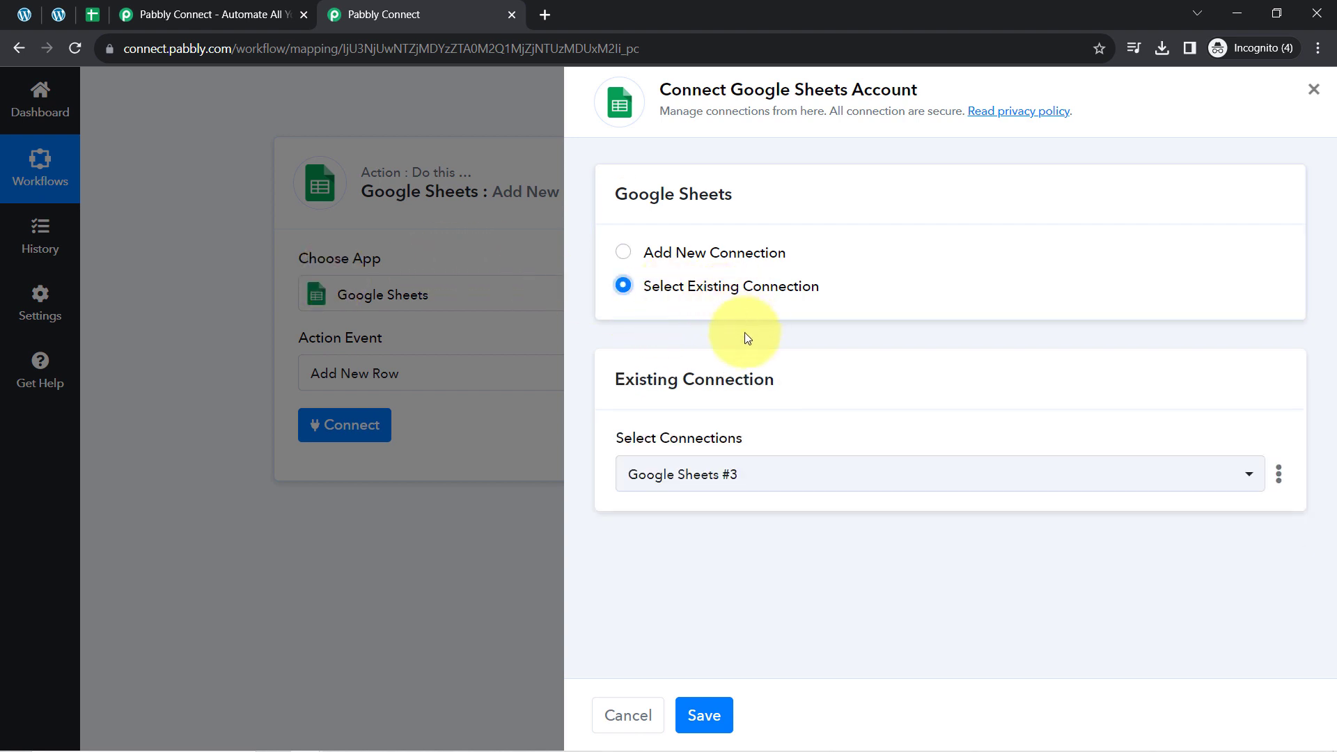
click(701, 714)
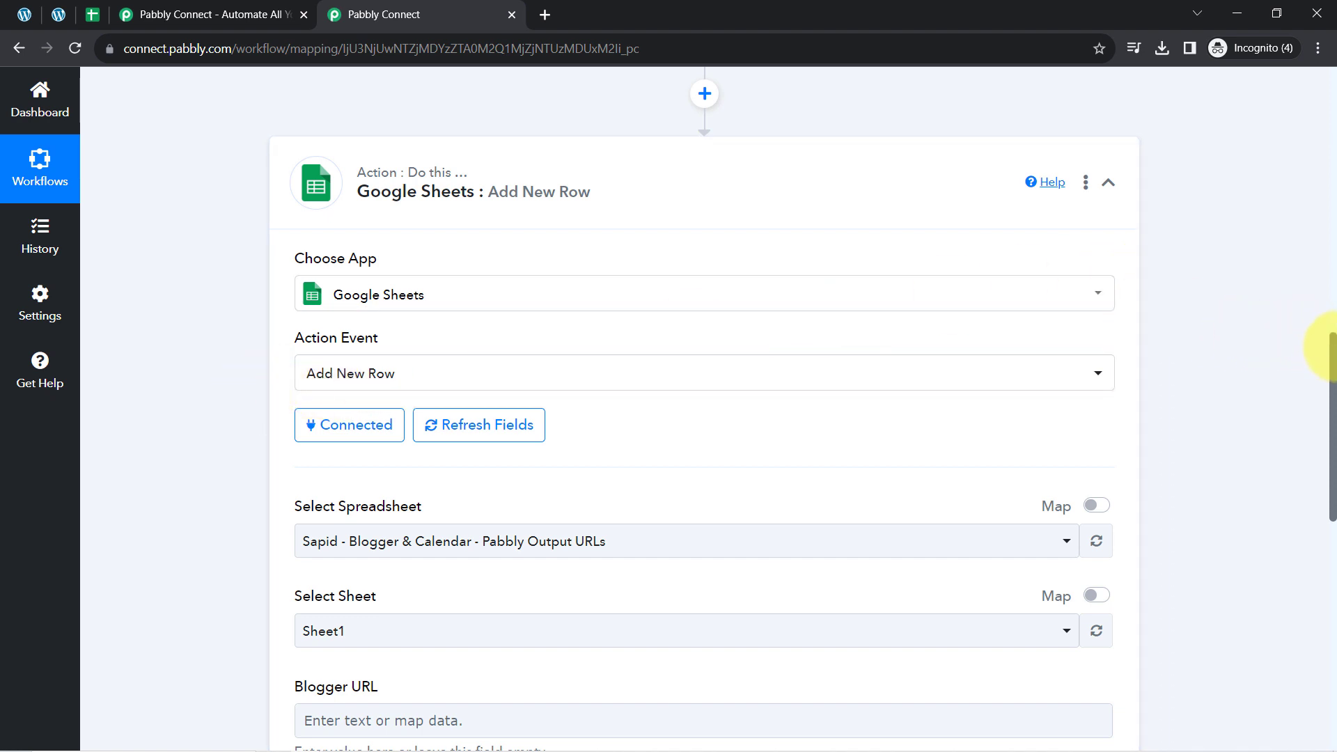
Choose WooCommerce Orders & Product Detail as the action's spreadsheet, checking the name against the open Google Sheets file.
drag(1335, 353, 1334, 397)
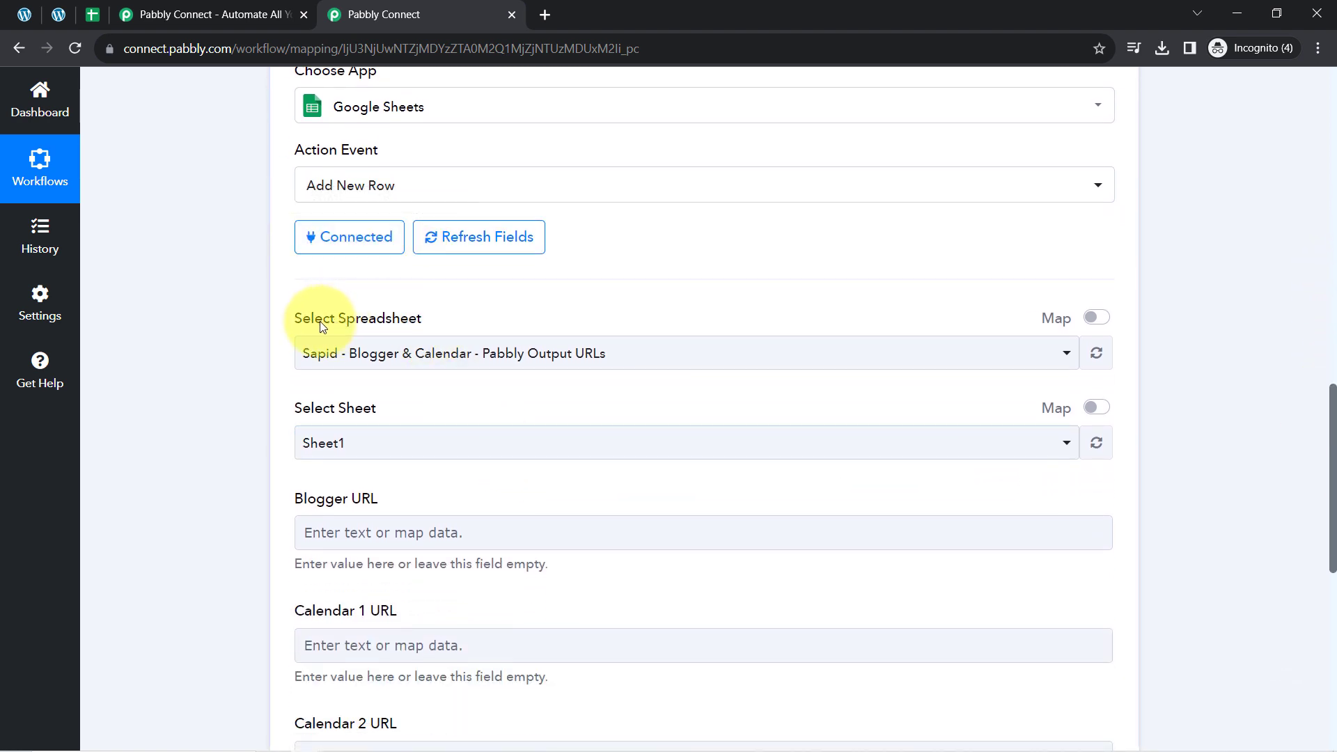
drag(349, 318, 439, 306)
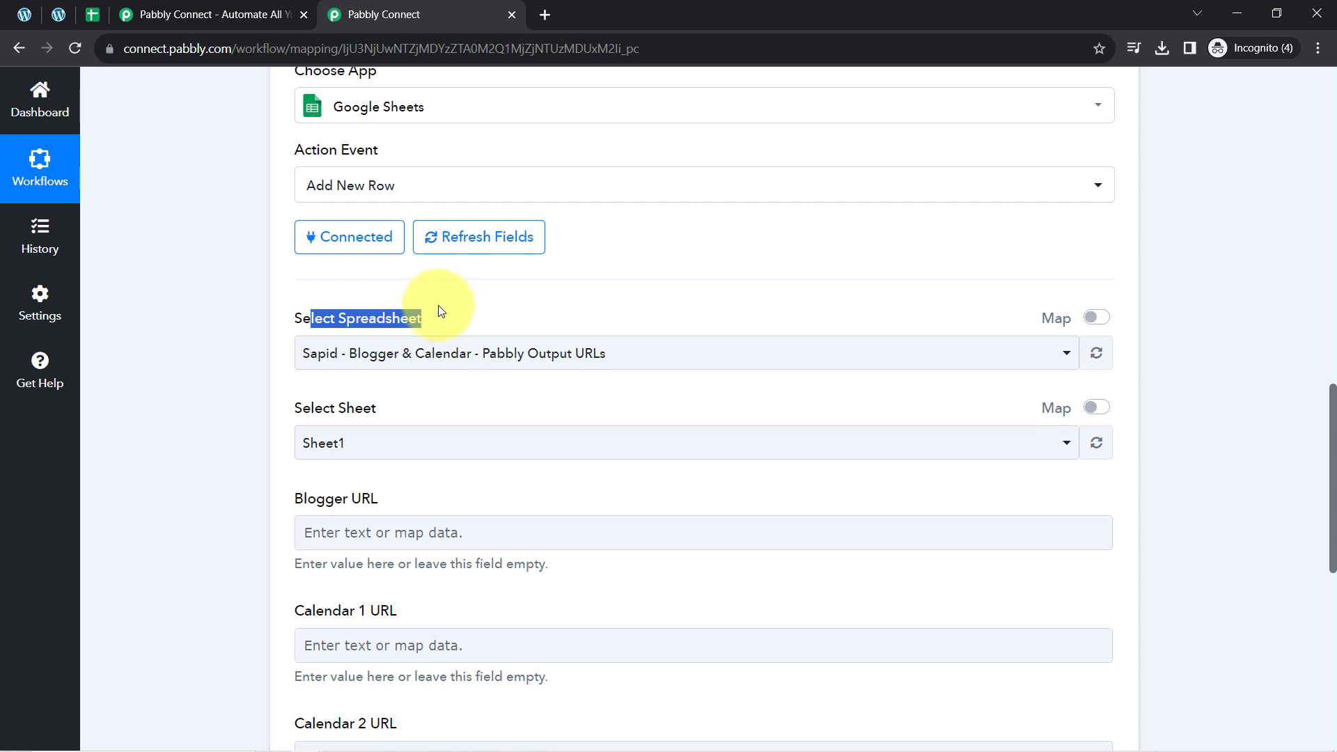
click(418, 353)
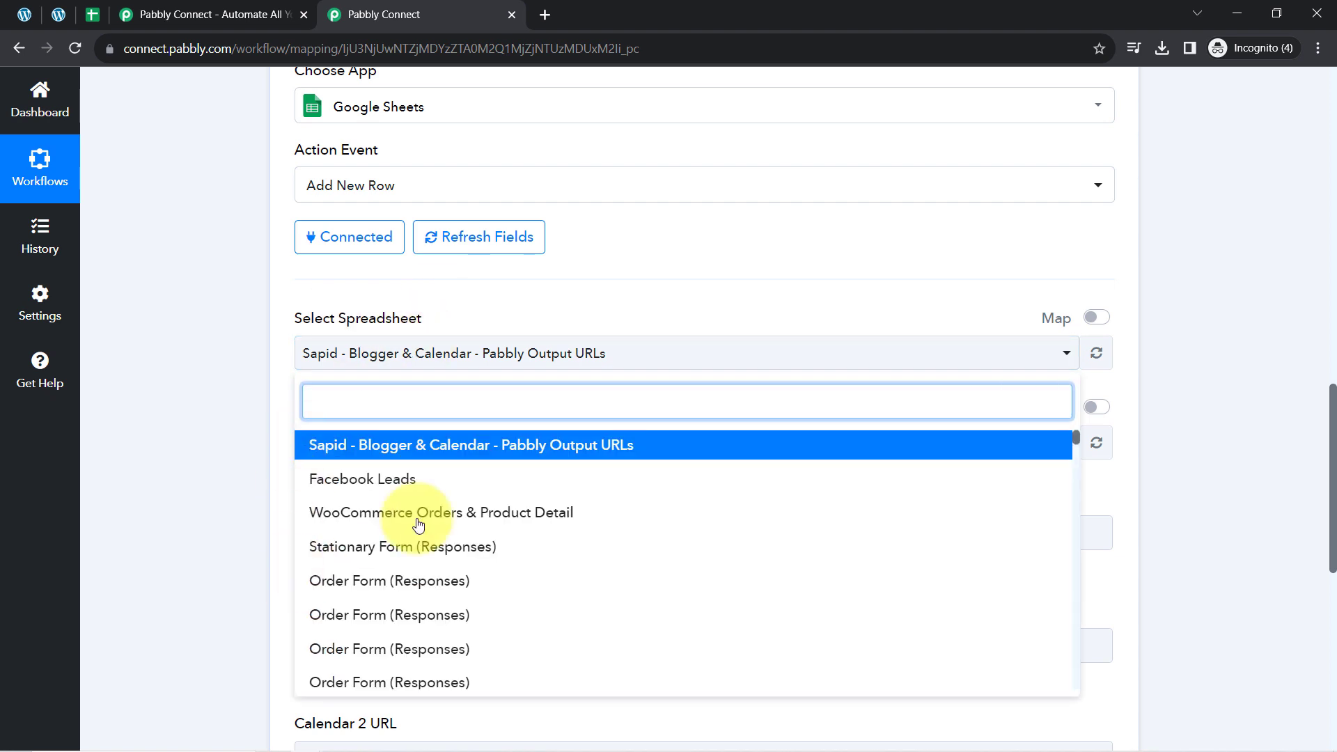
click(85, 16)
drag(108, 89, 242, 95)
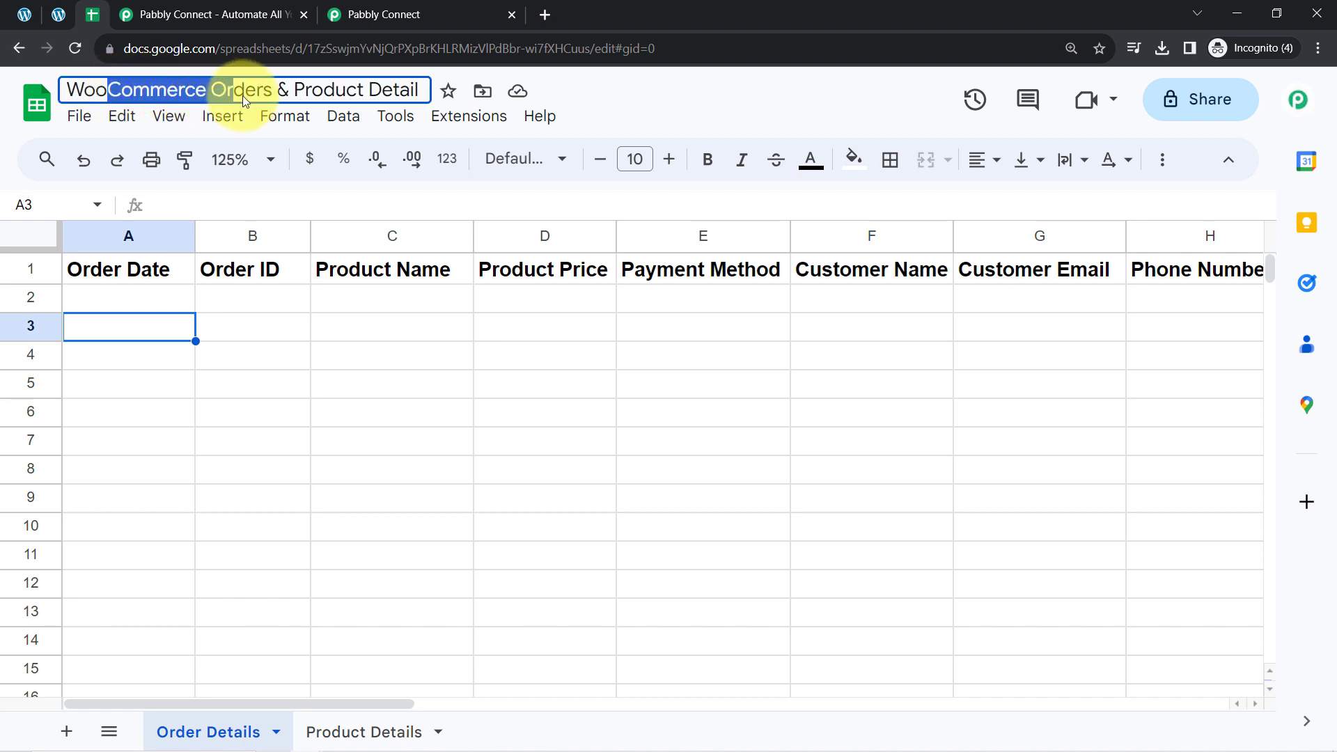
click(390, 14)
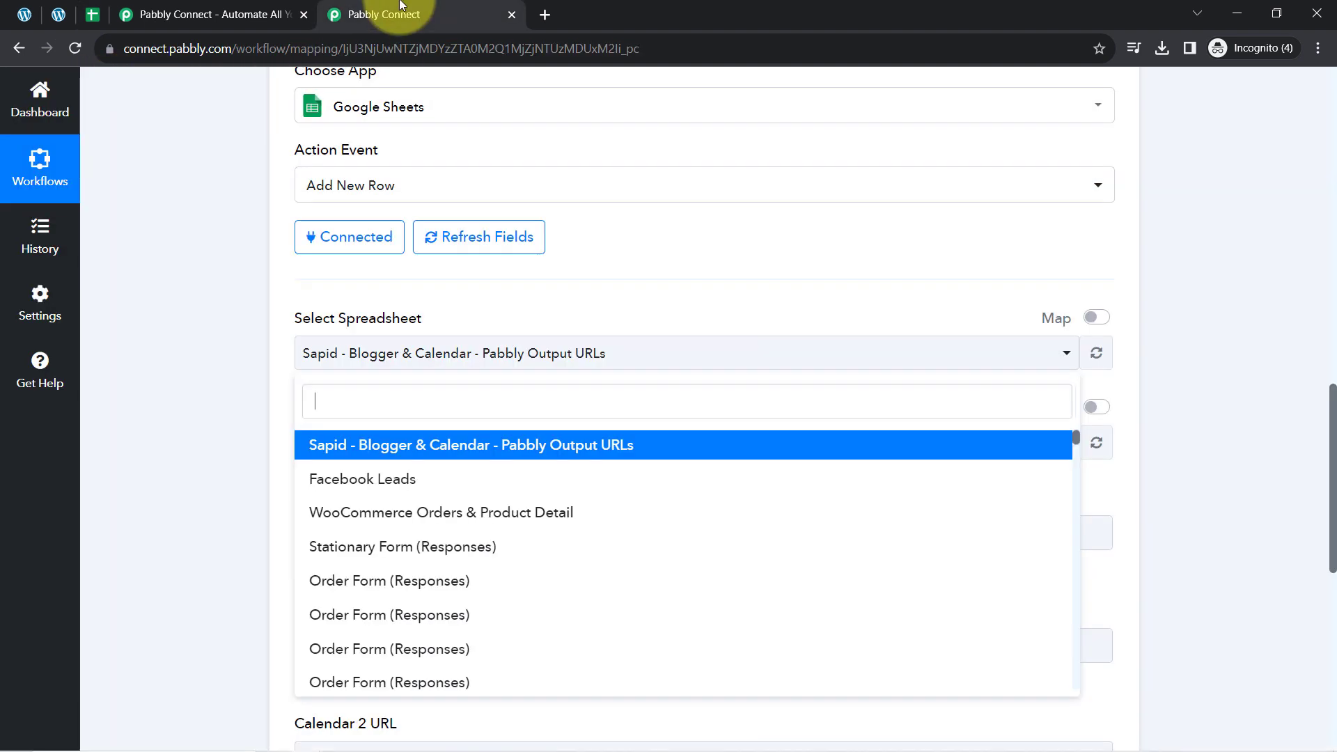
click(470, 517)
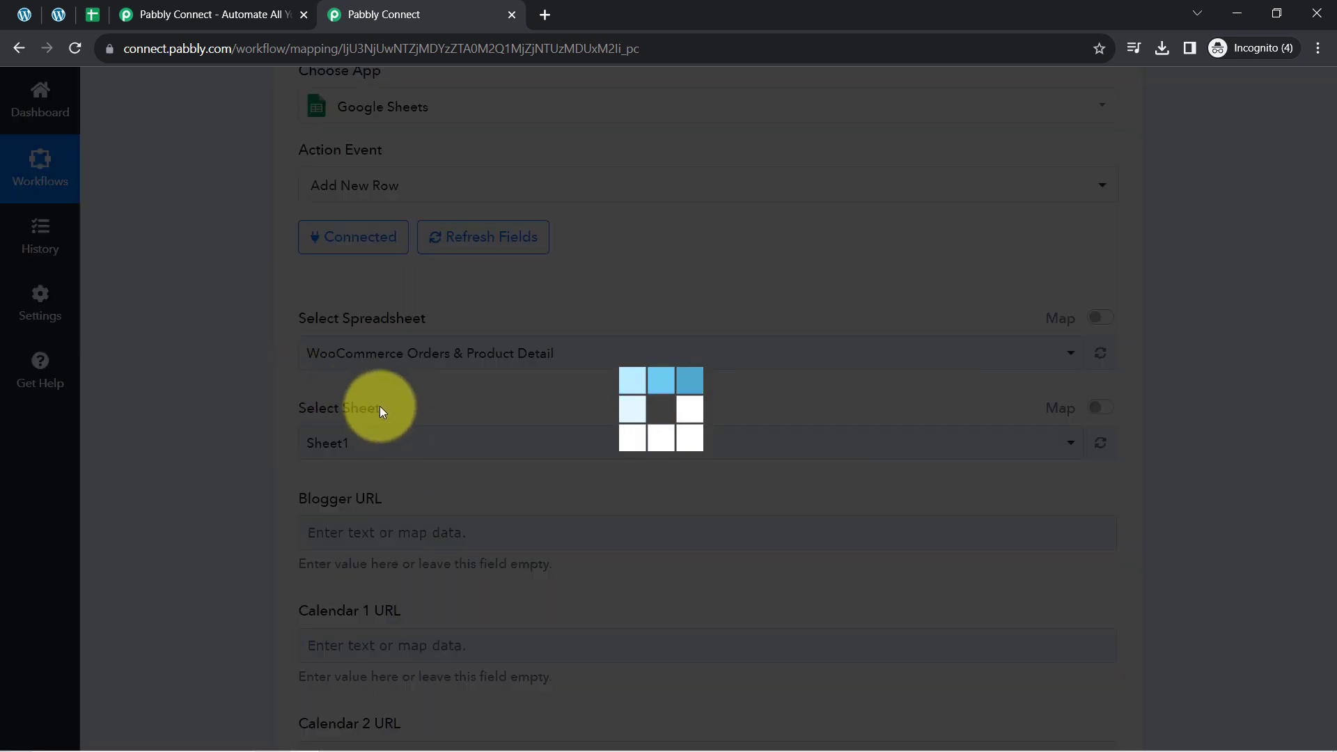
Compare the spreadsheet's tabs with the action's sheet options, using Order Details as the target sheet.
click(85, 14)
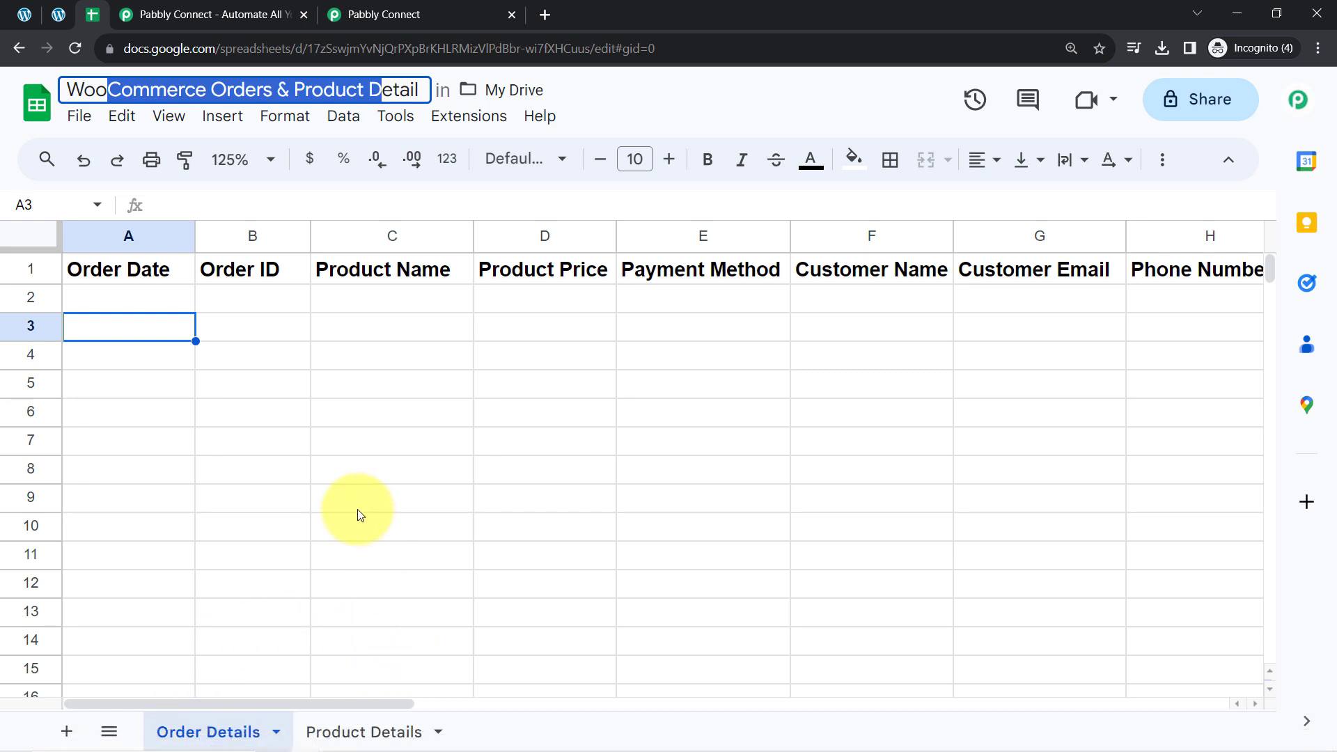
click(395, 438)
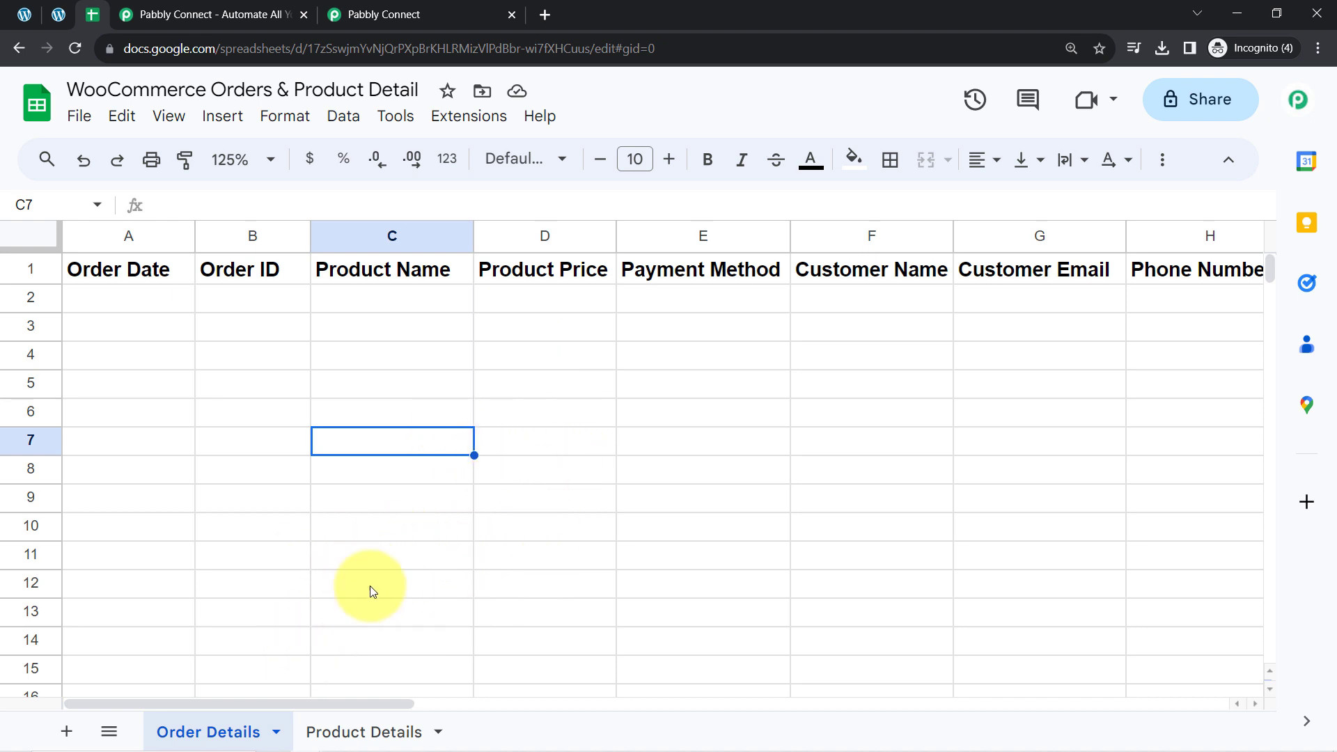
click(418, 15)
click(339, 442)
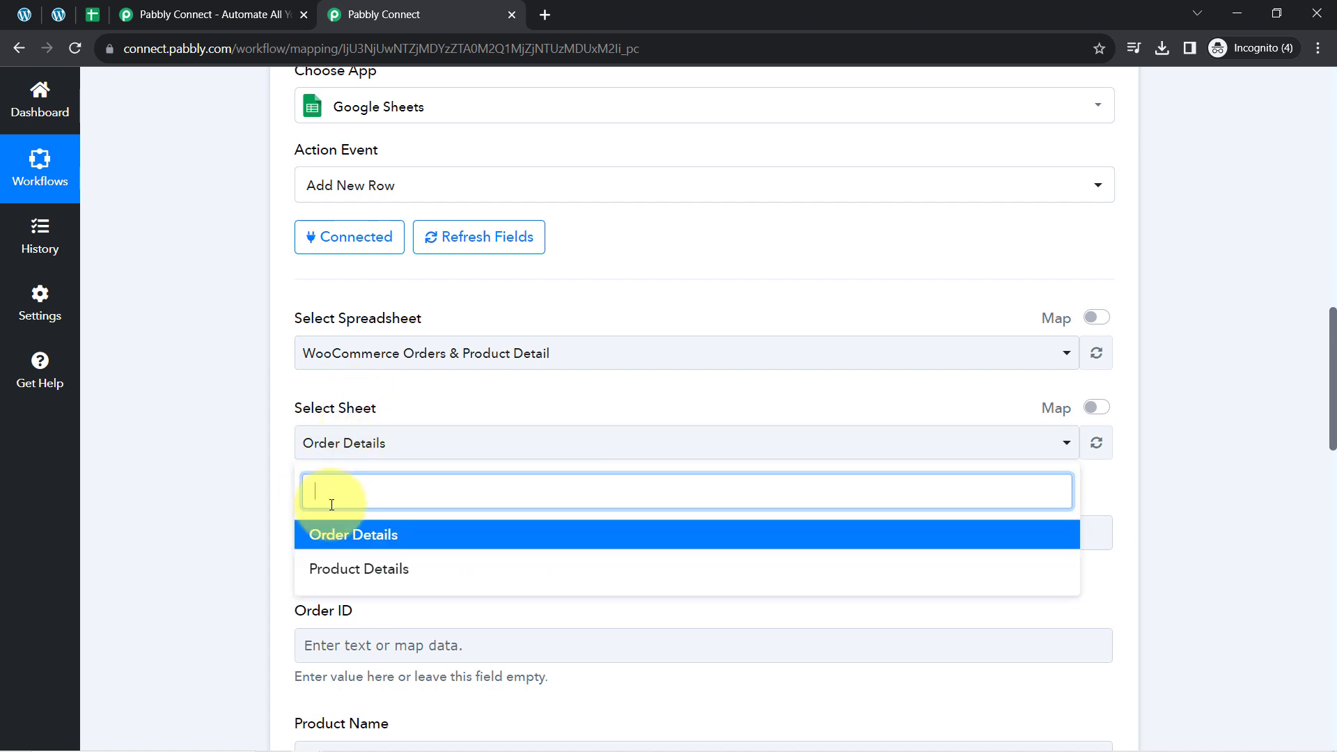
click(262, 470)
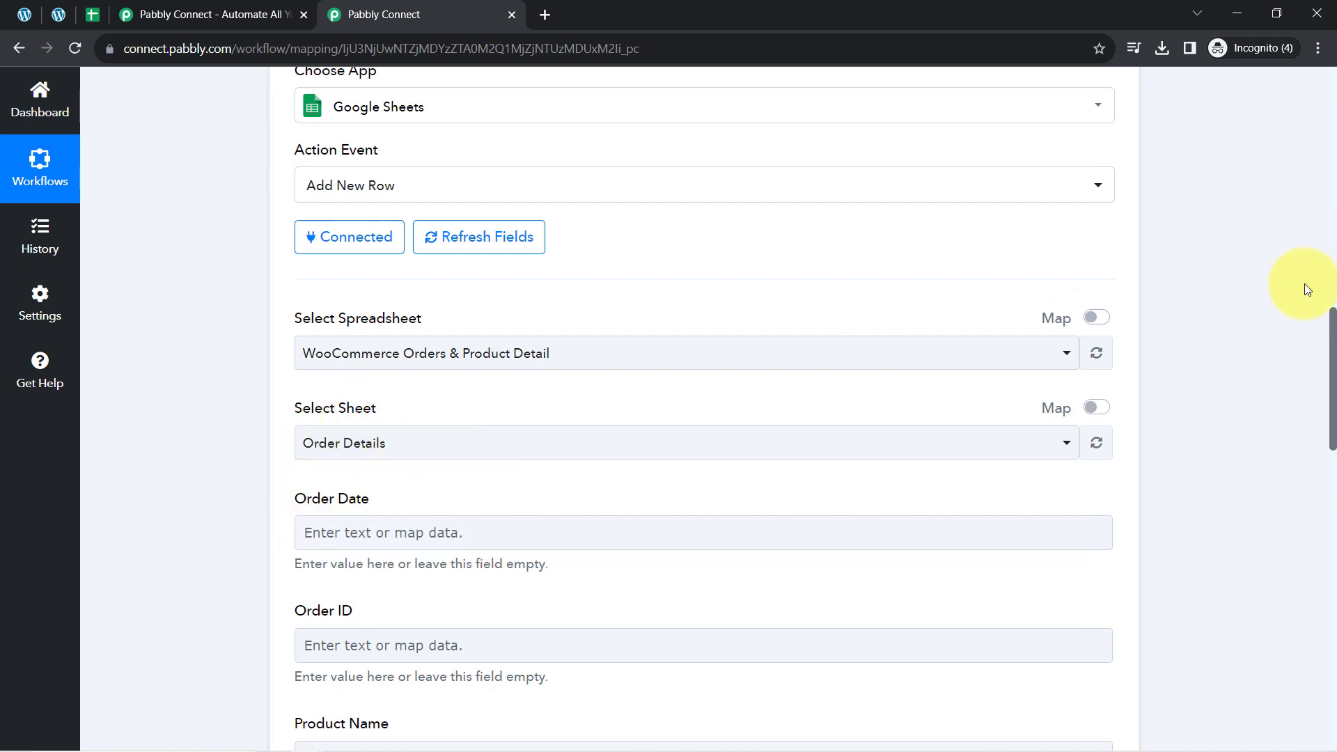
Compare the action's mapping fields with the Order Details column headers, from Order Date through Payment Method.
drag(1332, 327, 1329, 358)
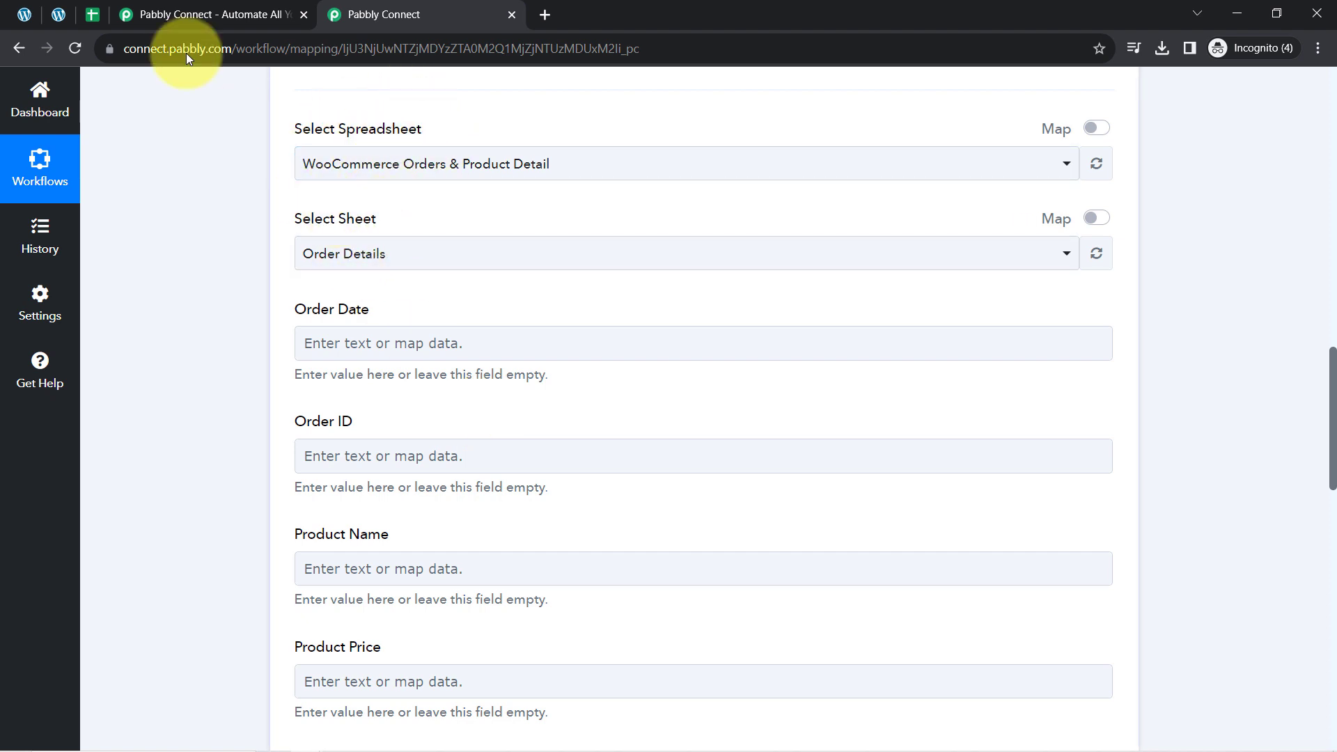
click(99, 17)
click(127, 237)
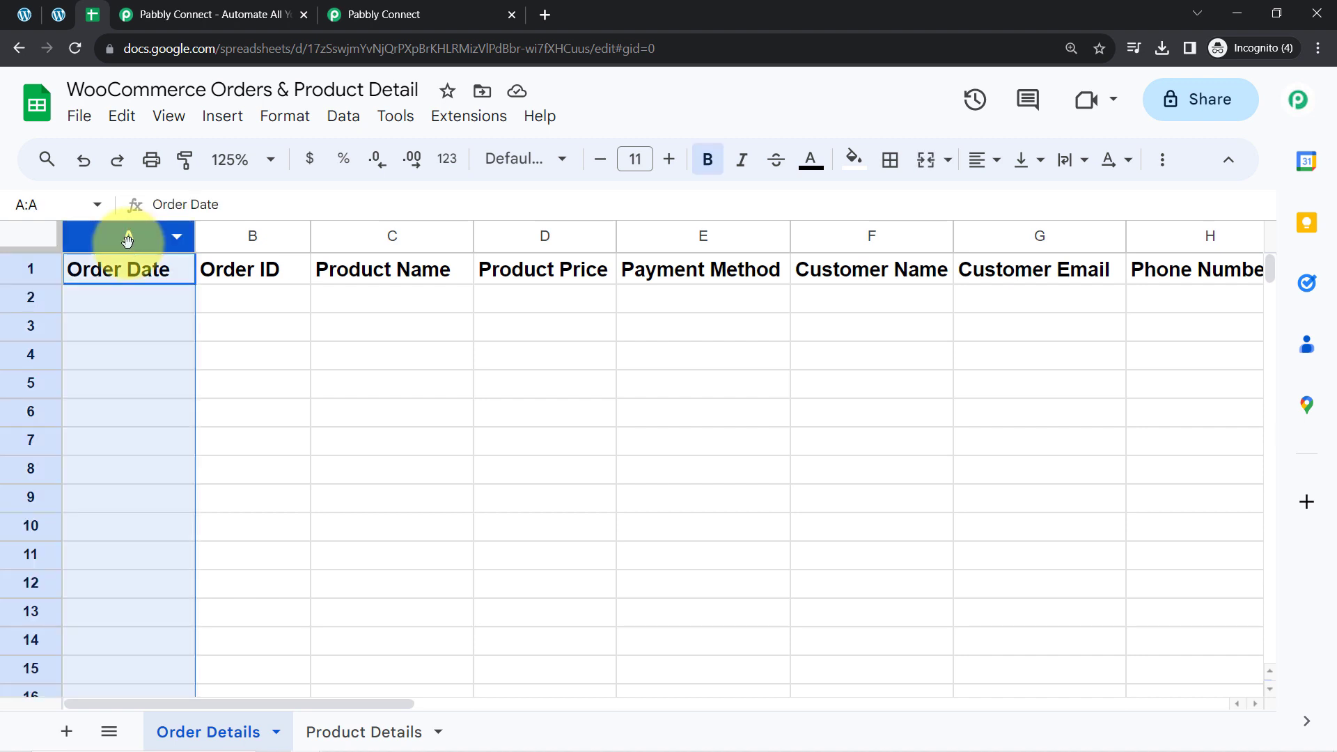
click(244, 242)
click(380, 236)
click(530, 236)
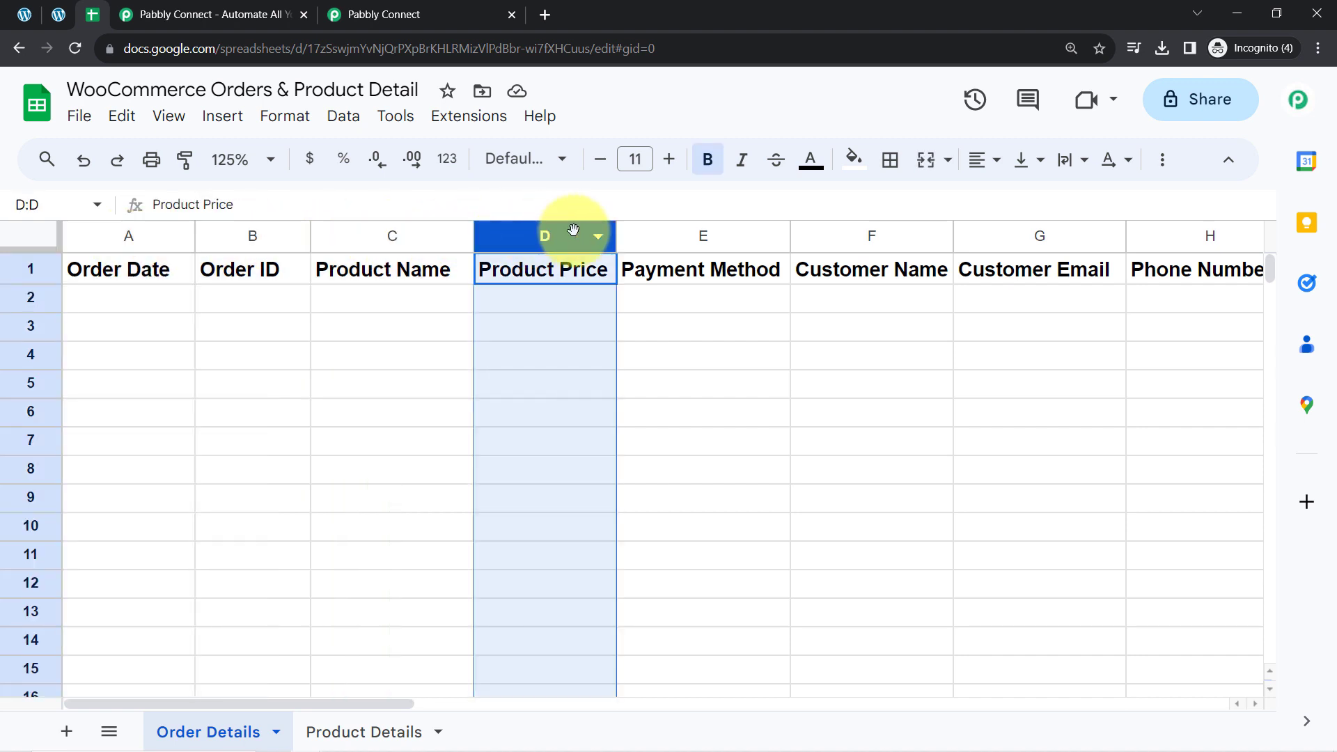
click(674, 238)
click(2, 277)
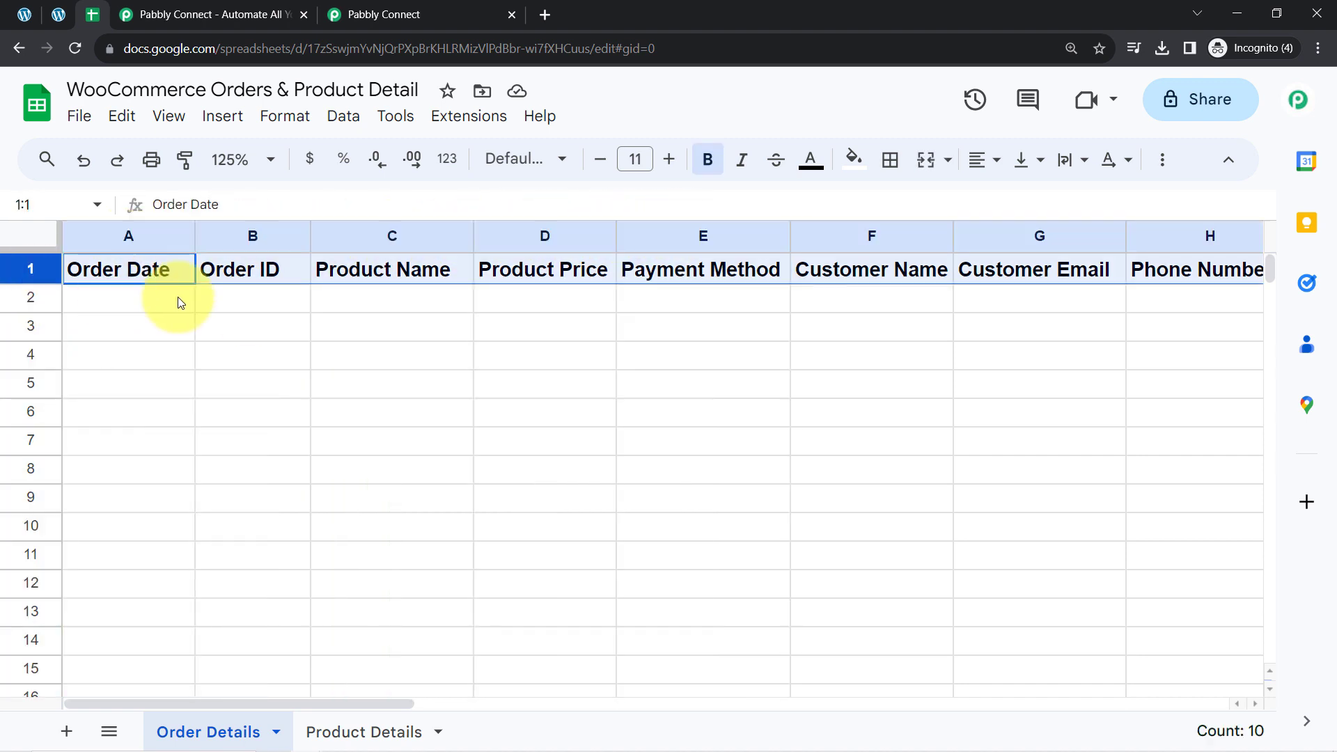
click(382, 9)
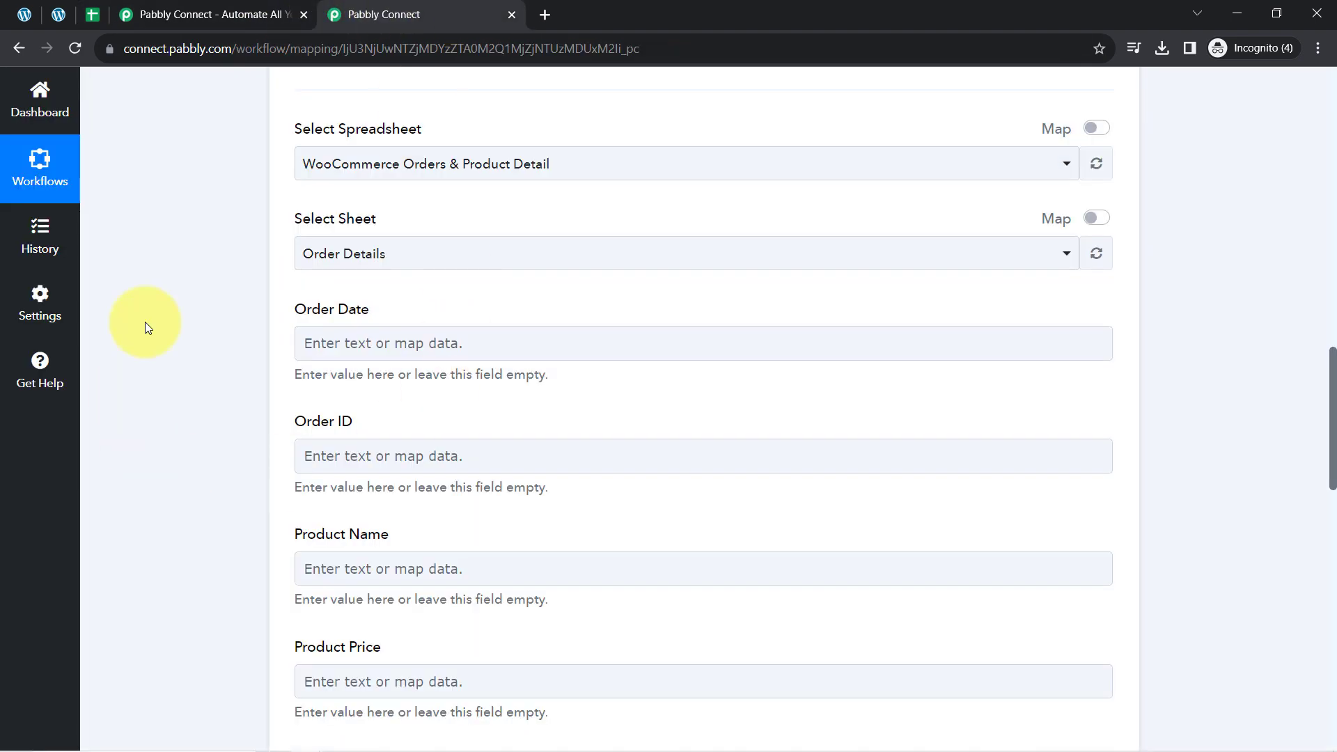
Recheck the Order Date, Order ID and Product Name header cells against the matching fields in the Google Sheets action.
scroll(278, 249, down, 1)
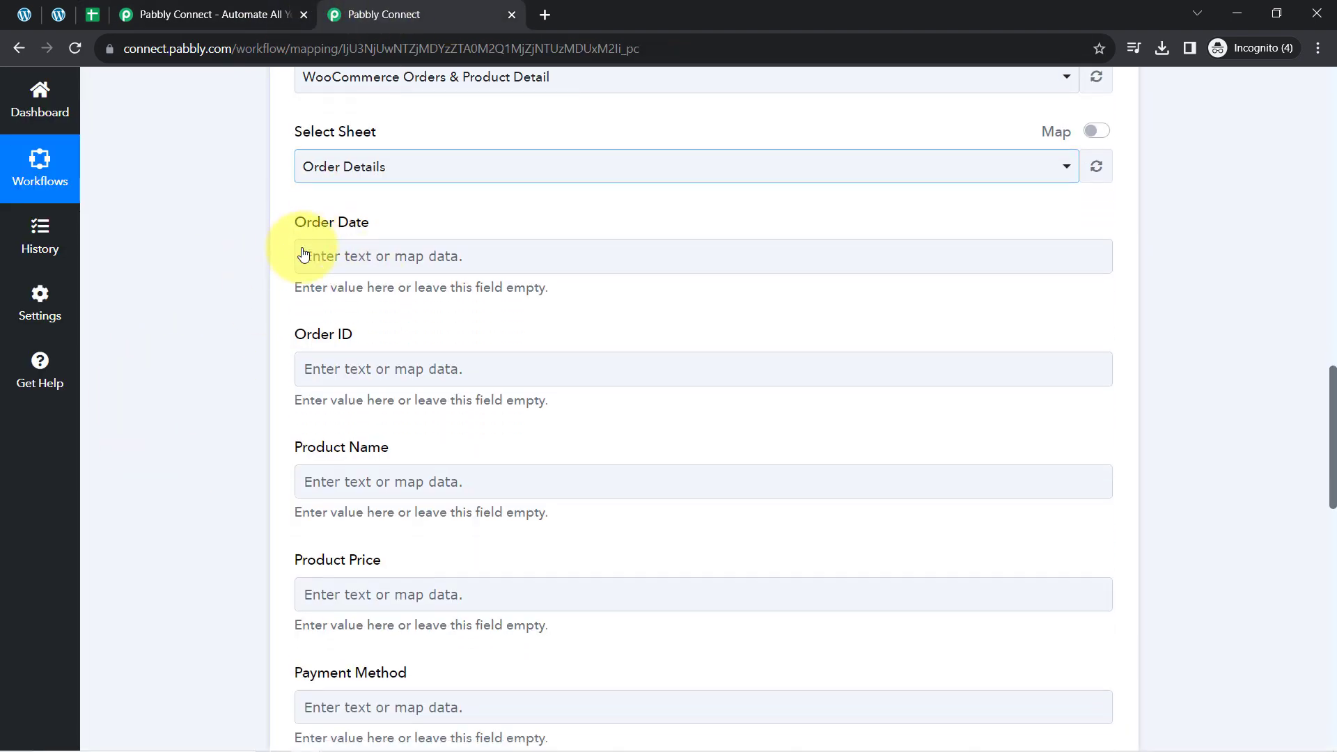
click(100, 19)
click(164, 417)
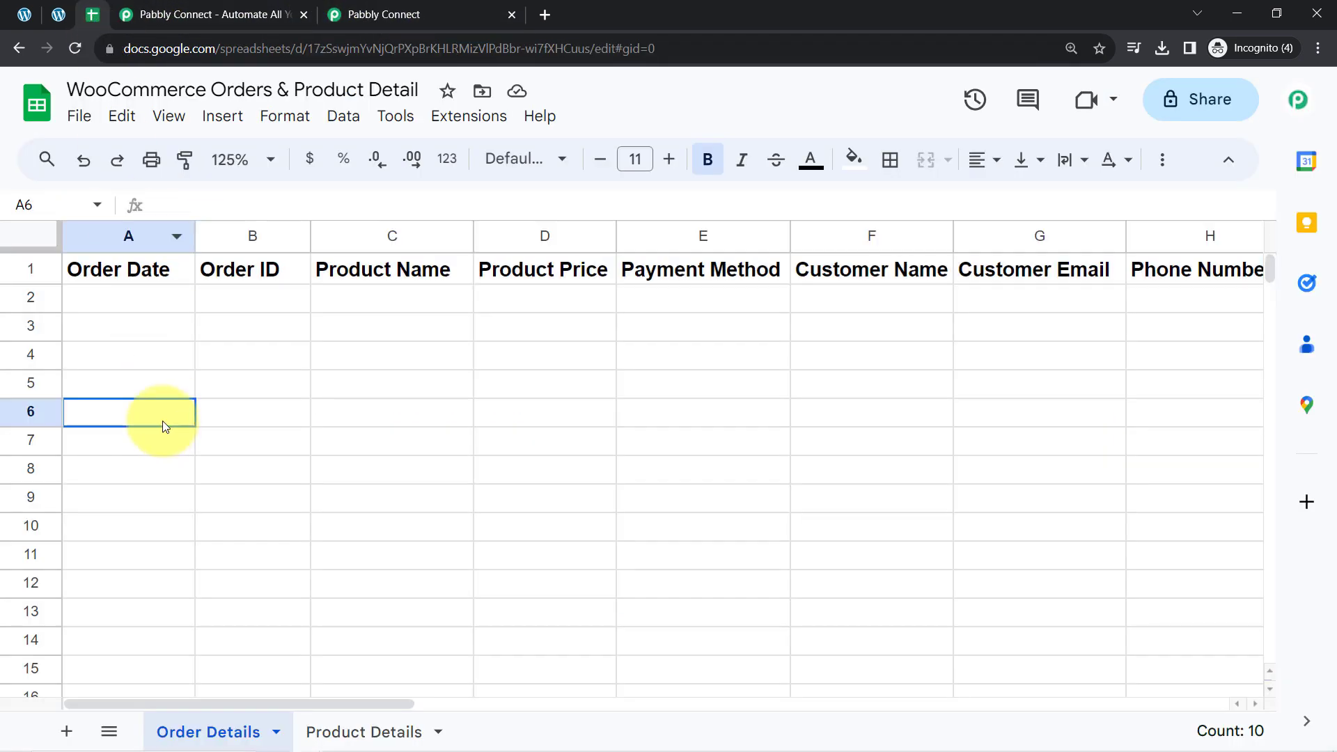
click(111, 275)
click(256, 270)
click(354, 273)
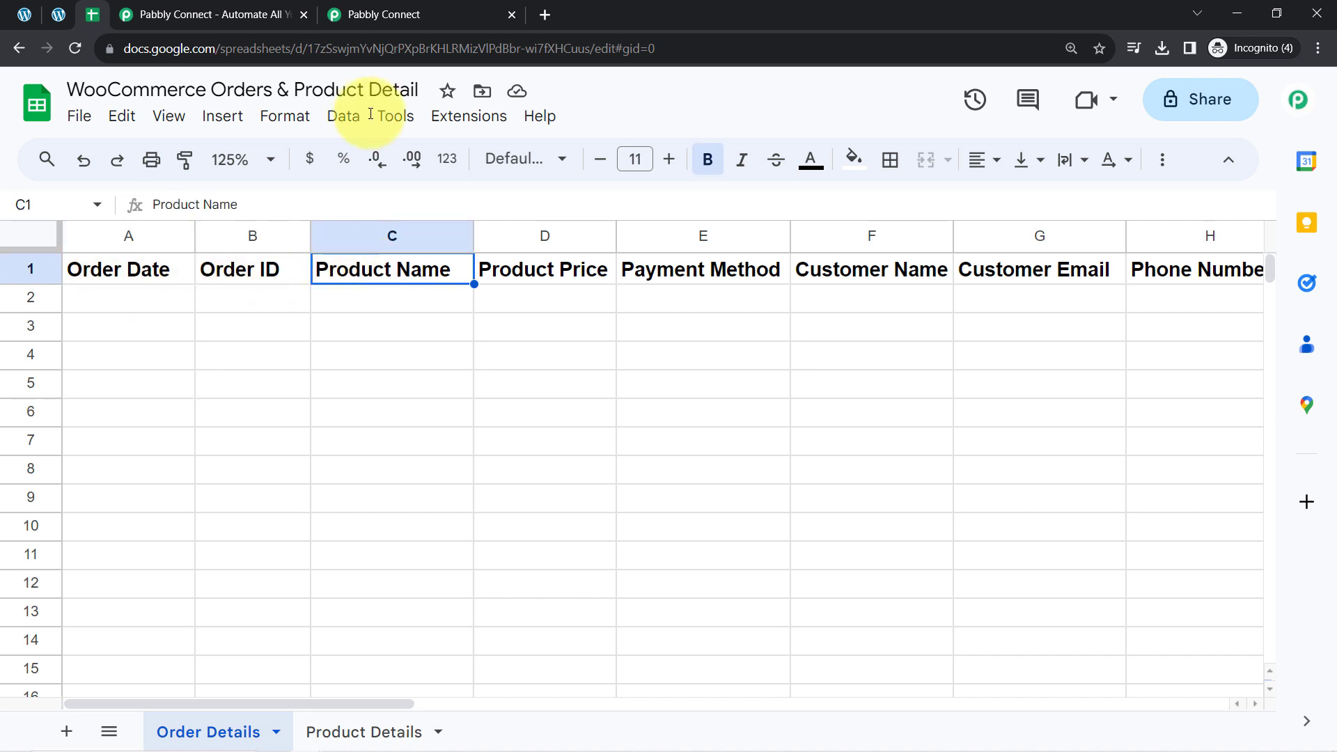
click(376, 15)
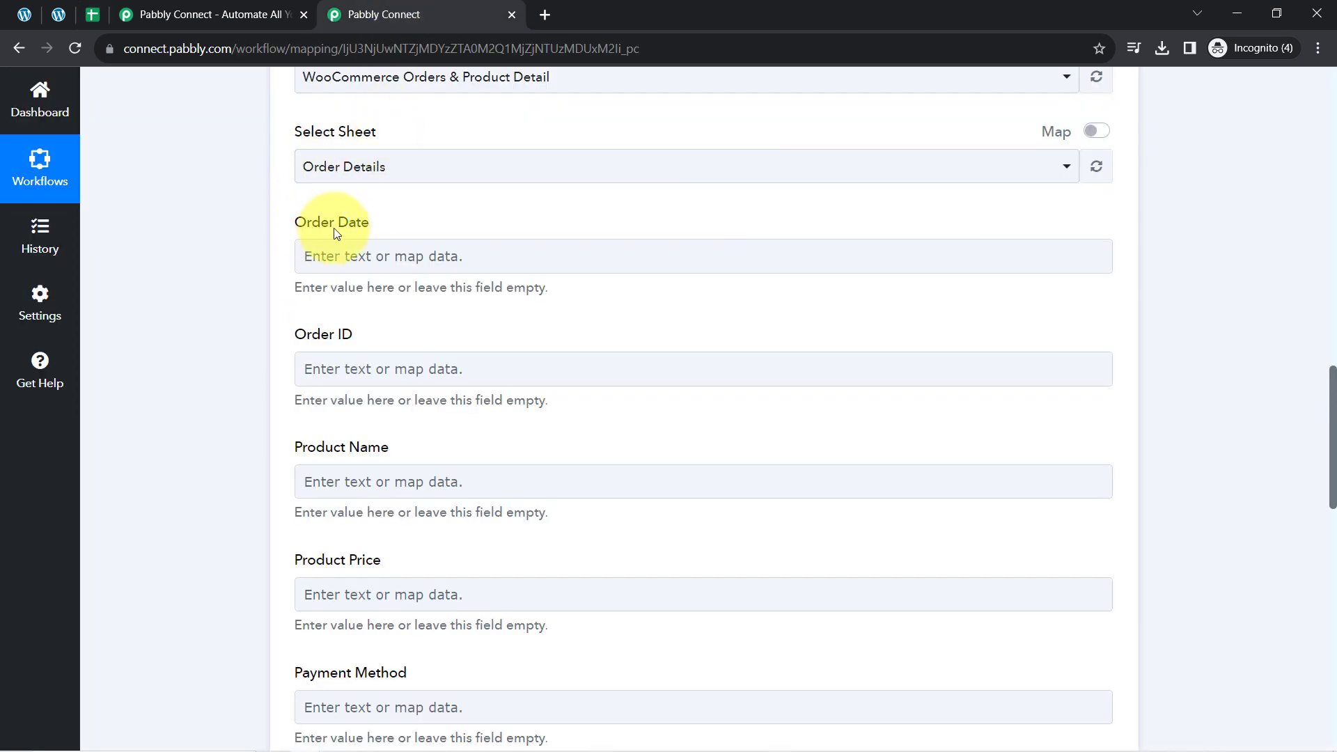
drag(306, 223, 370, 223)
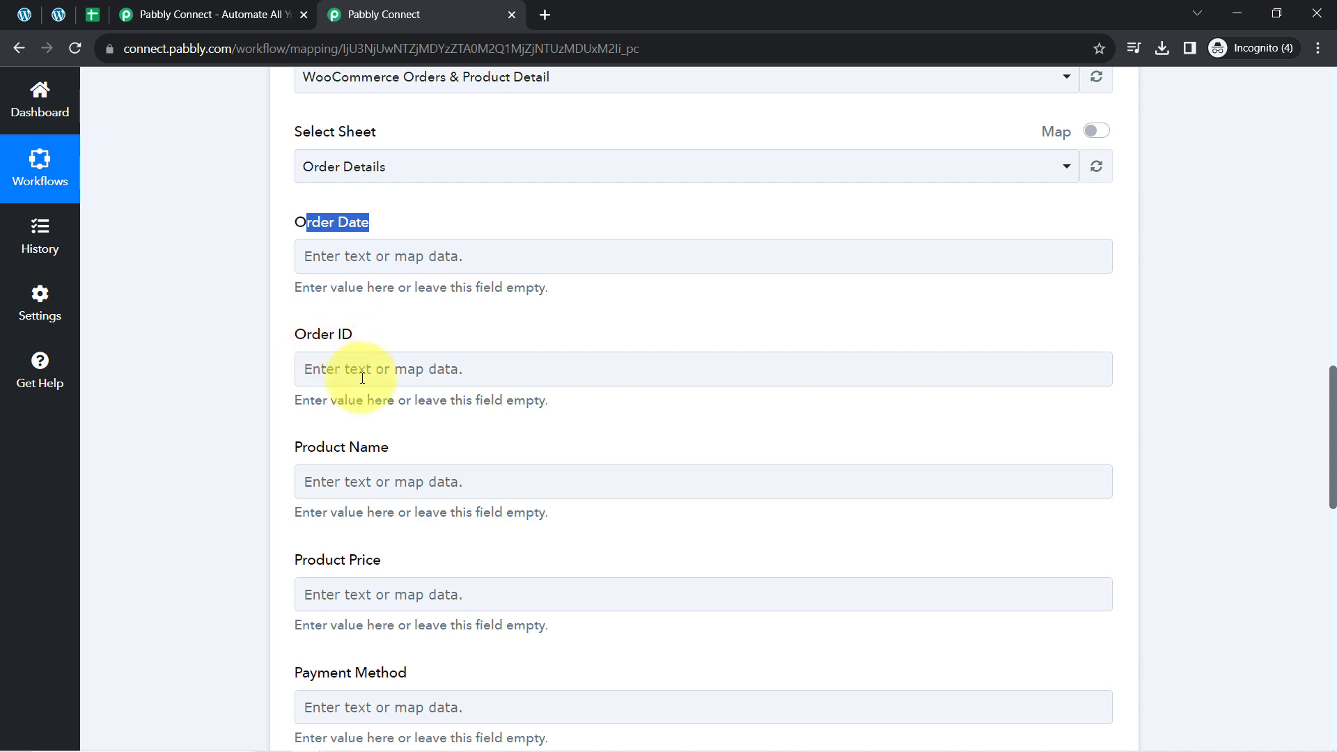
Switch to the Google Sheets file and examine the remaining Order Details column headers up to Pin Code.
click(91, 15)
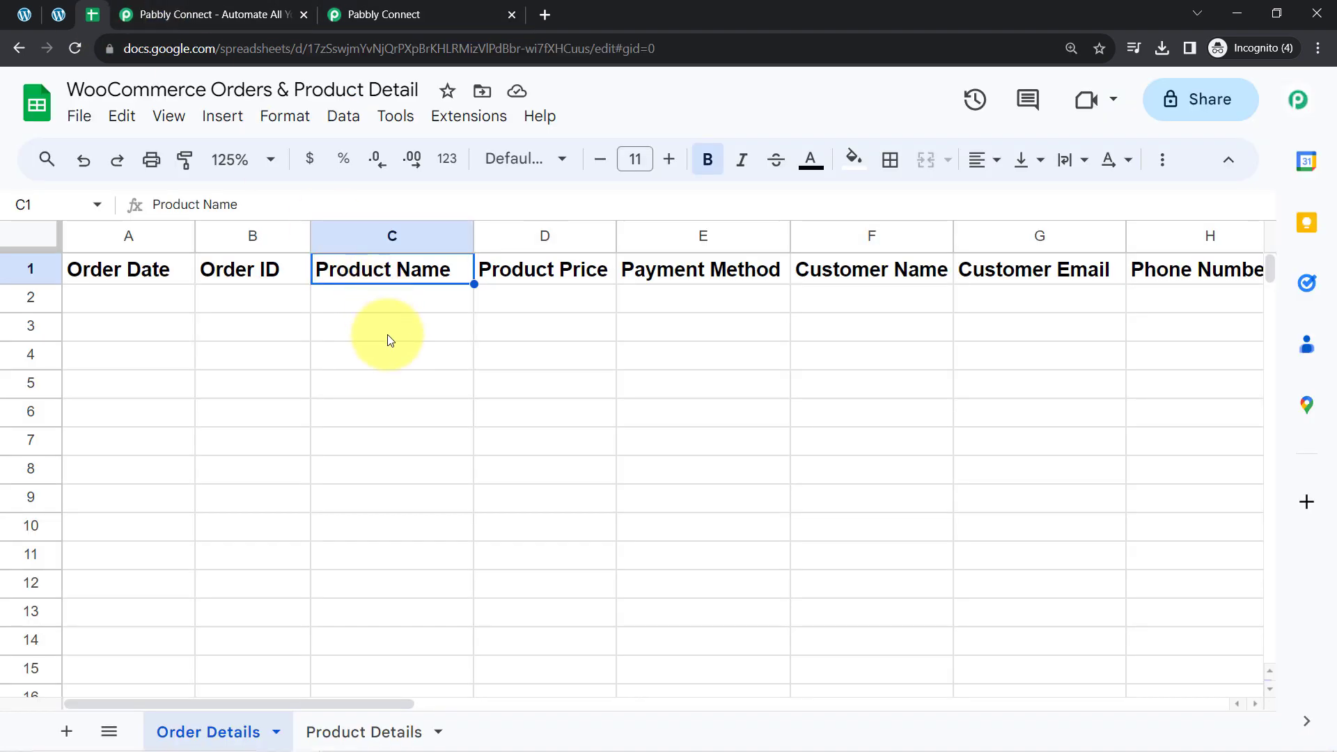
click(387, 334)
key(Right)
key(Right)
key(Right)
key(Right)
key(Right)
key(Right)
key(Right)
key(Right)
key(Right)
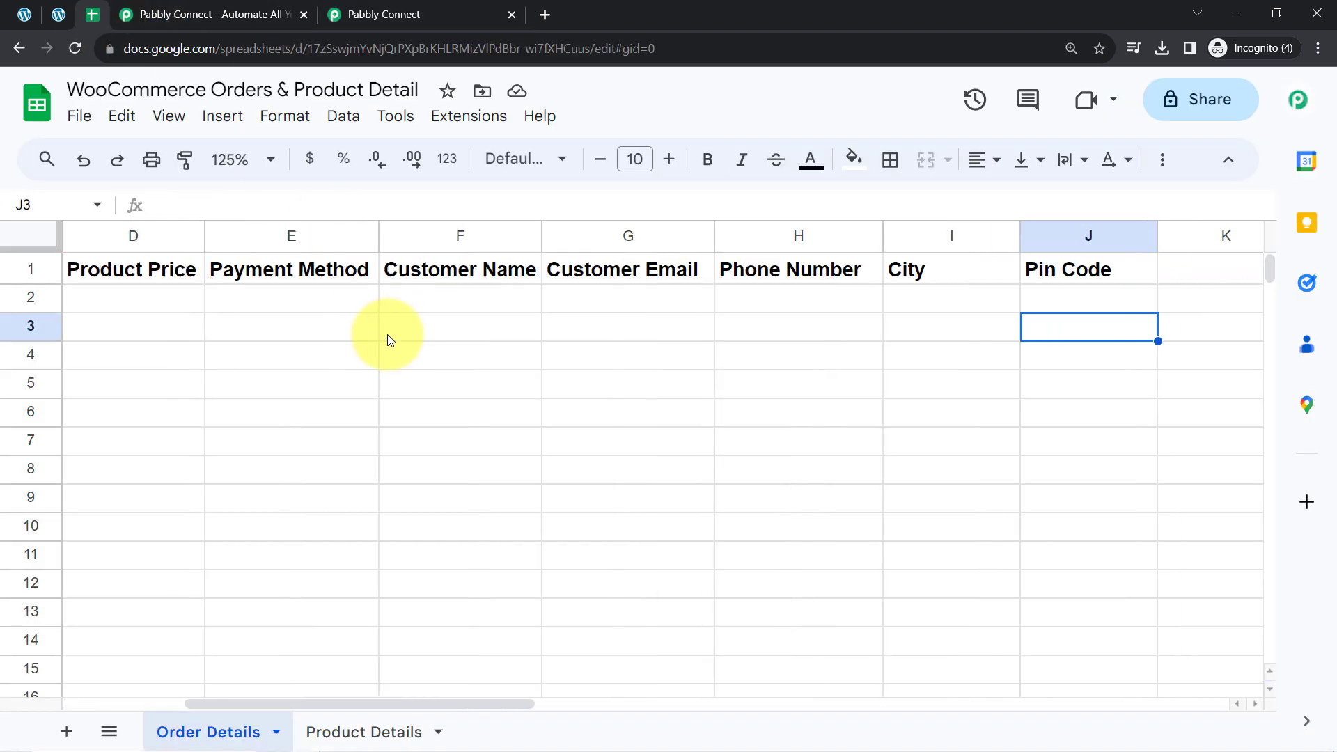
click(771, 246)
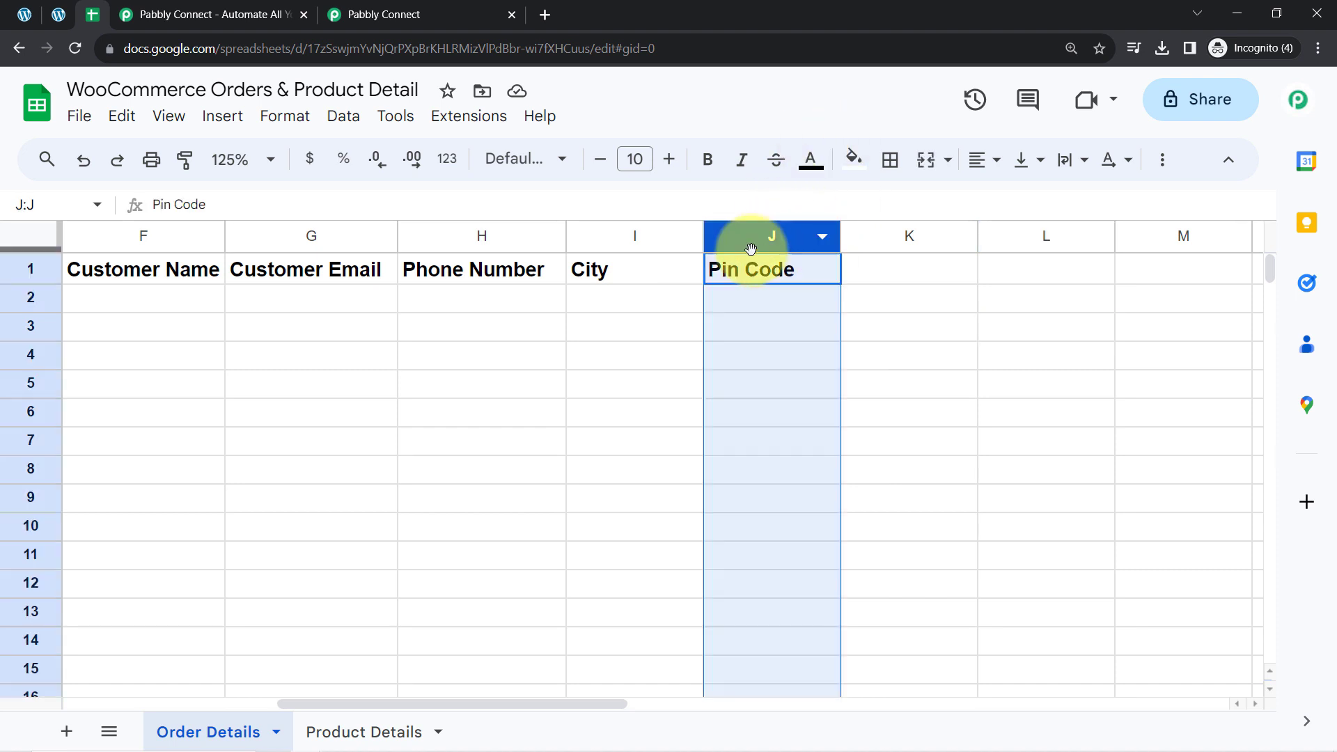
Return to the Pabbly Connect workflow and check the Google Sheets action's mapping fields down to Pin Code.
click(350, 7)
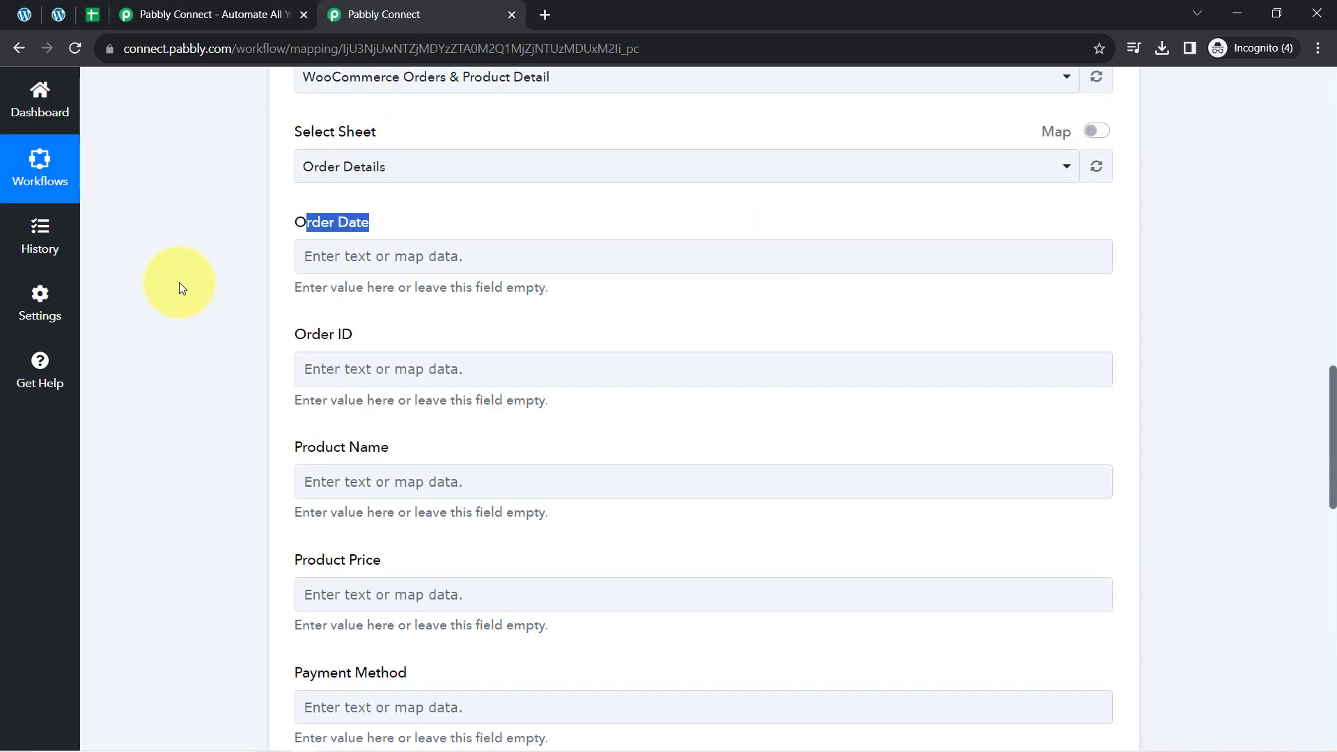
scroll(190, 291, down, 2)
scroll(191, 291, down, 6)
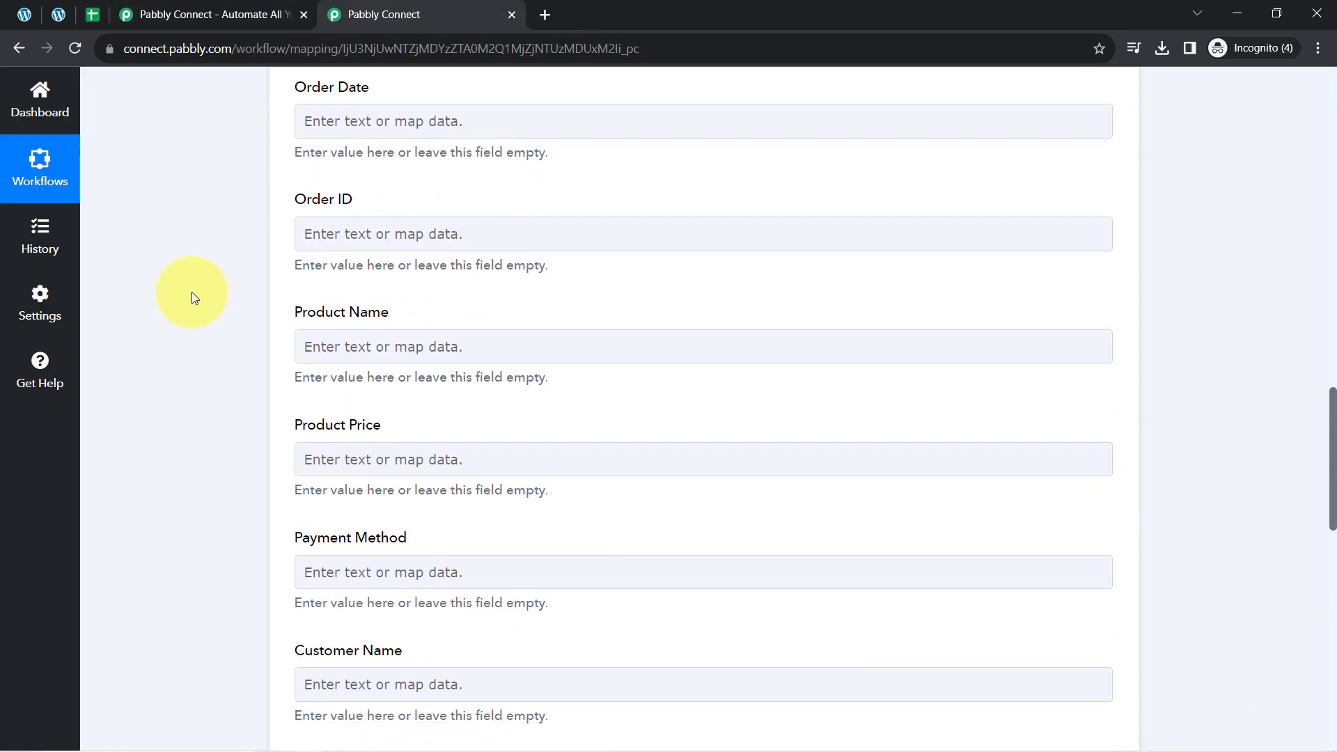
scroll(194, 300, down, 2)
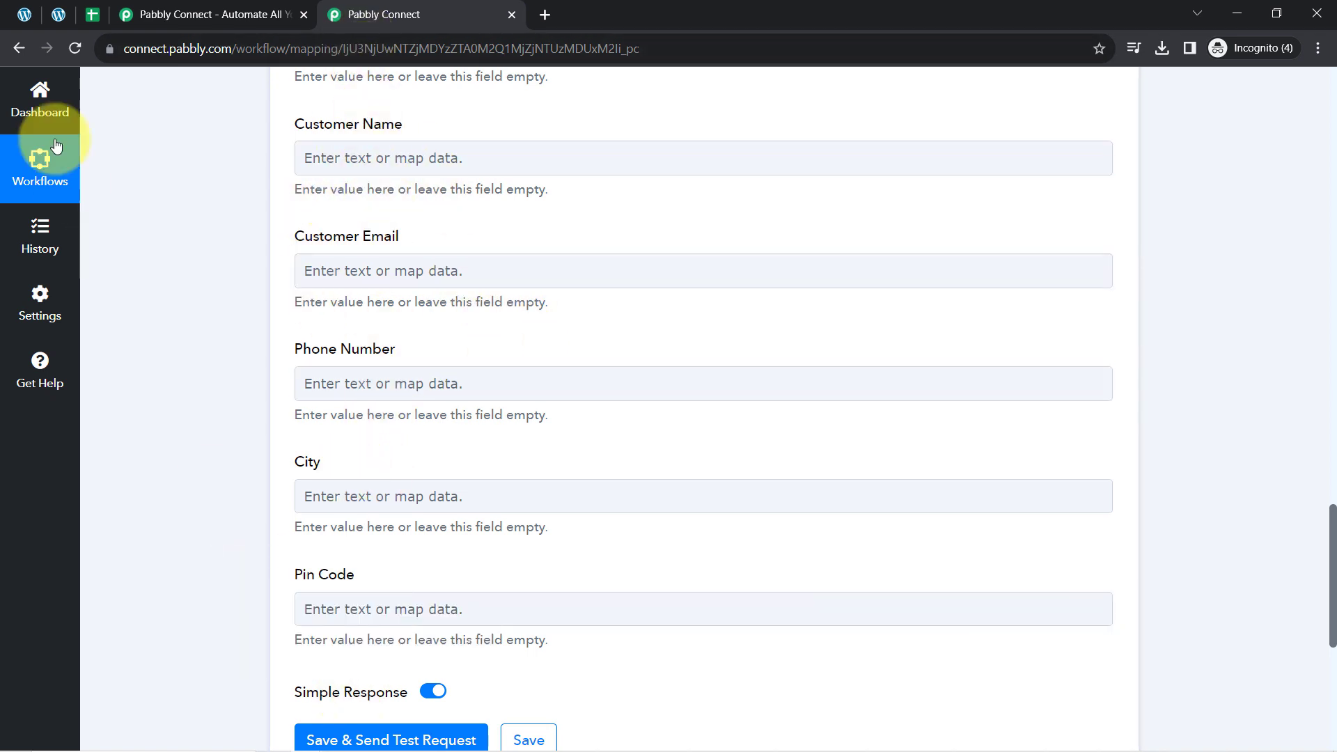
Review the Order Details headers in Google Sheets again, going back from Customer Name to Order Date.
click(91, 13)
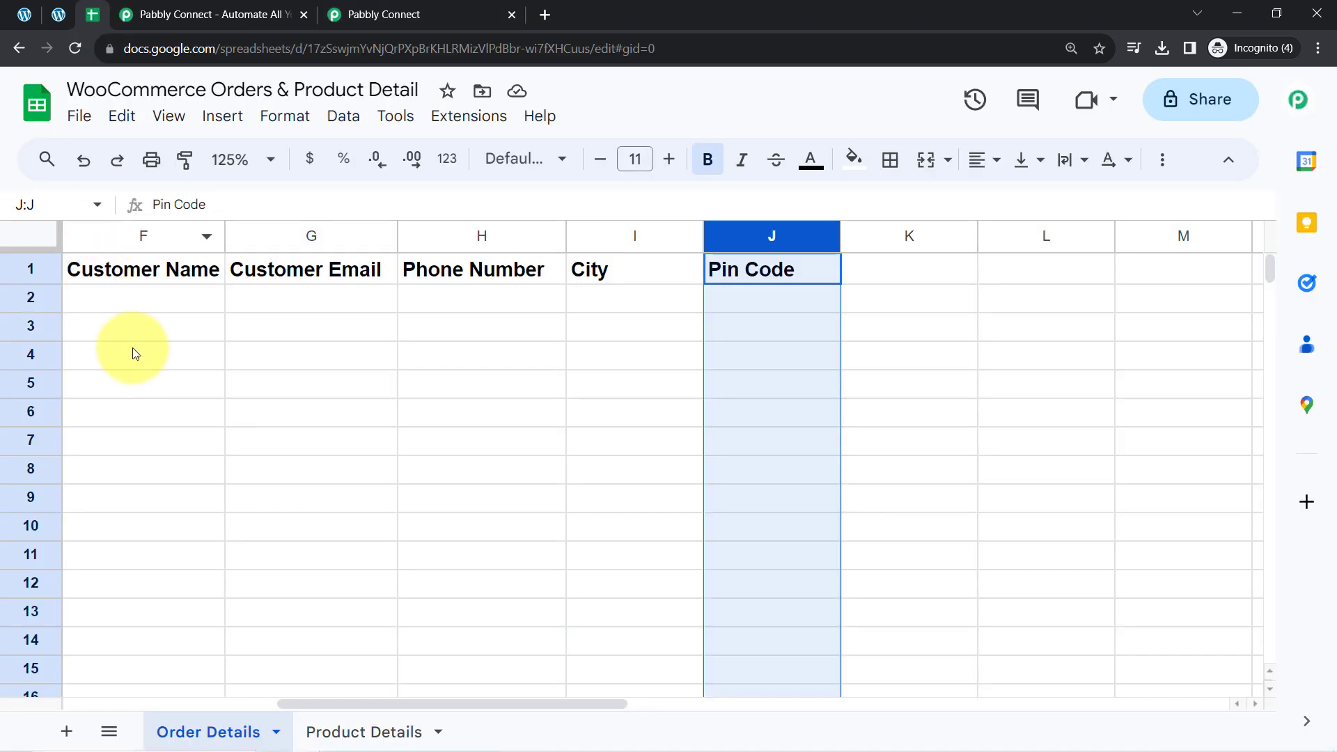
click(134, 353)
key(Left)
key(Left)
key(Left)
key(Left)
key(Left)
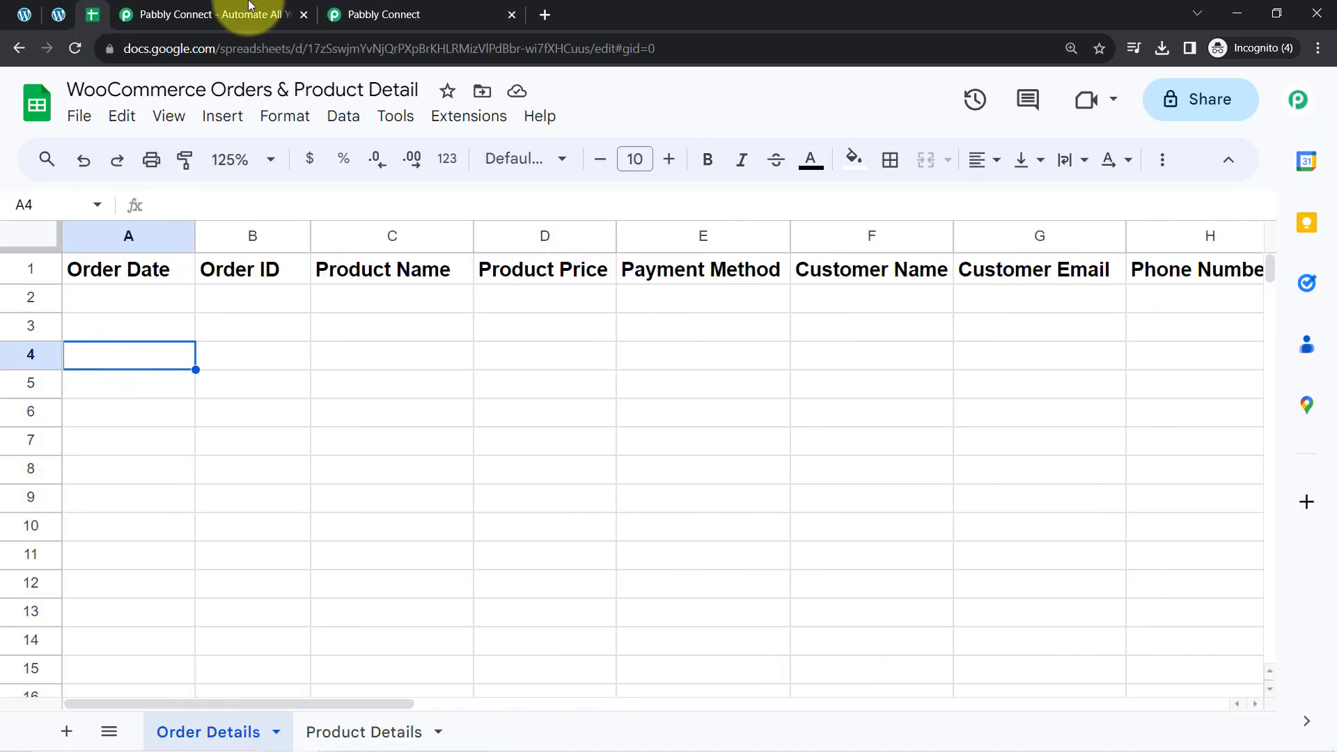
Back in Pabbly Connect, expand the WooCommerce trigger's received response and look through the captured order data.
click(411, 14)
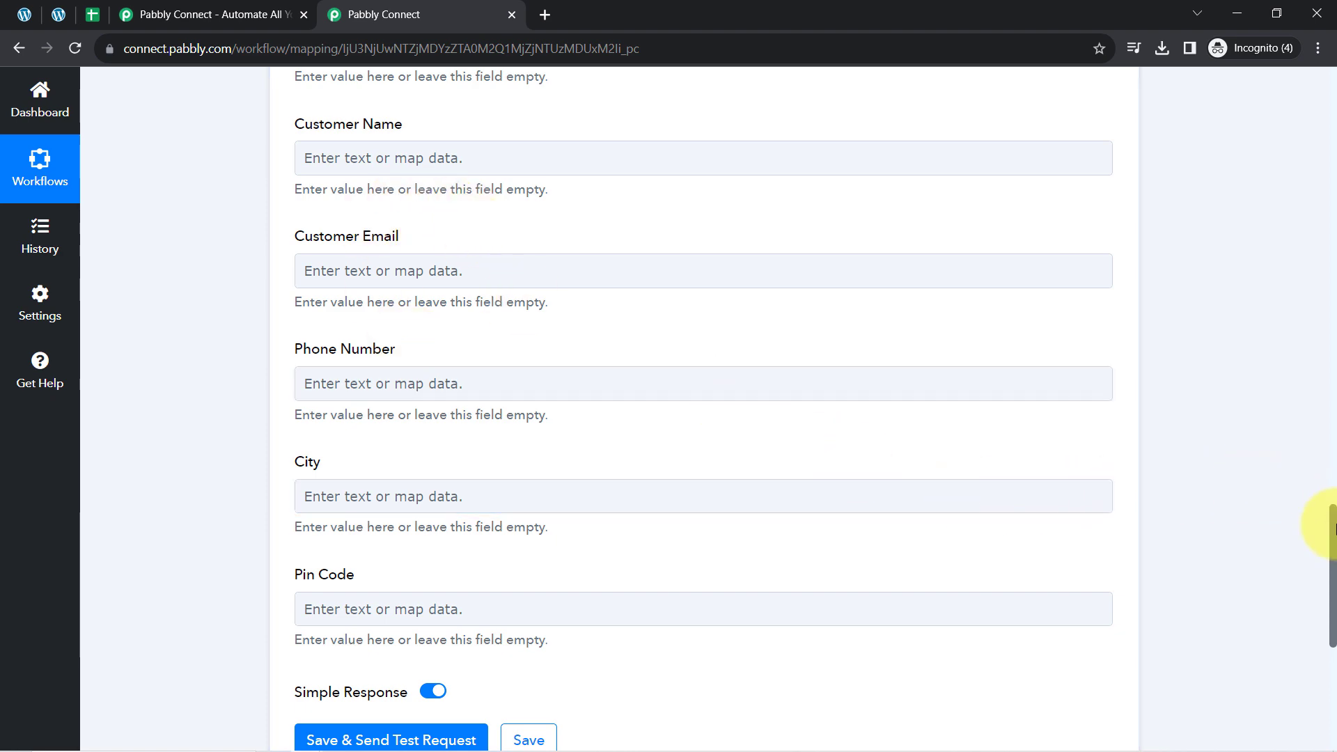
scroll(1320, 400, up, 10)
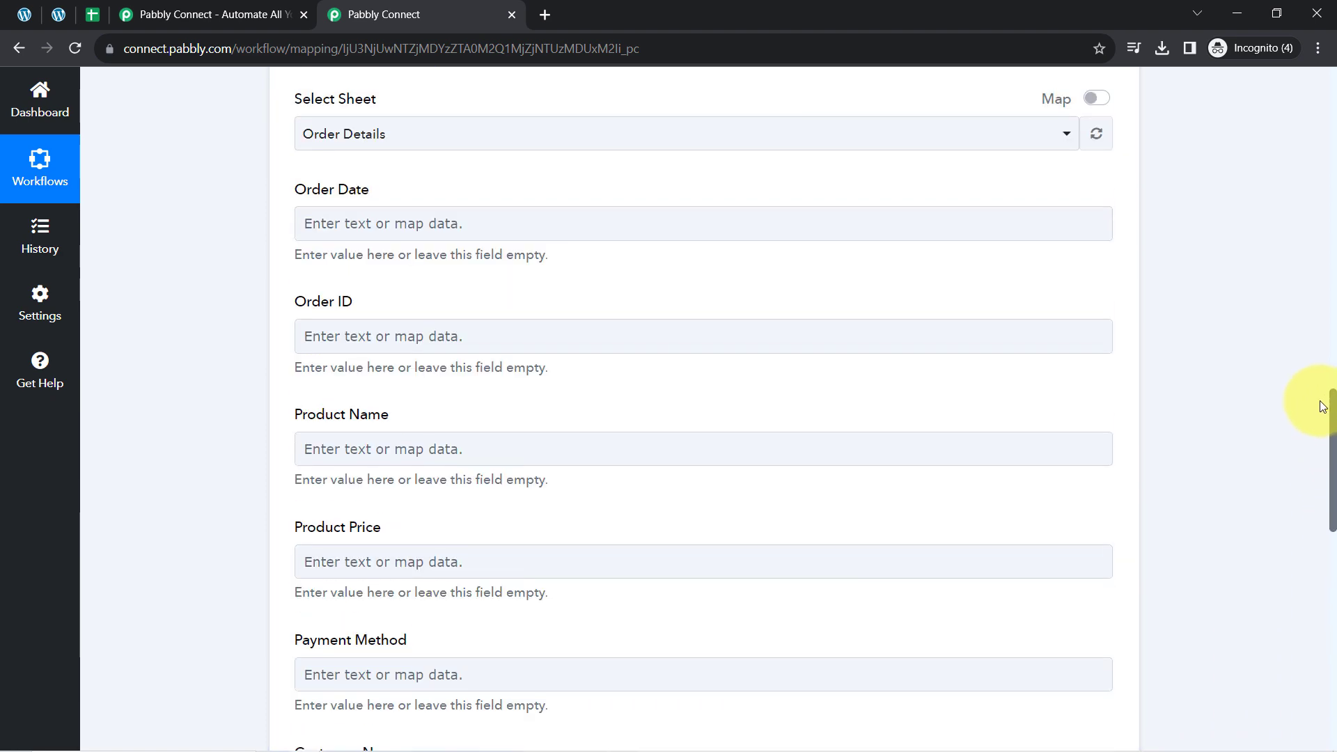
scroll(1319, 392, up, 10)
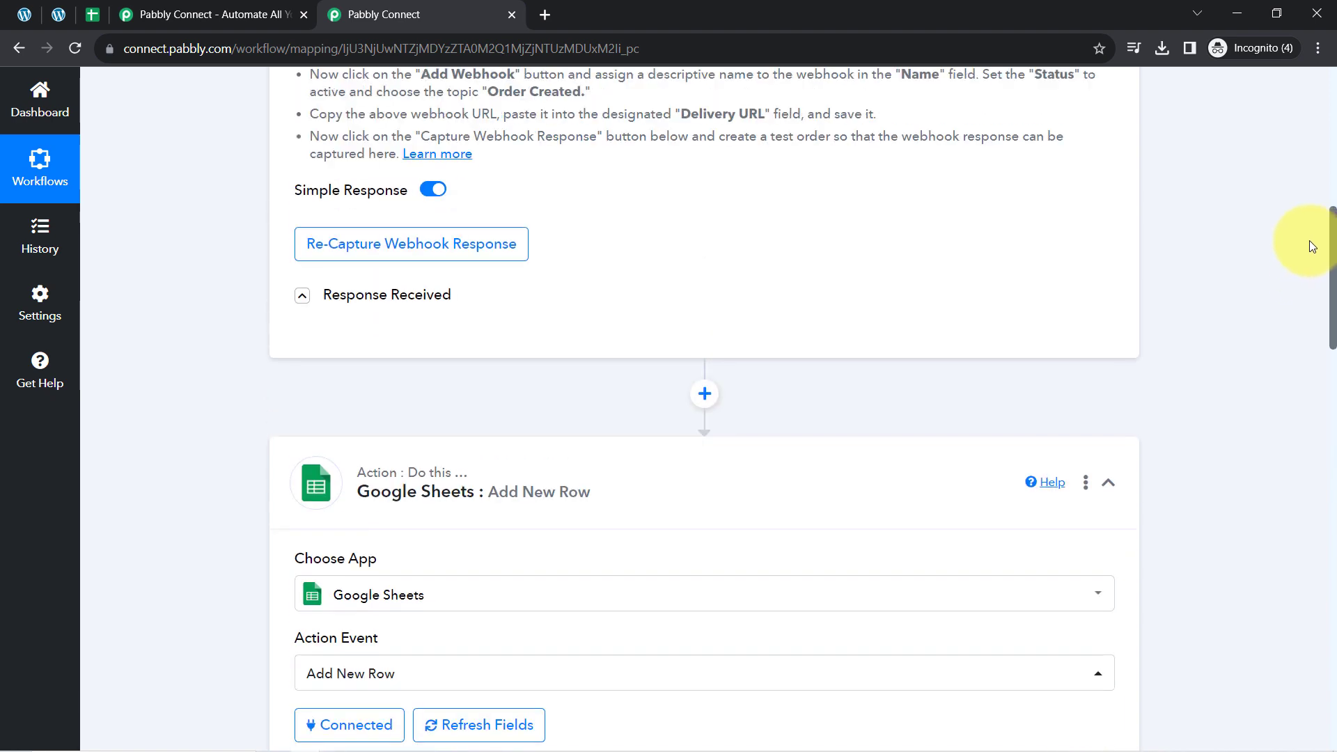
click(352, 304)
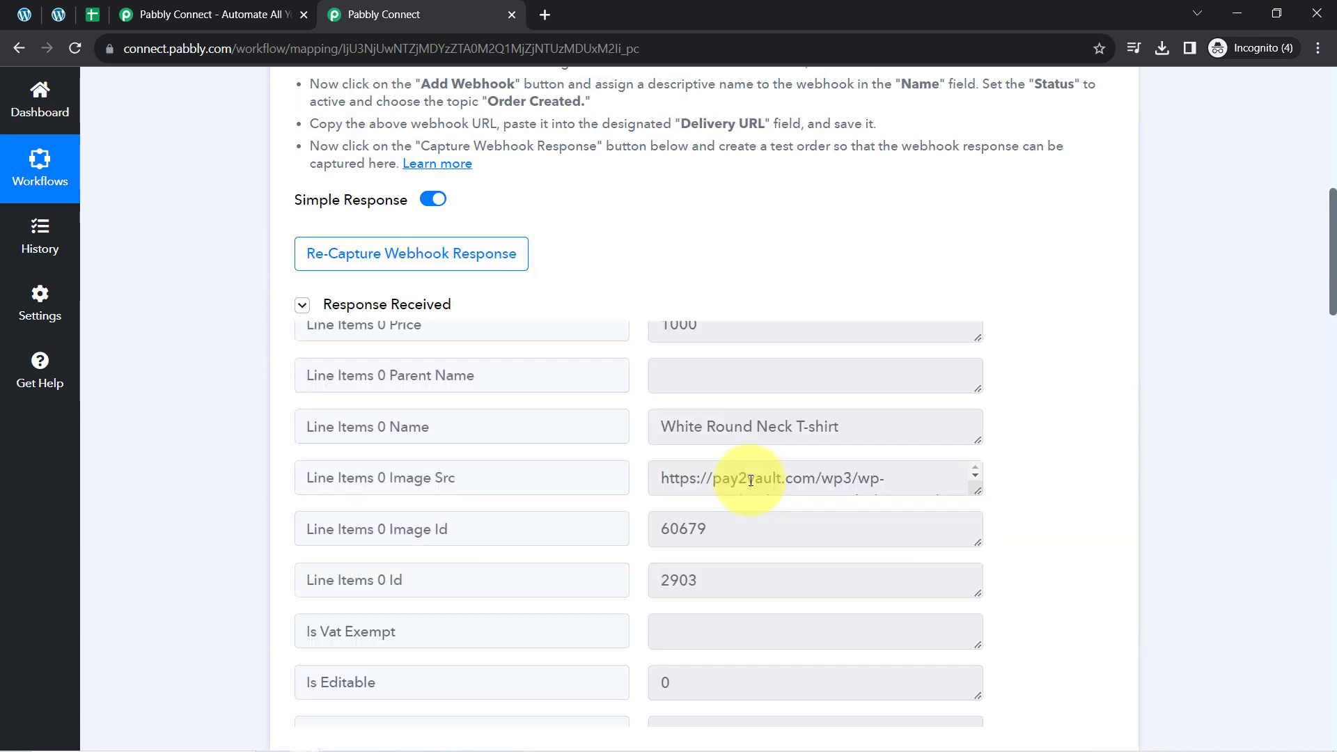
scroll(1316, 216, down, 4)
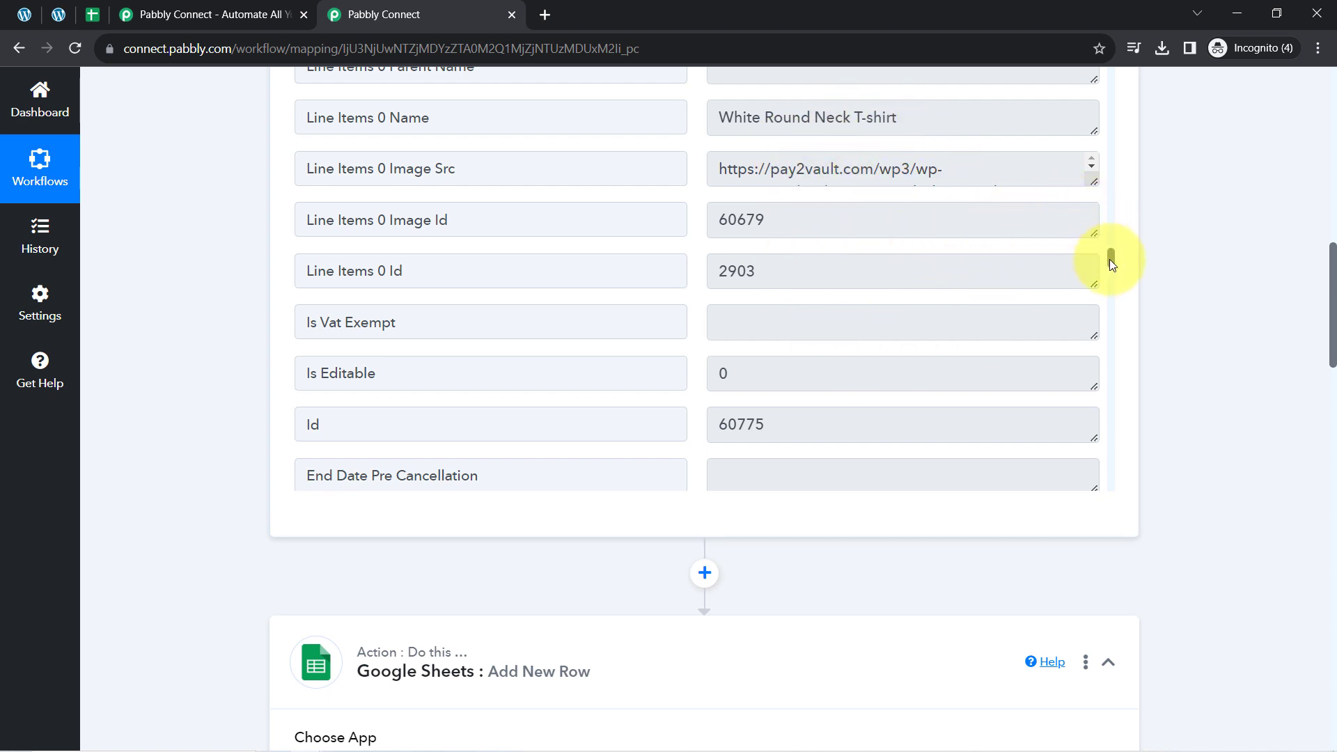
drag(1109, 259, 1103, 147)
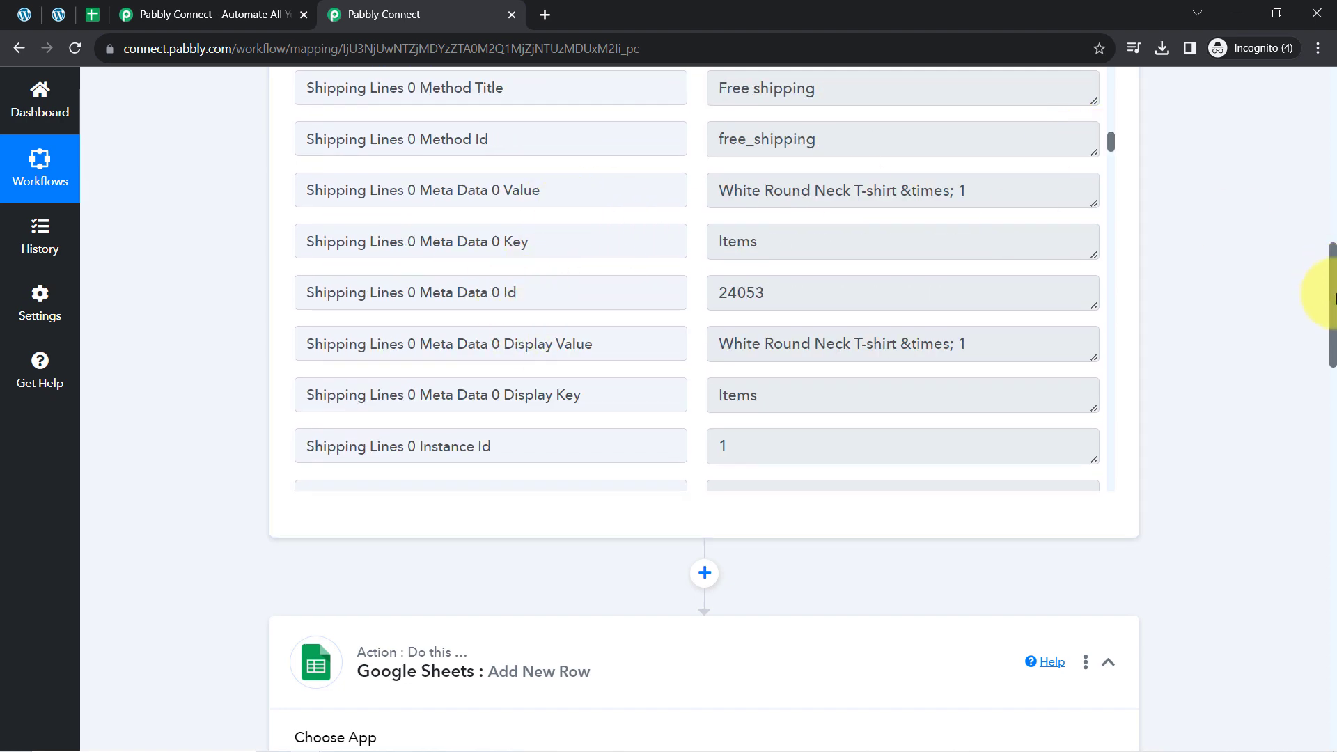
Look over the WooCommerce data offered for mapping in the action's Order Date field, and close the list.
drag(1333, 296, 1331, 424)
click(378, 383)
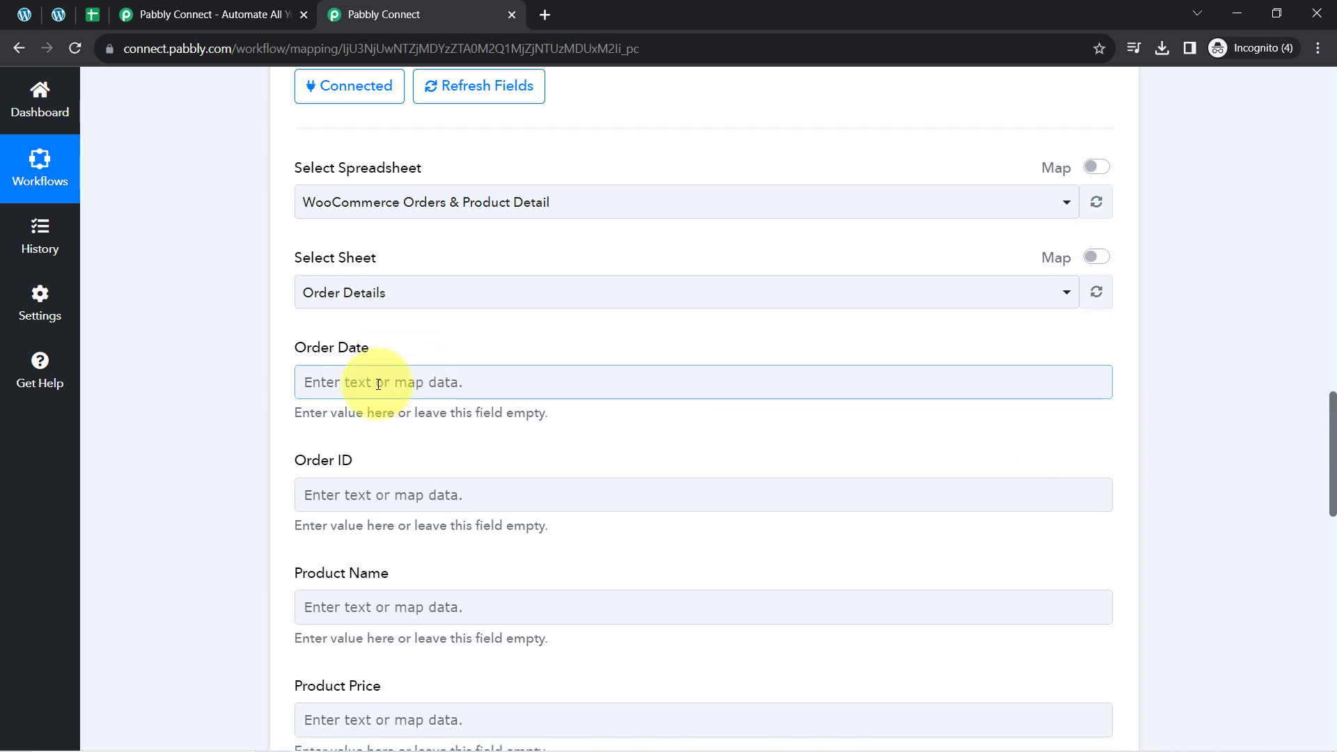
click(357, 534)
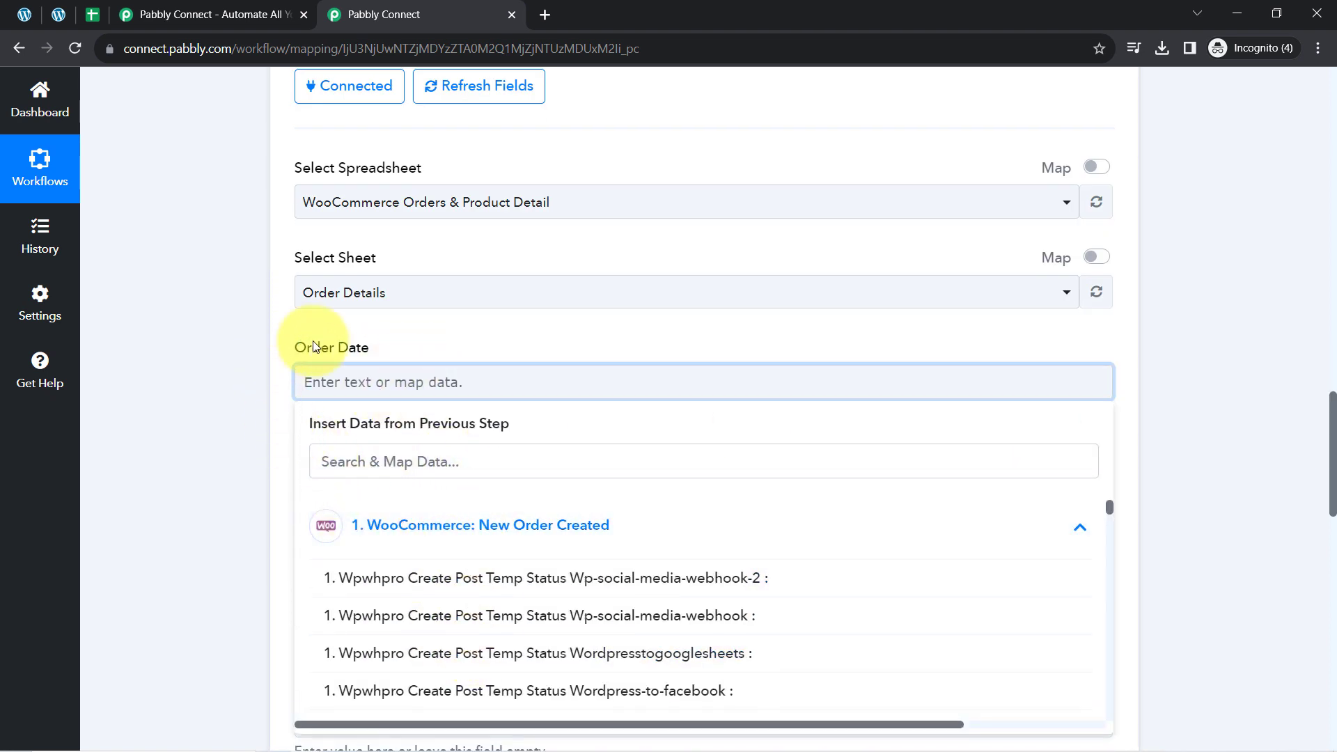
click(232, 394)
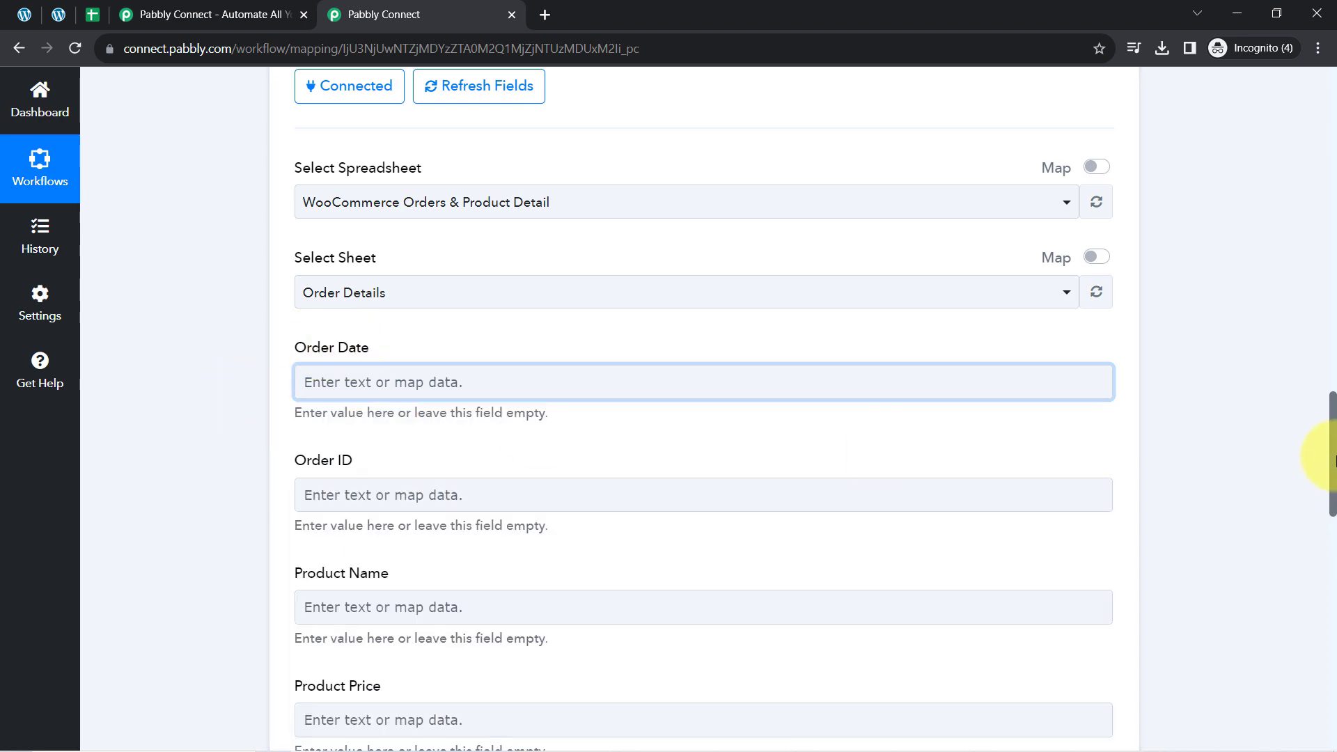
Search the page for "date" and highlight the Date Paid value in the WooCommerce response.
drag(1334, 453, 1330, 300)
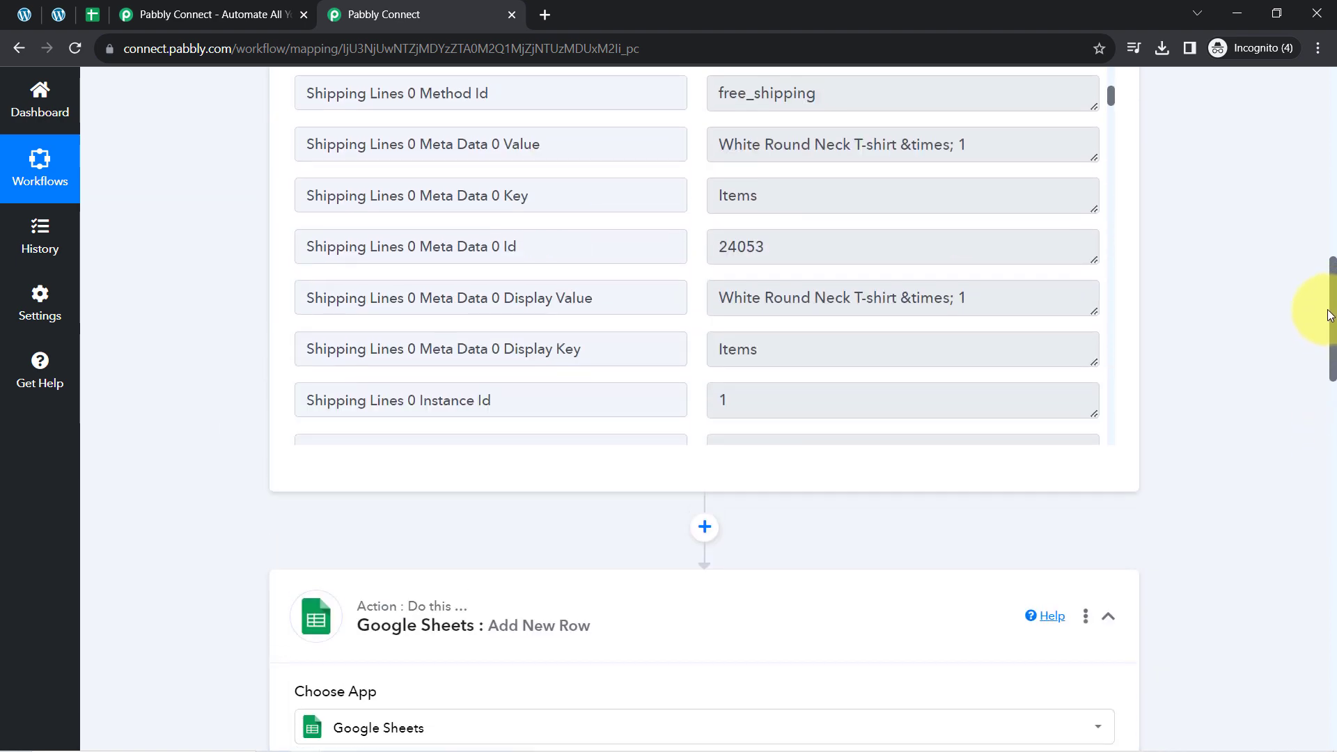
key(ctrl+f)
text(da)
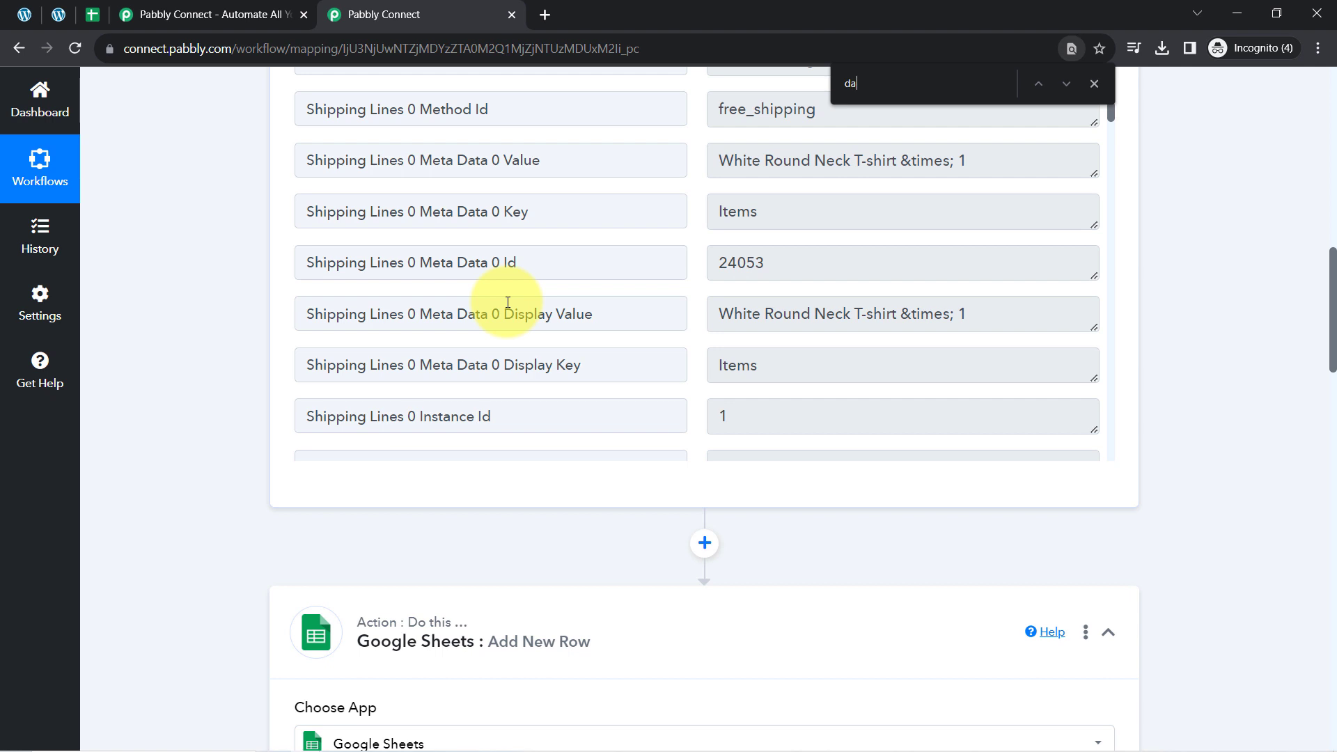
text(te)
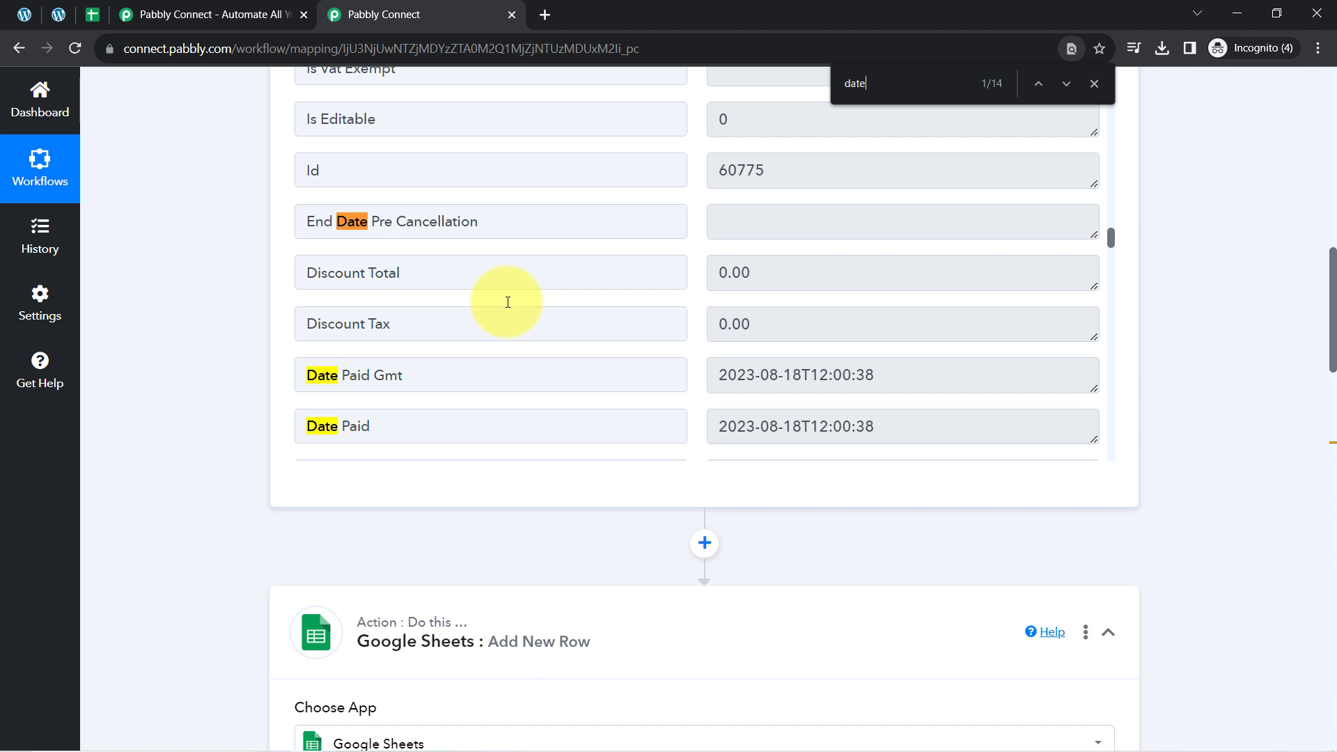
drag(741, 420, 881, 423)
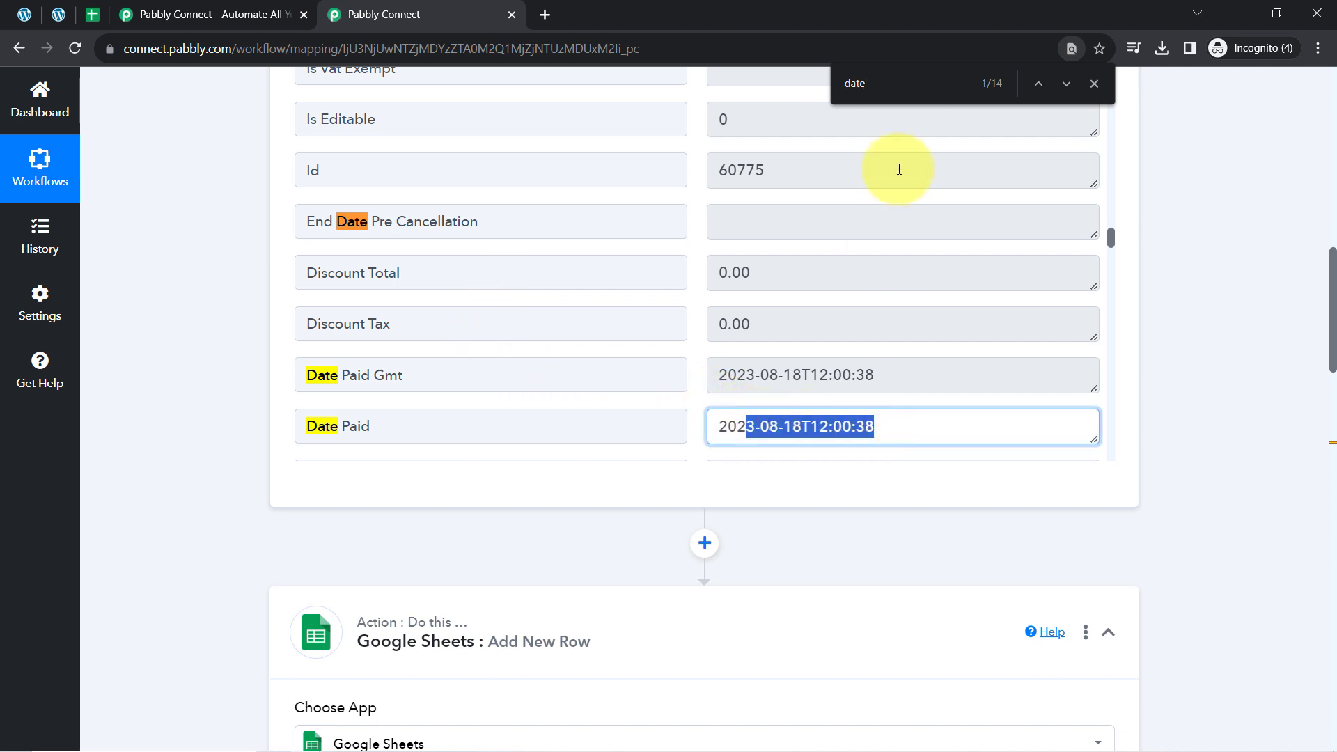
Go through the remaining "date" matches on the page until the search returns to the first one.
click(936, 79)
key(Return)
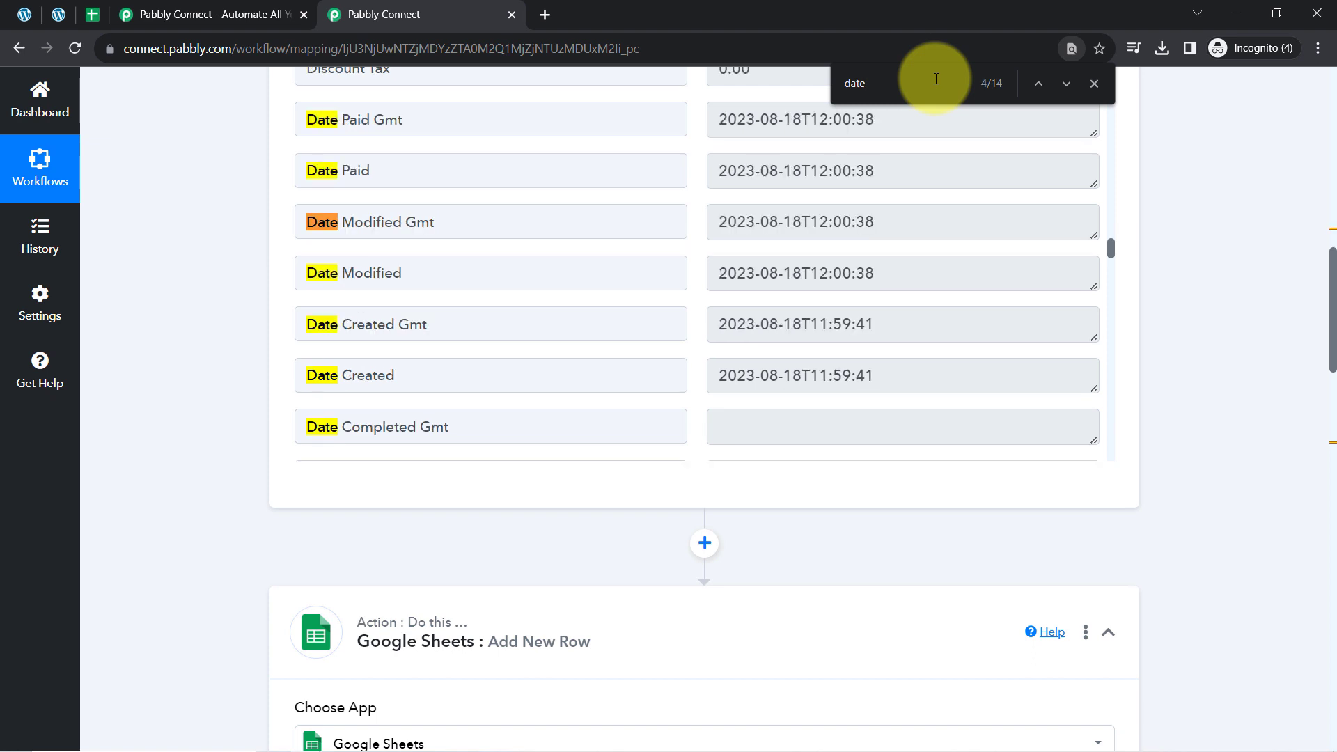
key(Return)
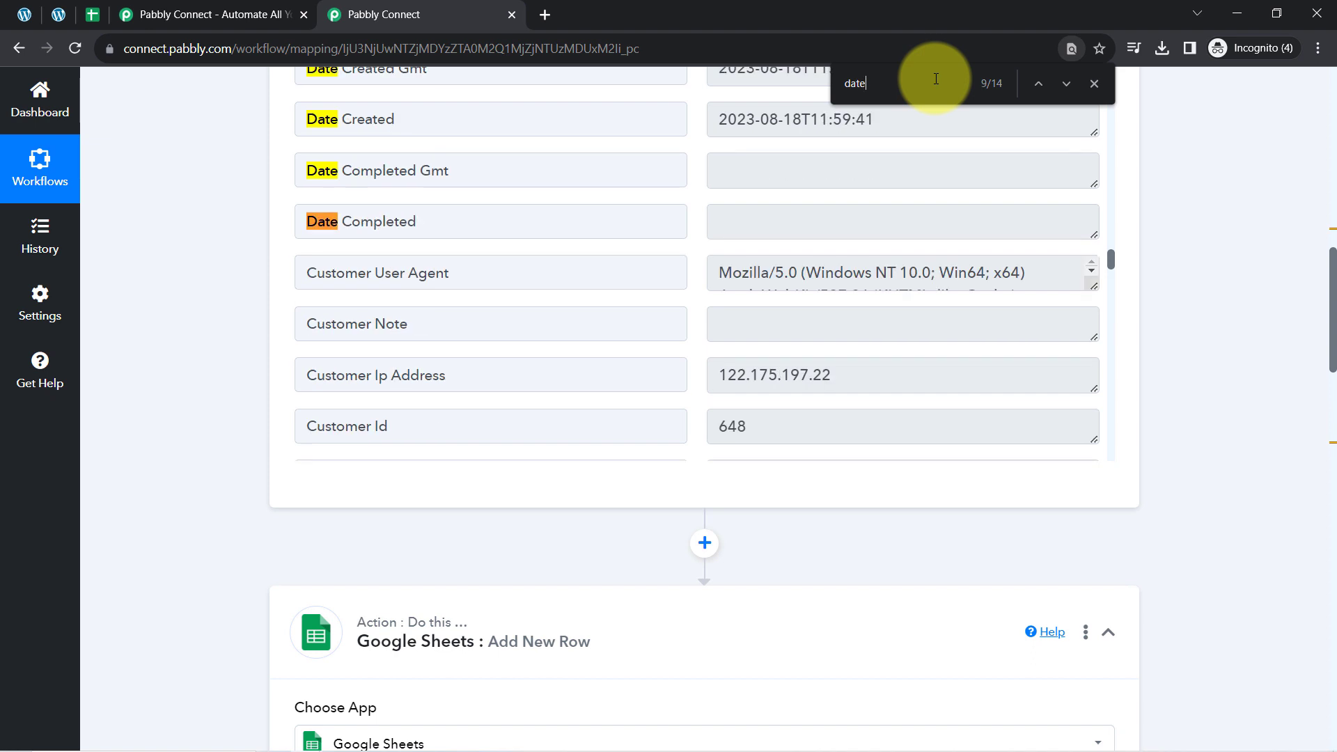
key(Return)
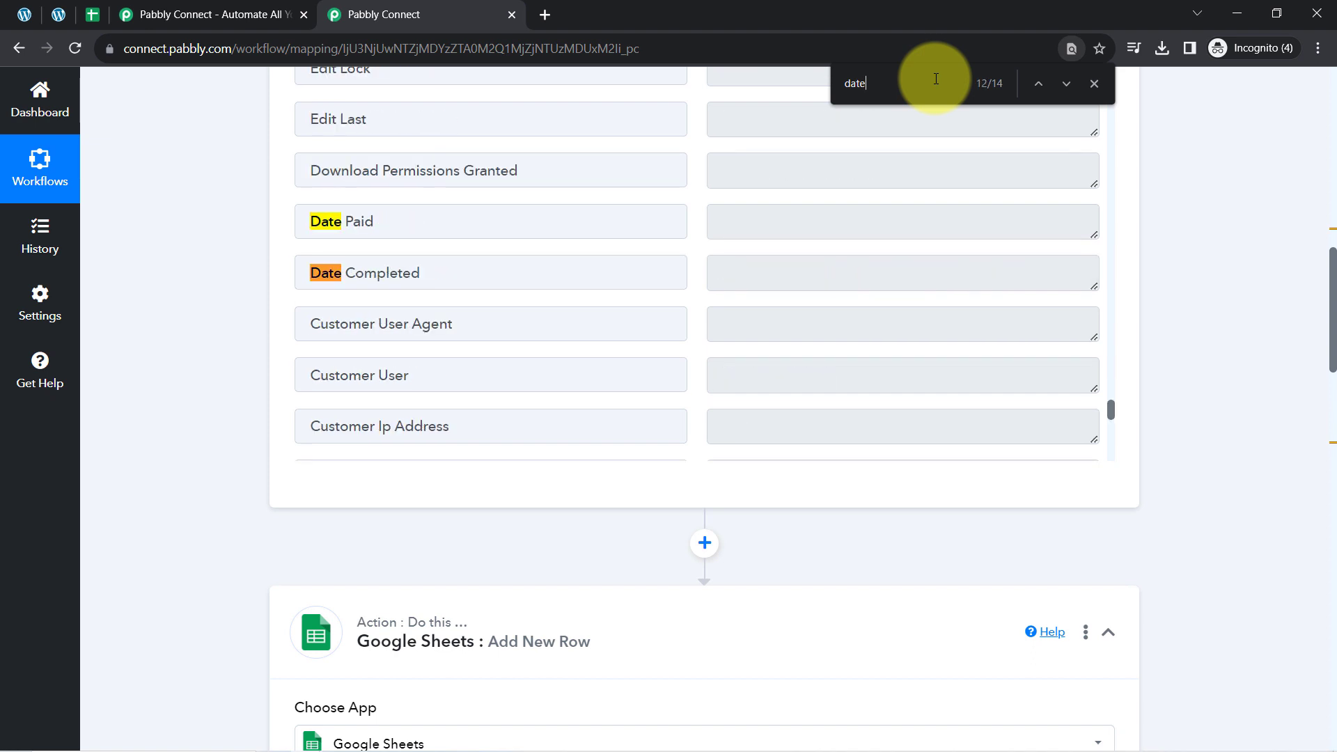
key(Return)
key(Return)
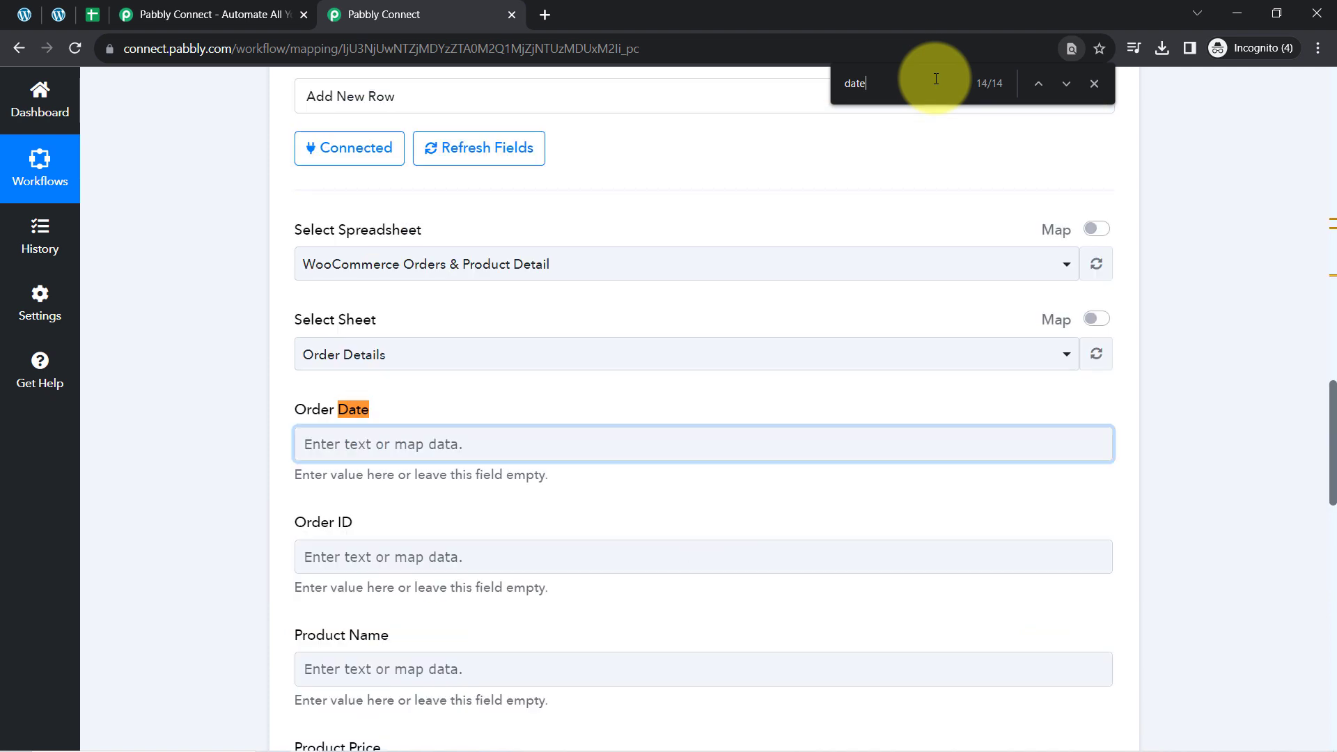
key(Return)
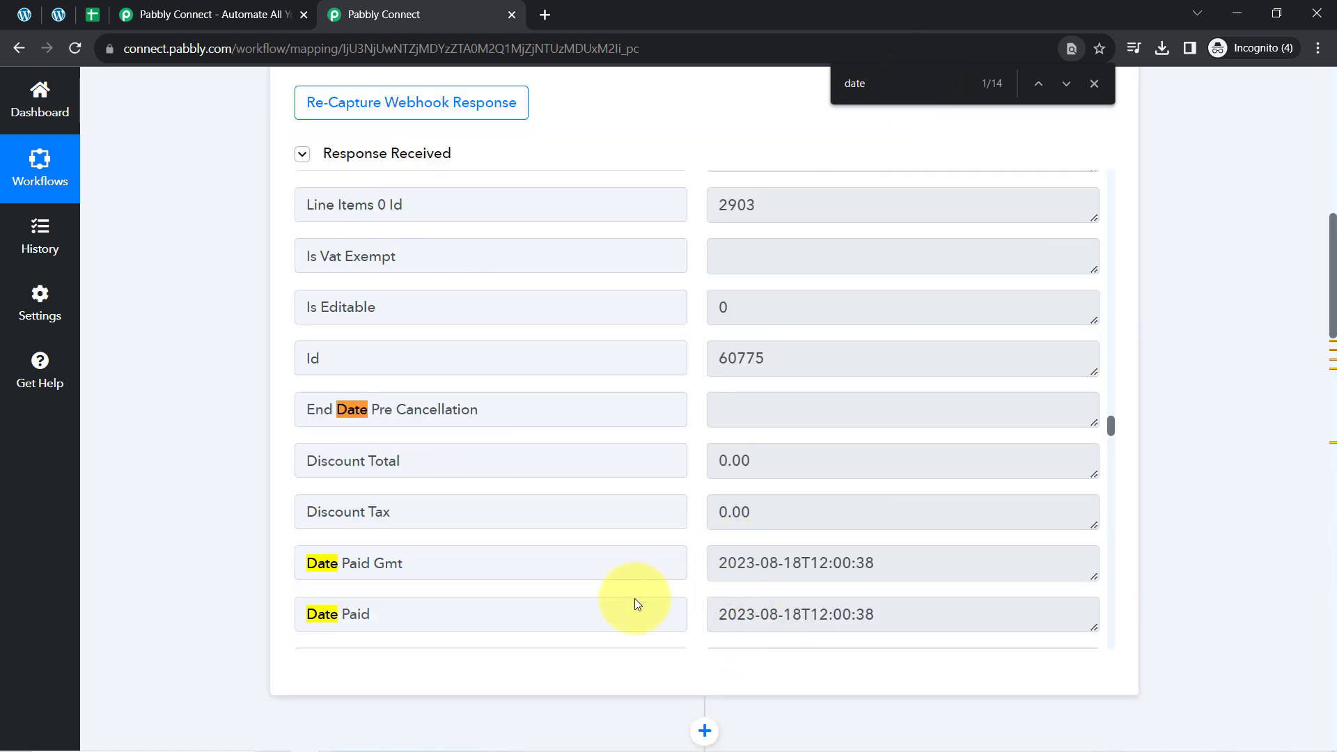
Examine the Date Paid entry in the received response, highlighting its label and the date part of its value.
drag(371, 614, 330, 614)
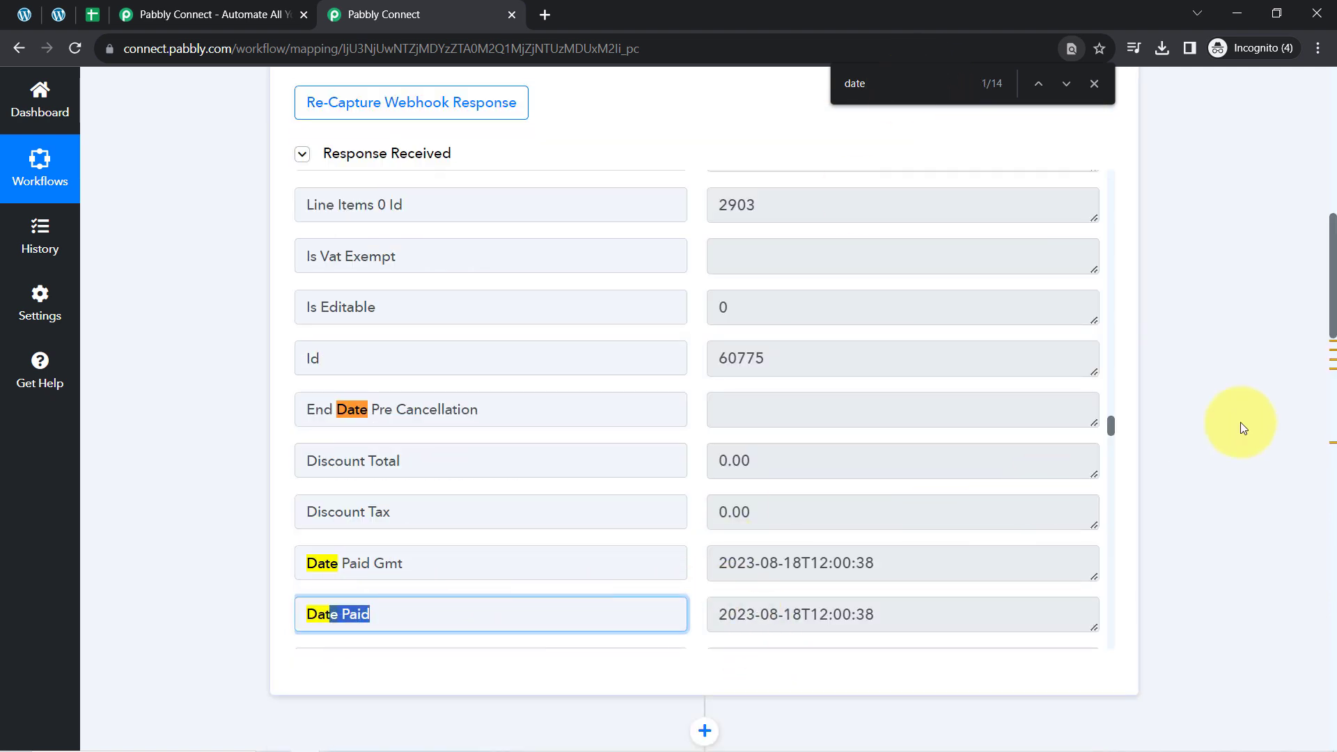
drag(1109, 423, 1110, 436)
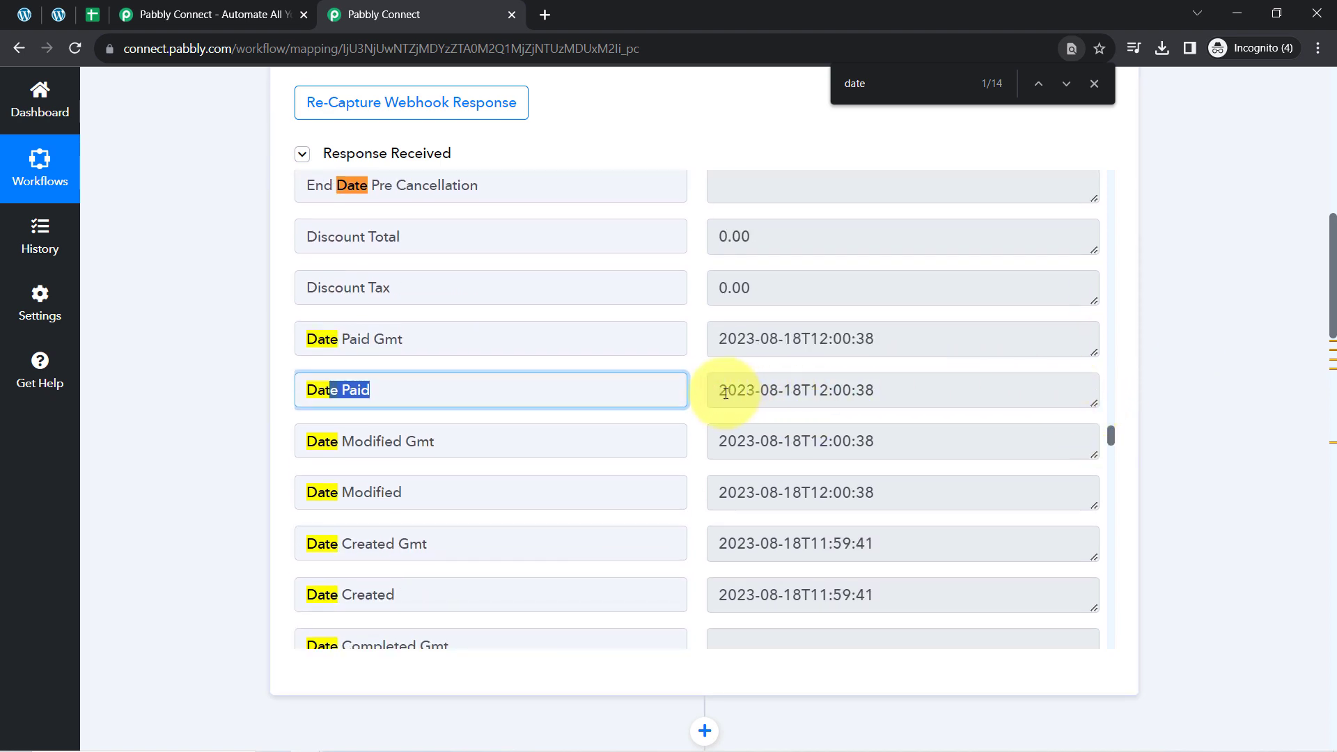
drag(726, 391, 792, 388)
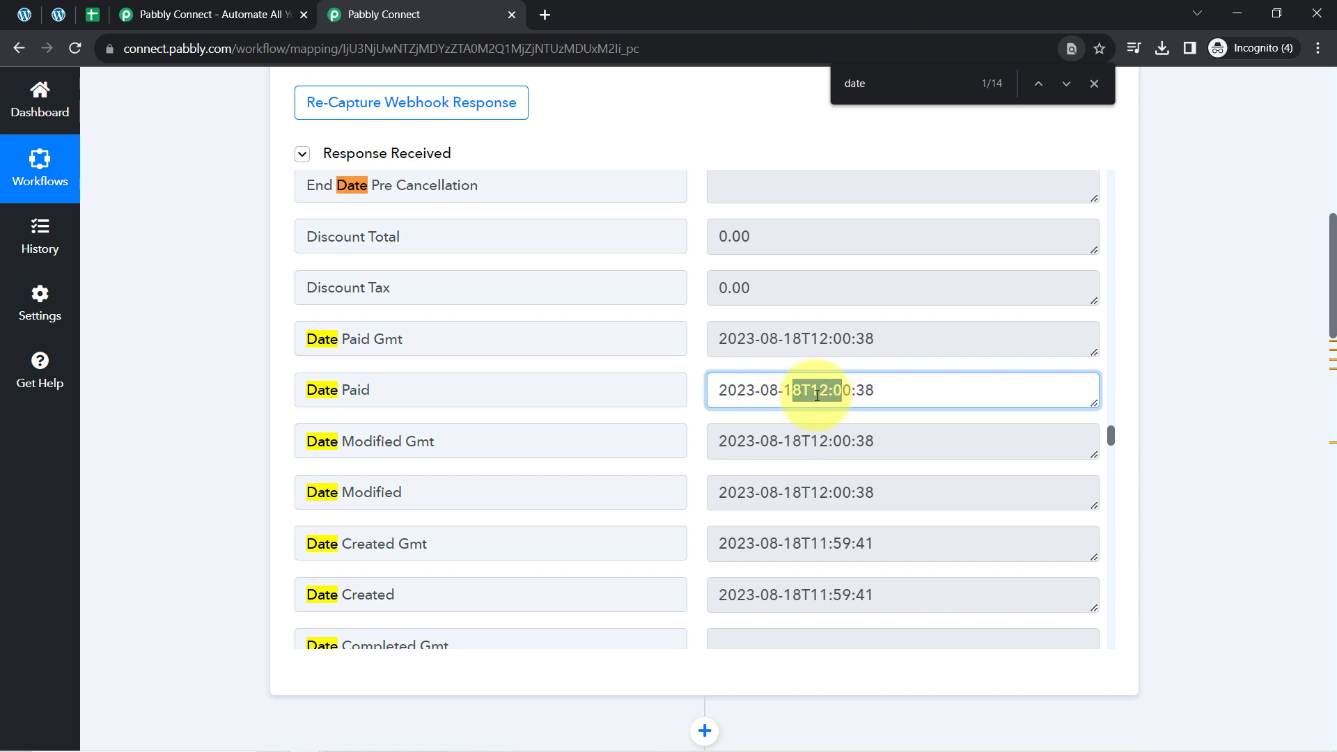
click(128, 429)
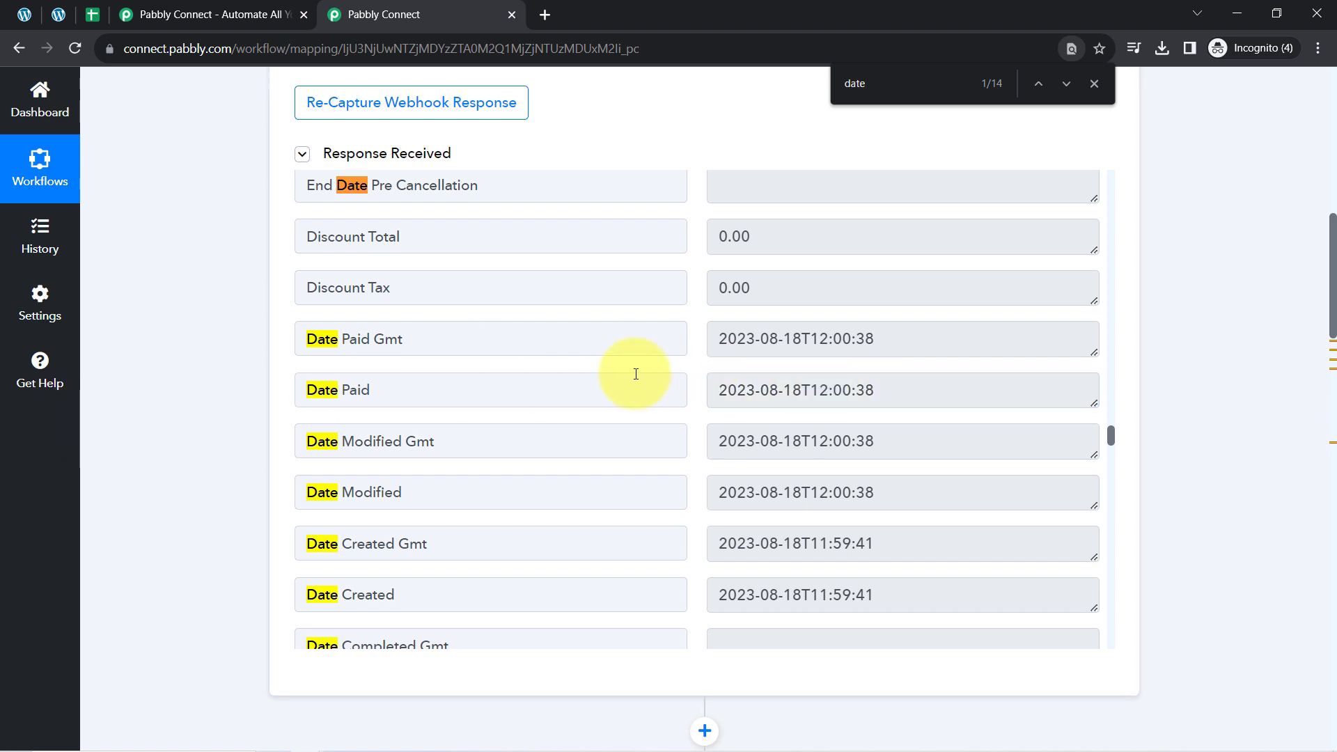
drag(720, 391, 801, 385)
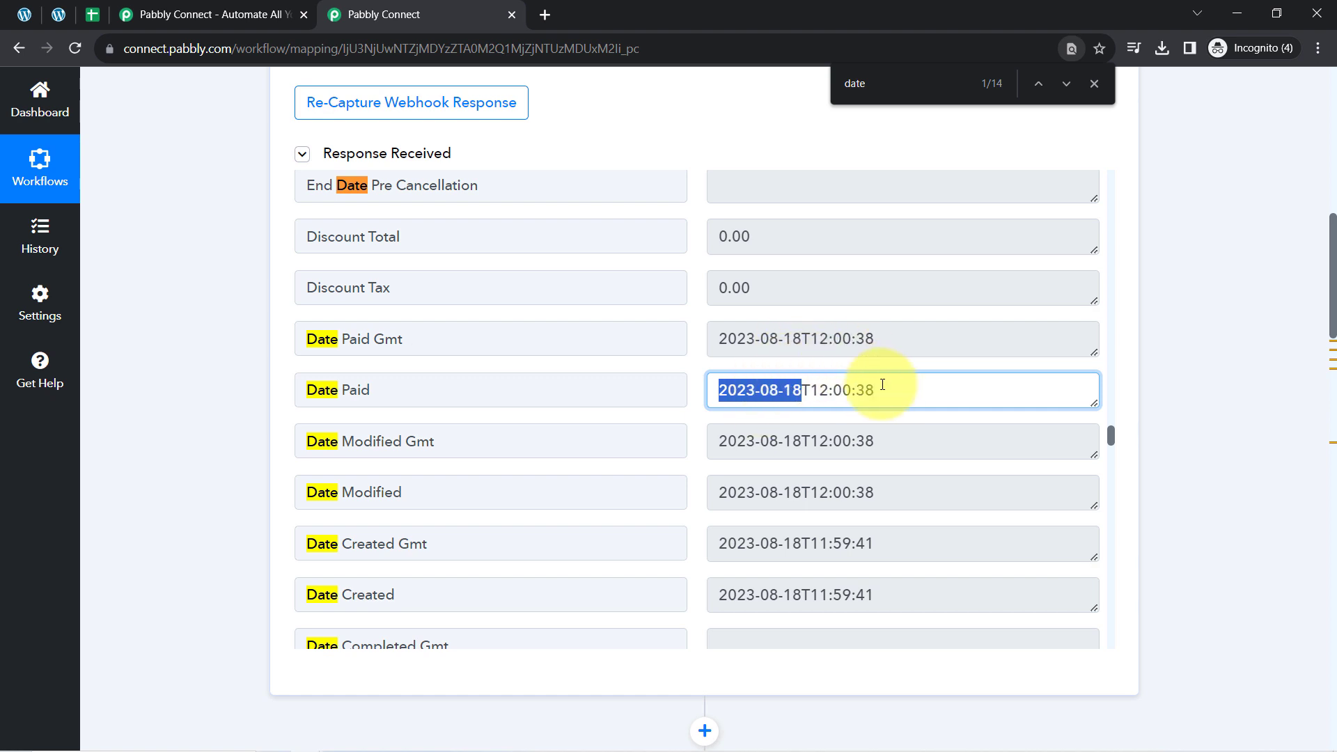
Map the Order Date field to the WooCommerce Date Paid value, searching the order data for "date".
drag(1331, 289, 1315, 502)
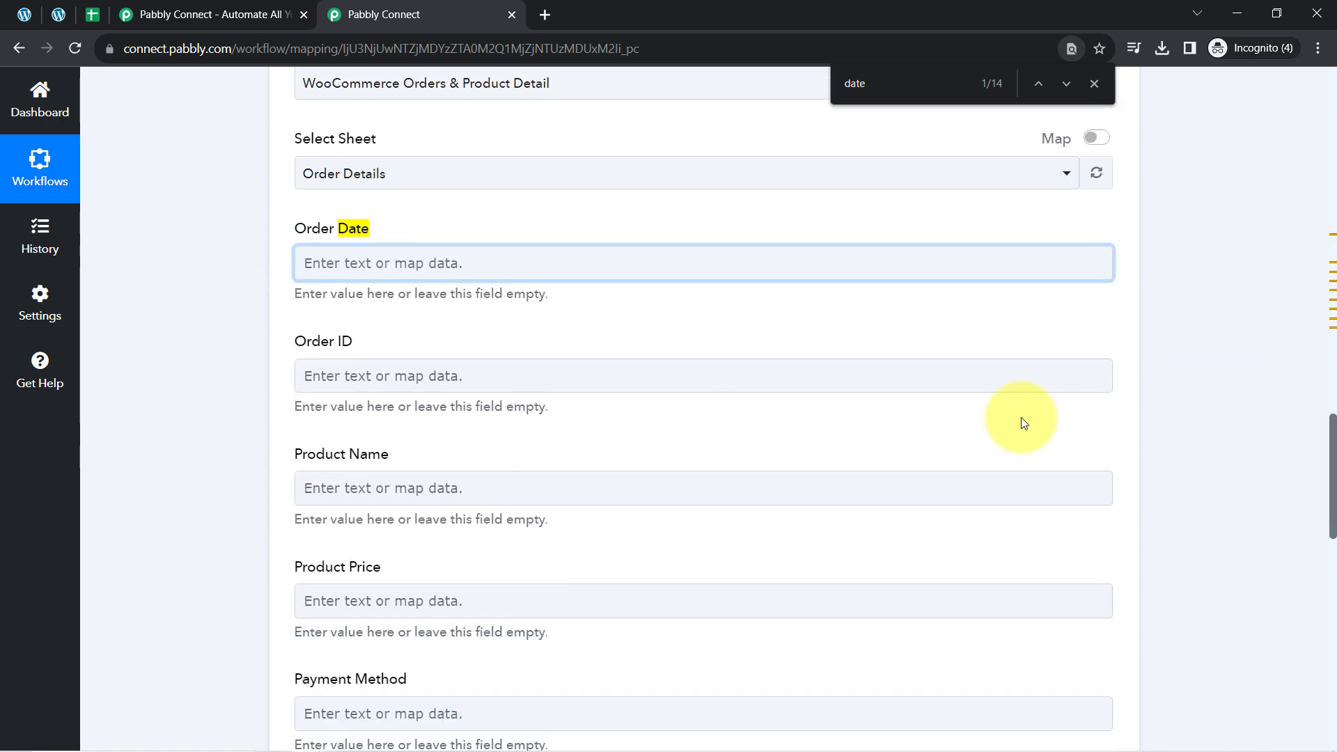
click(388, 264)
click(338, 362)
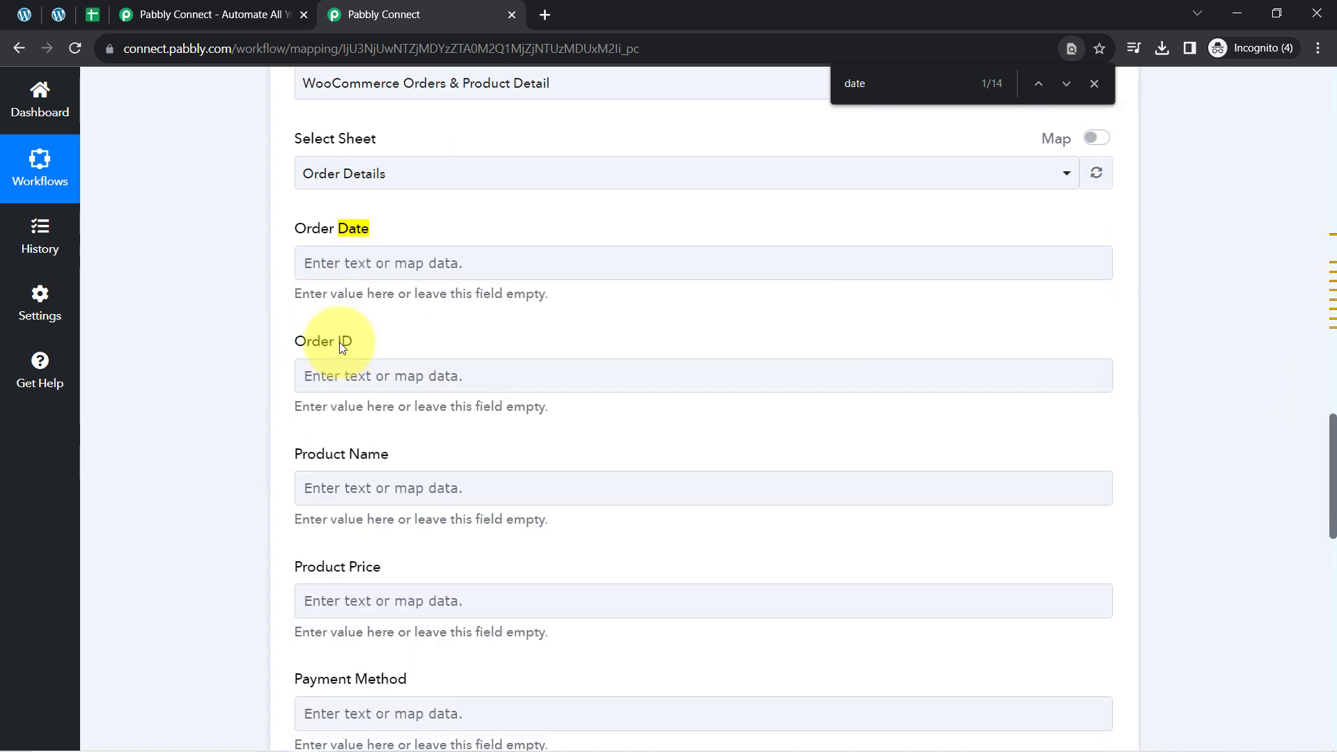
click(340, 269)
click(354, 341)
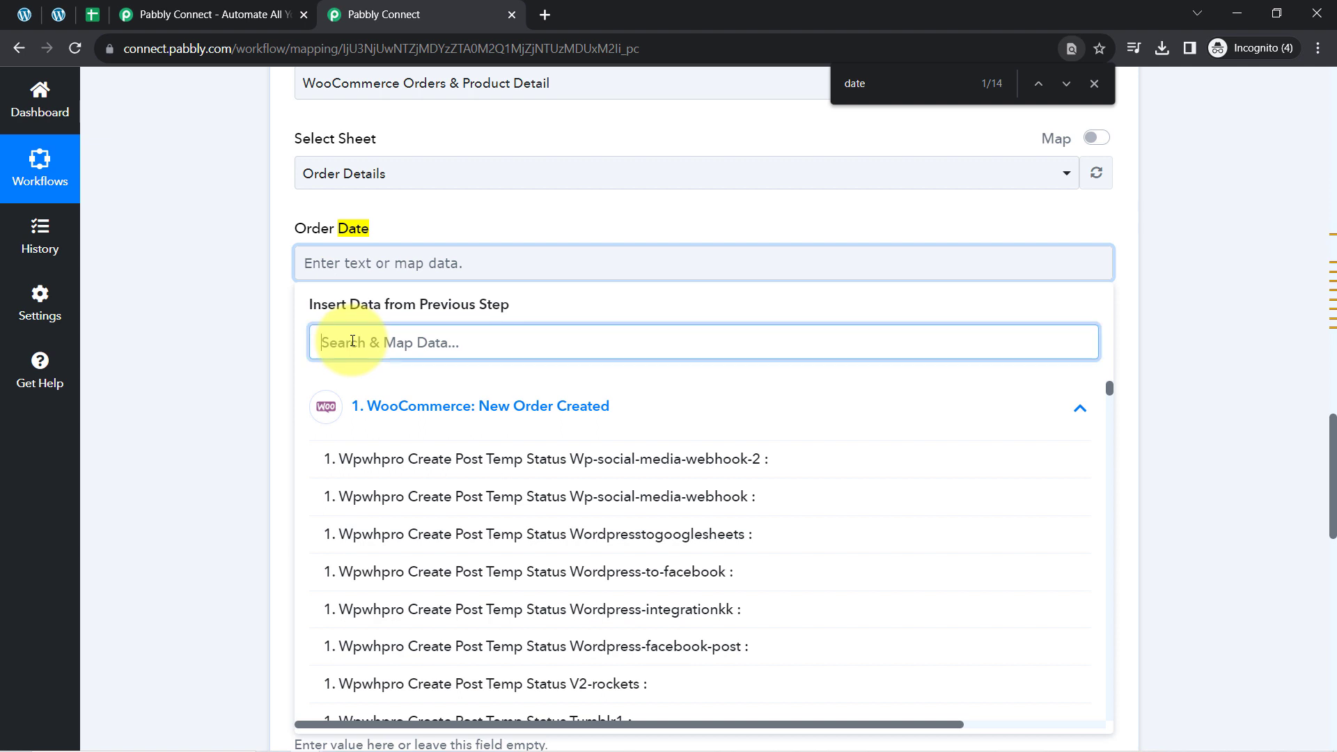
text(date)
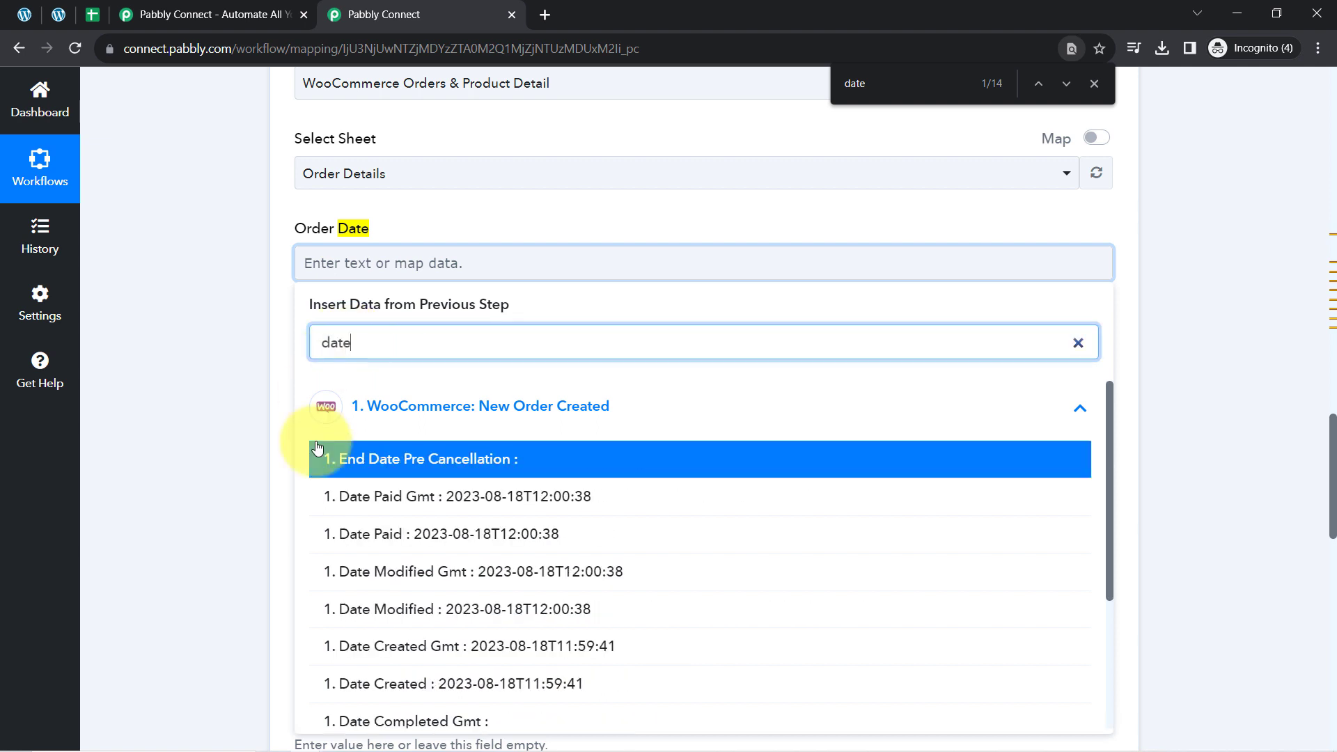
click(370, 540)
click(265, 390)
Map the Order ID field to the WooCommerce order's plain Id value, searching for "order id" and then "id".
click(380, 388)
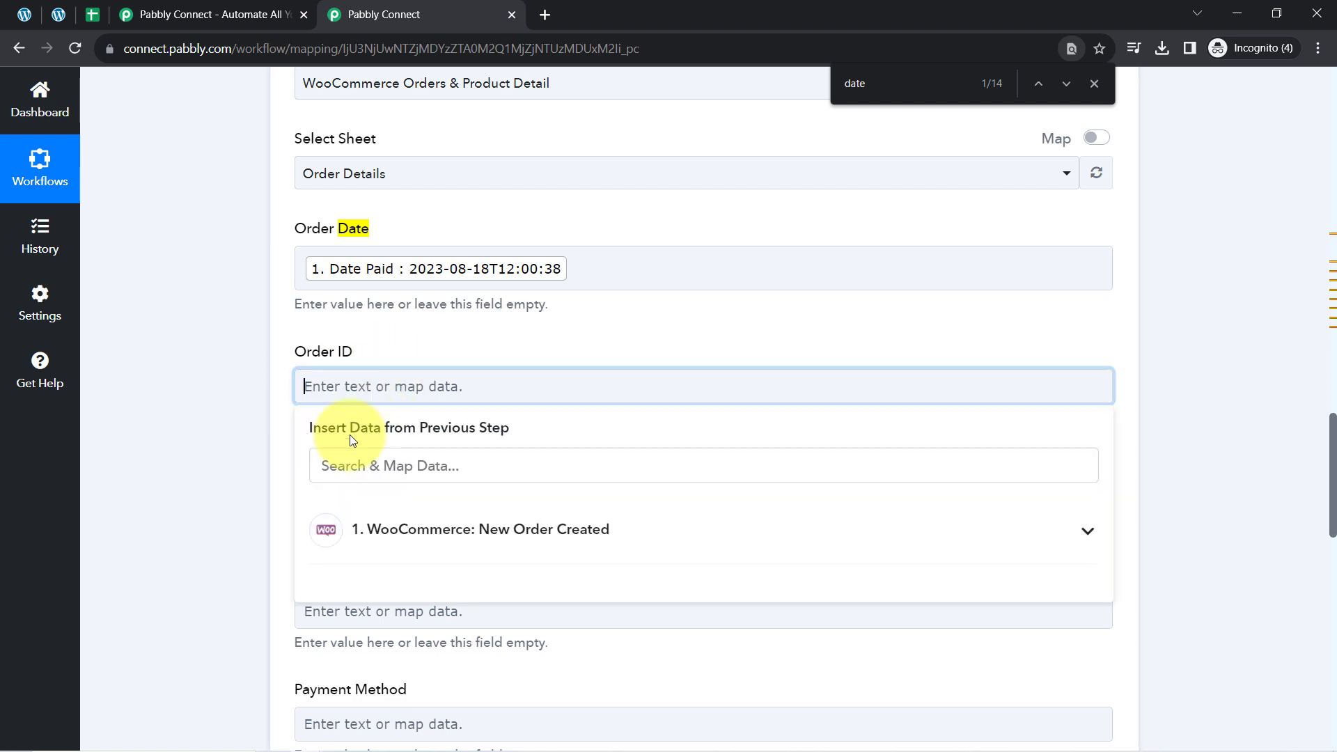
click(341, 468)
text(order id)
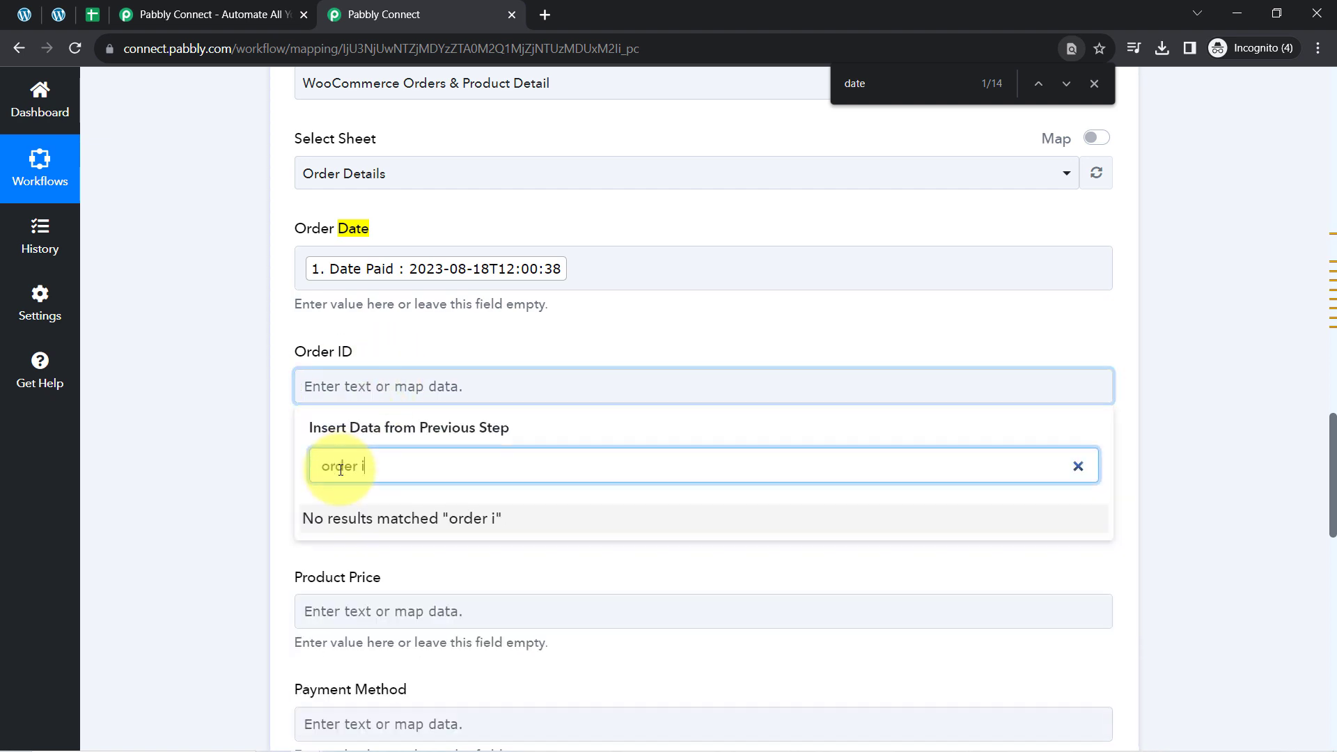
key(BackSpace)
key(BackSpace)
key(BackSpace)
key(BackSpace)
key(BackSpace)
key(BackSpace)
key(BackSpace)
text(id)
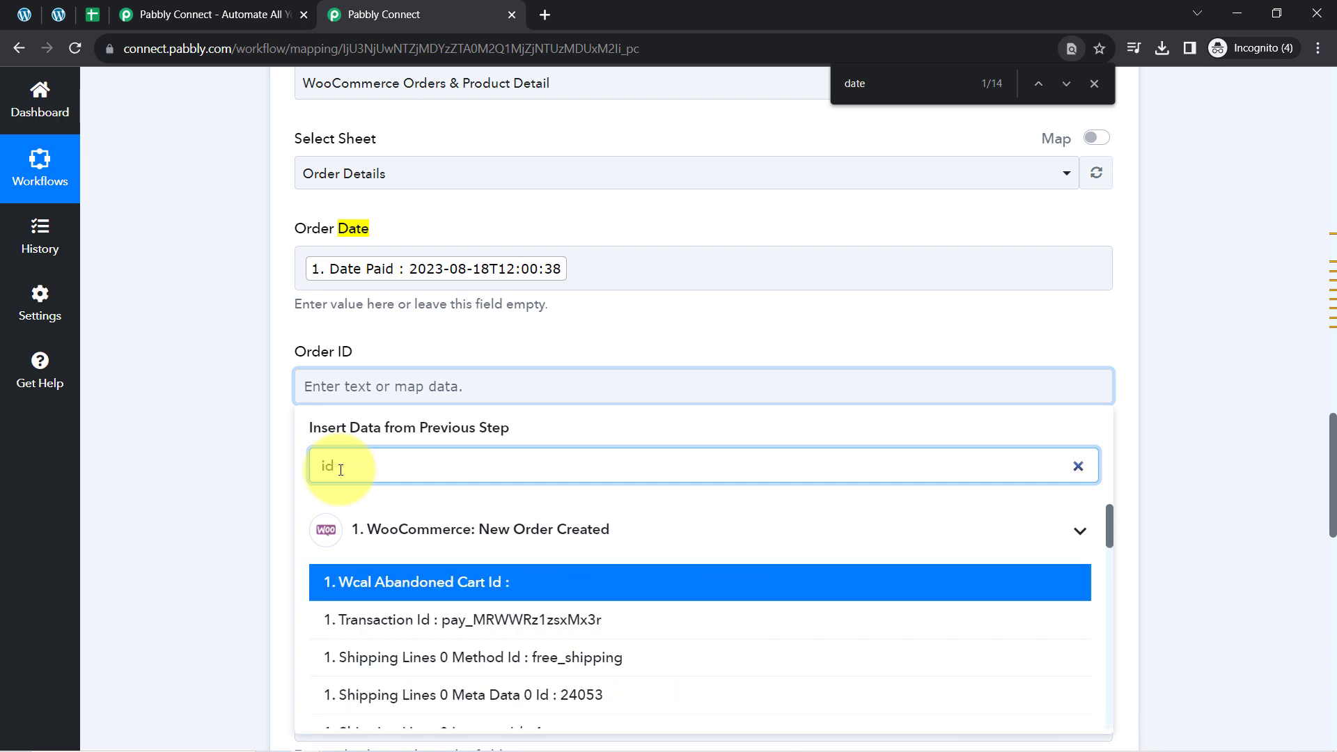
scroll(296, 502, down, 4)
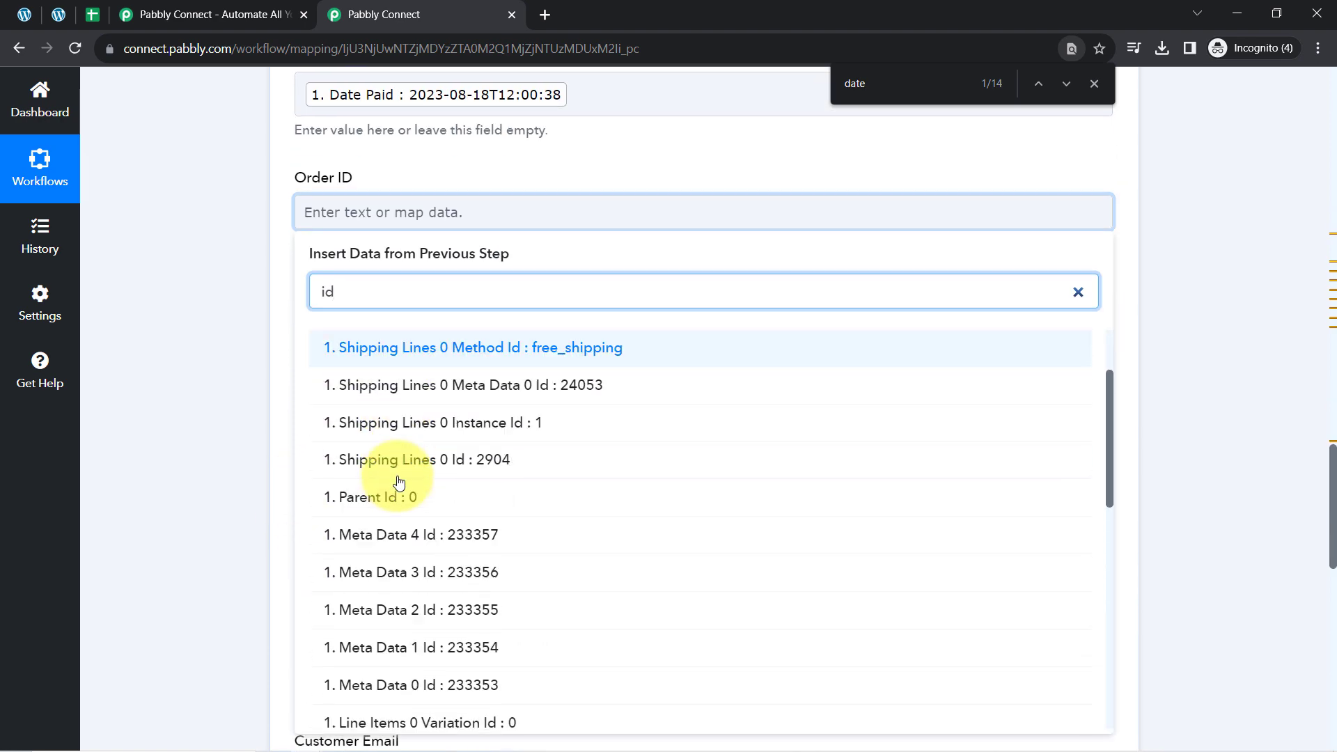
scroll(399, 483, down, 1)
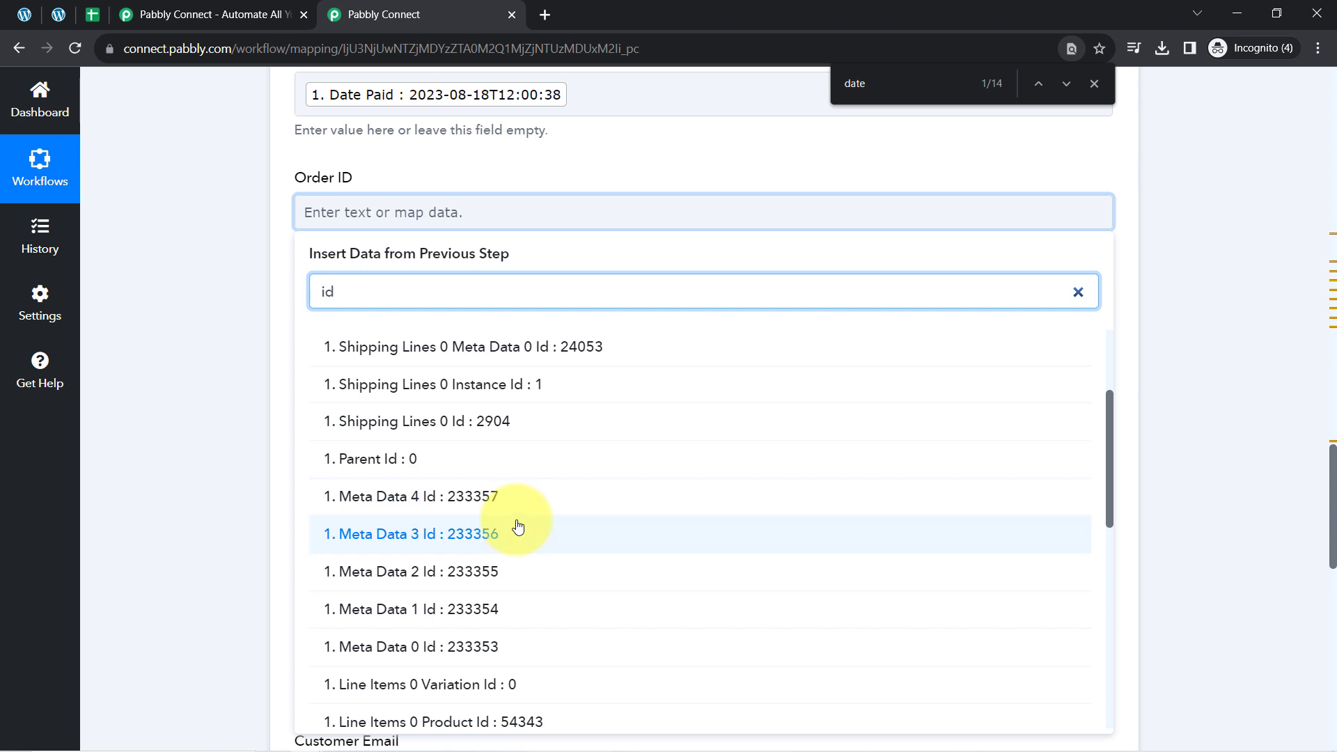
scroll(518, 528, down, 3)
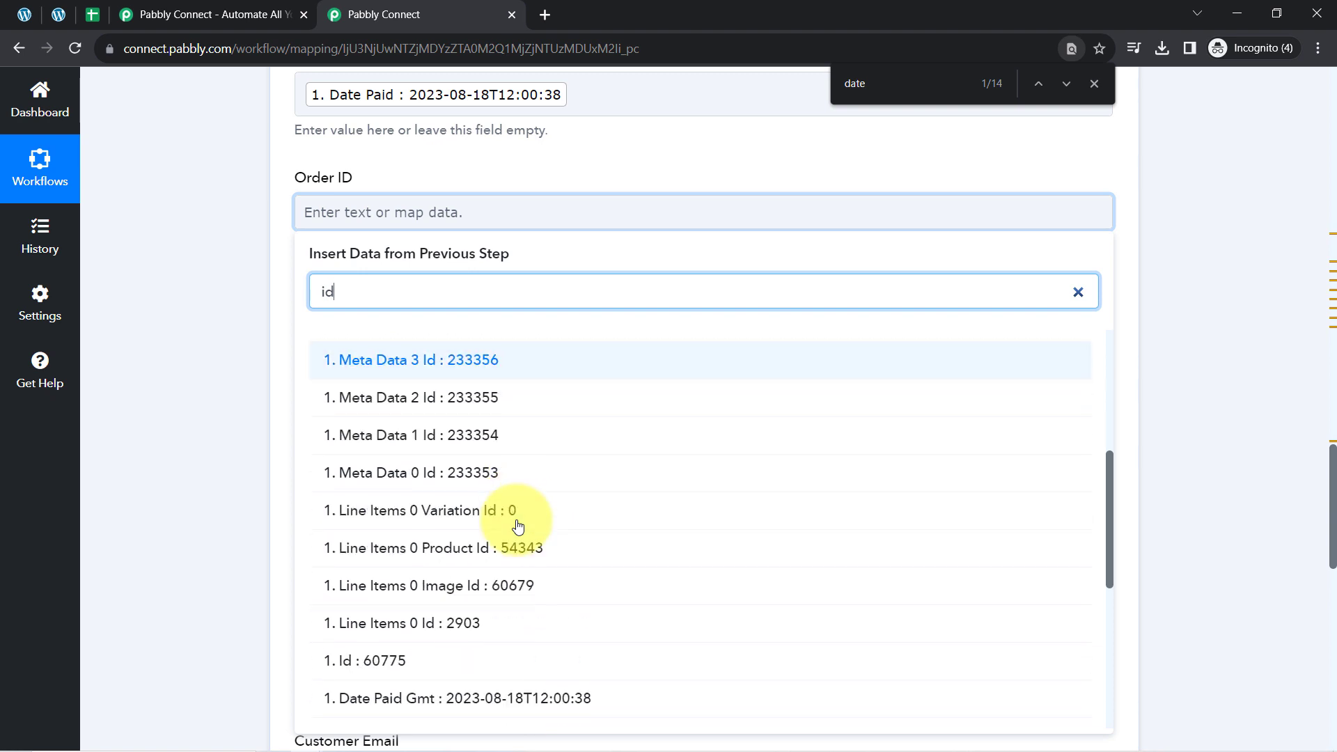
click(359, 667)
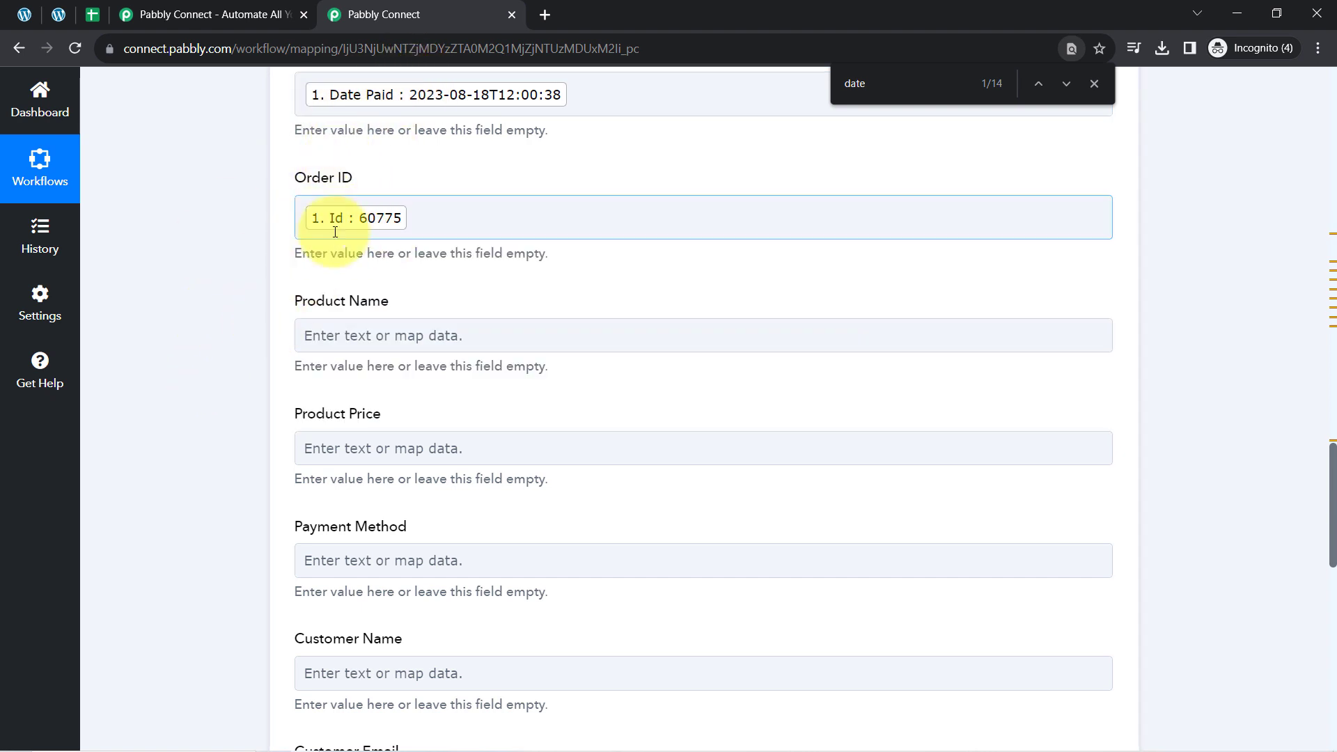
Map the Product Name field to Line Items 0 Name, searching the order data for "whit".
scroll(337, 209, down, 3)
click(333, 210)
click(315, 244)
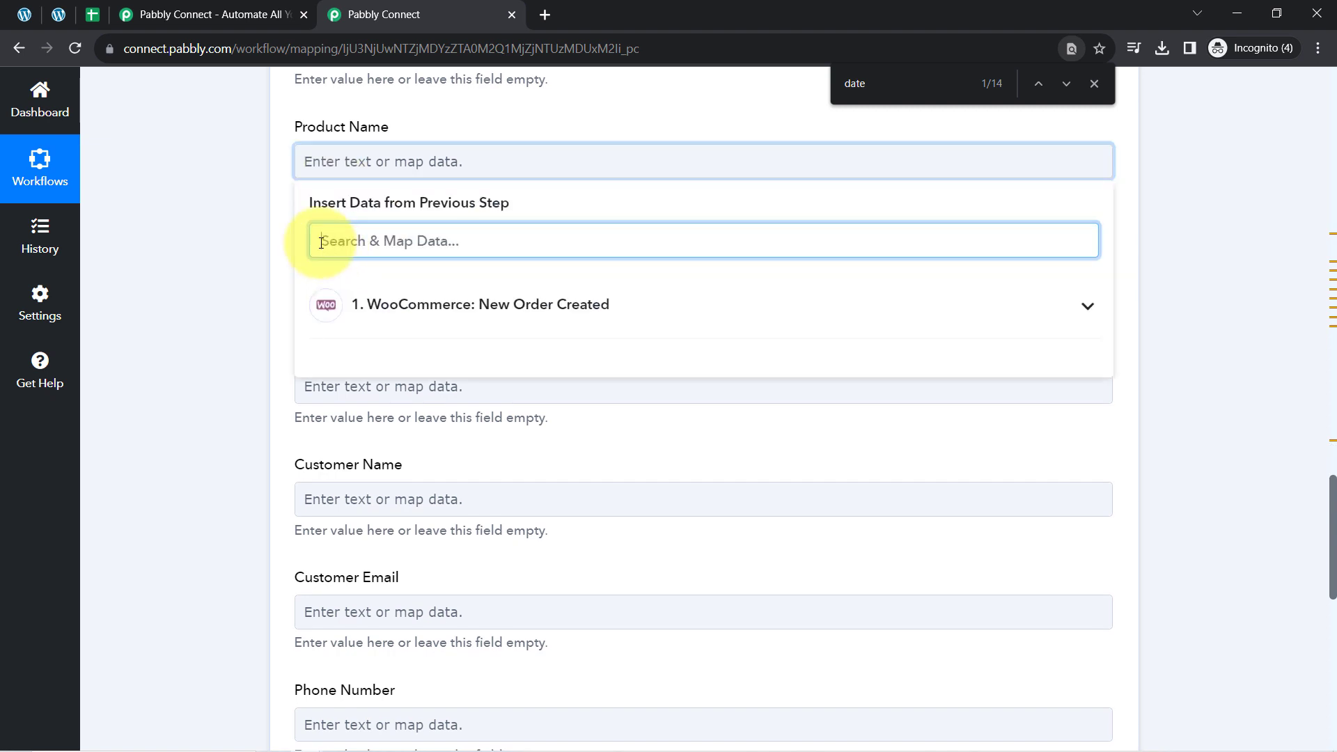
text(whit)
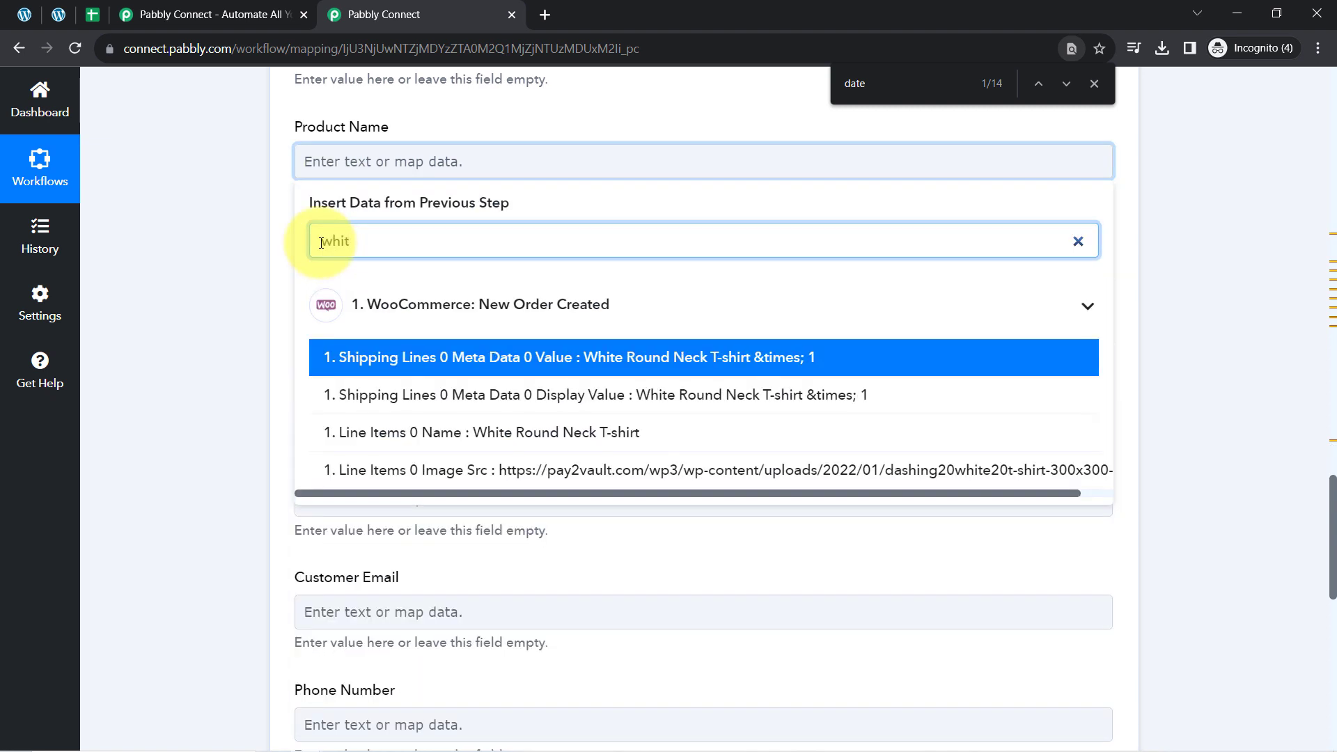
click(557, 433)
click(249, 323)
Map the Product Price field to Line Items 0 Total, searching the order data for "1000".
click(311, 284)
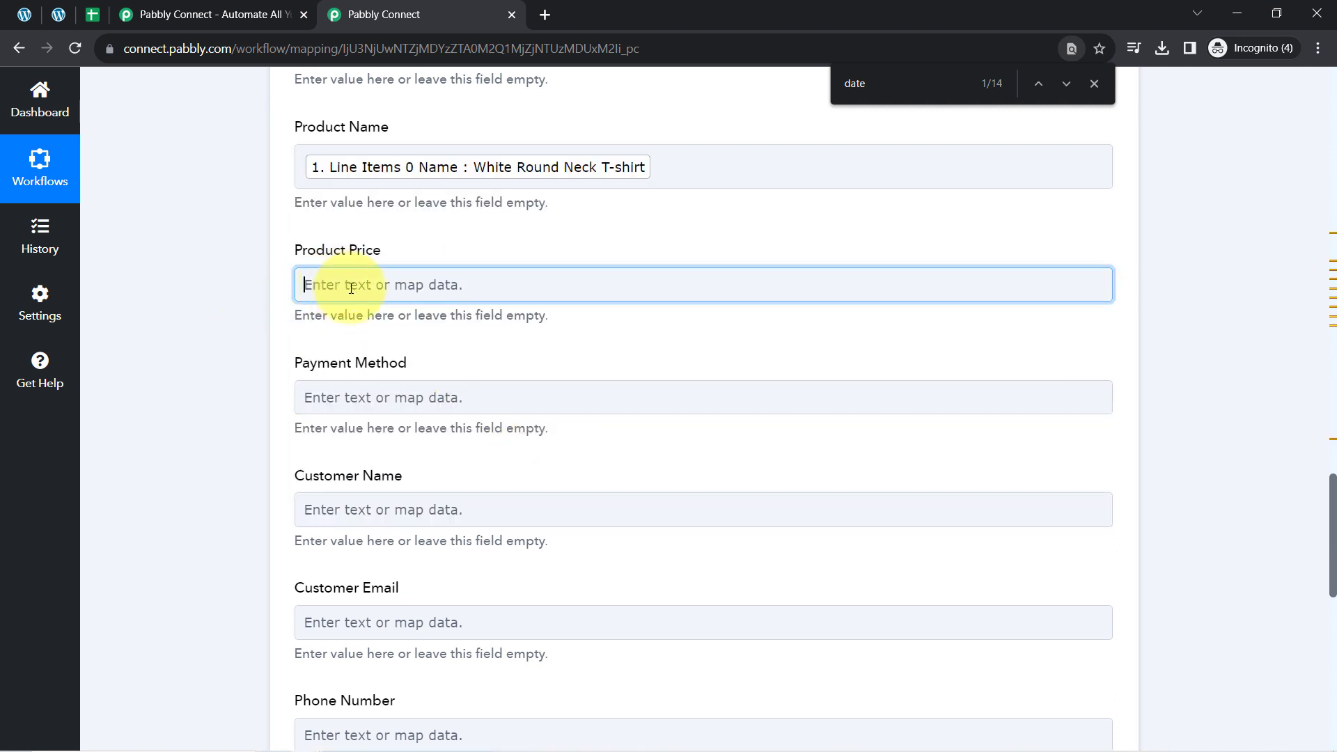
click(353, 350)
text(1000)
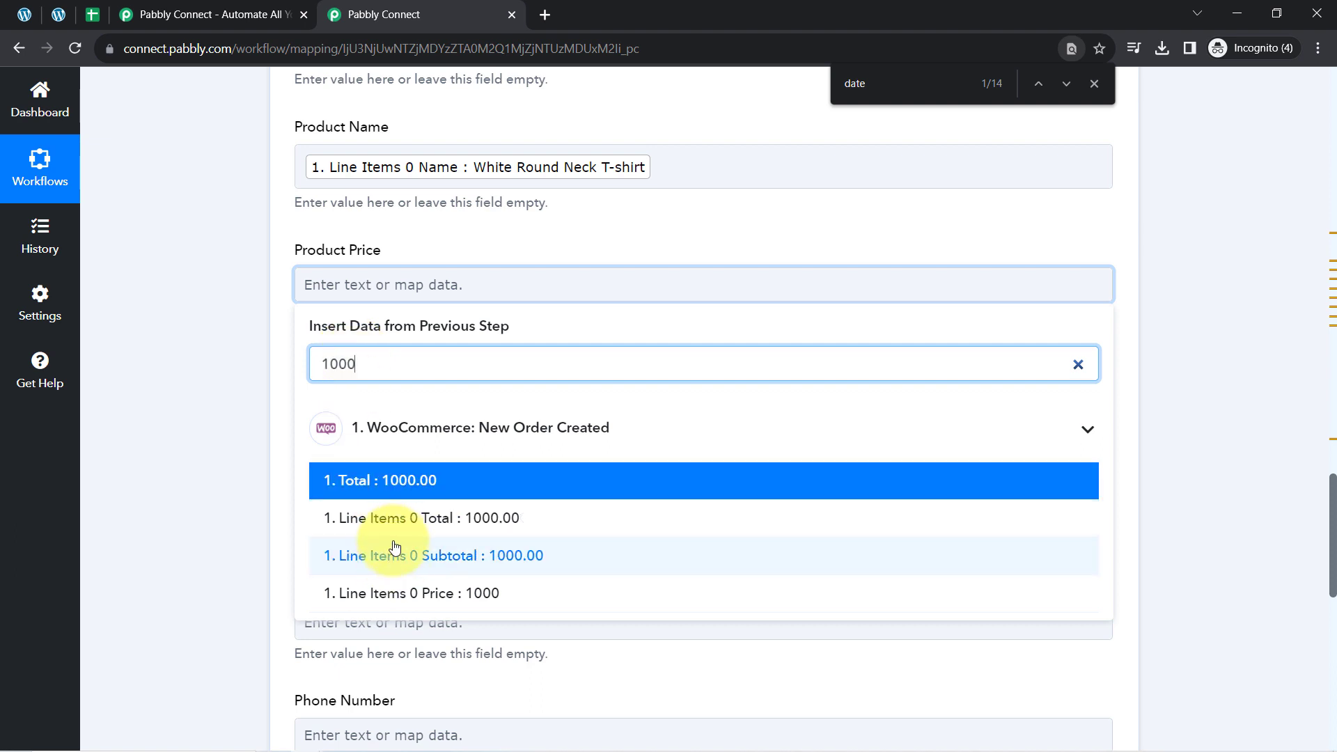
click(390, 518)
click(204, 280)
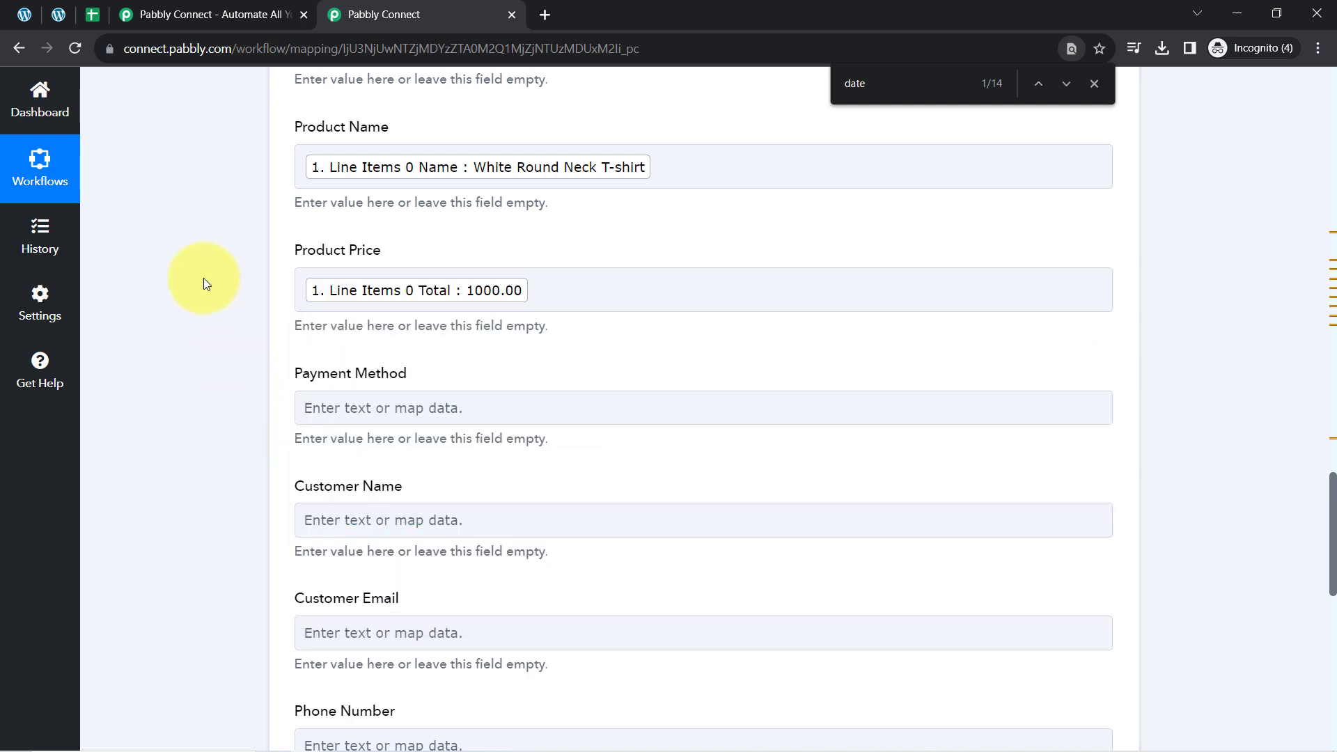
Search the WooCommerce data offered for the Payment Method field for "paym".
click(302, 411)
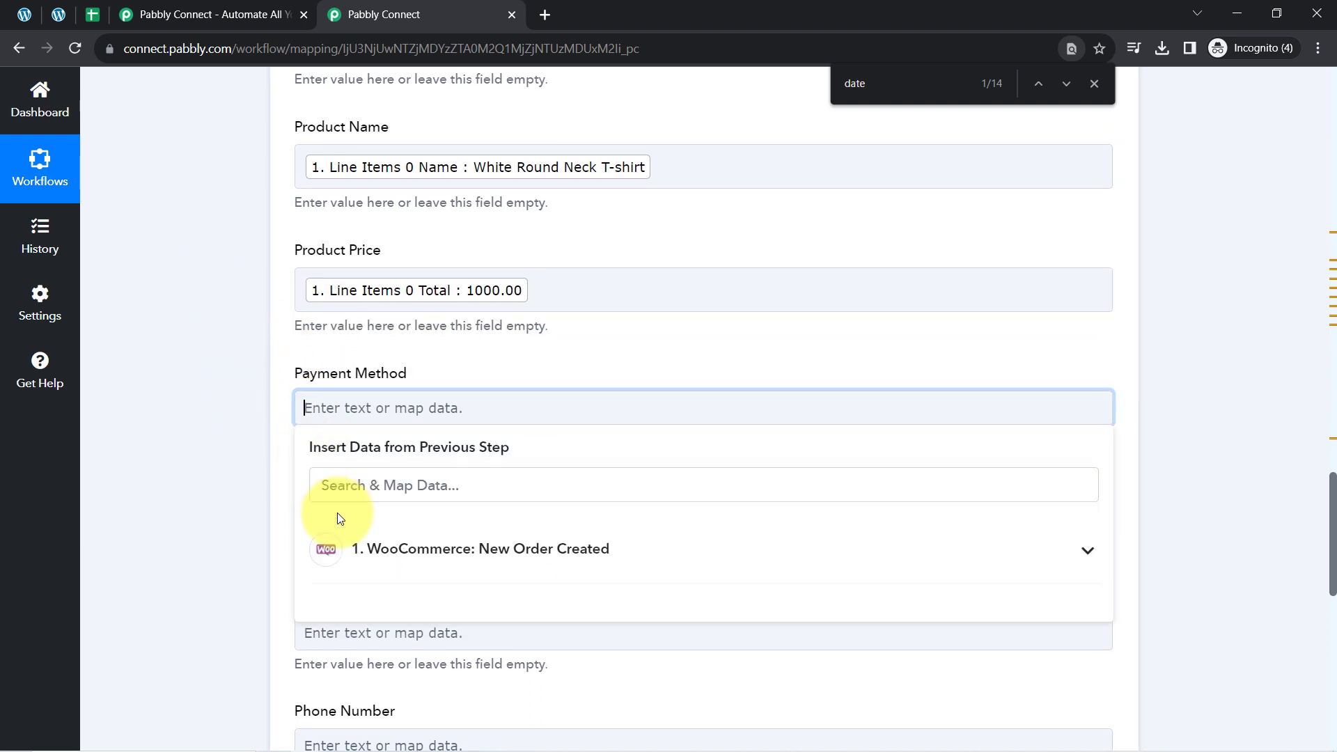
click(327, 496)
text(paym)
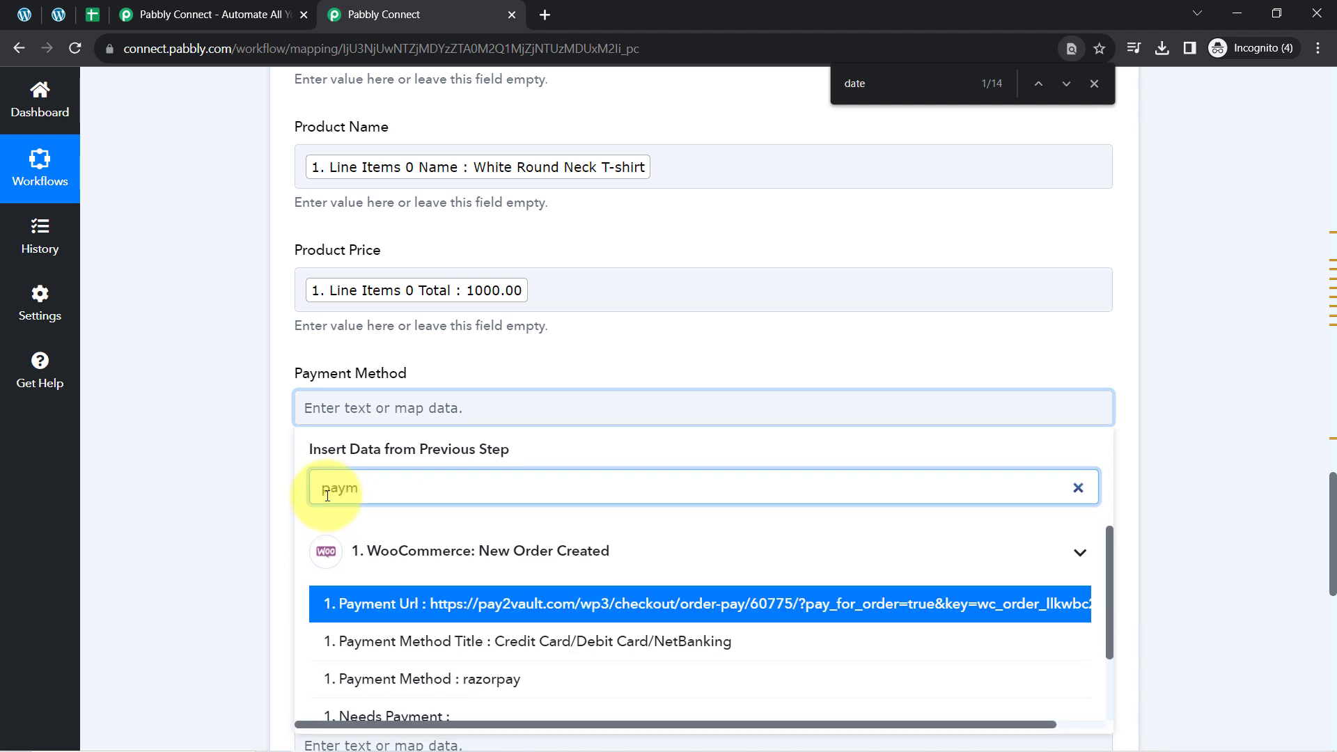
scroll(327, 495, down, 3)
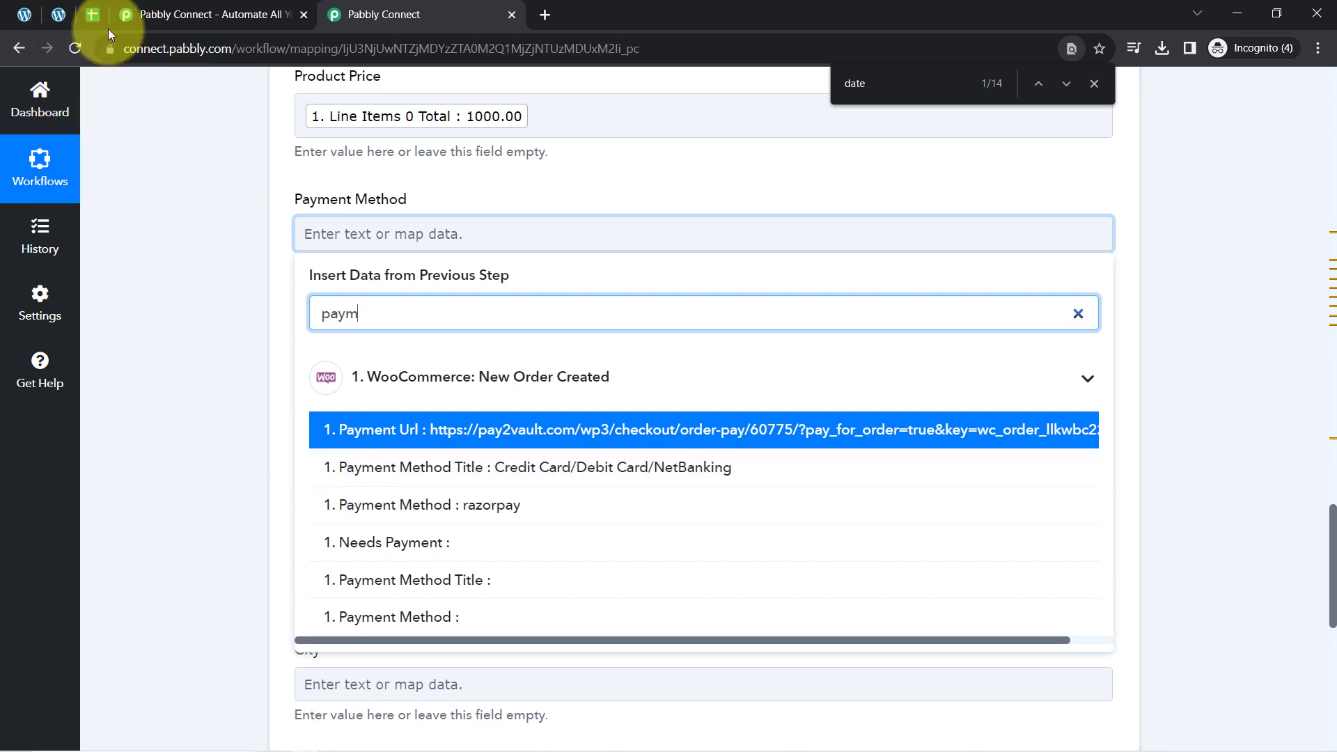
Check the order's payment details on the checkout confirmation page, then return to the workflow and close the page search.
click(62, 21)
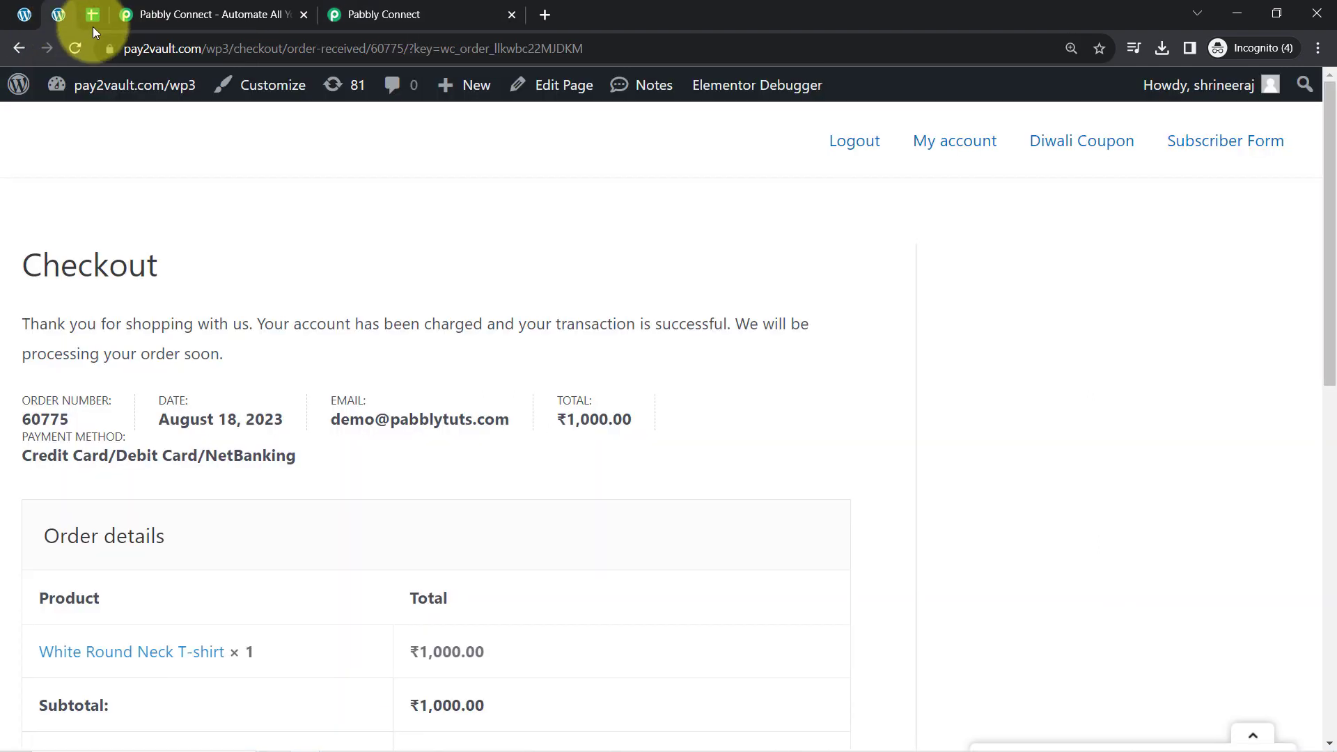
click(378, 15)
drag(1334, 551, 1301, 30)
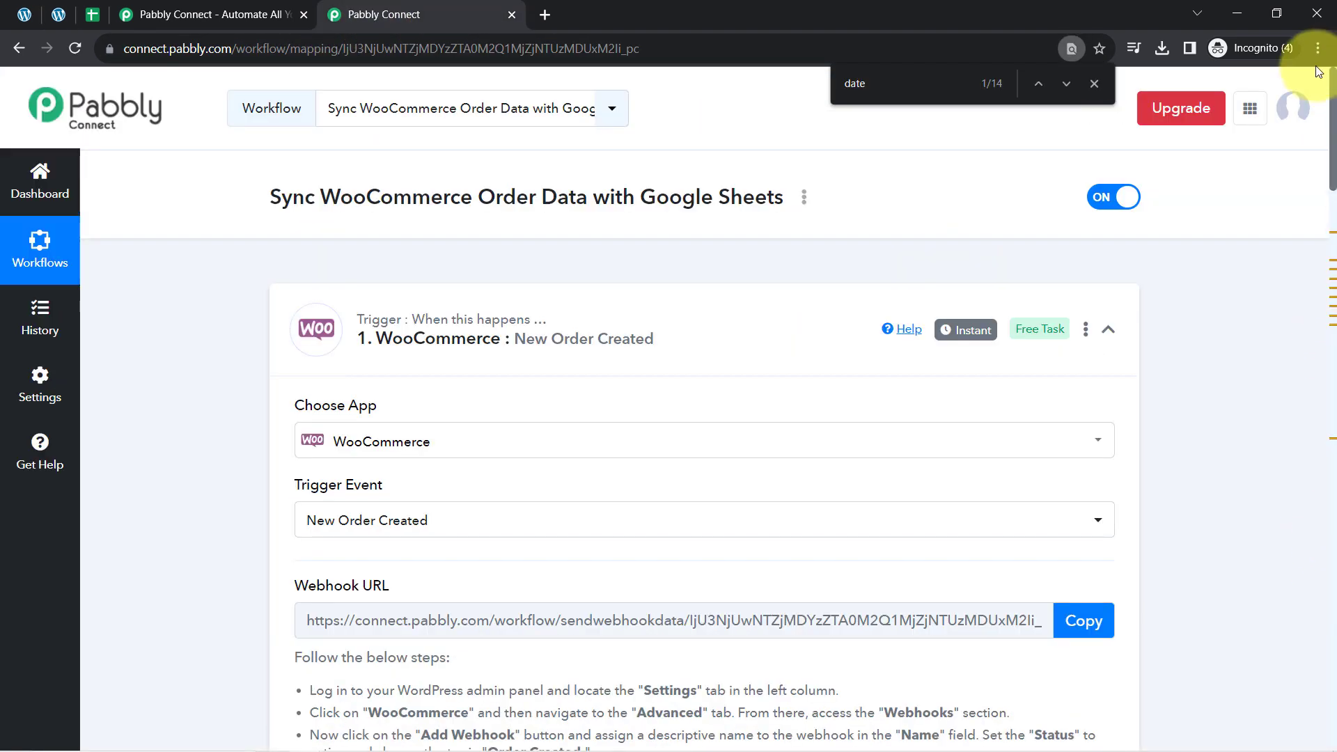
click(1093, 83)
Map the Payment Method field to the WooCommerce Payment Method value razorpay.
drag(1333, 110, 1285, 440)
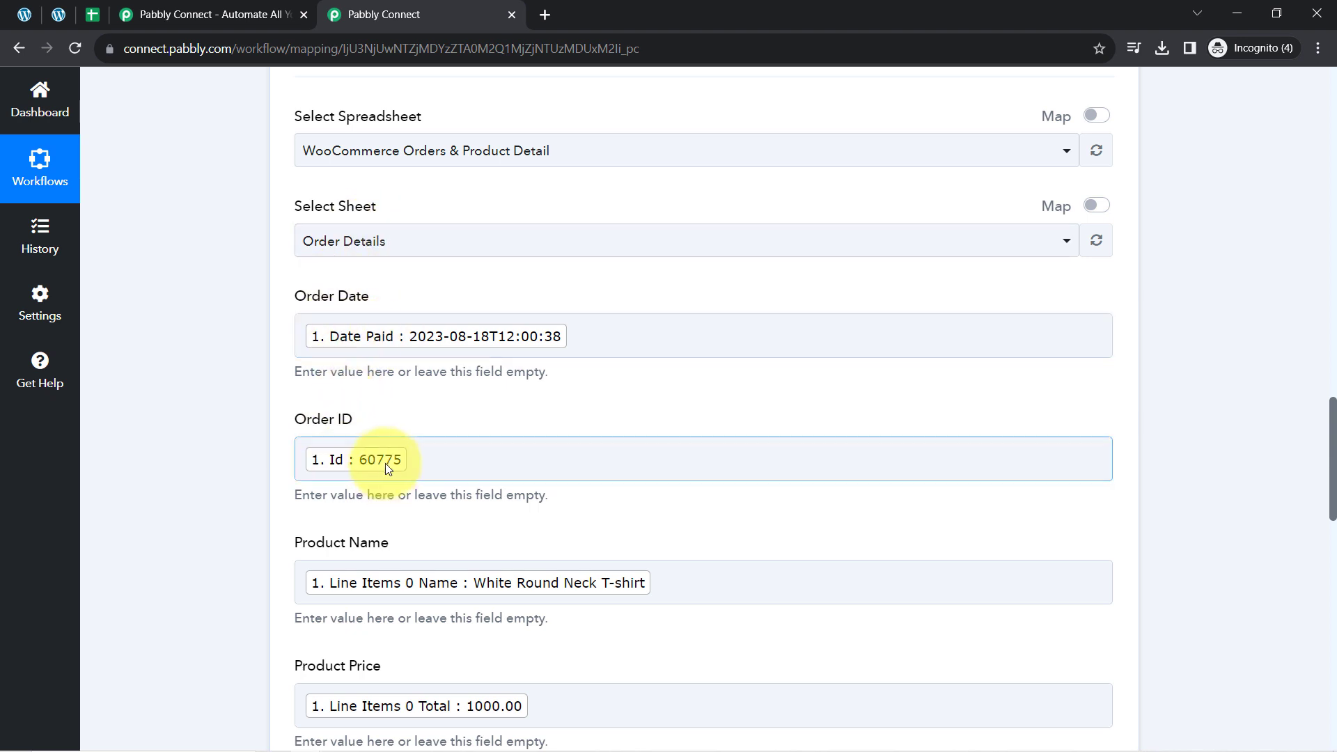
drag(1332, 450, 1332, 552)
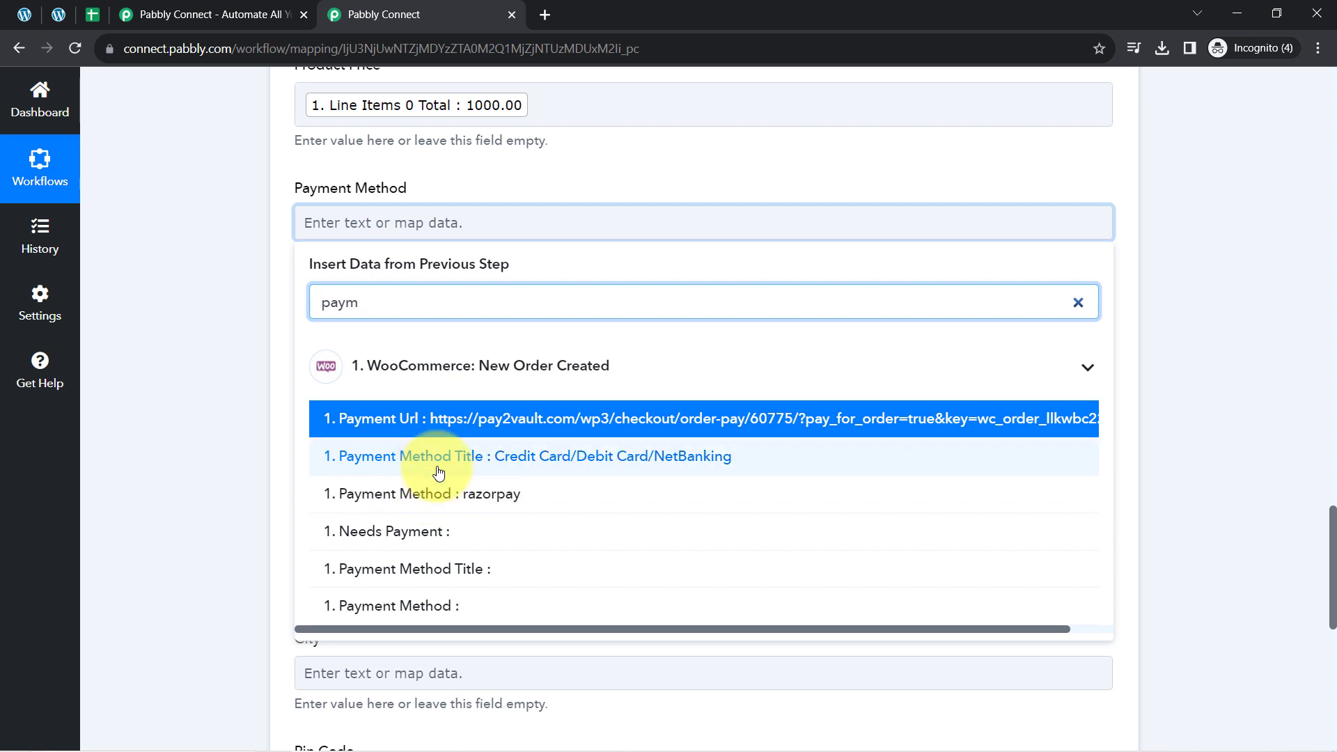
click(426, 489)
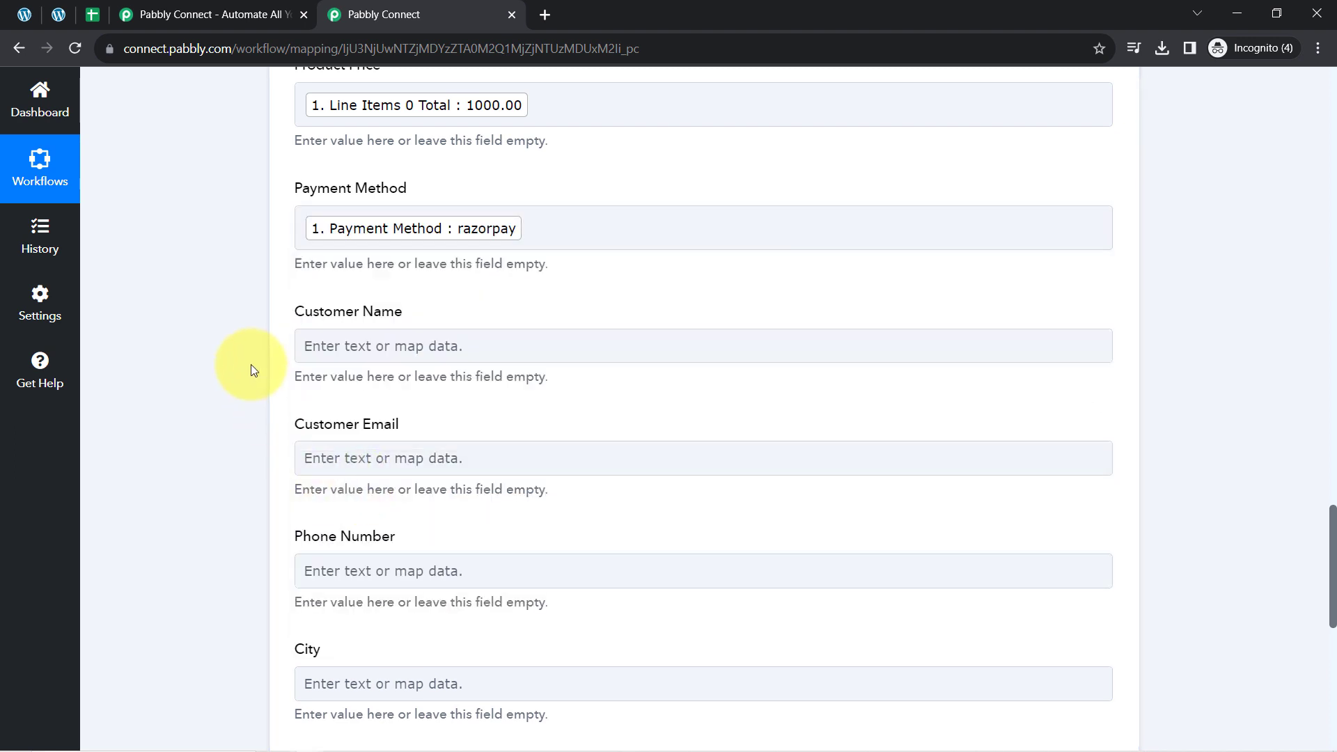
Map the Customer Name field to Shipping First Name followed by Shipping Last Name.
click(364, 353)
click(355, 424)
text(dem)
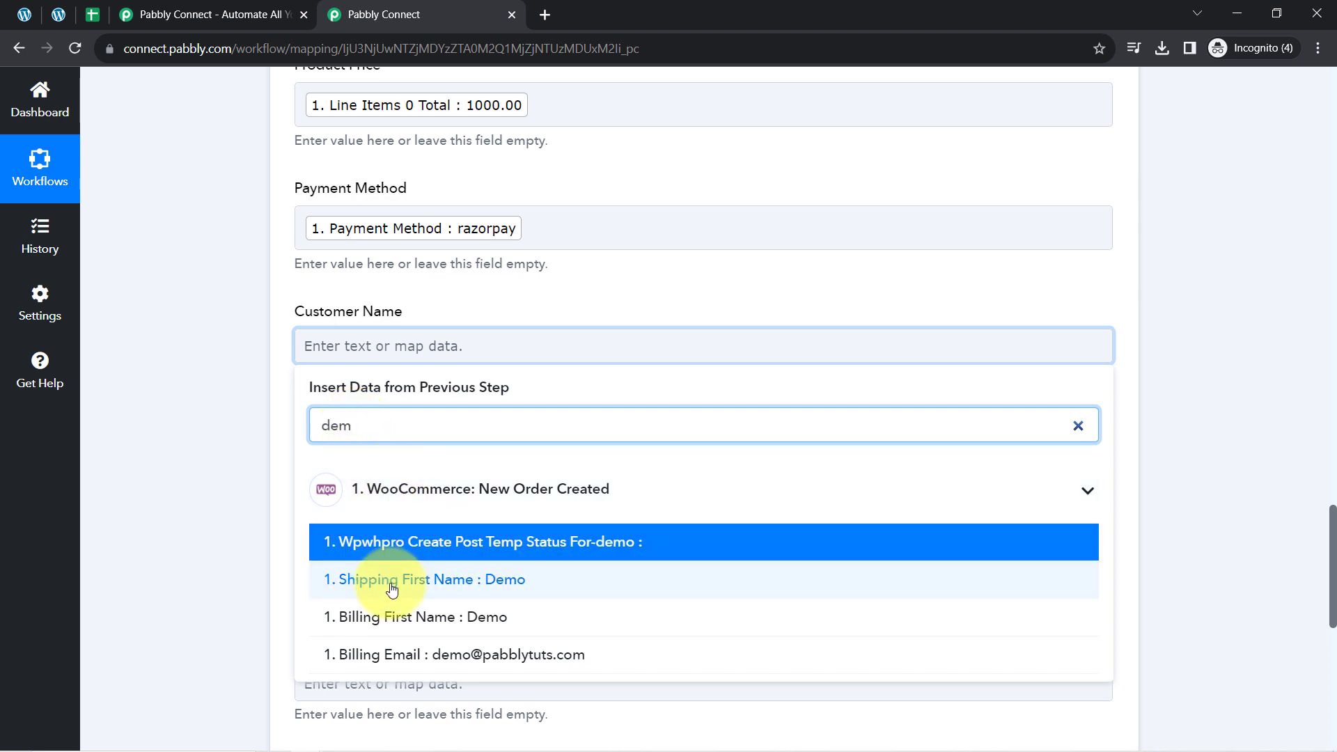
click(392, 589)
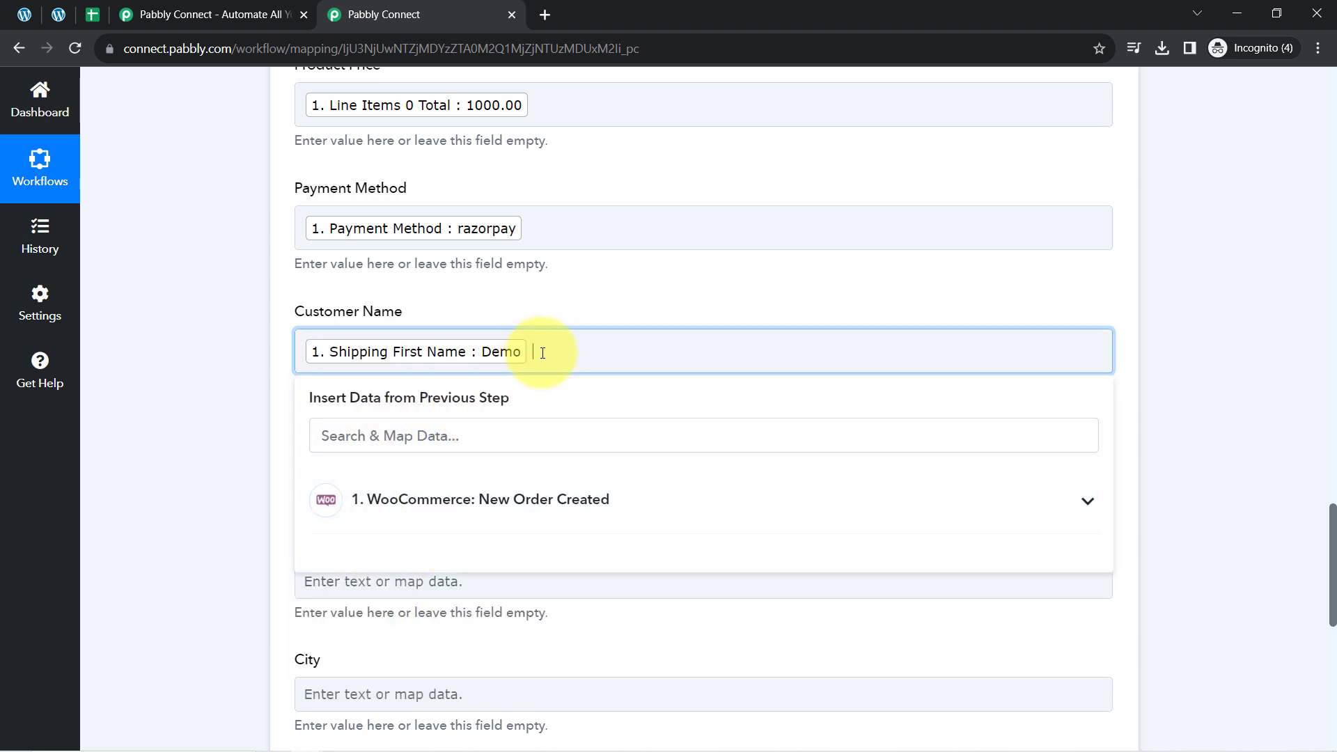
click(429, 439)
text(user)
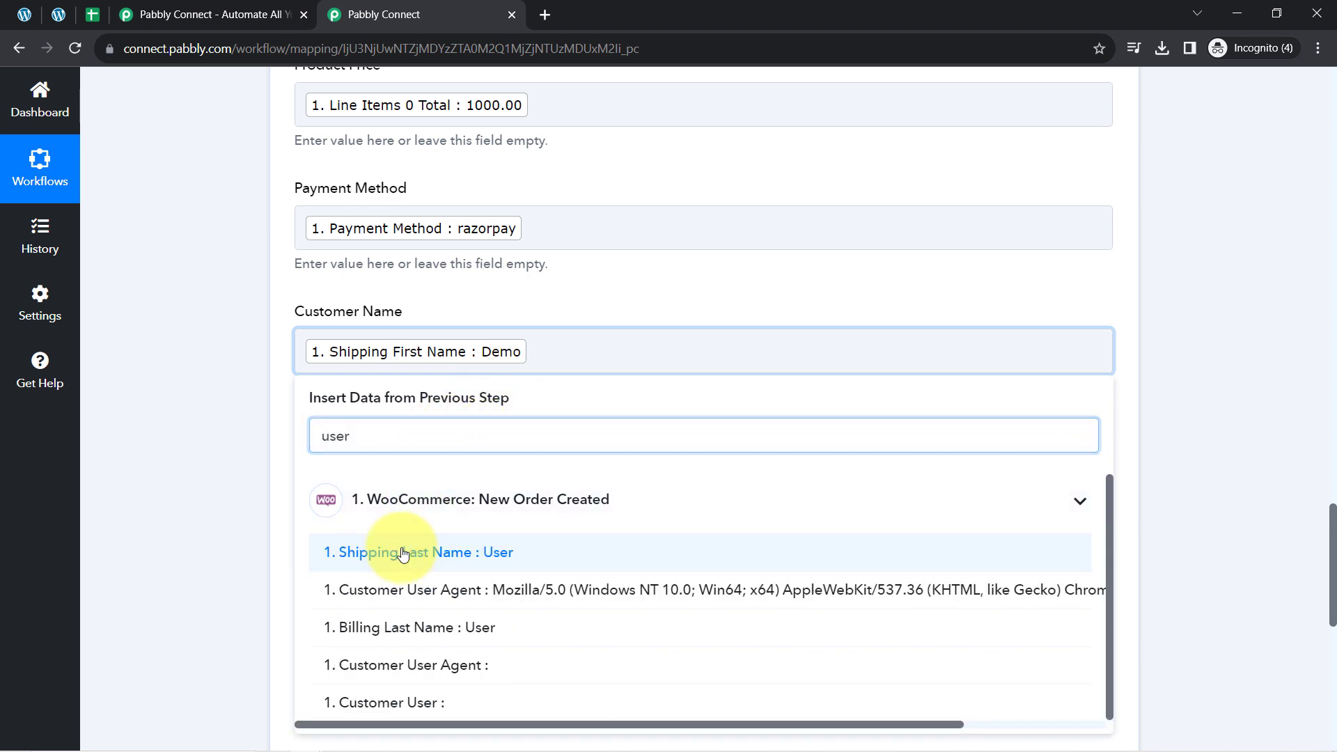
click(352, 632)
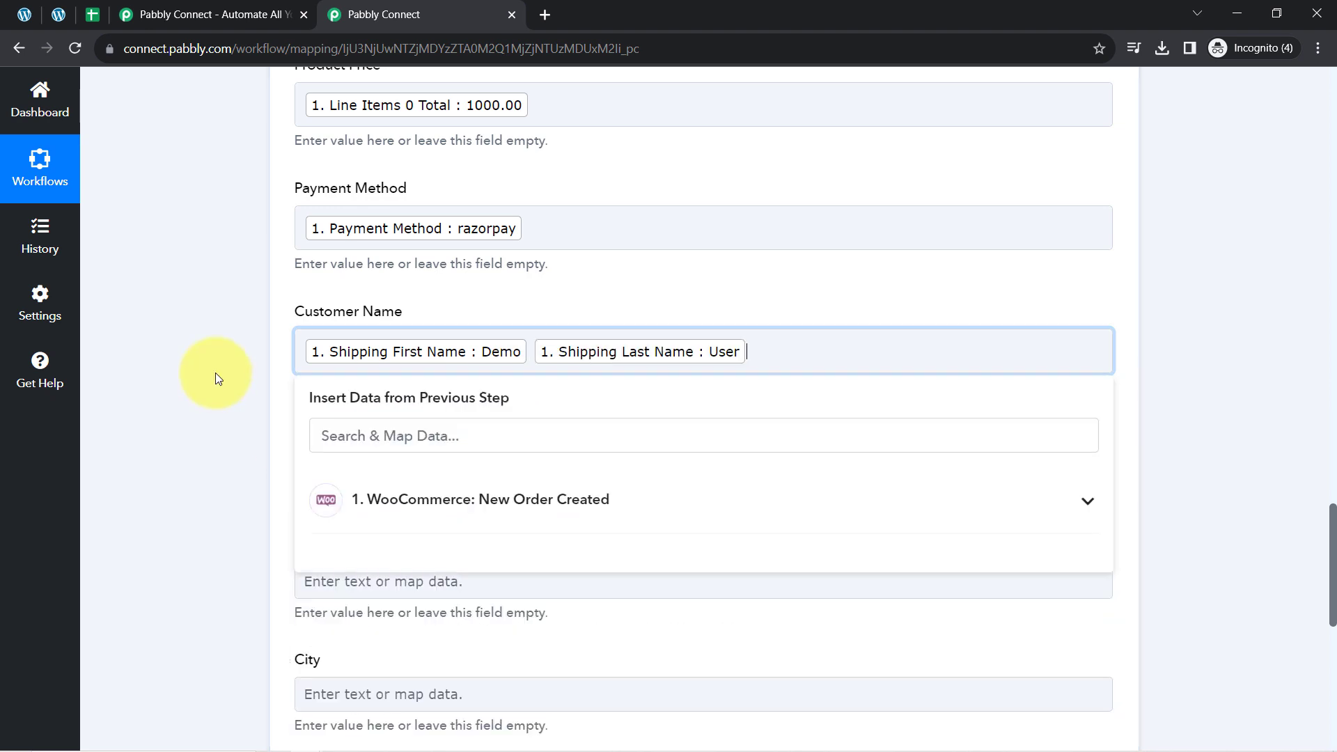
drag(324, 312, 391, 312)
Map the Customer Email field to the WooCommerce Billing Email value, searching the order data for "@".
click(338, 478)
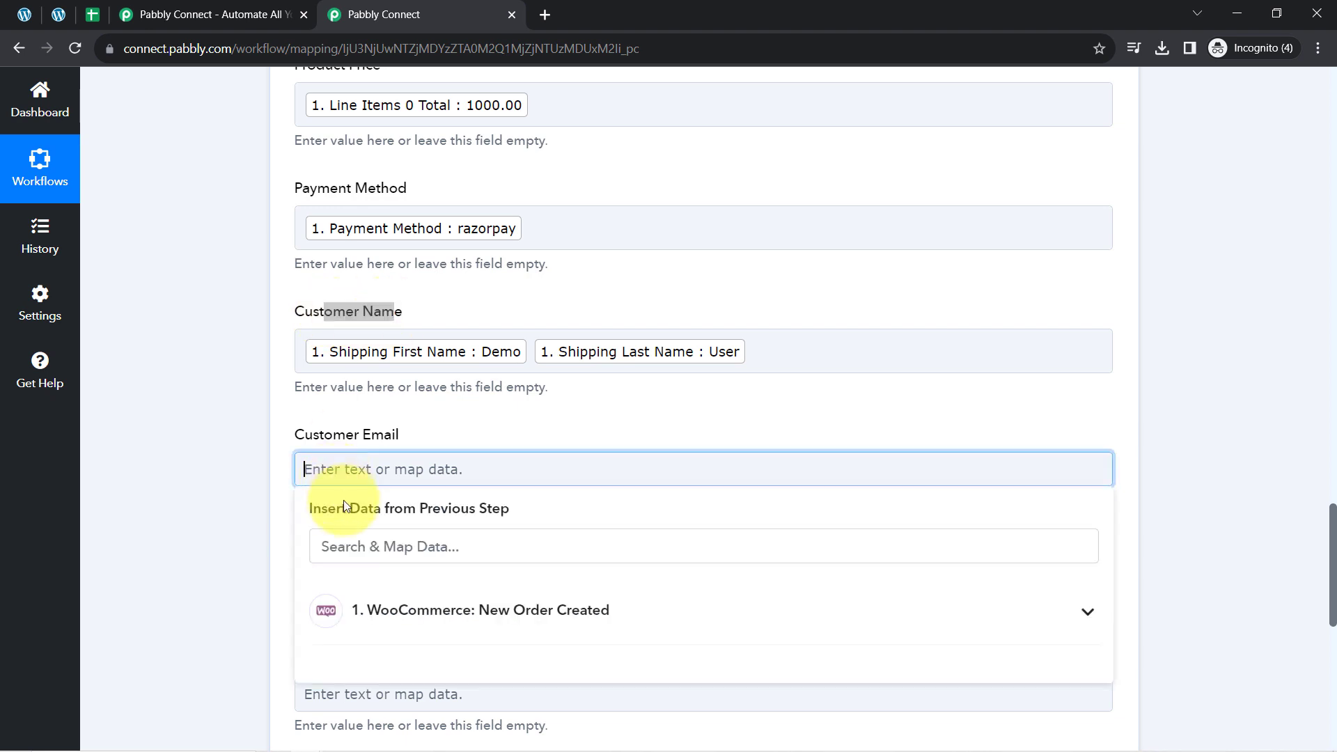
click(335, 547)
text(@)
click(425, 665)
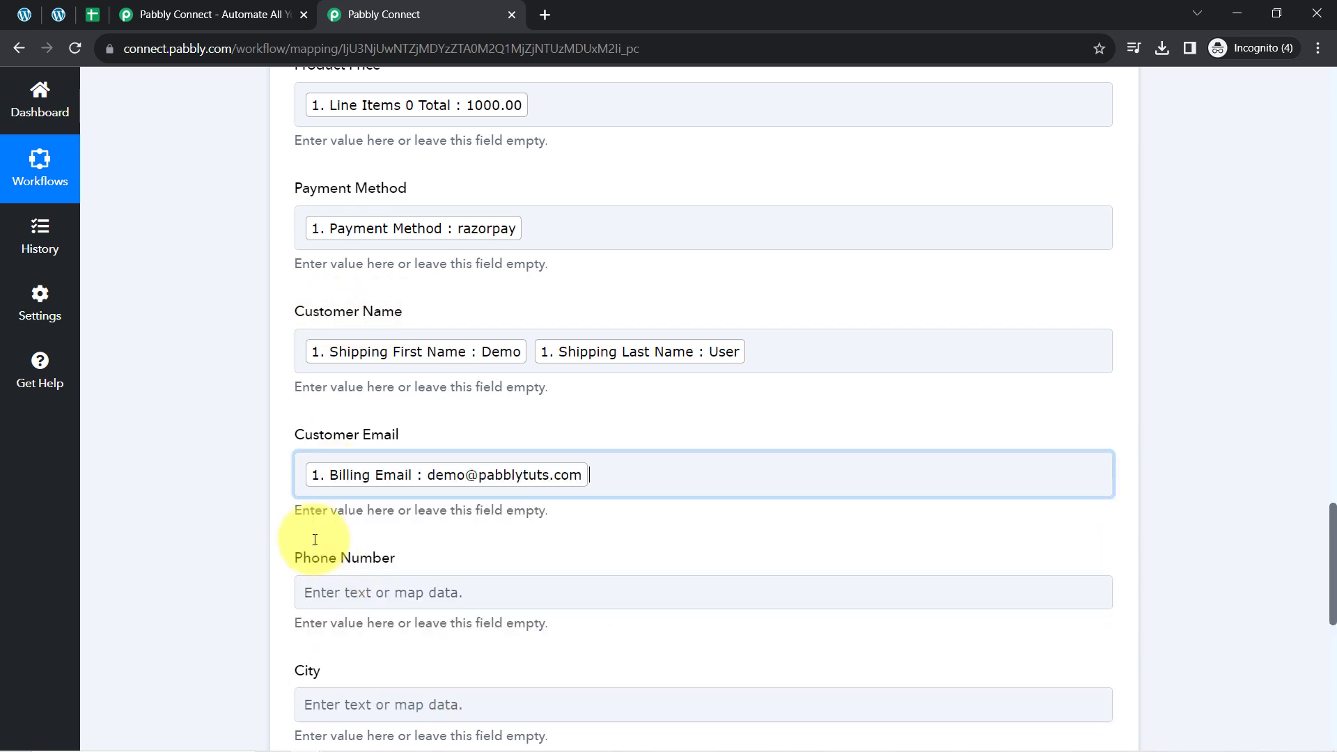
double_click(264, 494)
Map the Phone Number field to the WooCommerce Billing Phone value, searching the order data for "+91".
drag(1332, 535, 1332, 580)
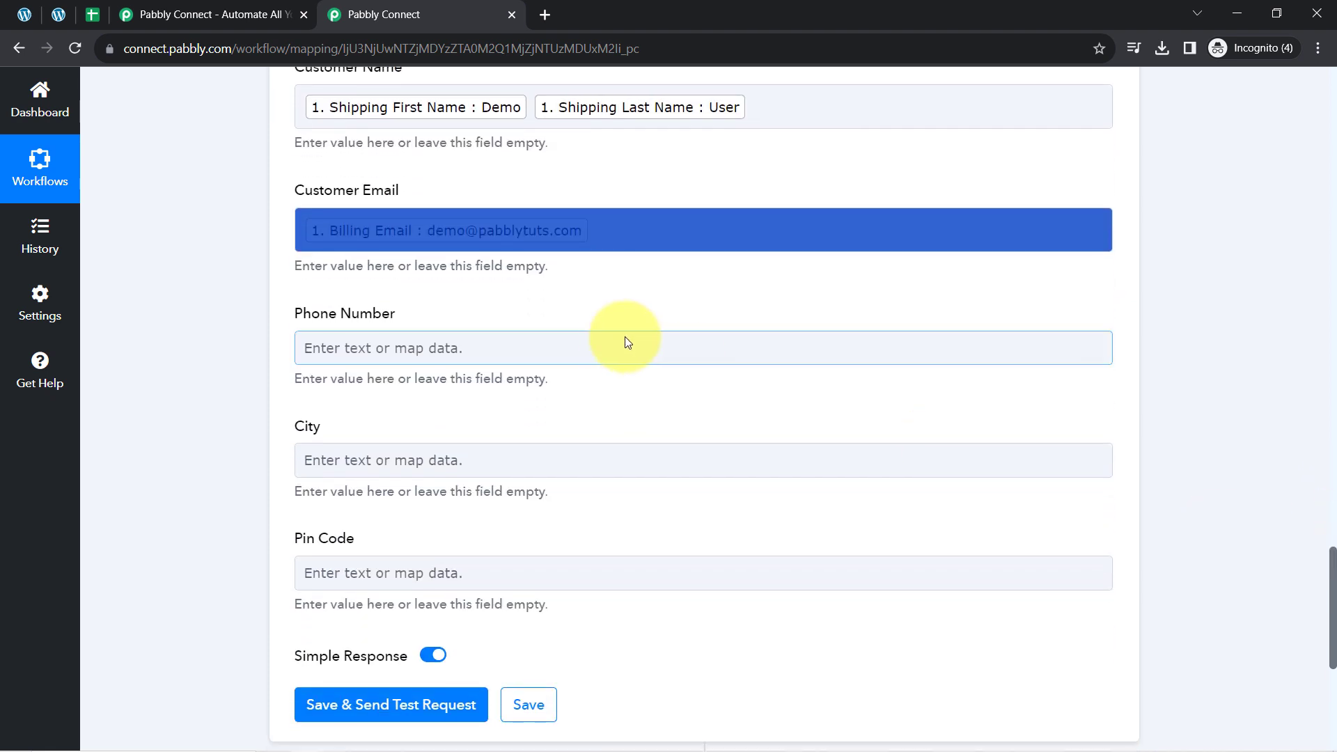
click(466, 350)
text(+91)
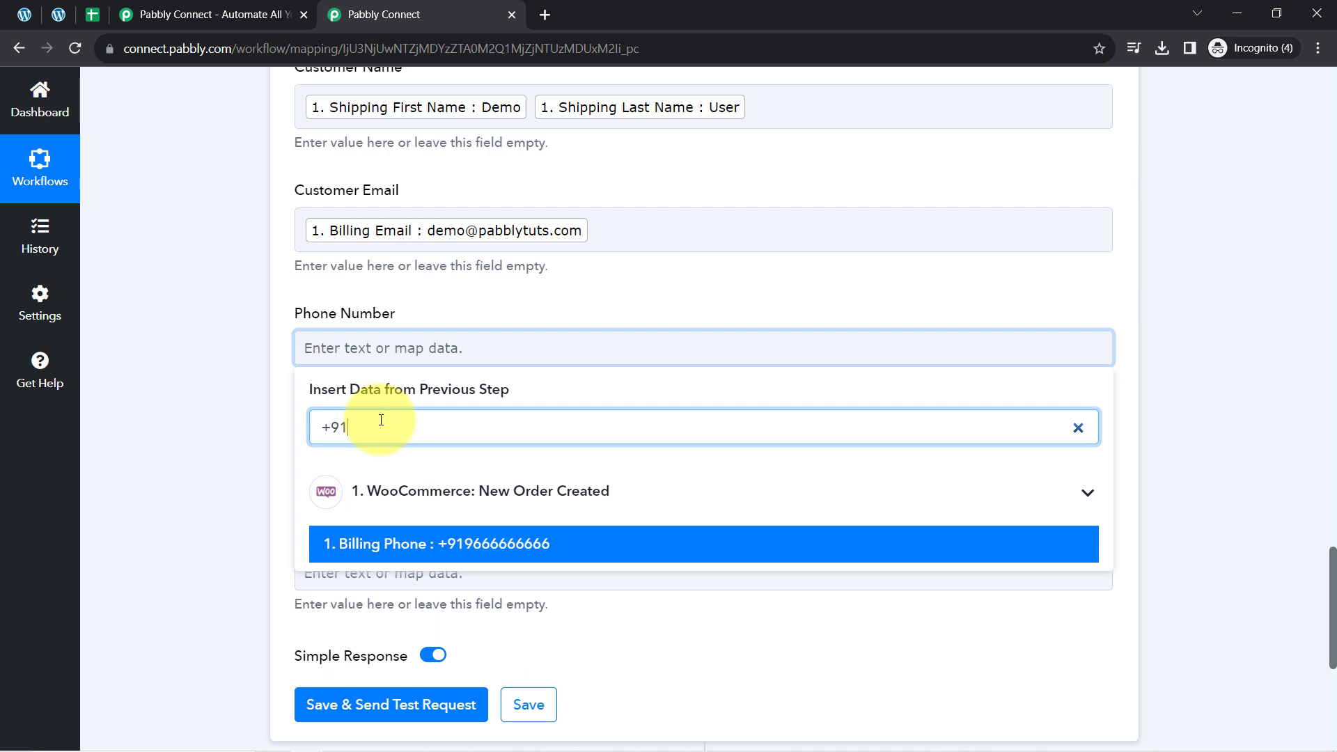
click(382, 545)
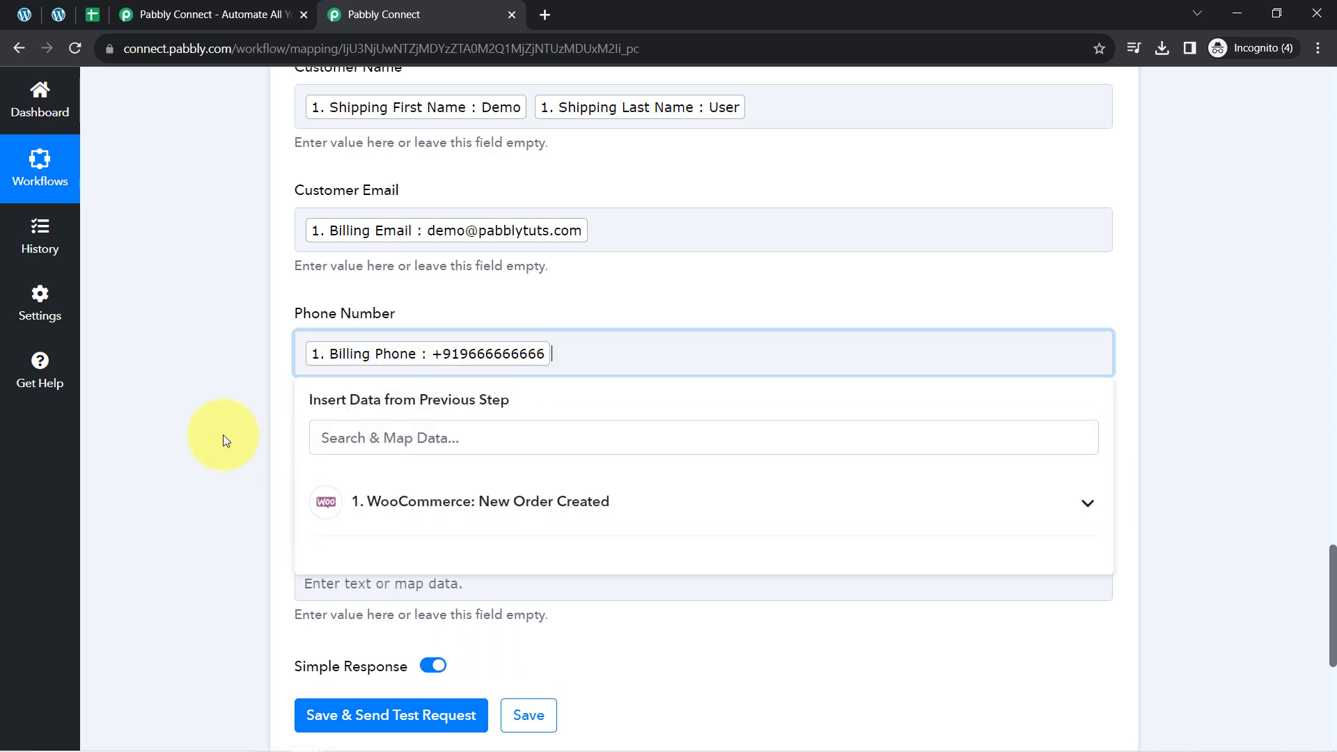
click(223, 434)
Map the City field to the WooCommerce Shipping City value, searching the order data for "city".
click(357, 478)
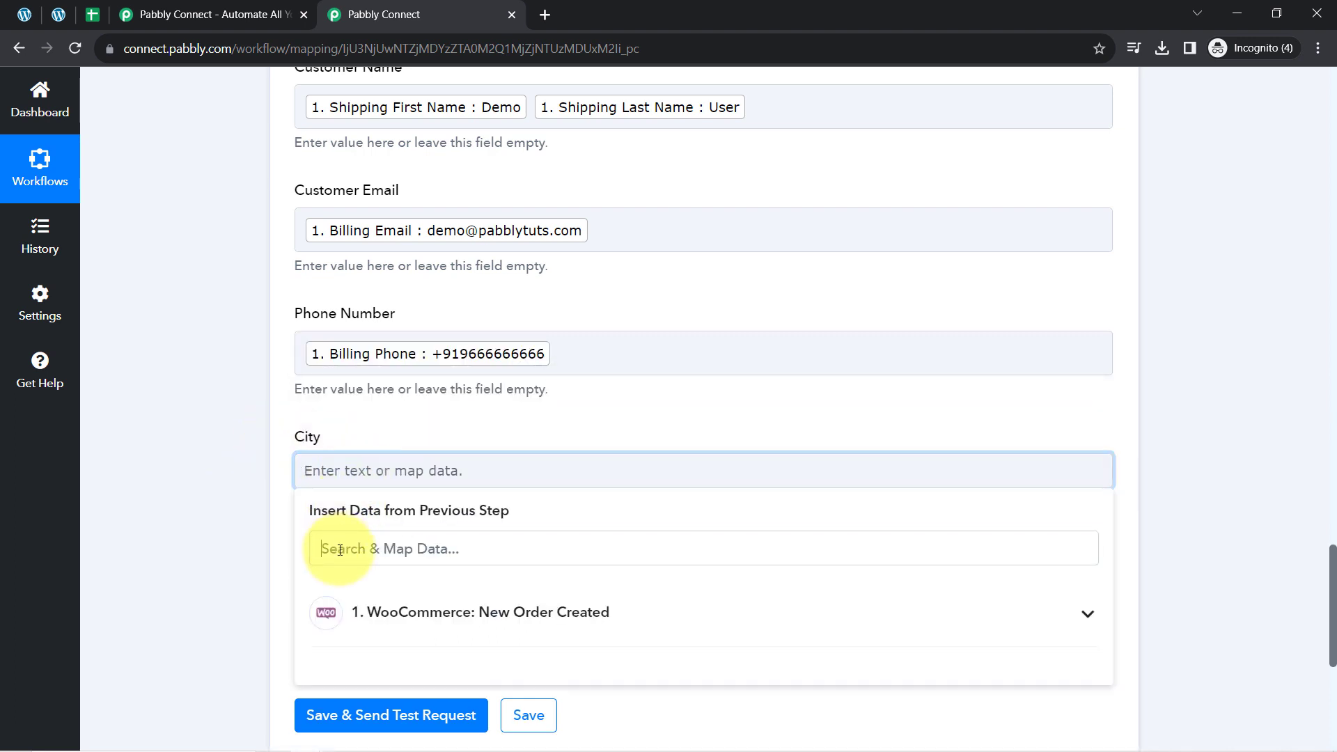
text(city)
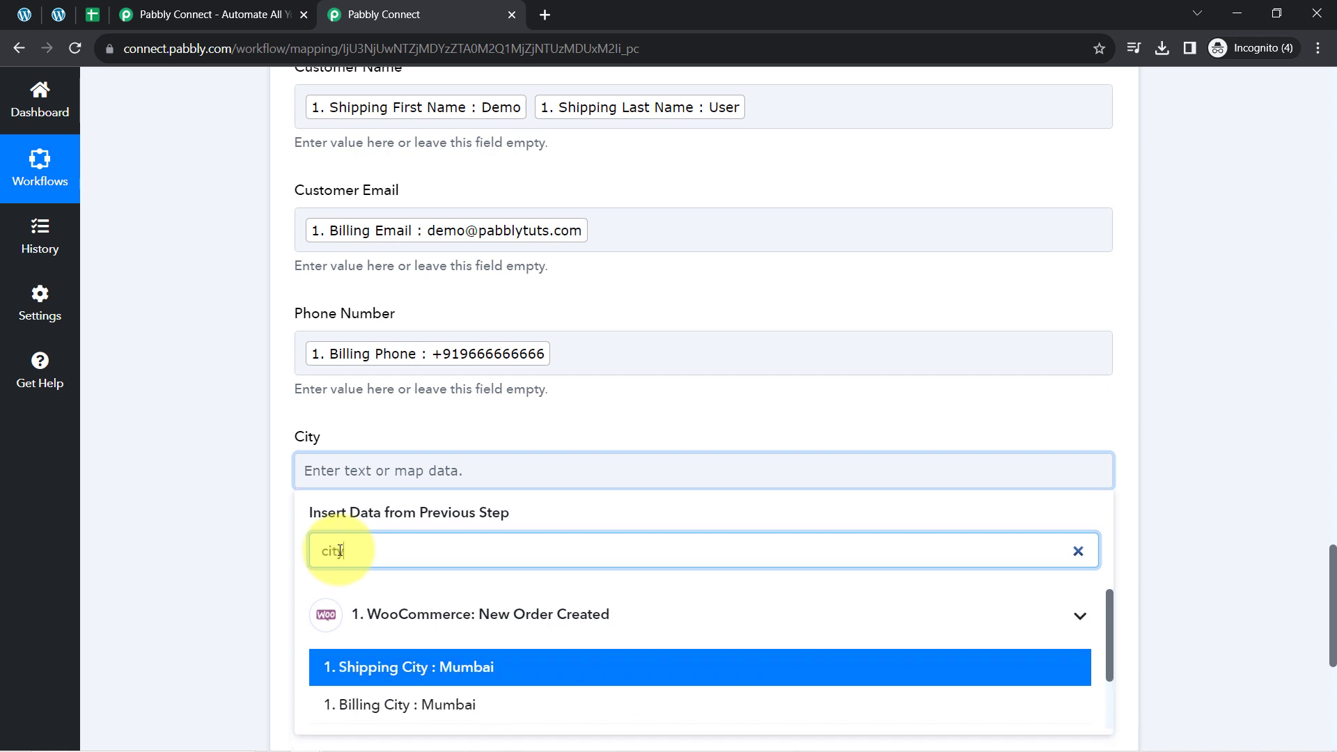
click(365, 668)
click(269, 487)
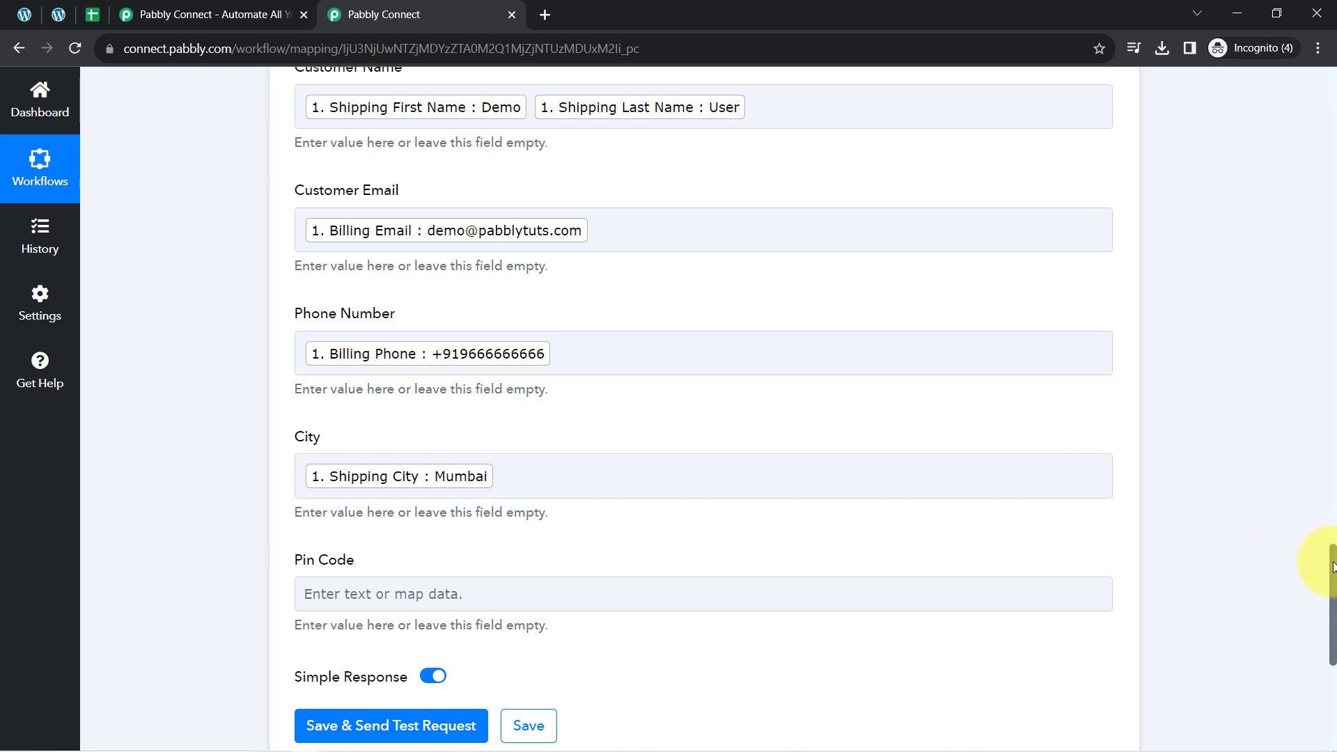
Map the Pin Code field to the WooCommerce Shipping Postcode value, searching the order data for "code".
drag(1333, 566, 1307, 603)
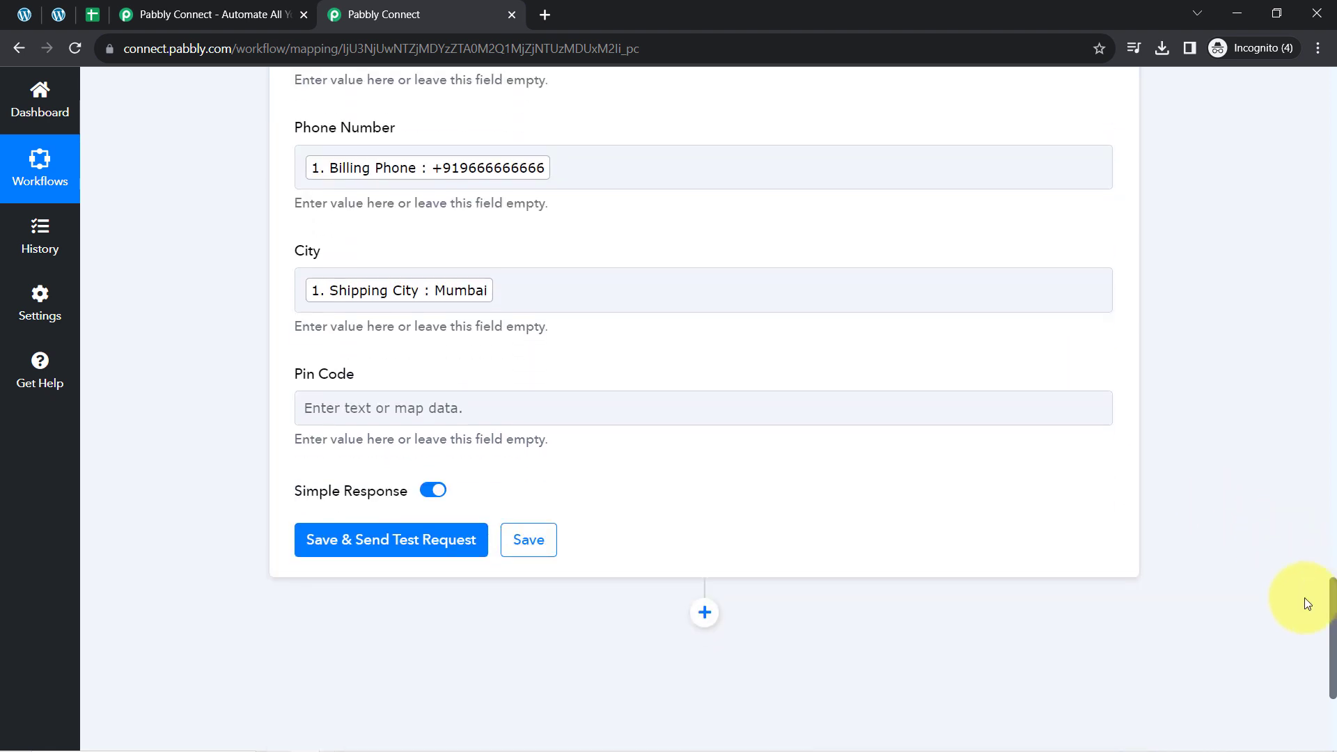
click(94, 14)
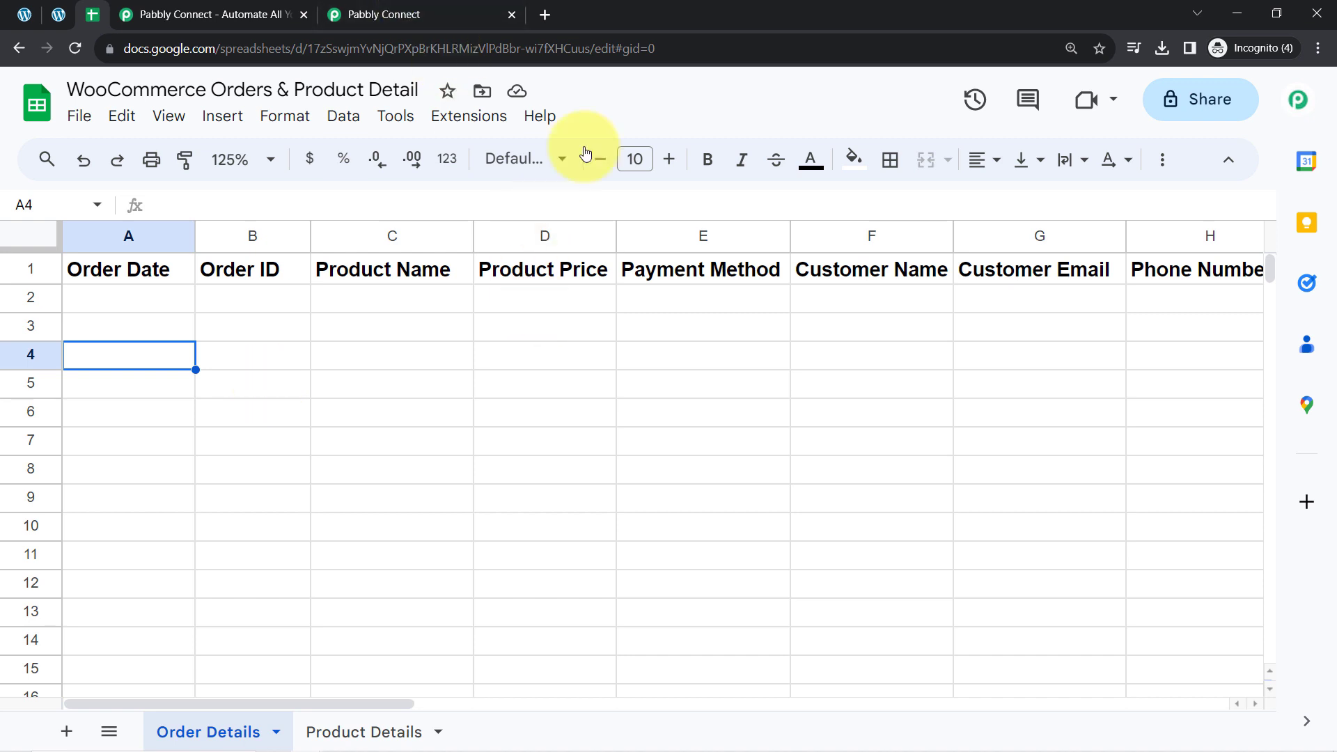
click(386, 14)
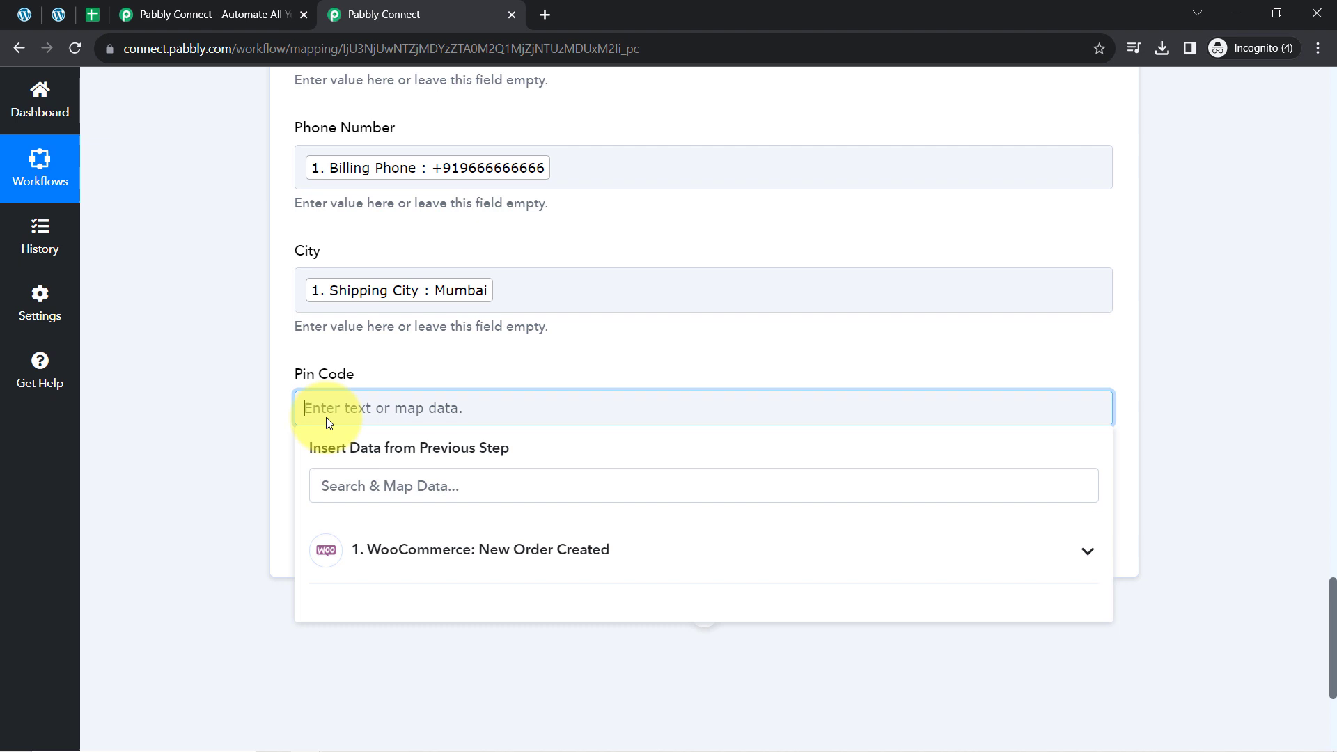
click(328, 486)
text(code)
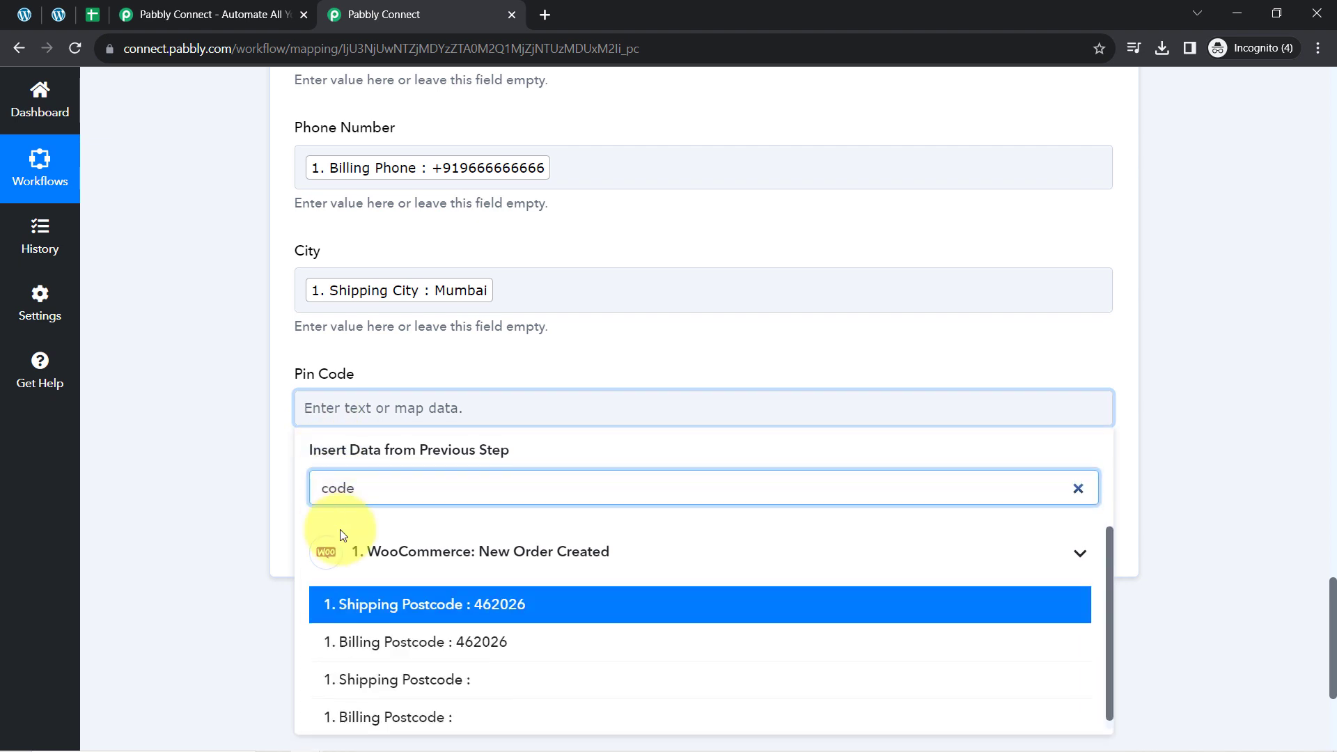
click(337, 607)
click(209, 361)
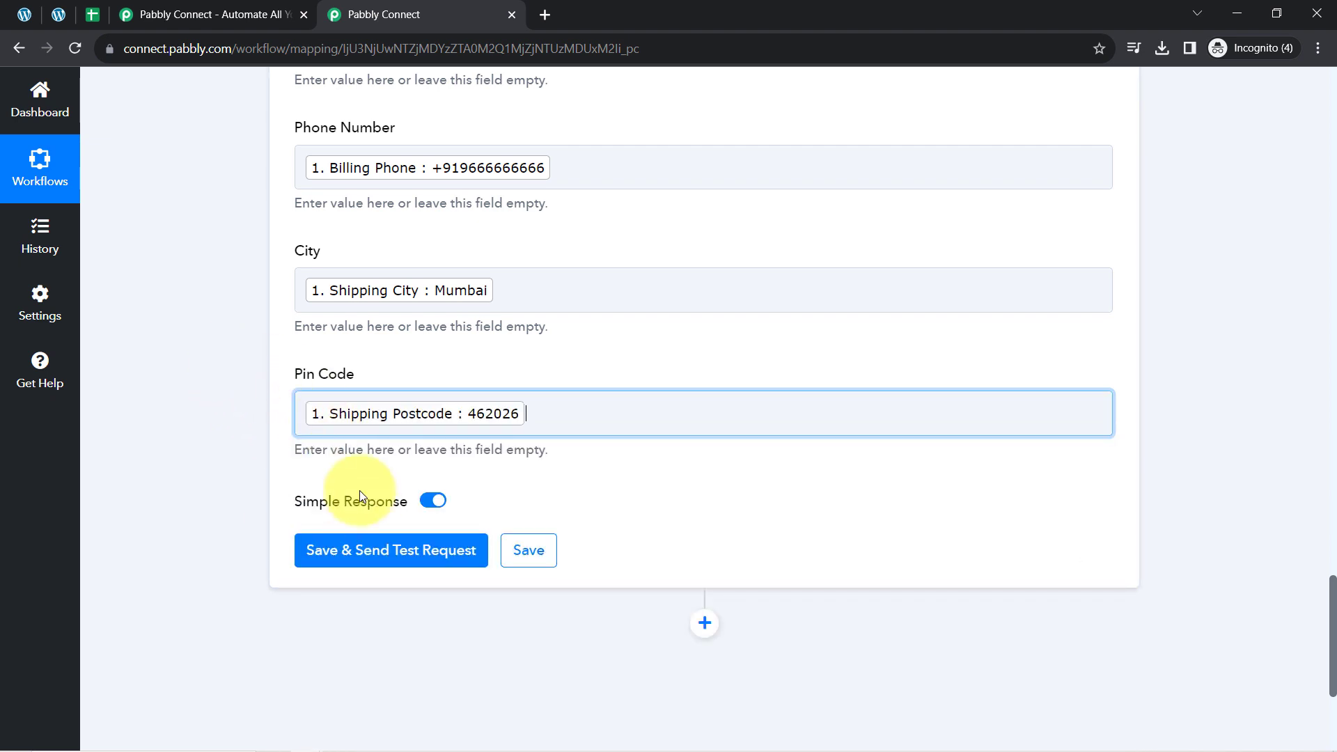
Save the action and send a test request, then switch to the Google Sheets spreadsheet to check the added row.
click(337, 558)
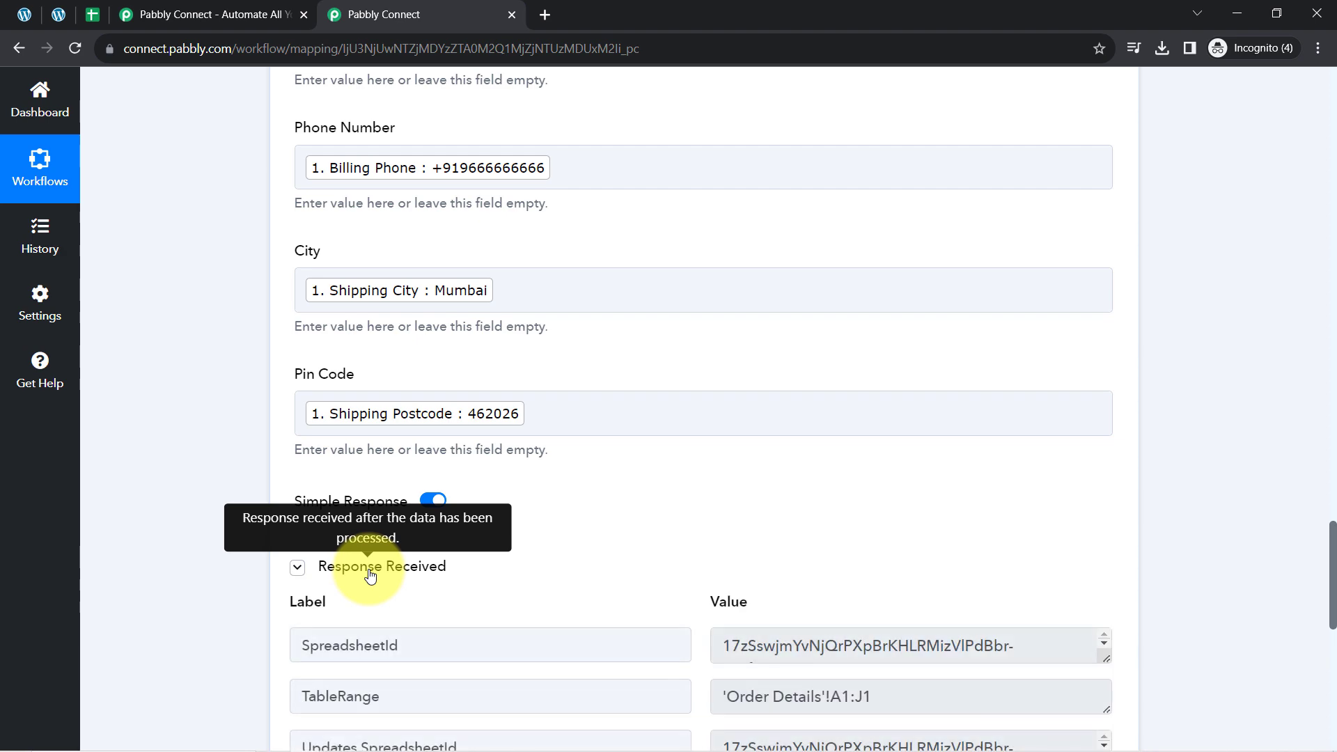
scroll(369, 575, down, 3)
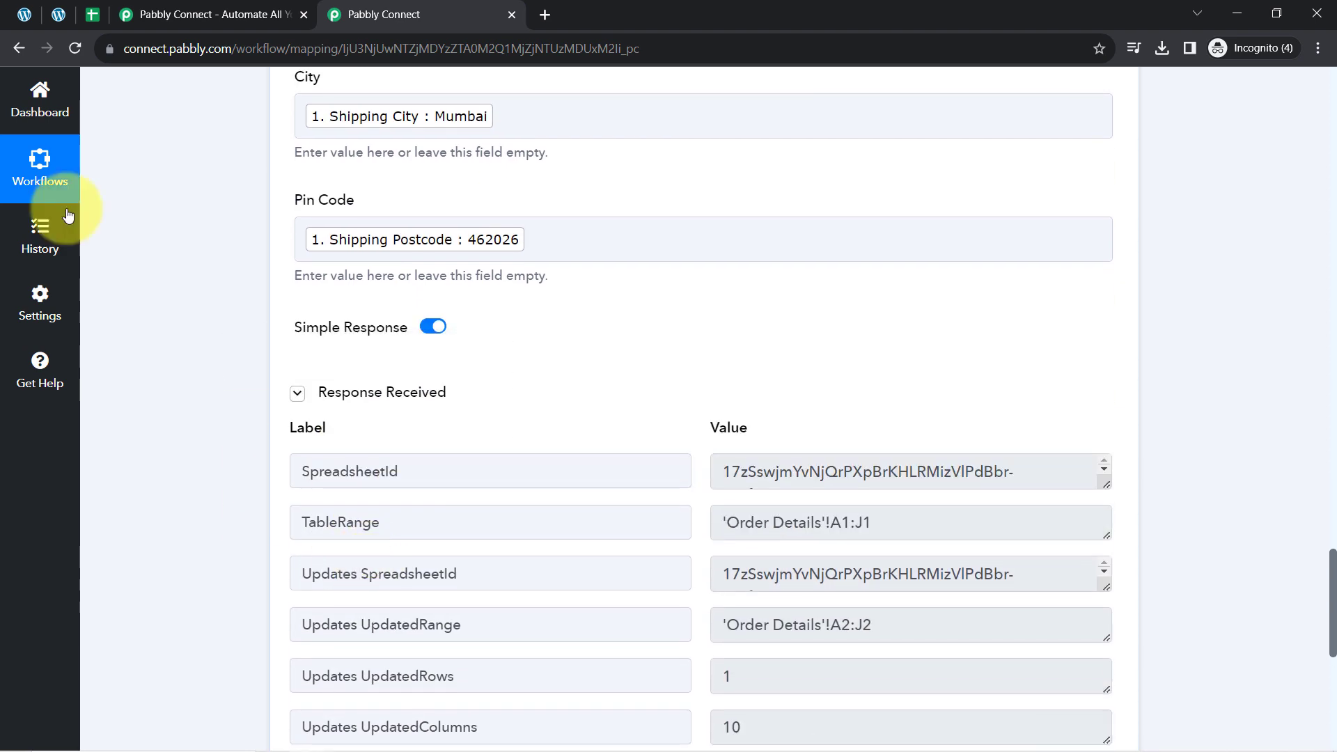
click(99, 17)
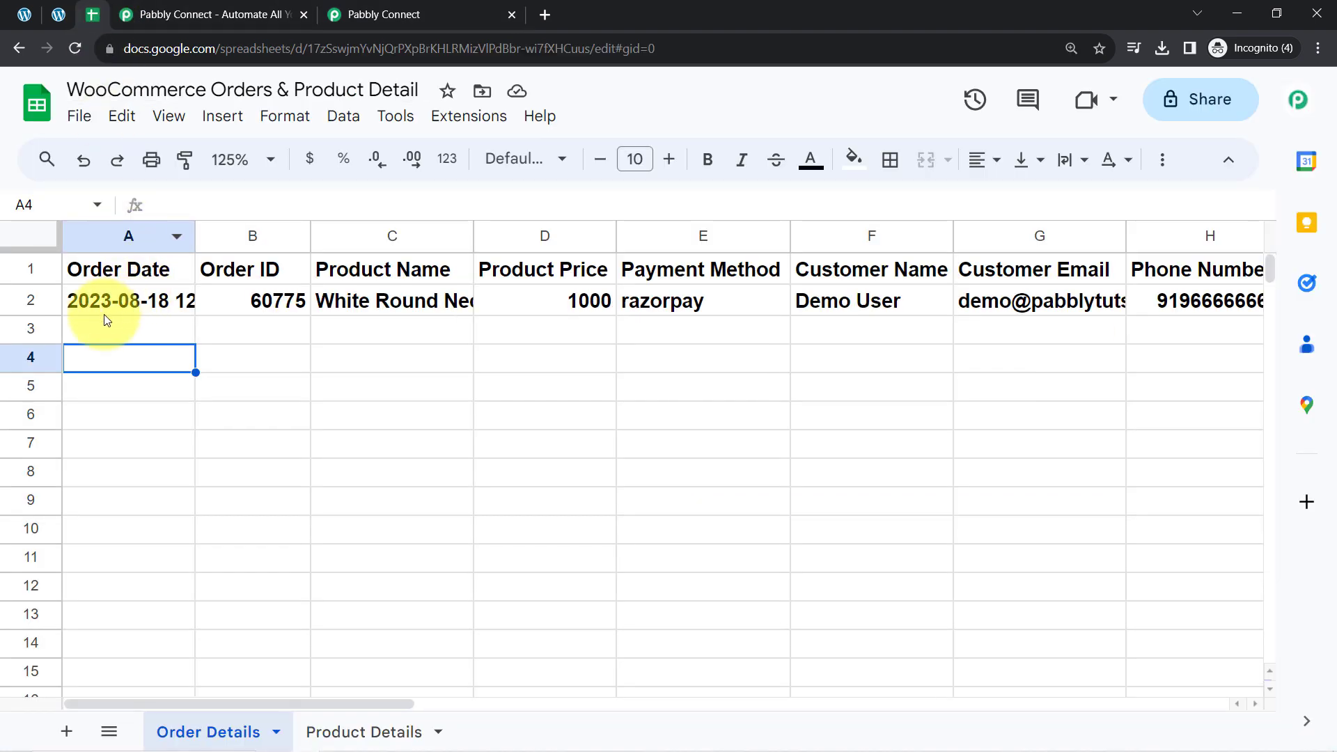
Remove the bold formatting from row 2 of the Order Details sheet and align its contents left.
click(28, 307)
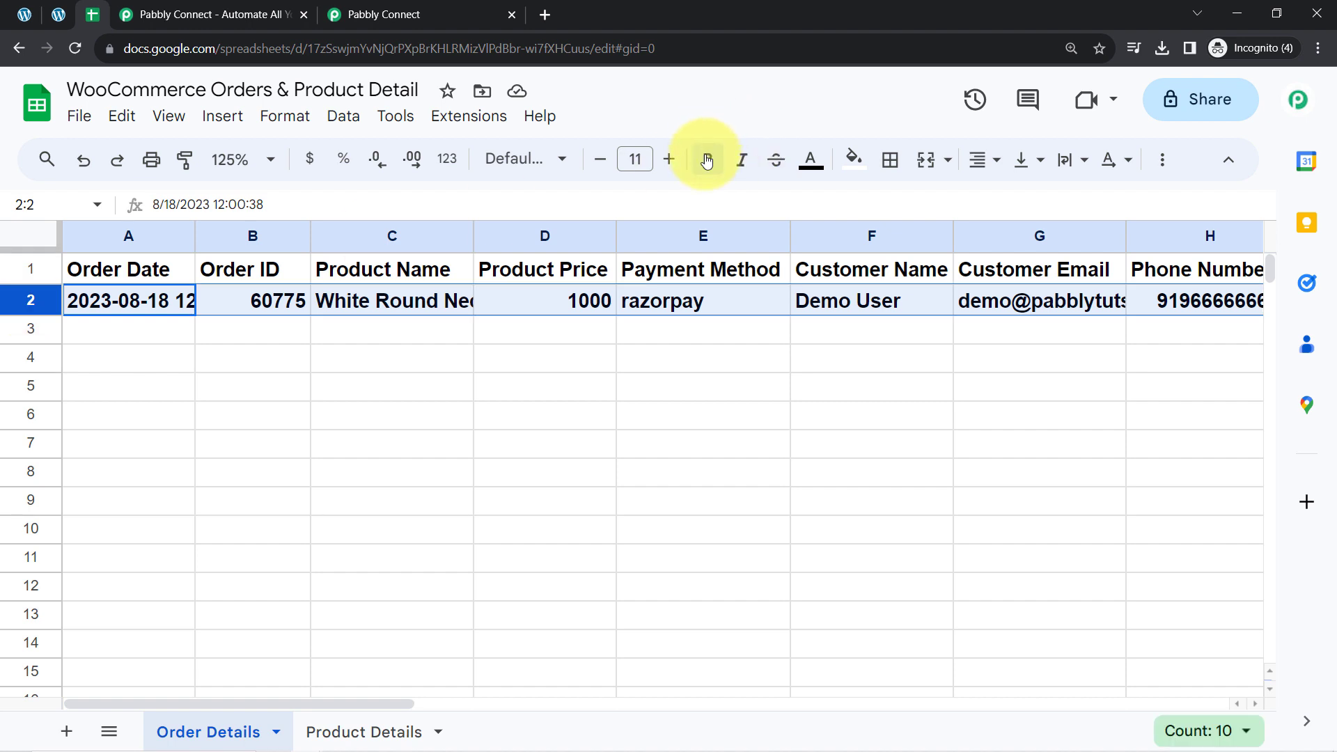
click(707, 160)
click(978, 160)
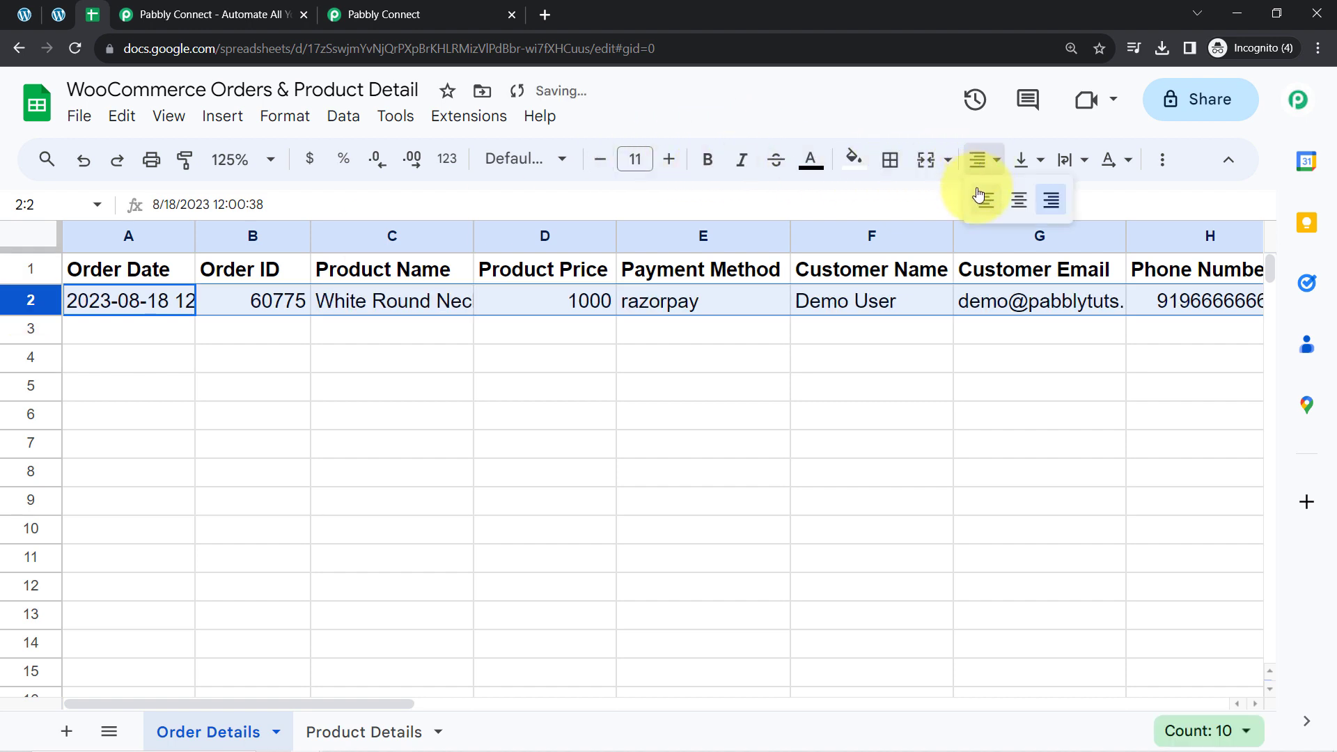
click(984, 201)
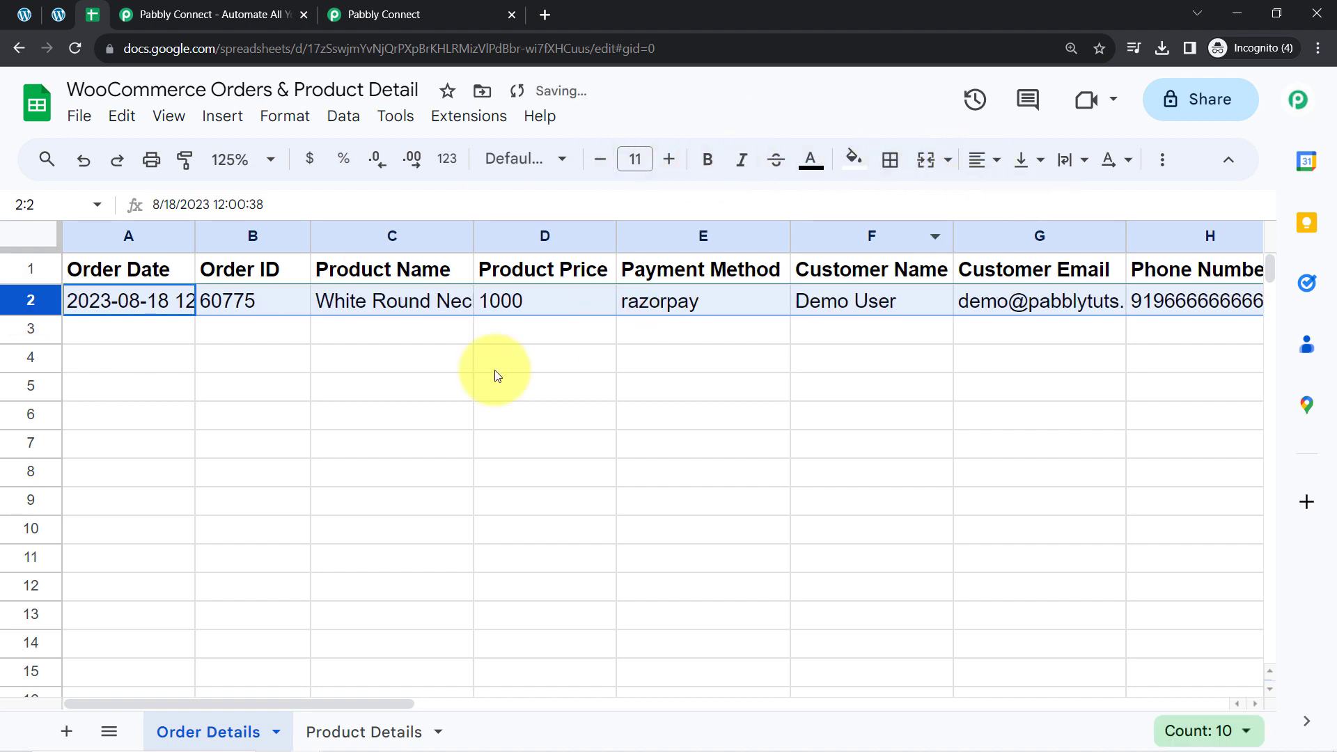
Widen the Order Date column slightly in the Order Details sheet.
click(348, 387)
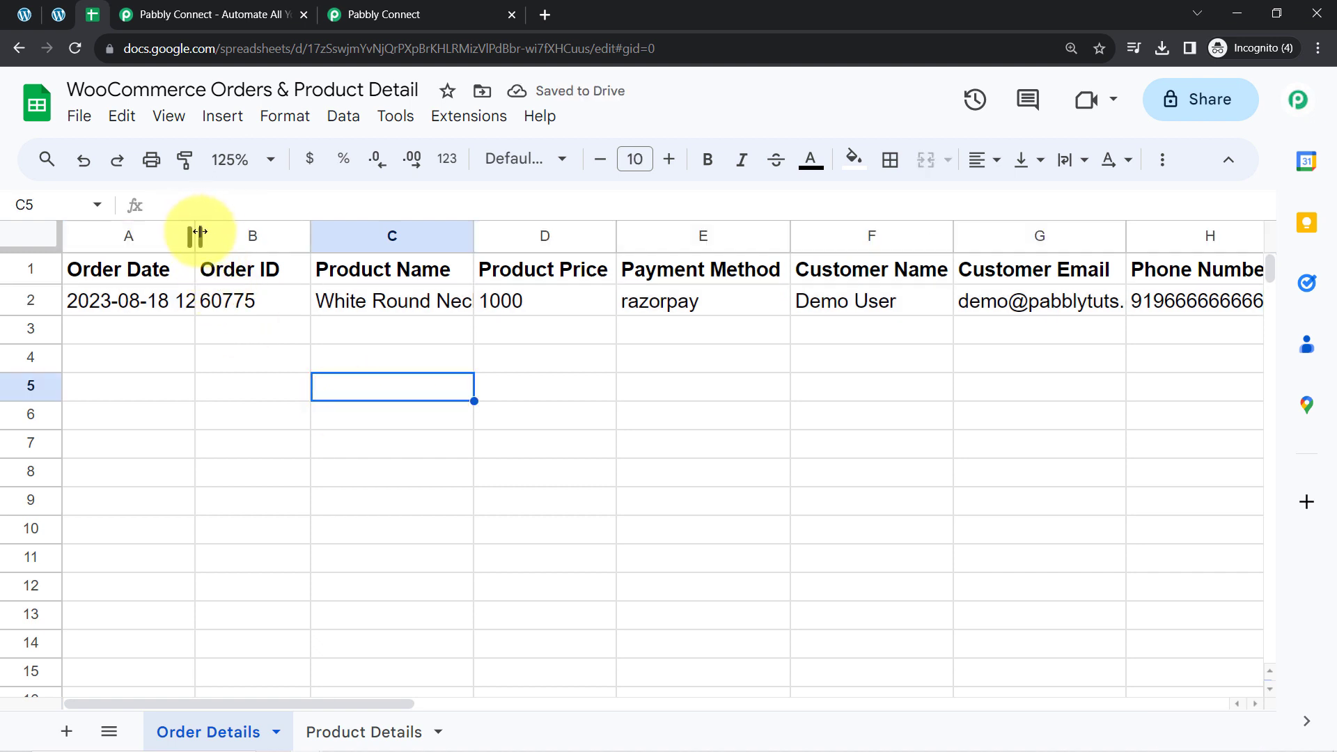
drag(200, 232, 220, 232)
click(279, 296)
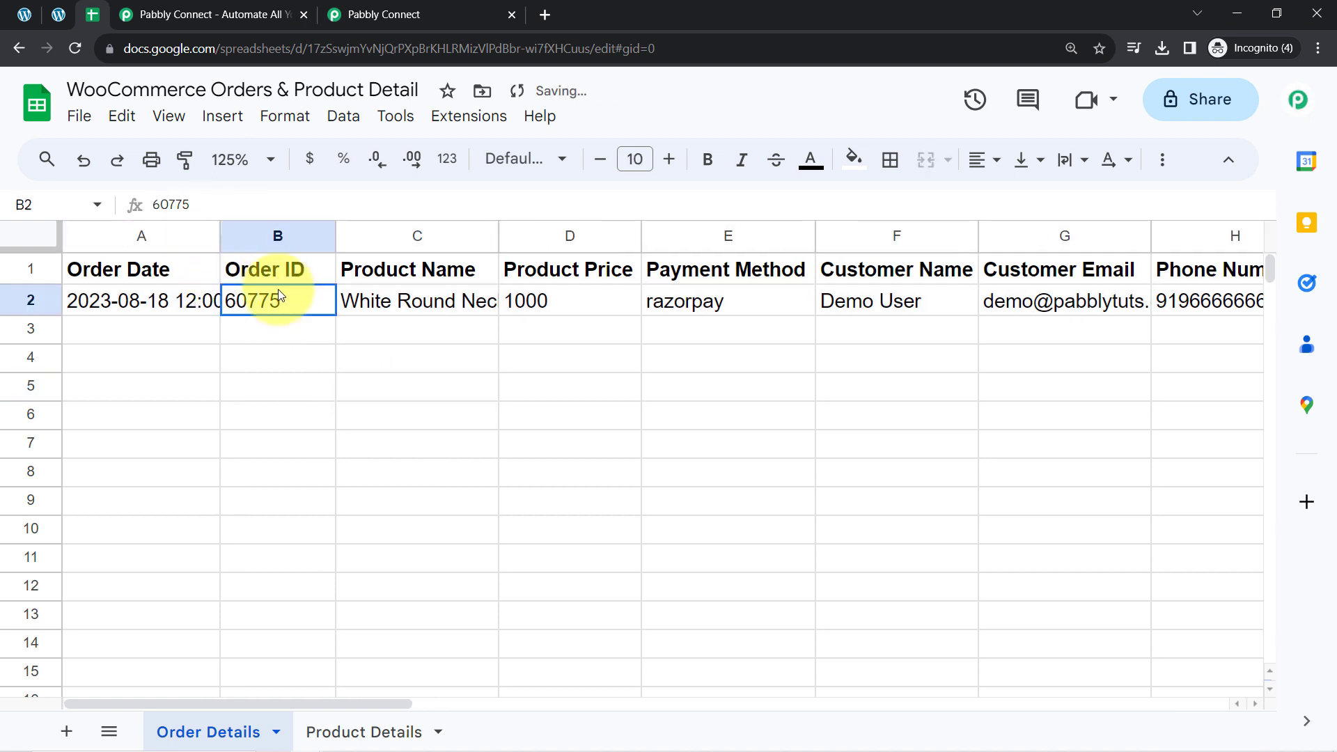
Review the order values in row 2 from Product Name through Pin Code in the Order Details sheet.
click(363, 304)
key(Right)
key(Right)
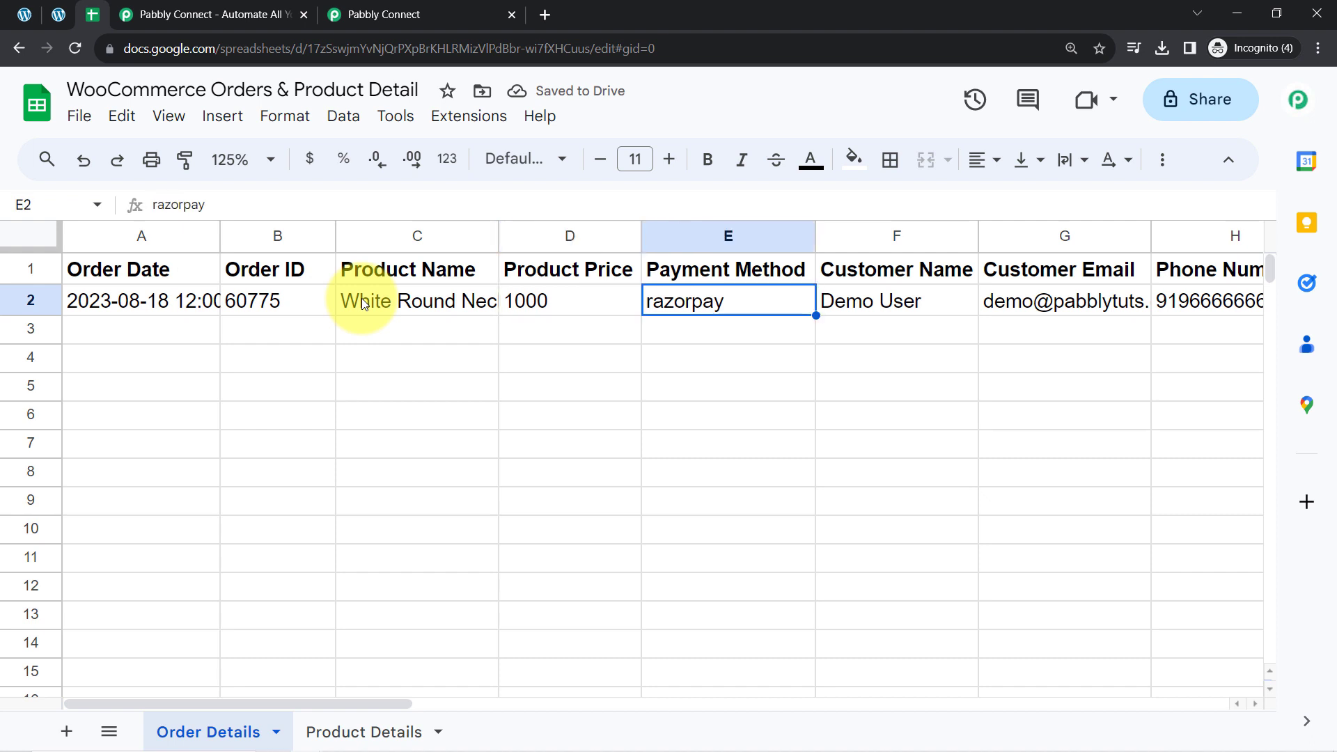
key(Right)
key(Right)
key(Right)
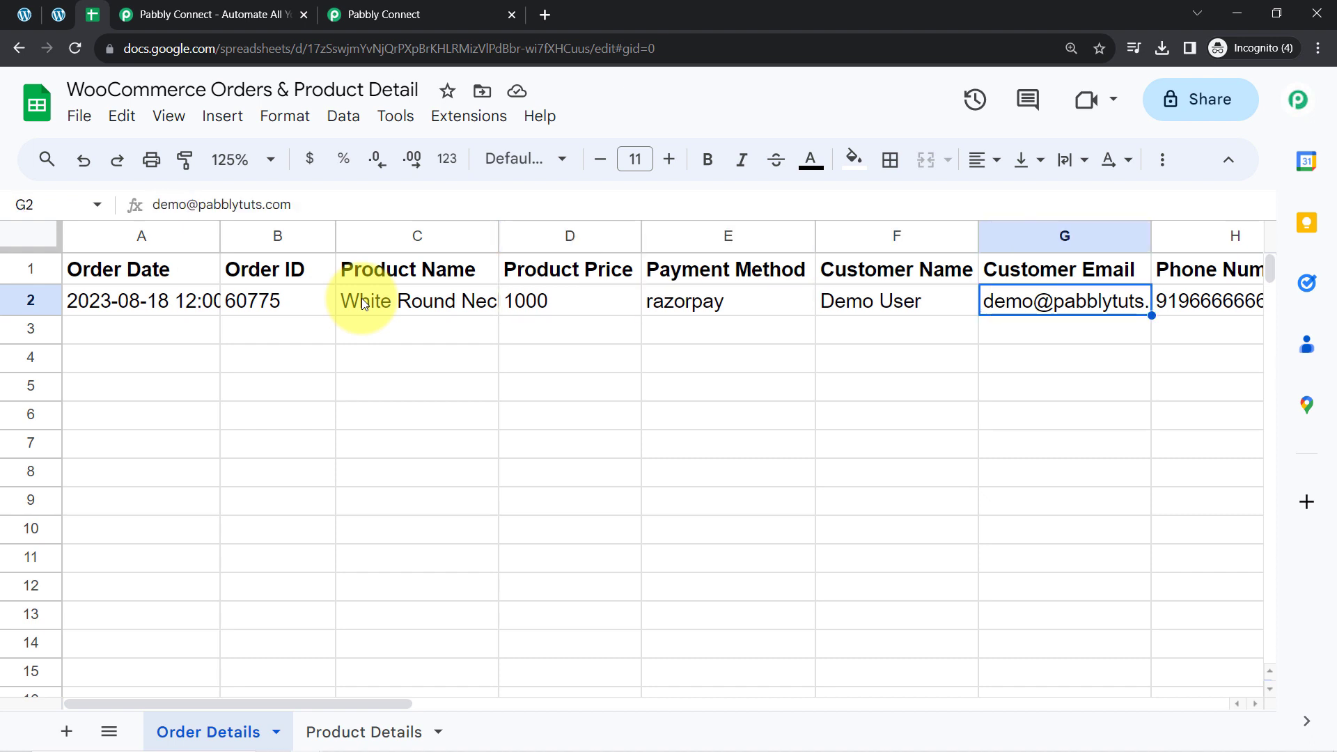
key(Right)
key(Right)
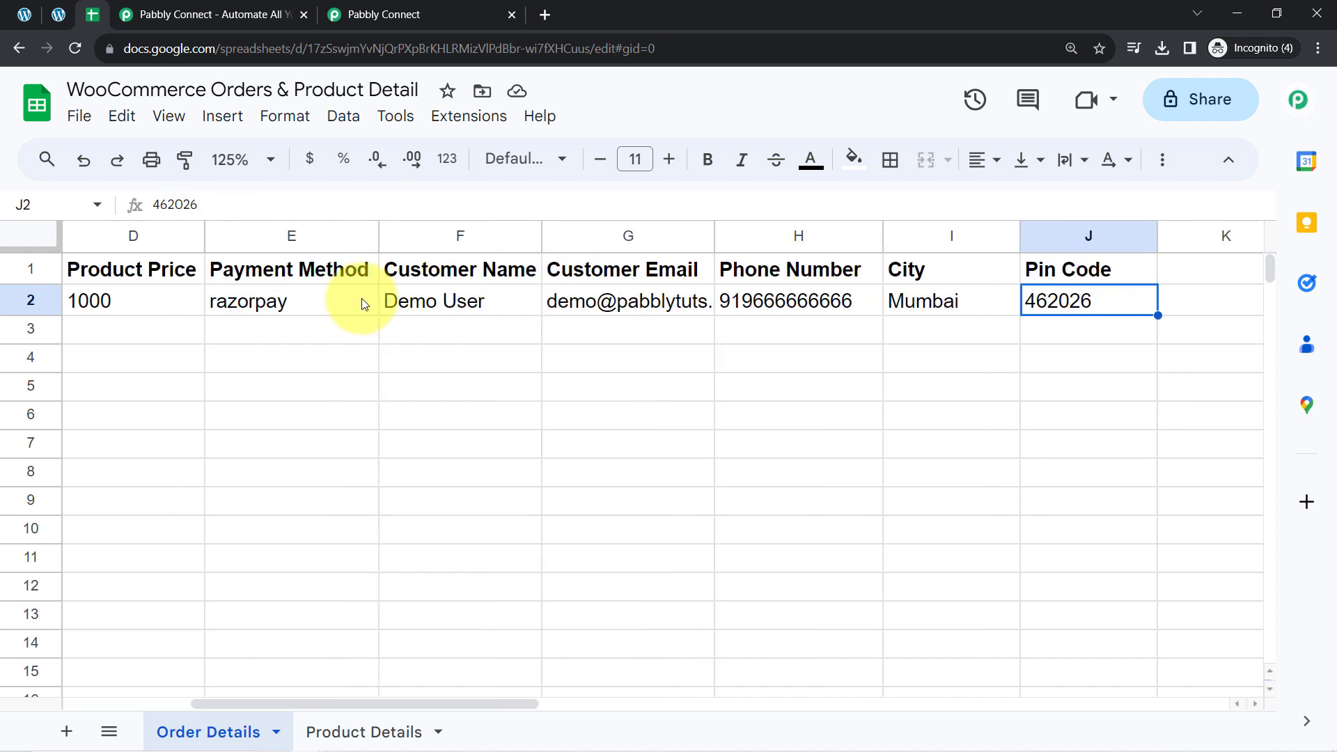
key(Right)
key(Right)
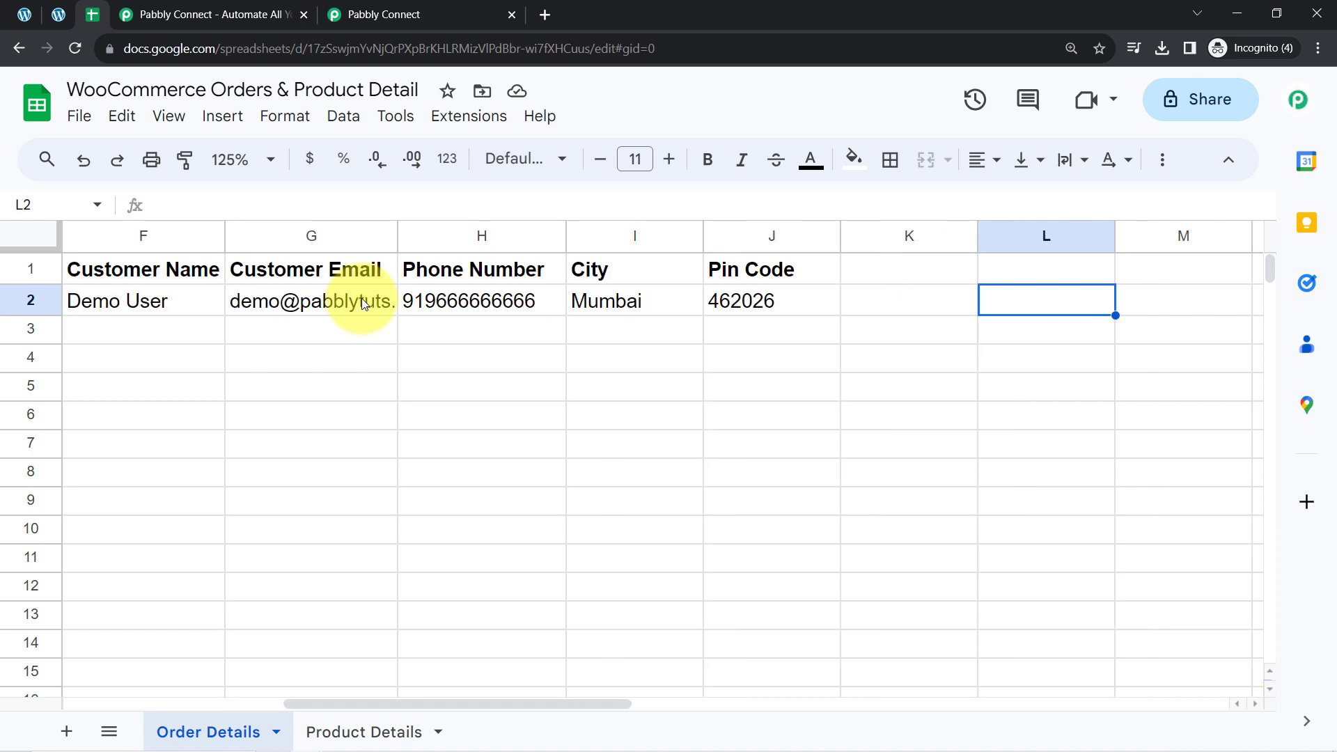
key(Right)
key(Right)
key(Right)
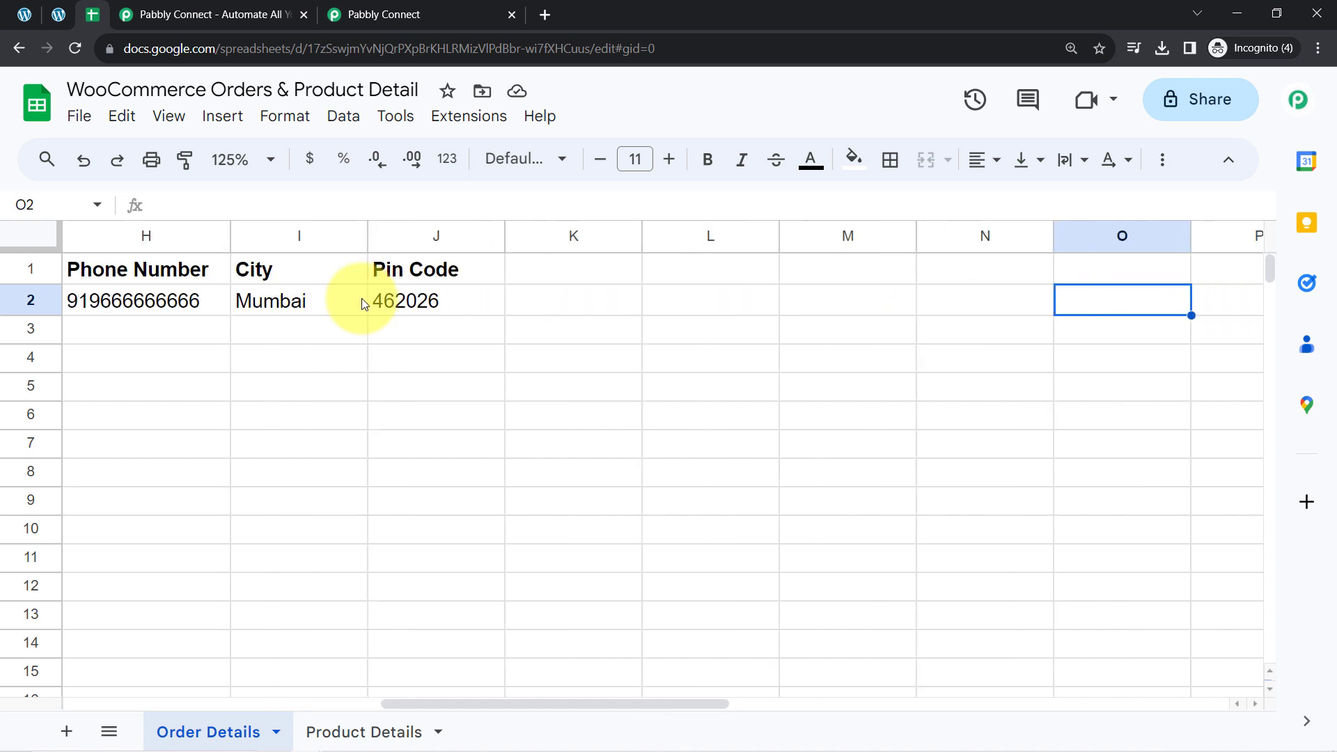
click(547, 272)
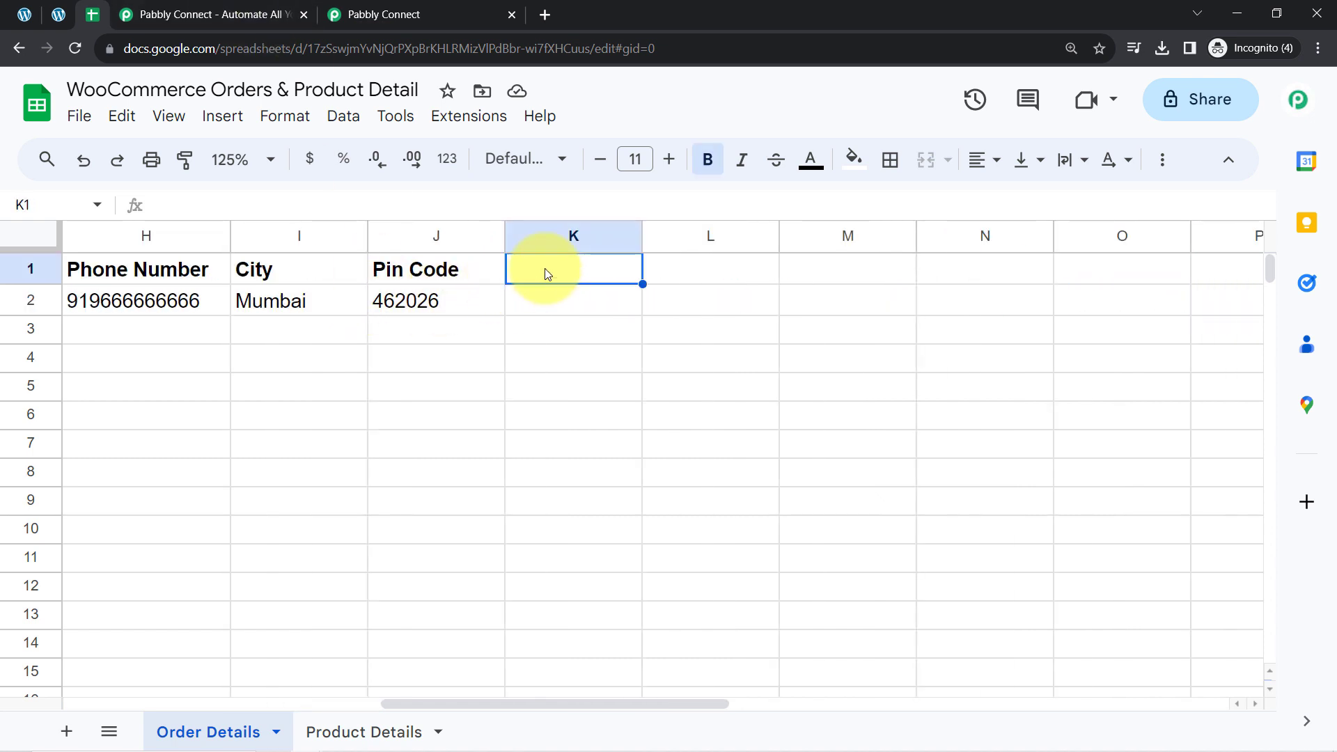
click(728, 266)
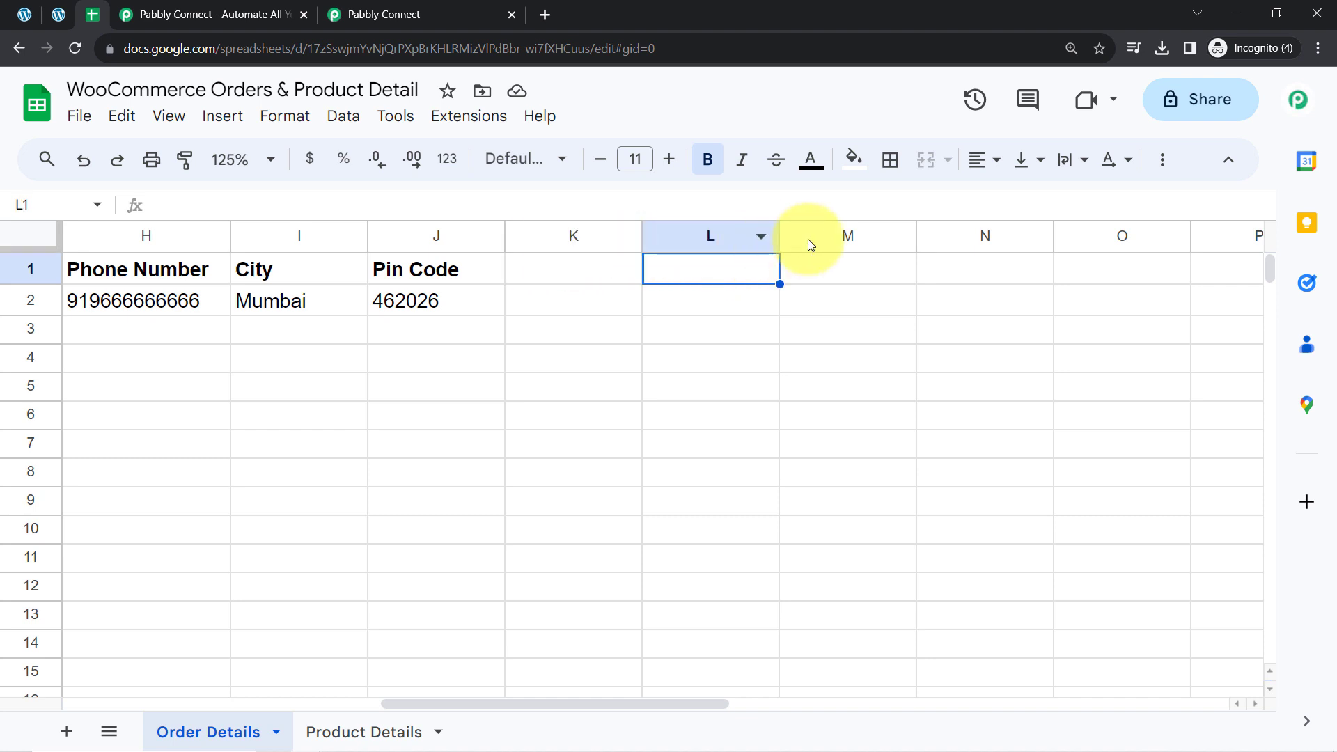
click(830, 265)
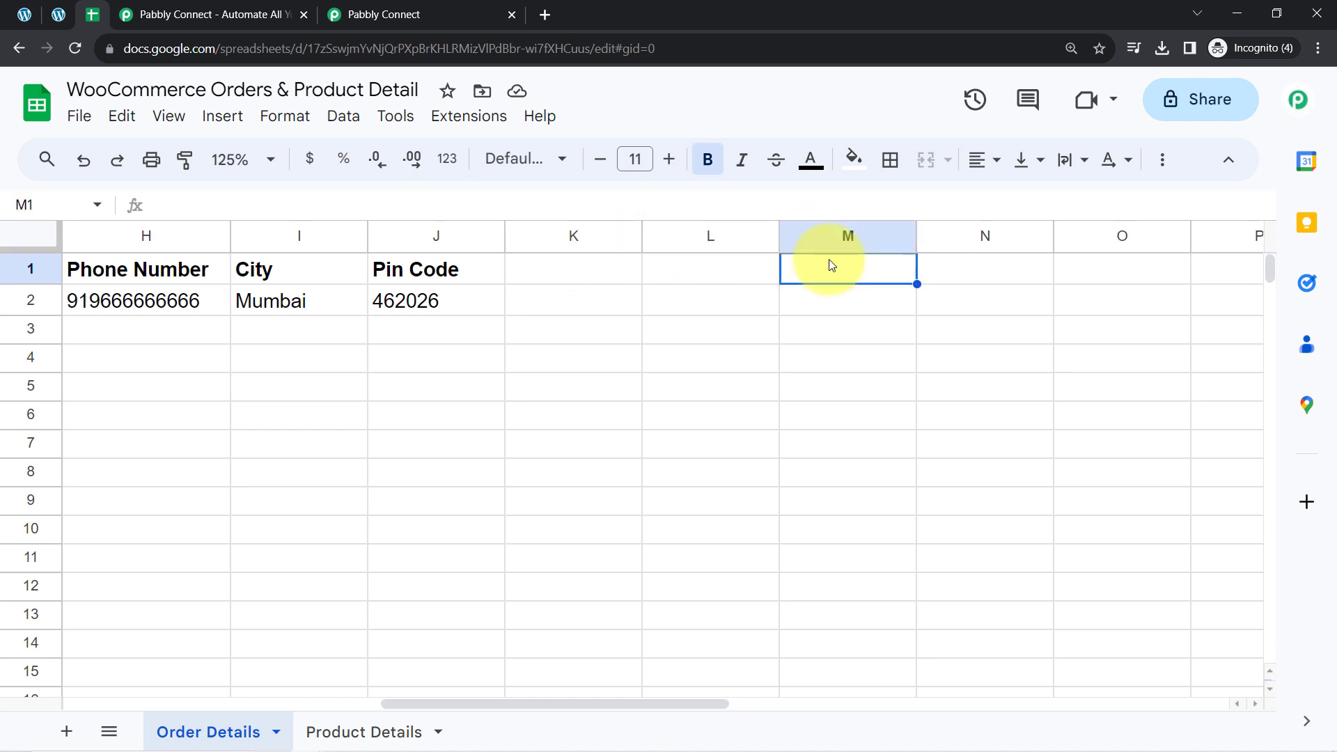
click(965, 278)
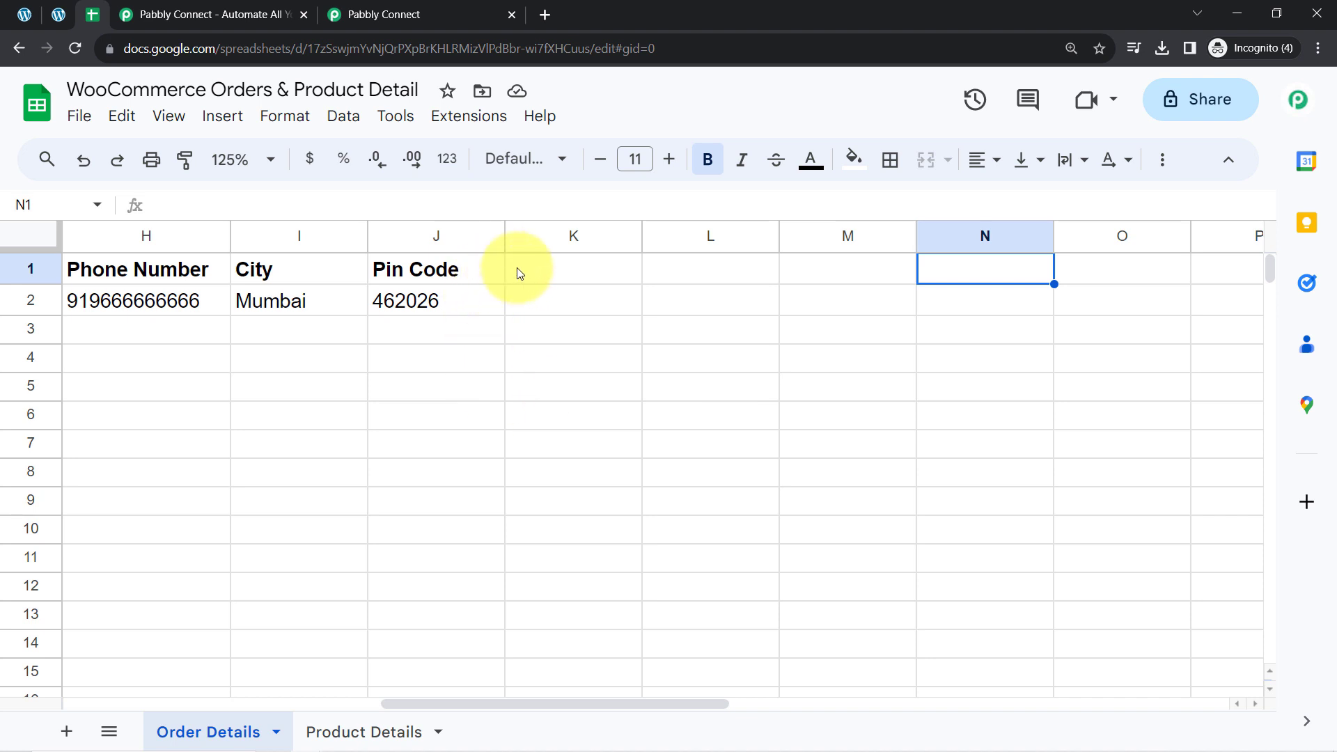
click(542, 272)
click(758, 273)
click(845, 273)
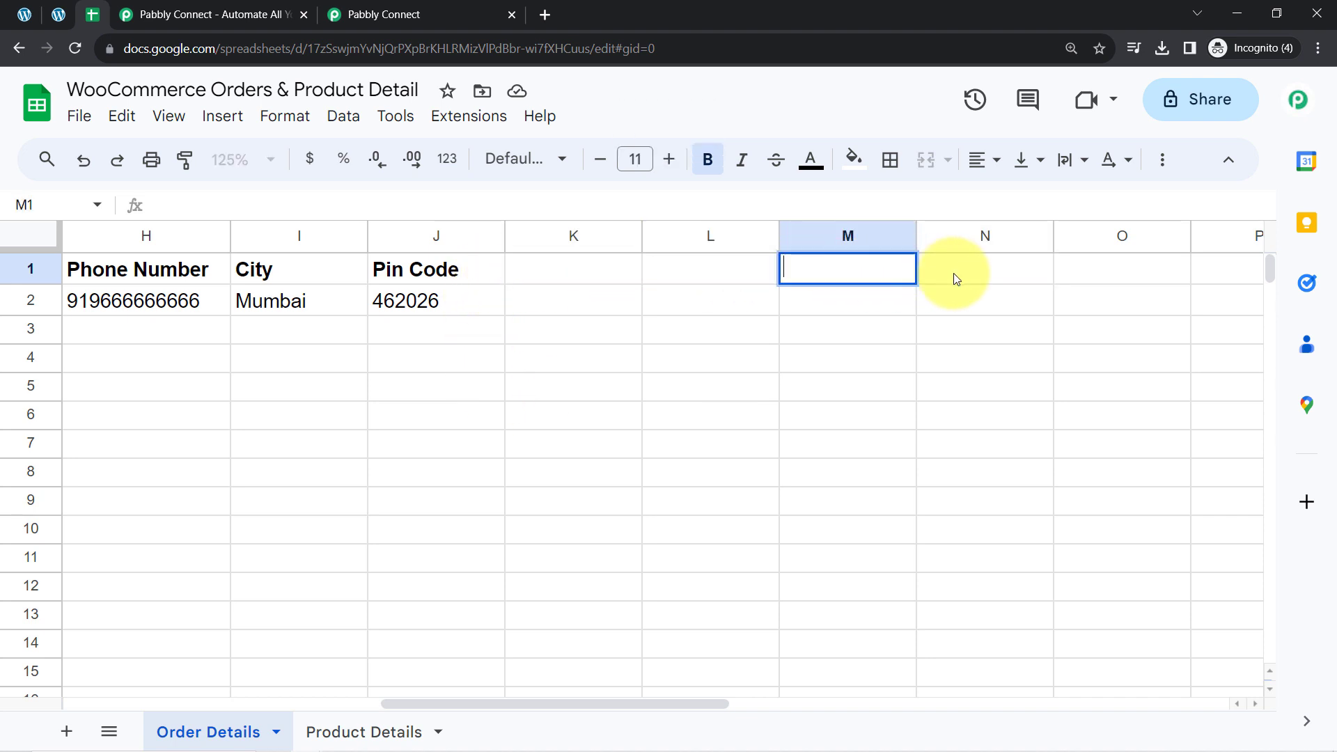
click(957, 276)
click(583, 298)
click(695, 307)
click(931, 301)
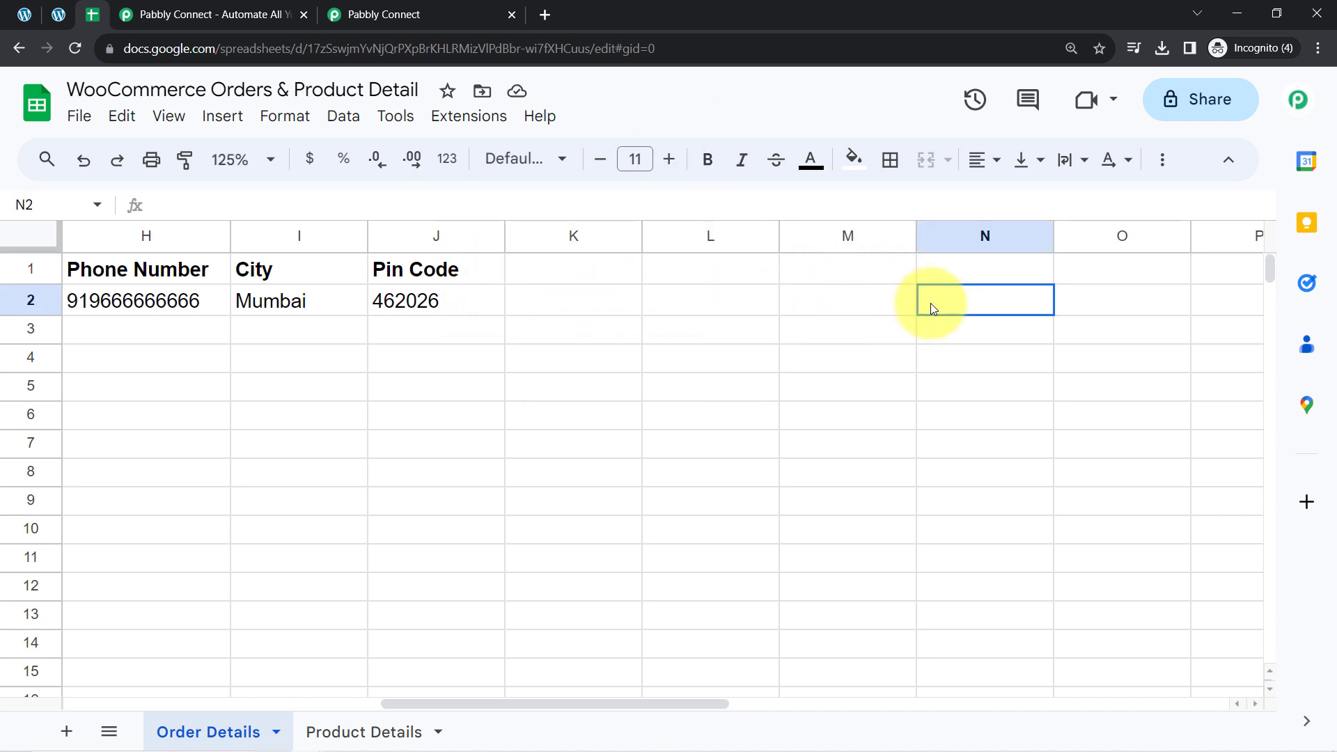
click(864, 302)
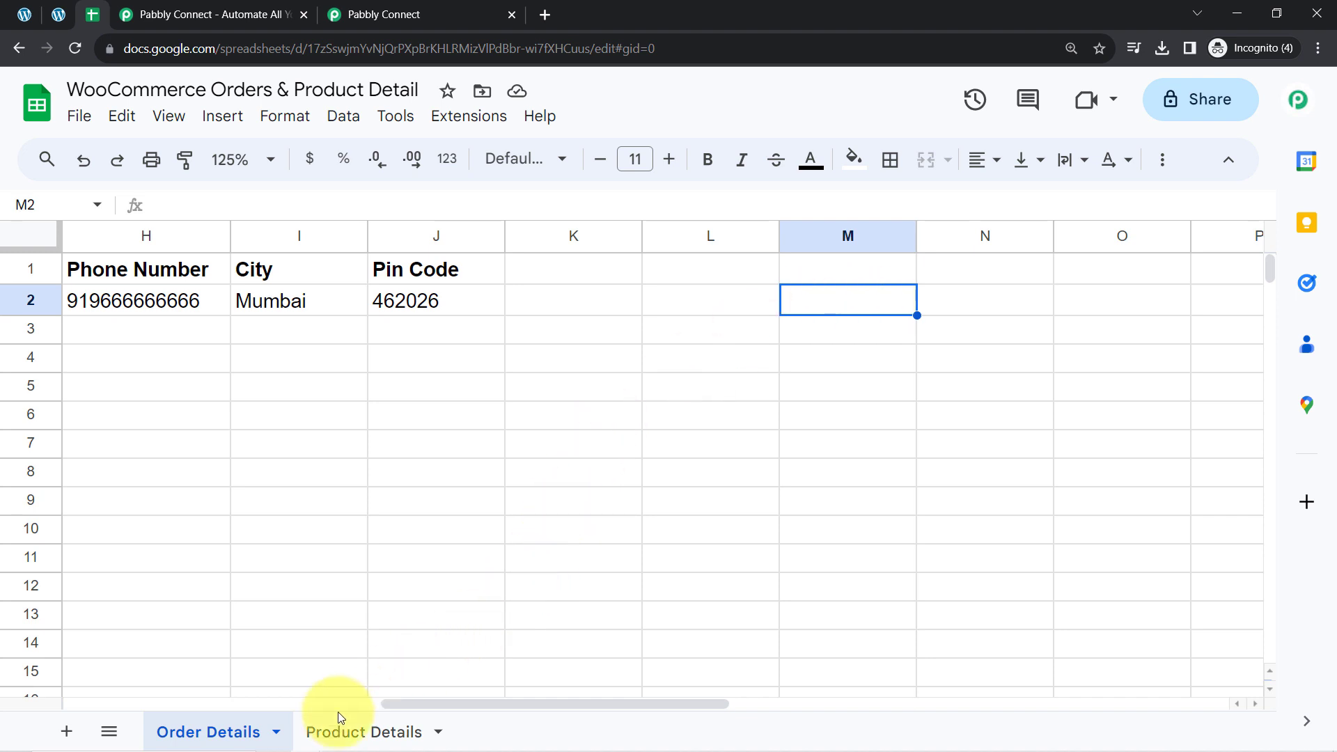
Open the Product Details sheet and examine its column headers and the Product ID column.
click(330, 733)
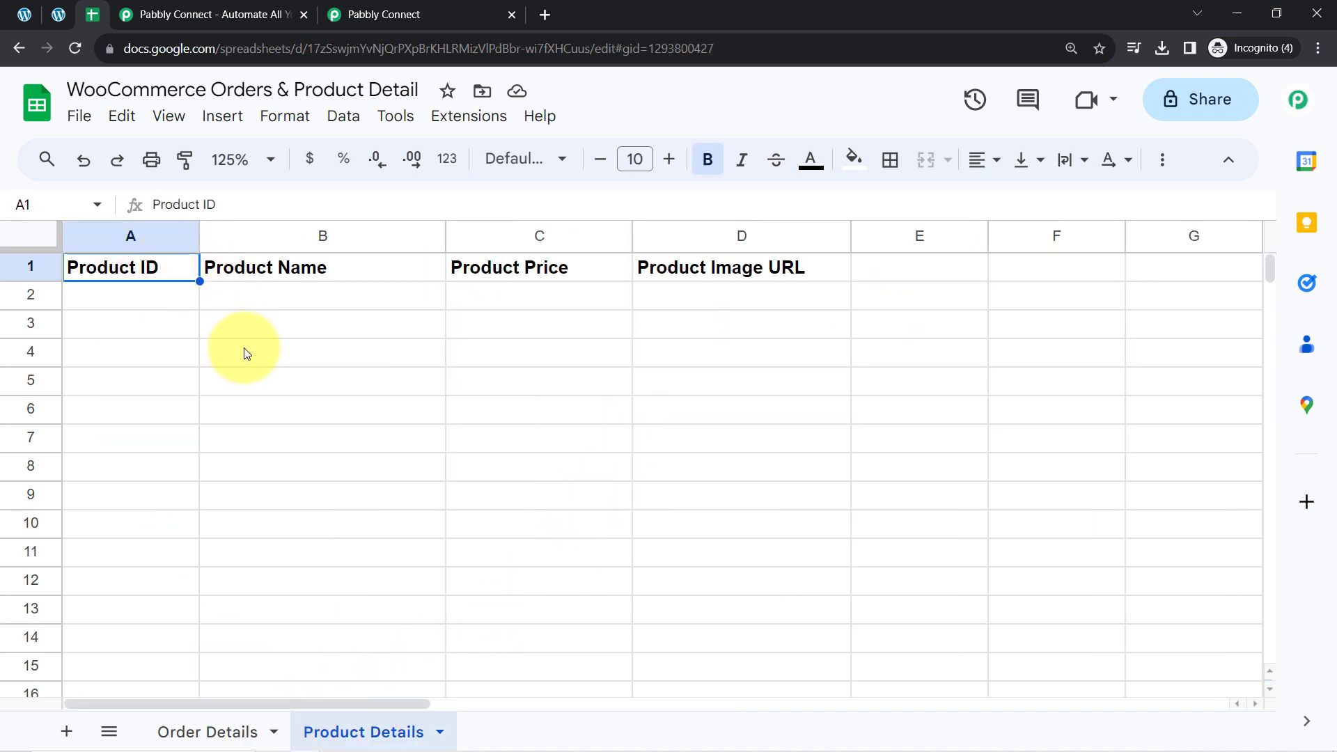
click(164, 303)
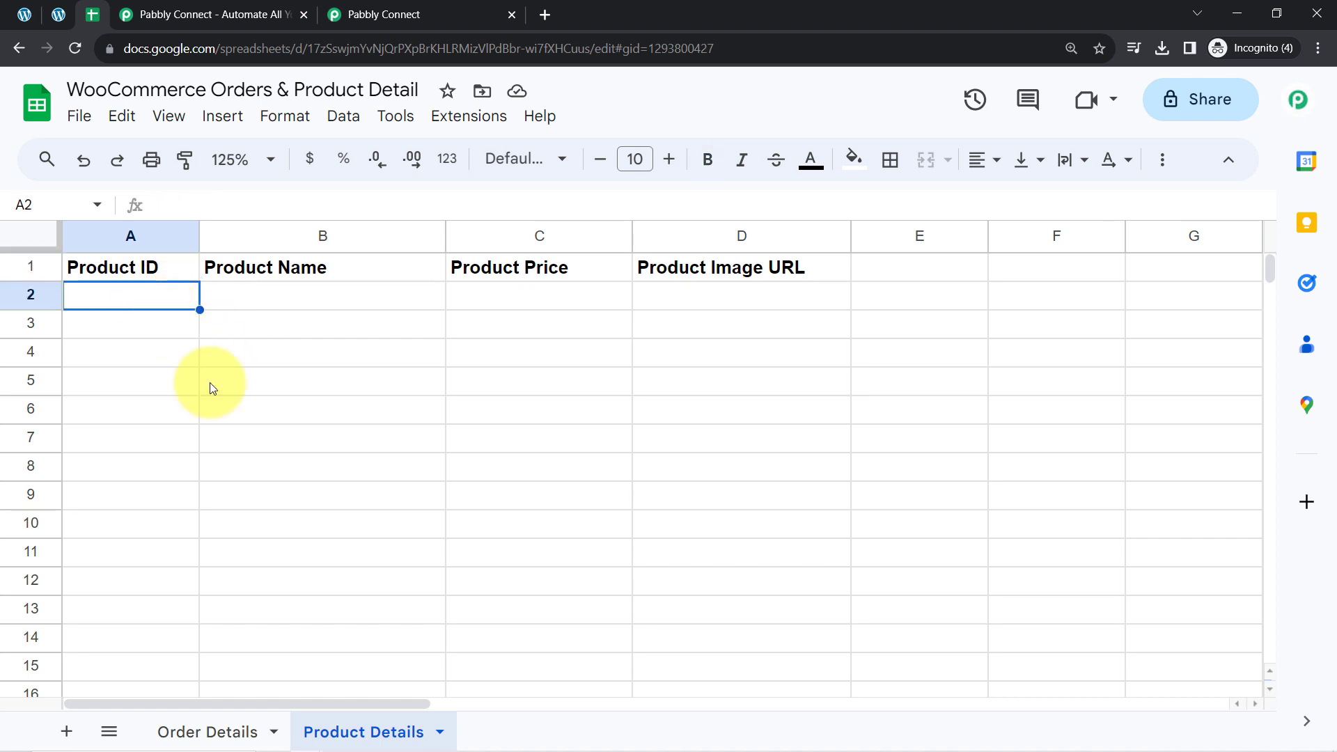
click(132, 234)
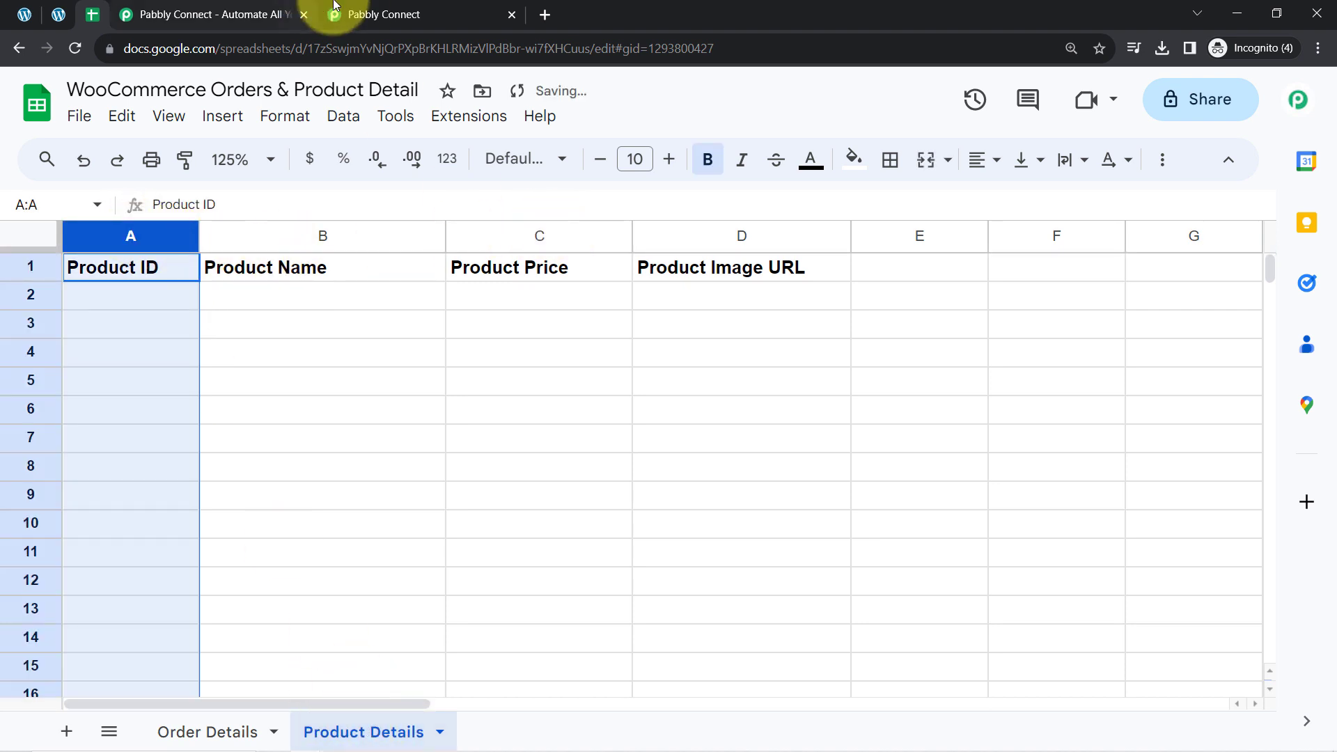
Switch to the Pabbly Connect workflow, append an action step at the end, and search its app list for "shee".
click(348, 13)
scroll(236, 425, down, 8)
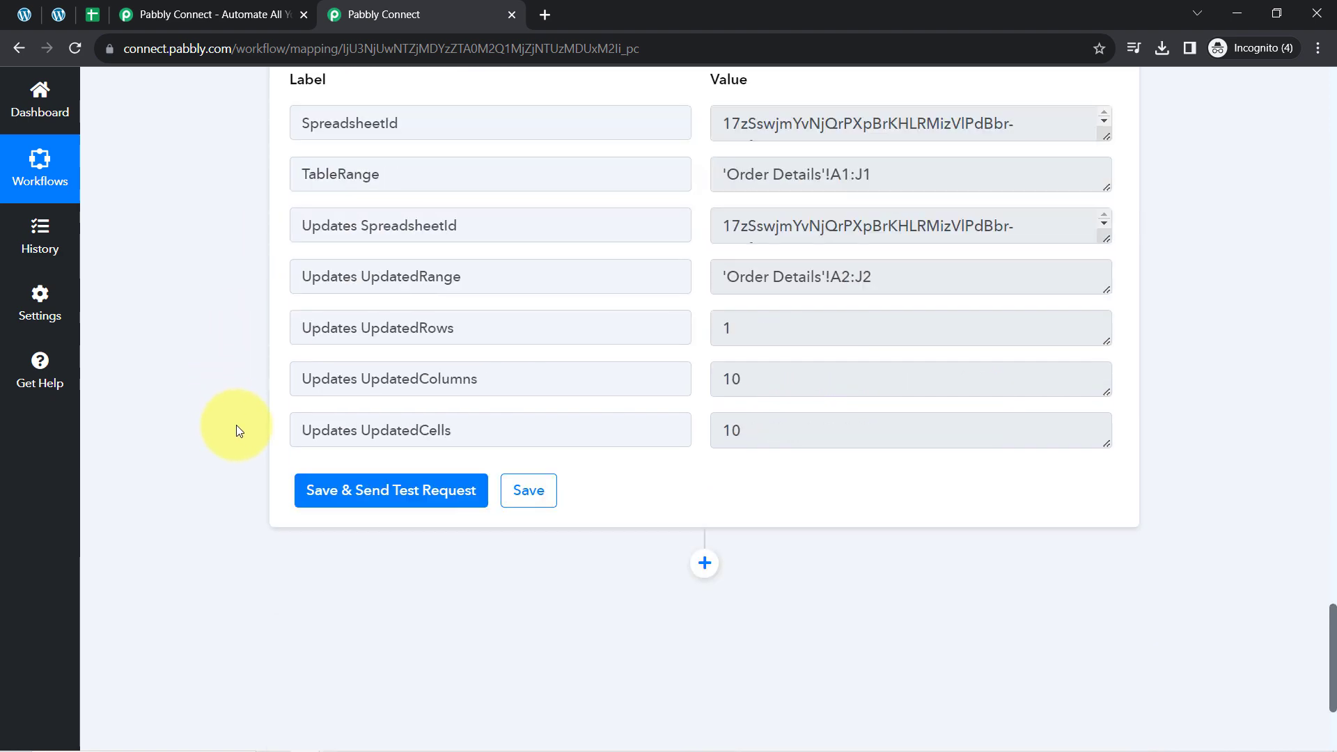
click(708, 323)
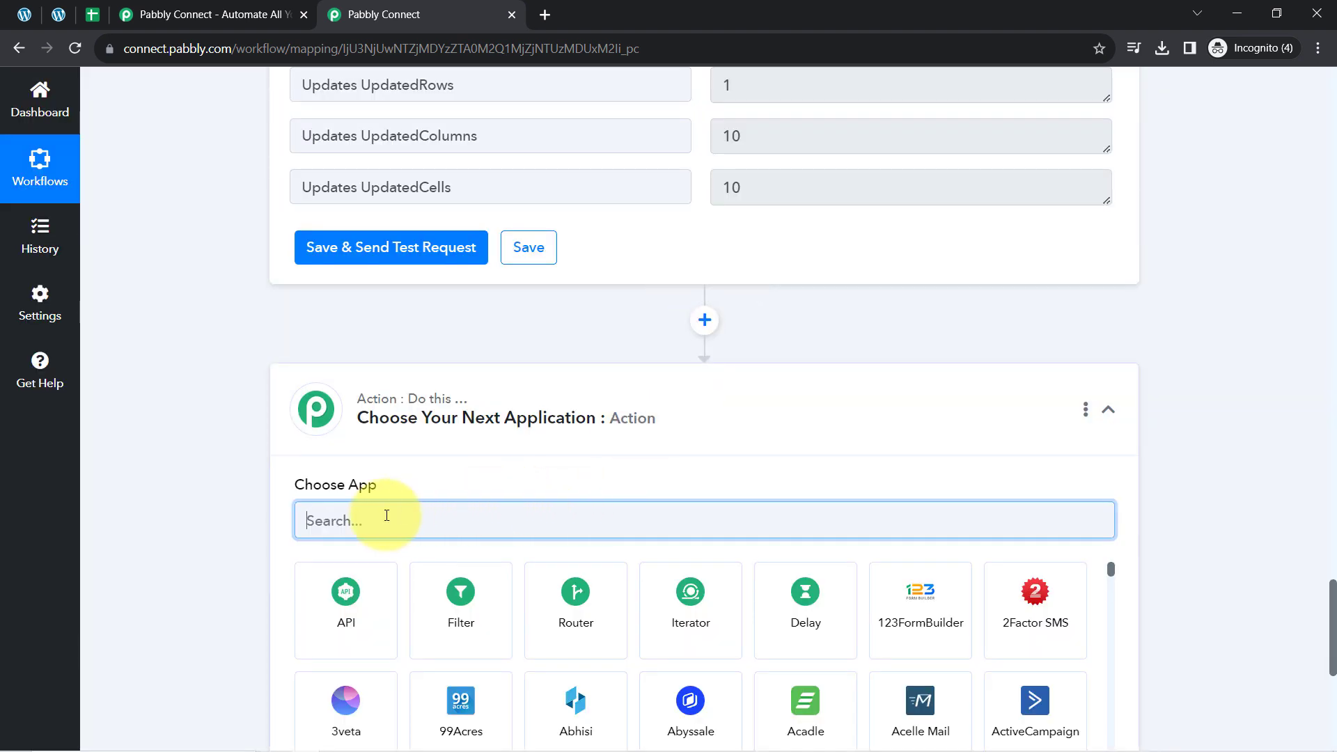
text(shee)
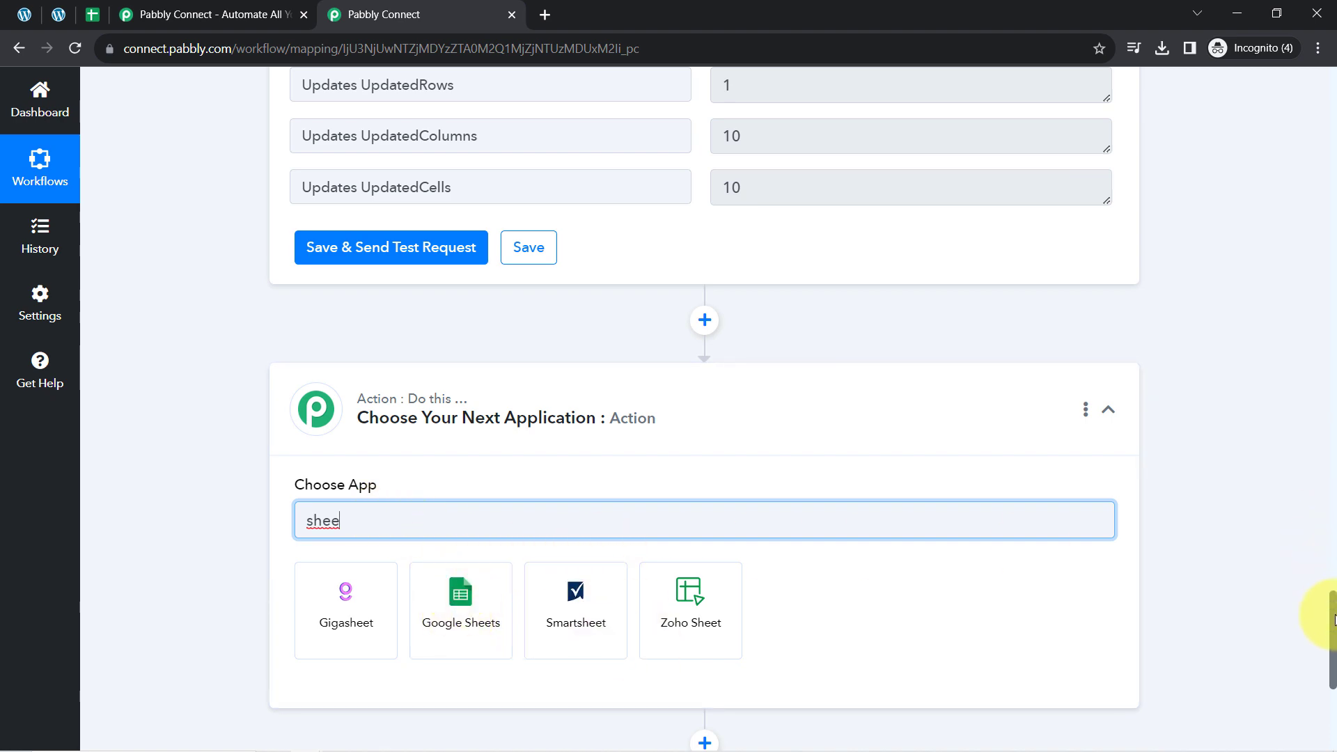
Copy workflow step 2, Google Sheets: Add New Row, and paste the copy directly after it.
scroll(1333, 618, up, 14)
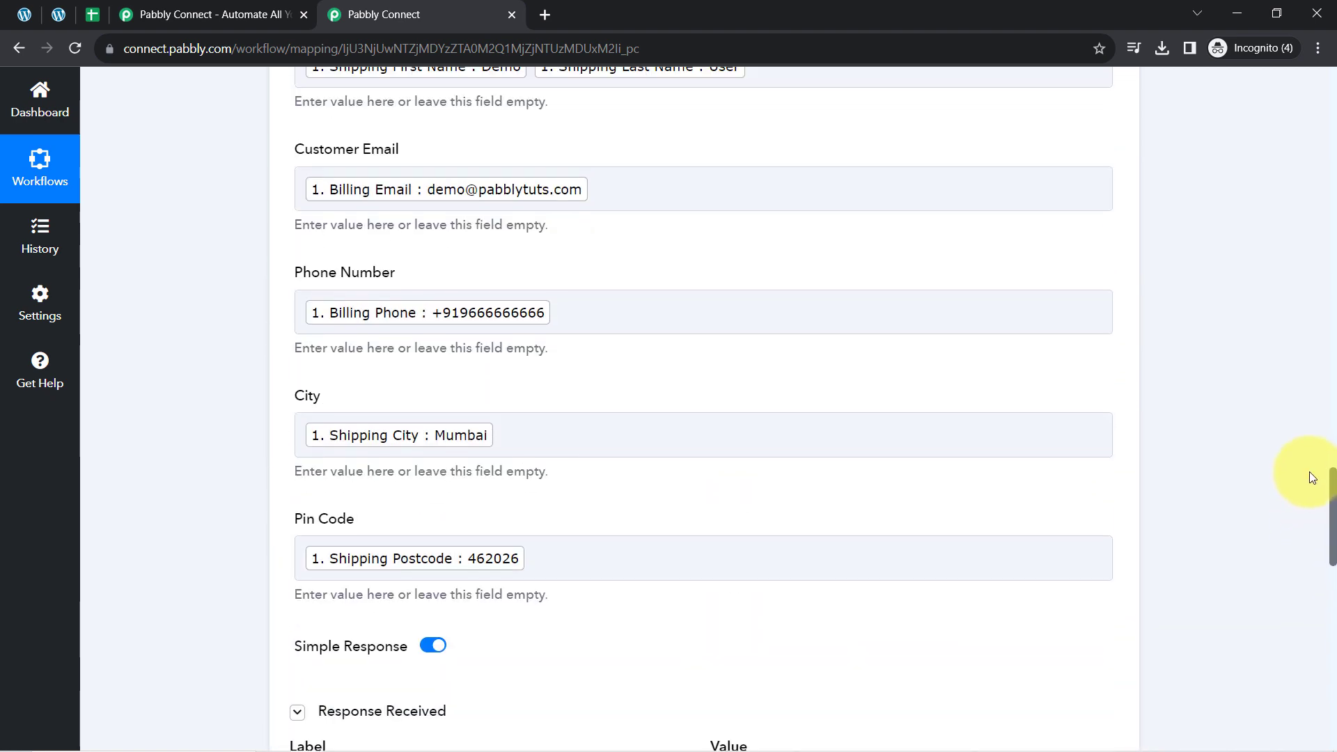
drag(1312, 477, 1284, 300)
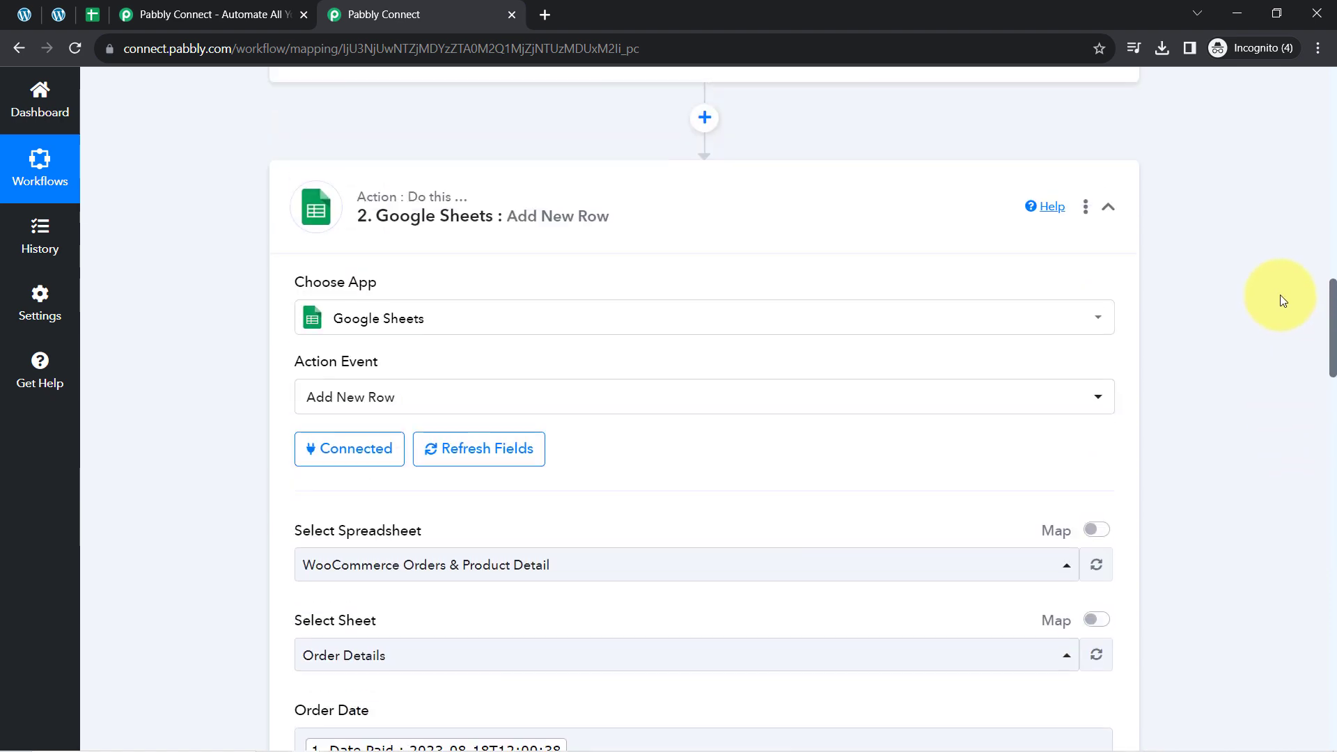
click(1086, 208)
click(994, 275)
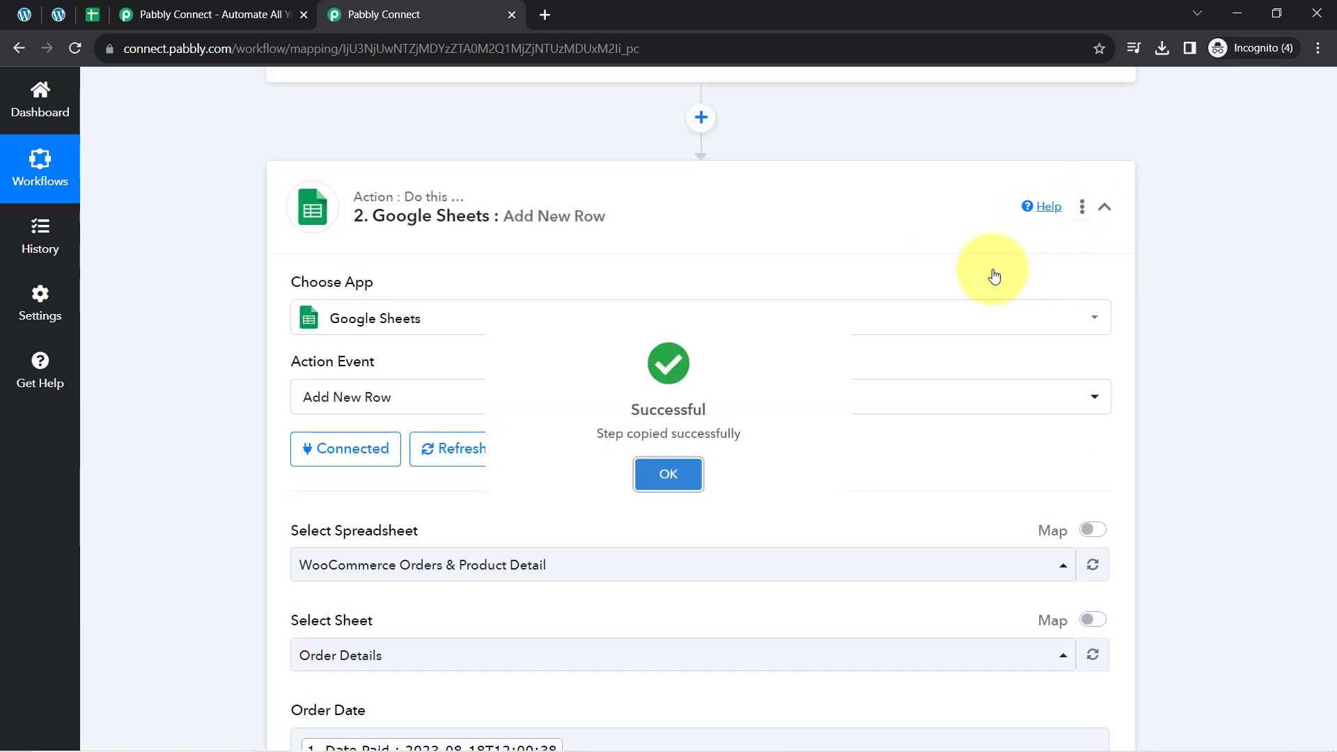
click(669, 471)
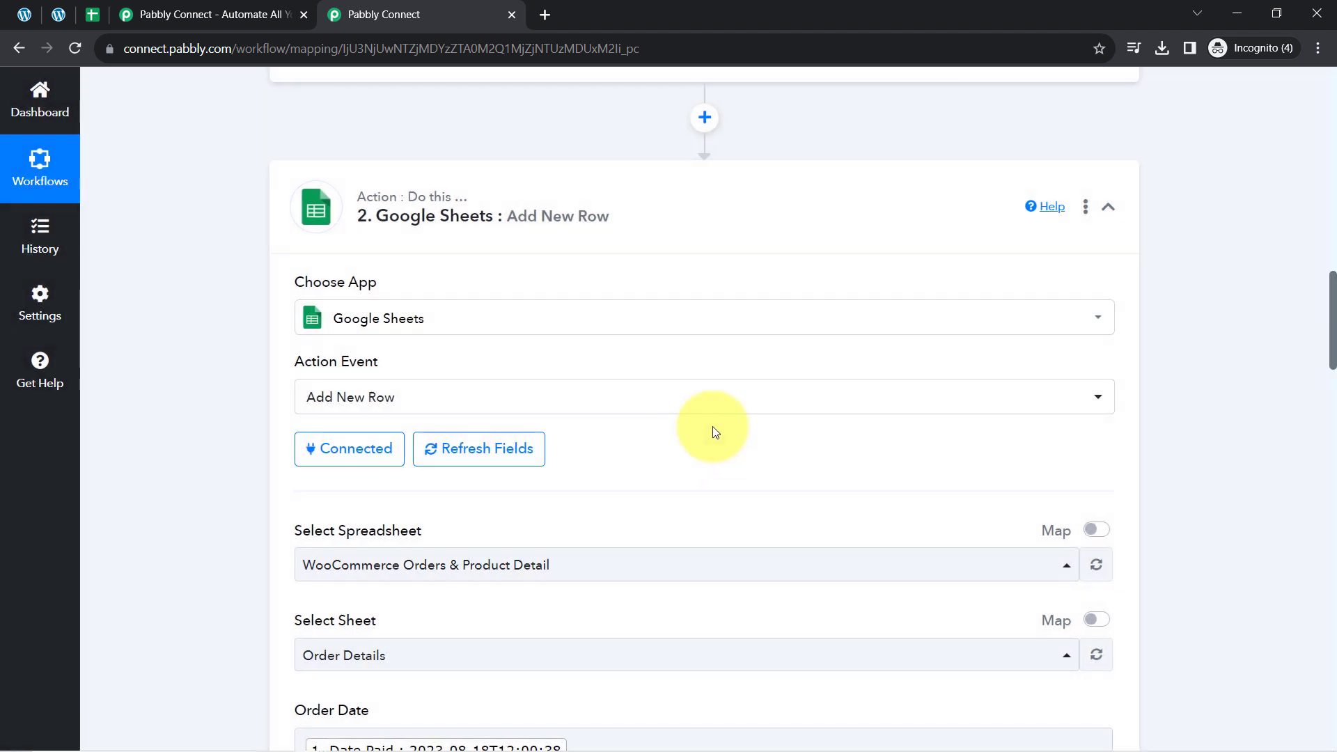
click(1086, 209)
click(973, 300)
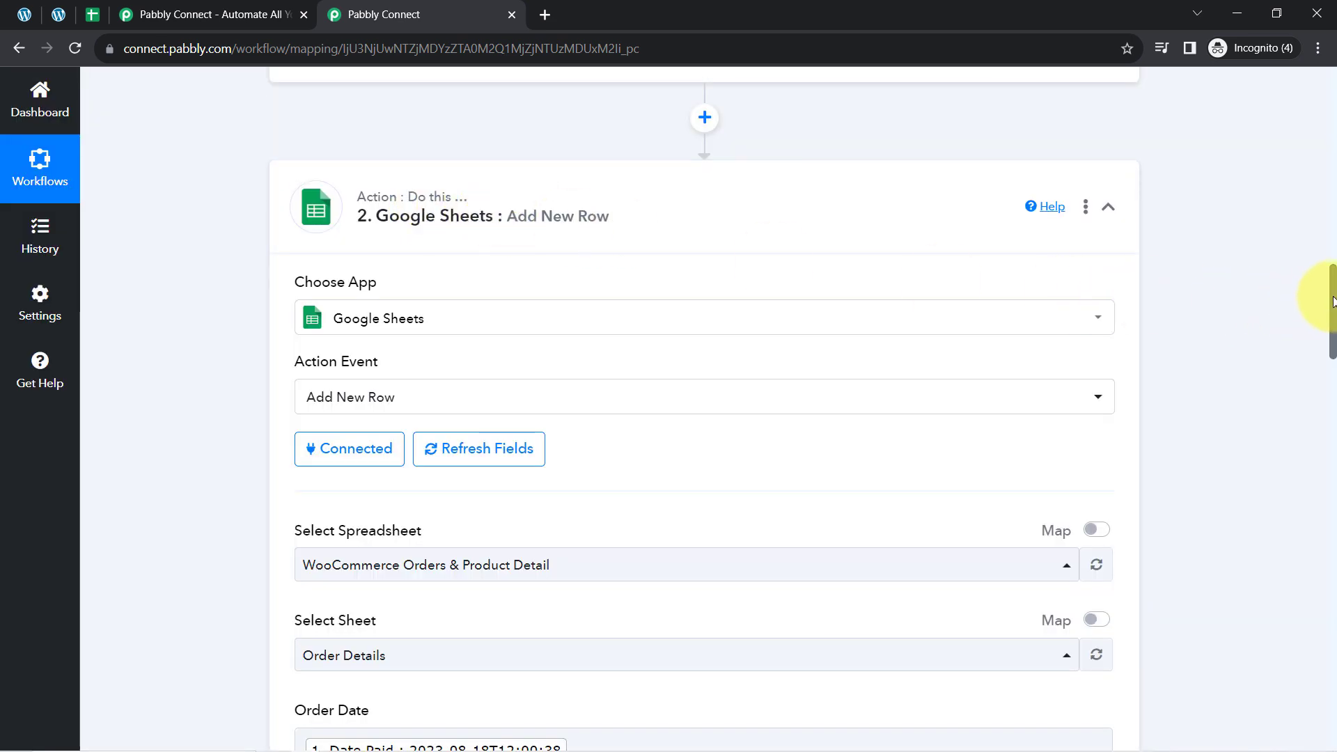
Delete the unconfigured fourth action step at the end of the workflow.
drag(1327, 311, 1309, 647)
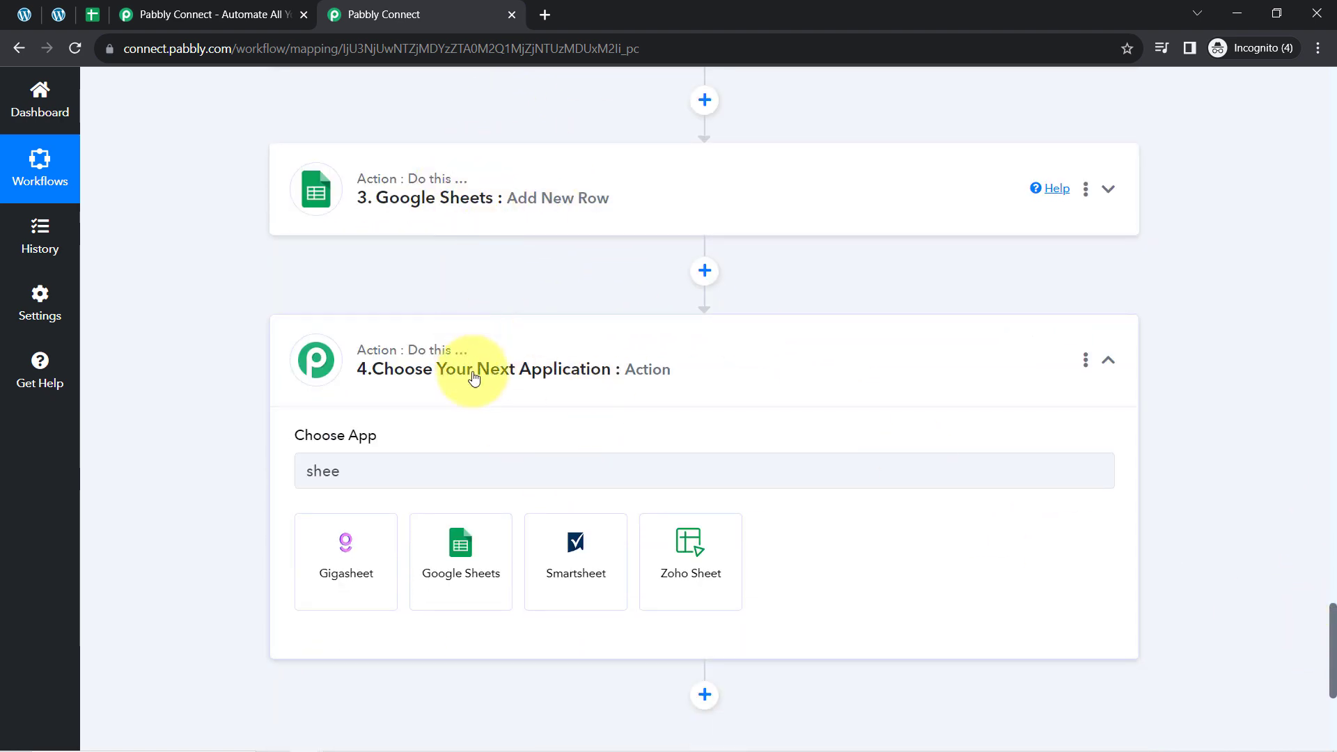
click(1085, 361)
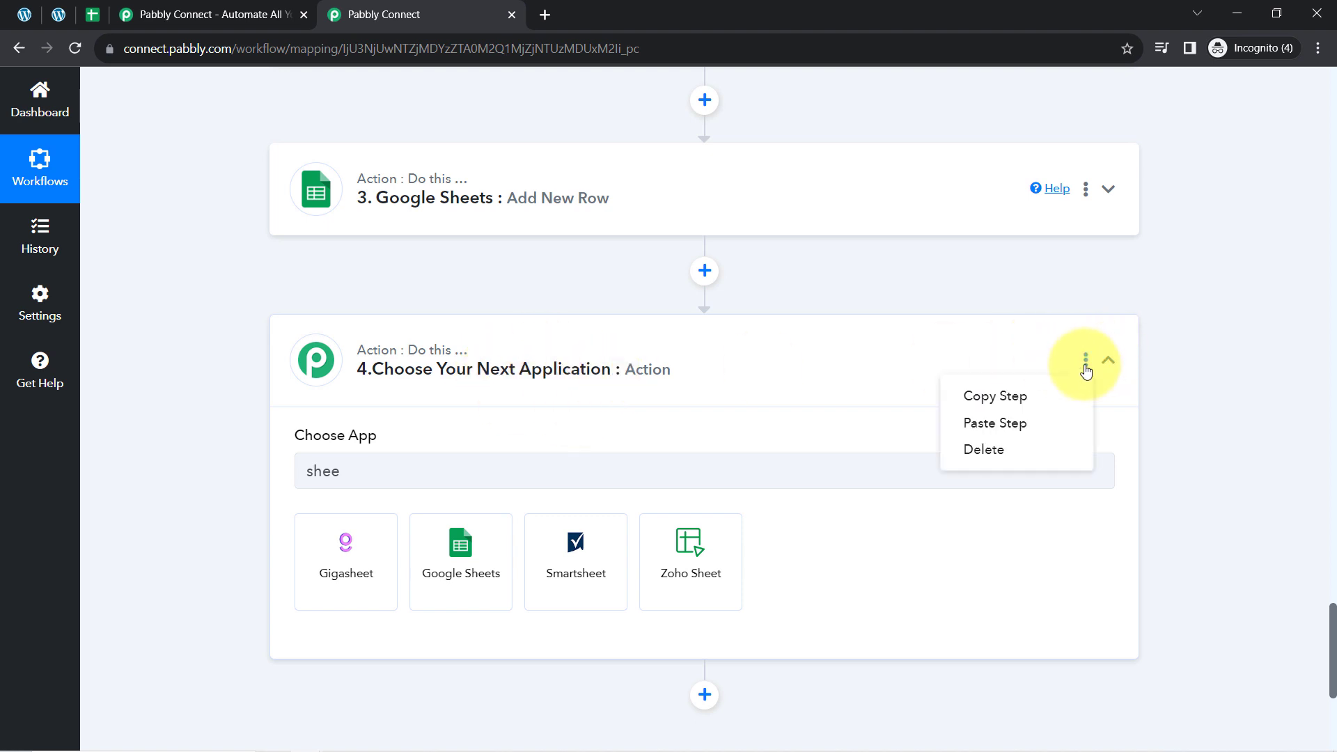
click(982, 454)
click(605, 509)
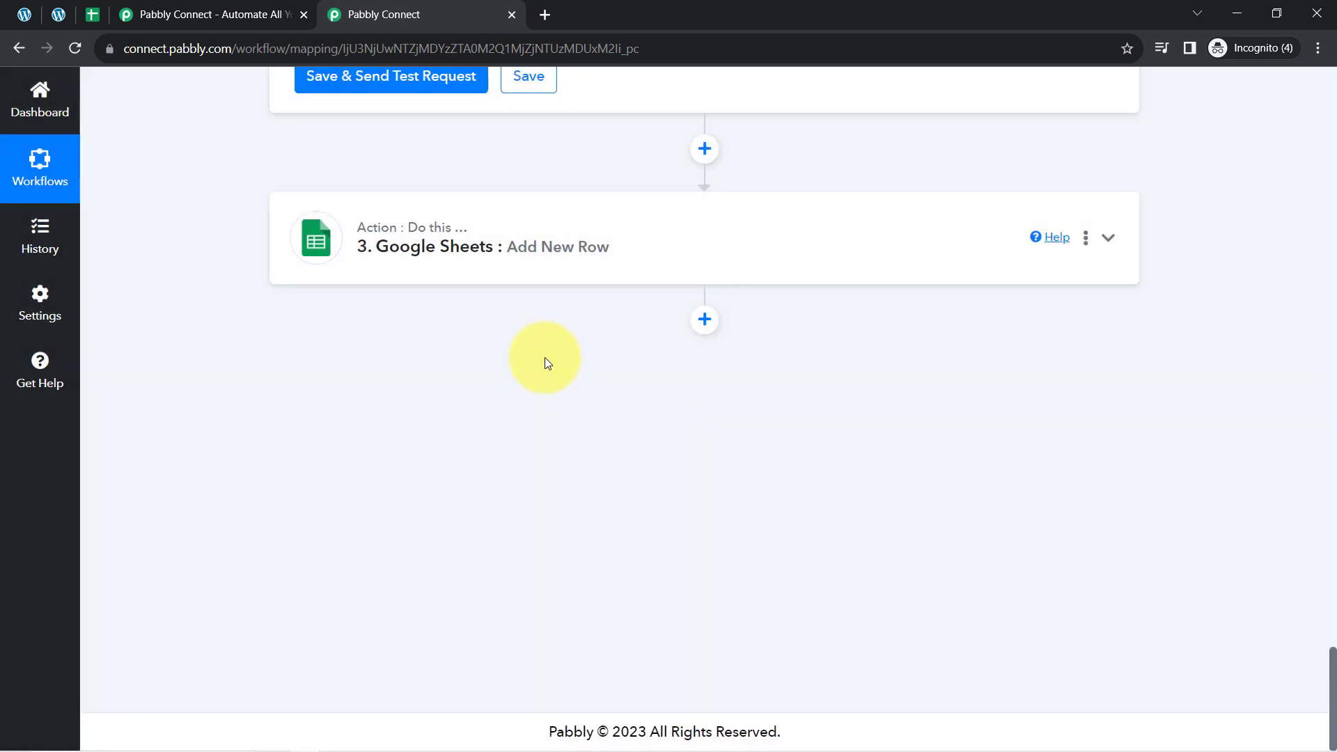
Expand workflow step 3 and rename it "Google Sheets : Collecting Product Details".
click(454, 243)
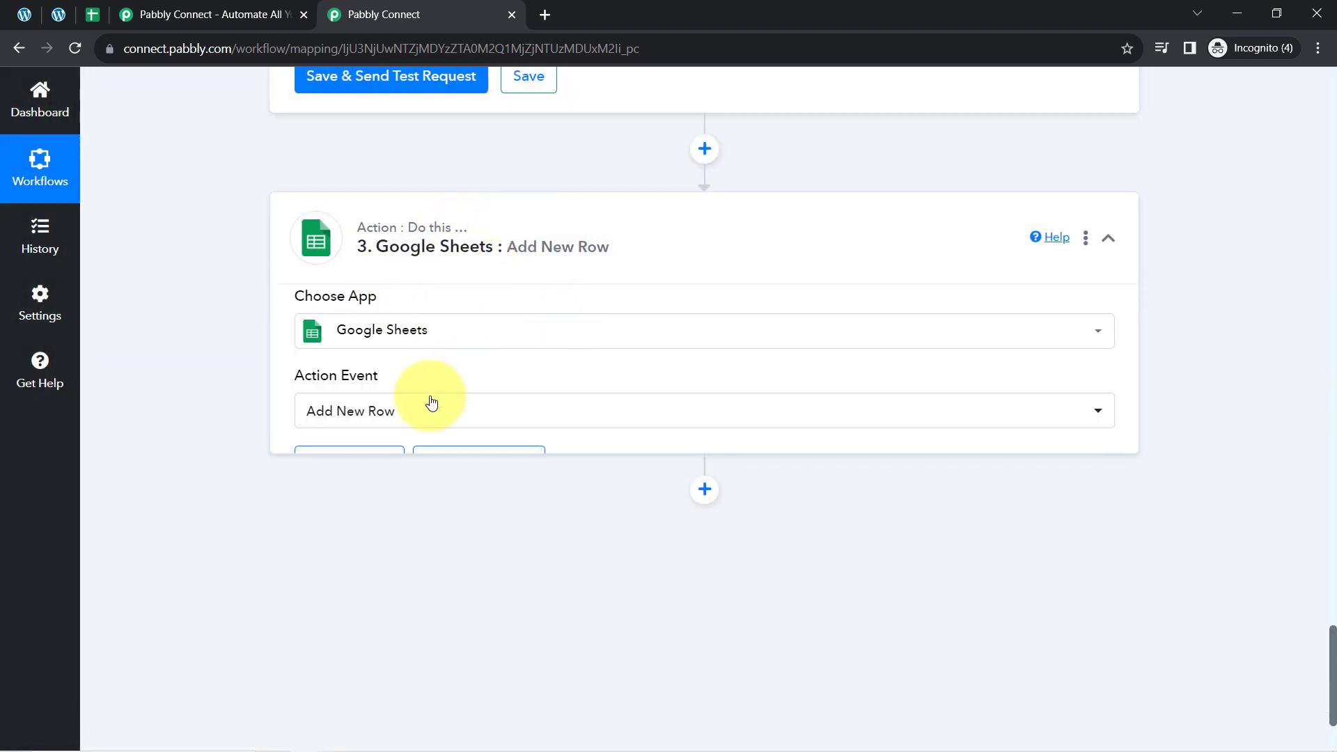
click(1085, 243)
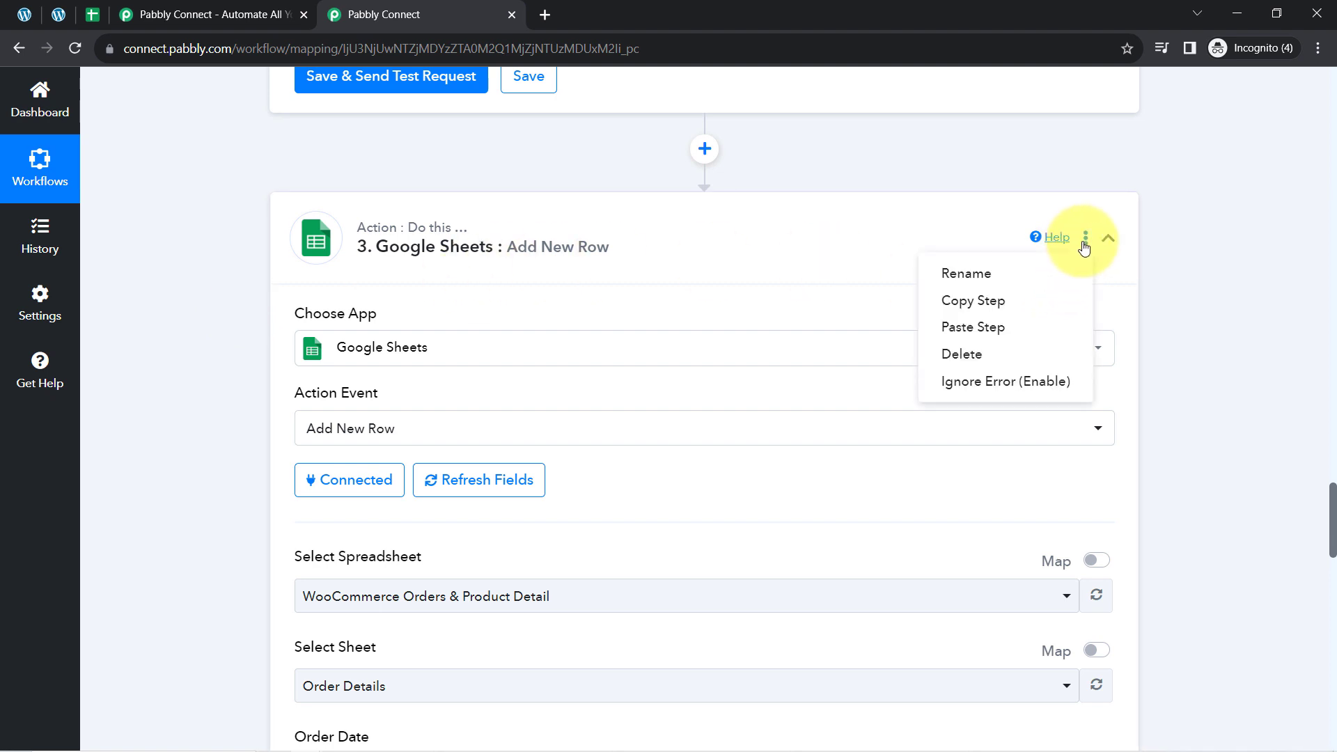
click(954, 280)
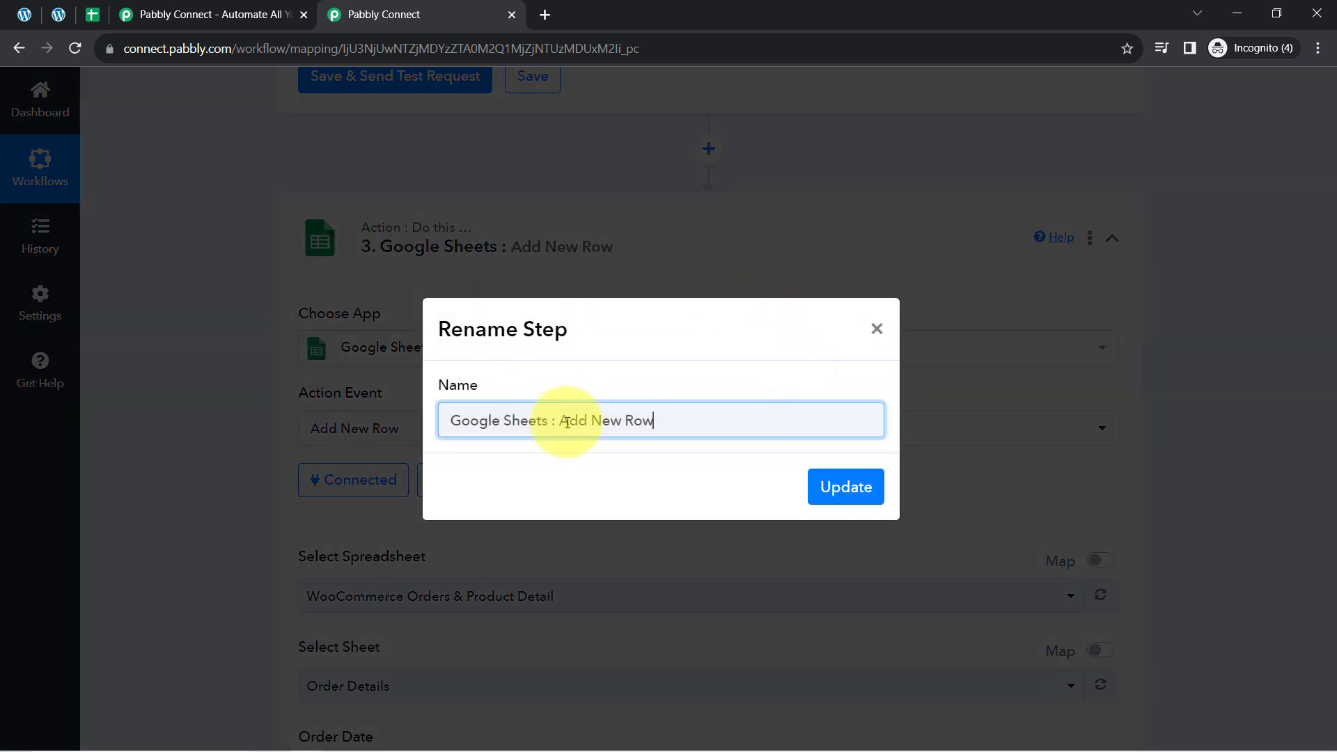
drag(562, 426, 781, 426)
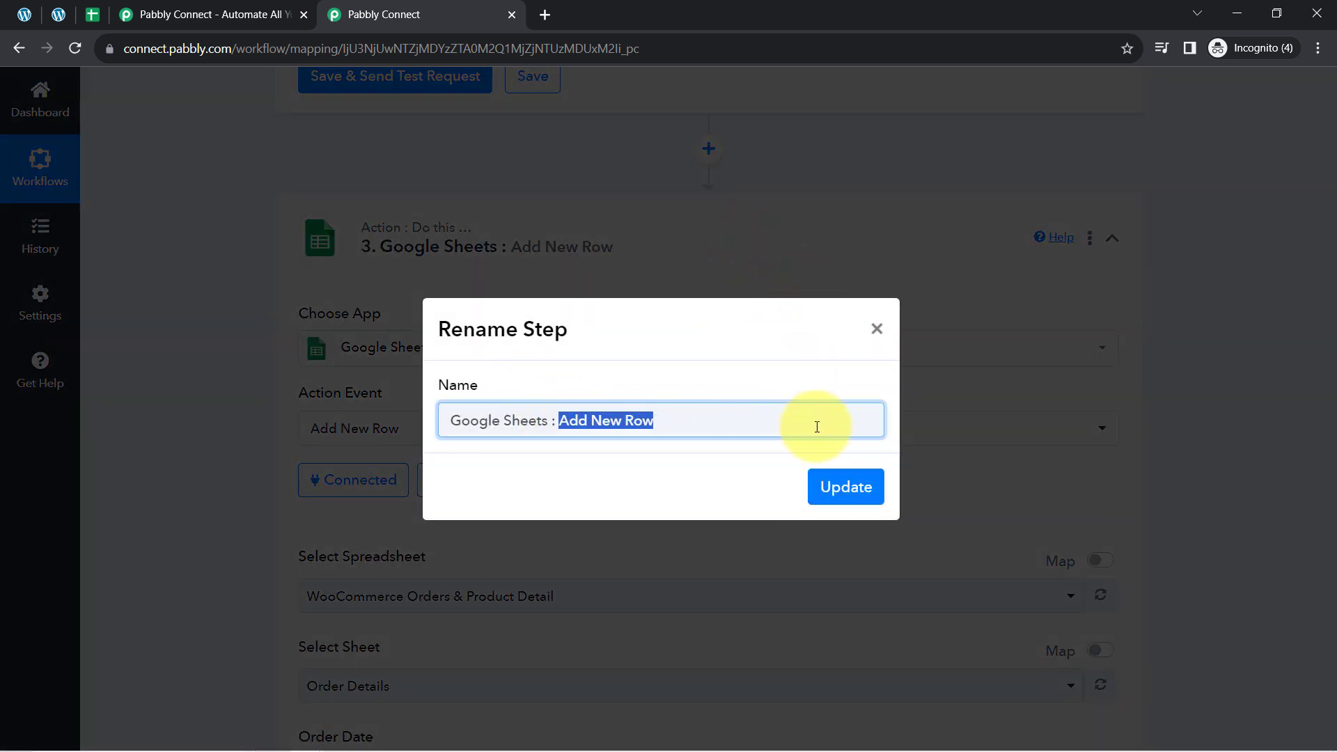
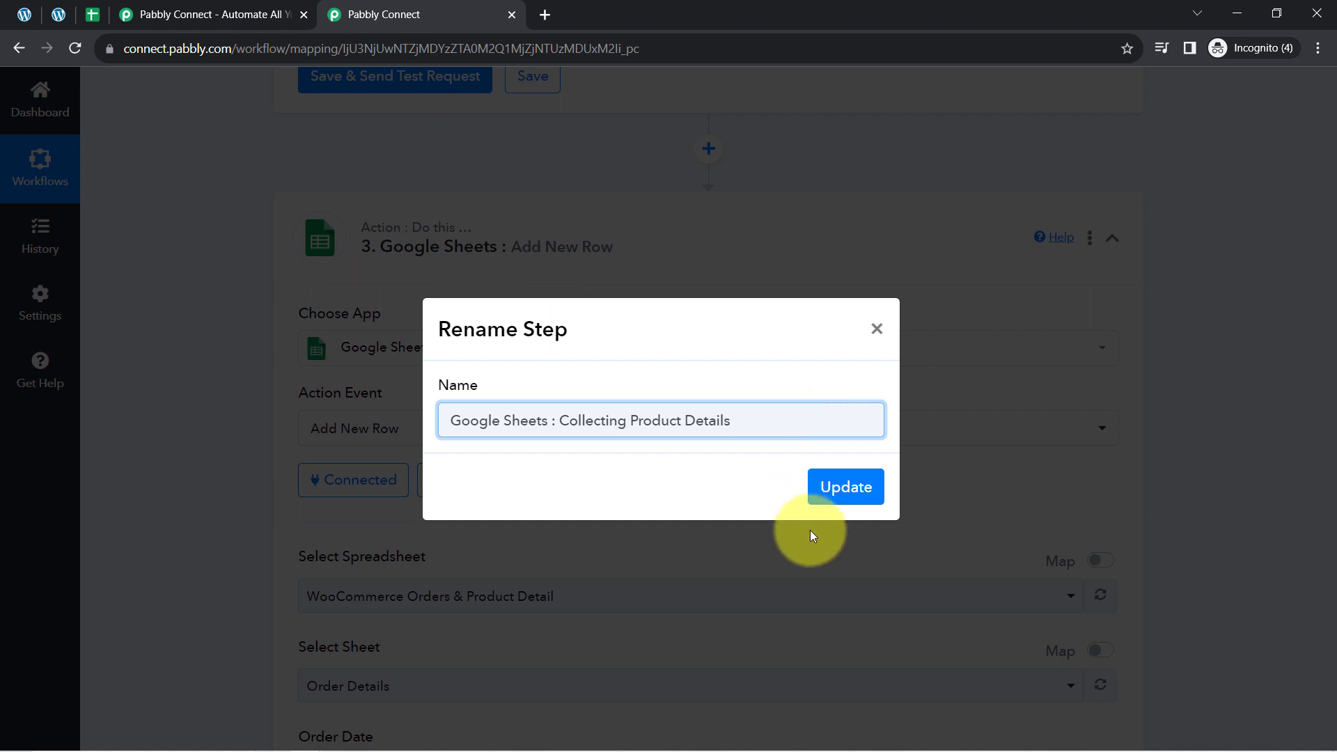
click(845, 487)
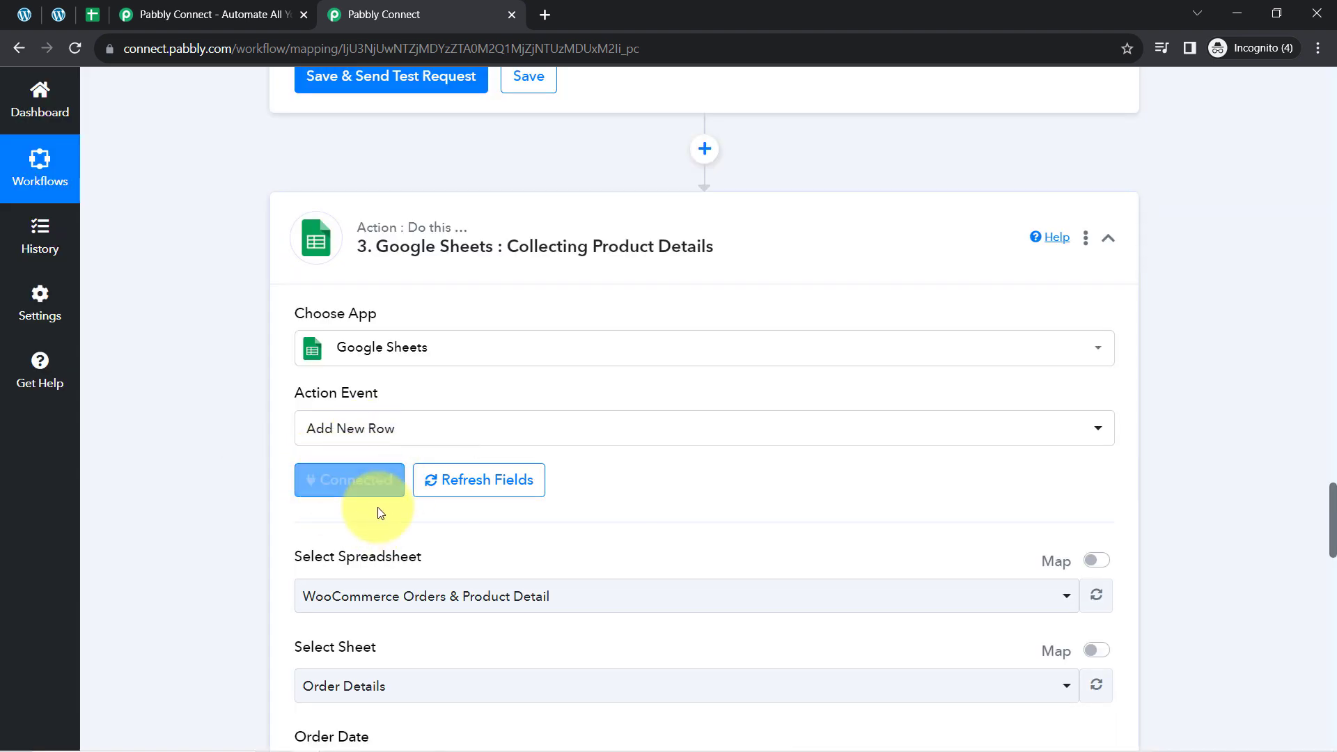
Refresh the spreadsheet data in step 3 and set its target sheet to Product Details.
drag(1332, 517, 1328, 554)
drag(314, 213, 344, 215)
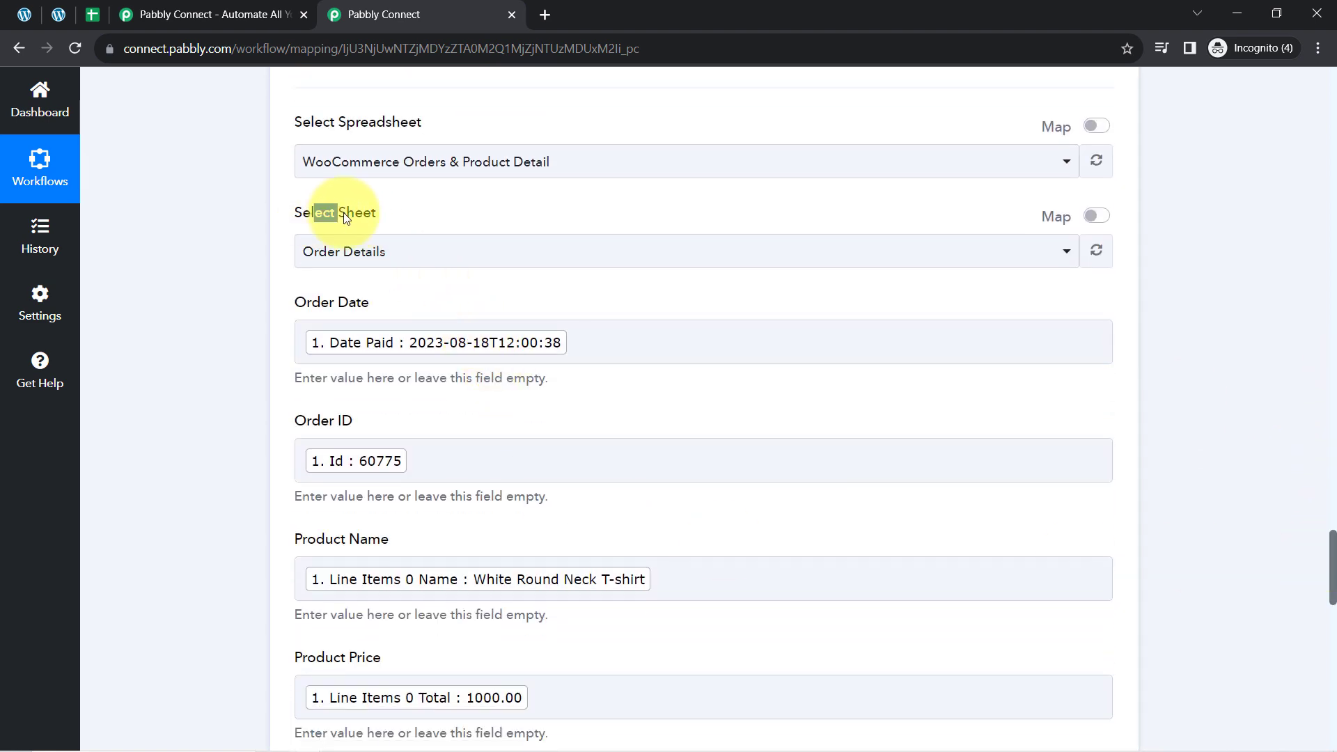
click(344, 251)
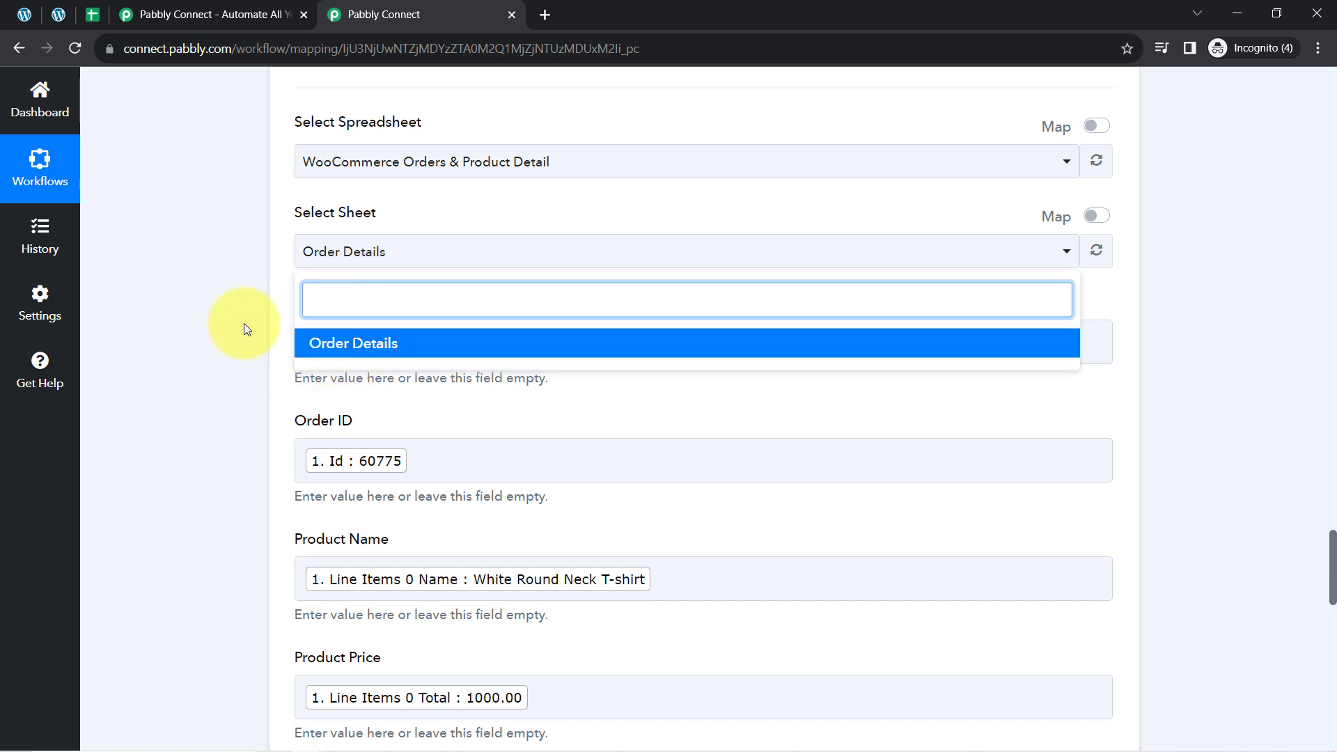
click(287, 314)
scroll(287, 314, up, 1)
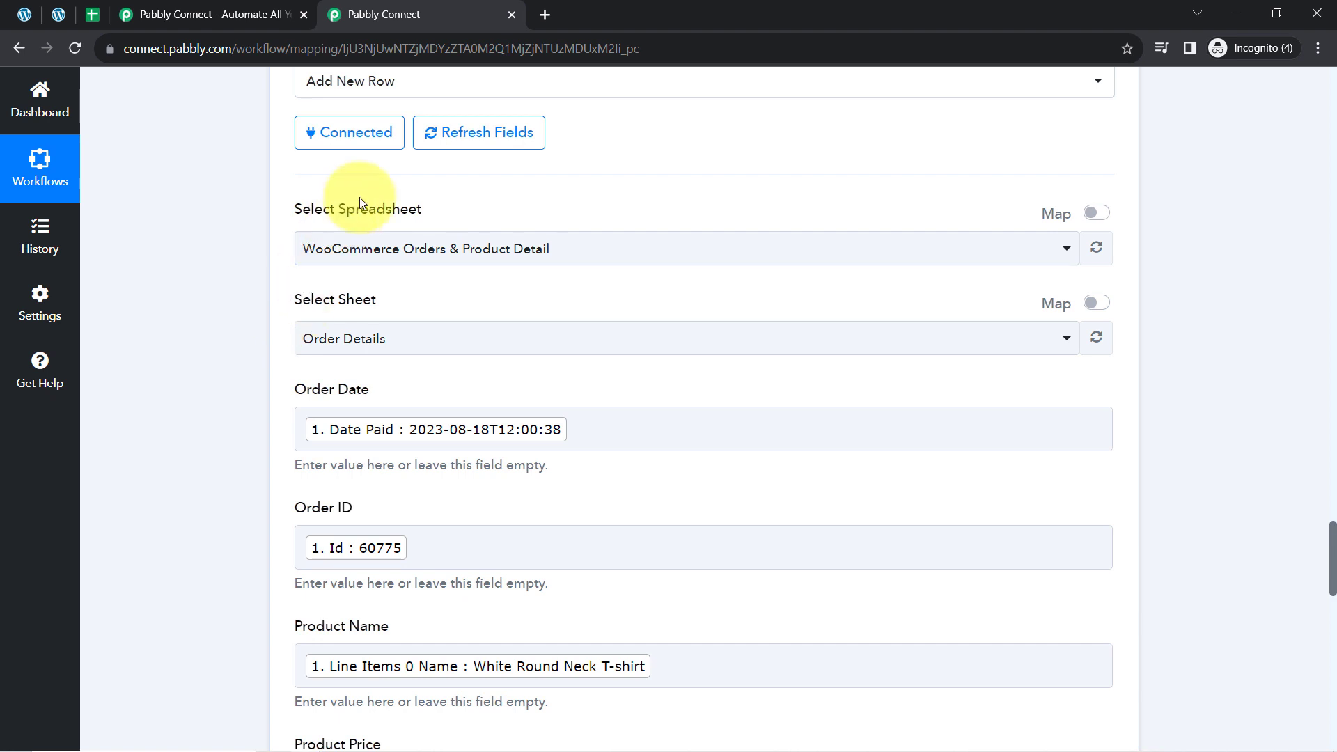
click(1096, 249)
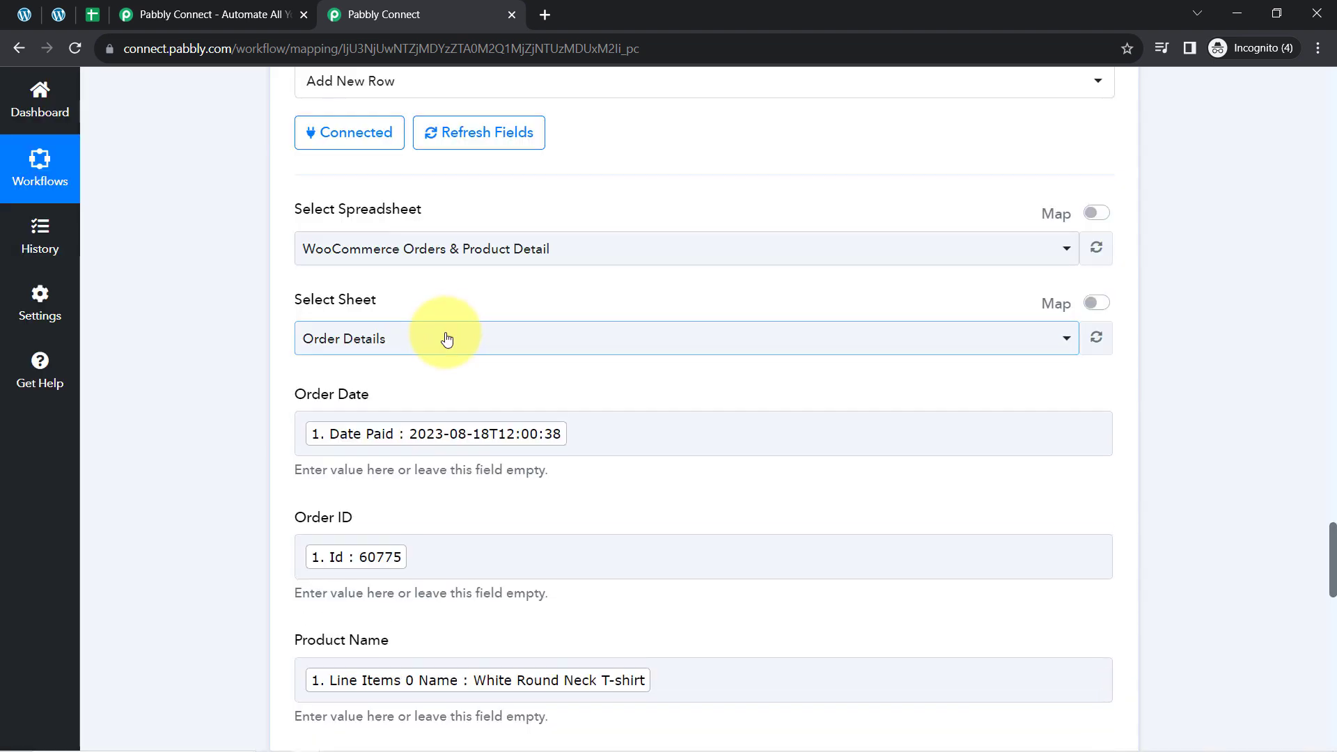
click(442, 340)
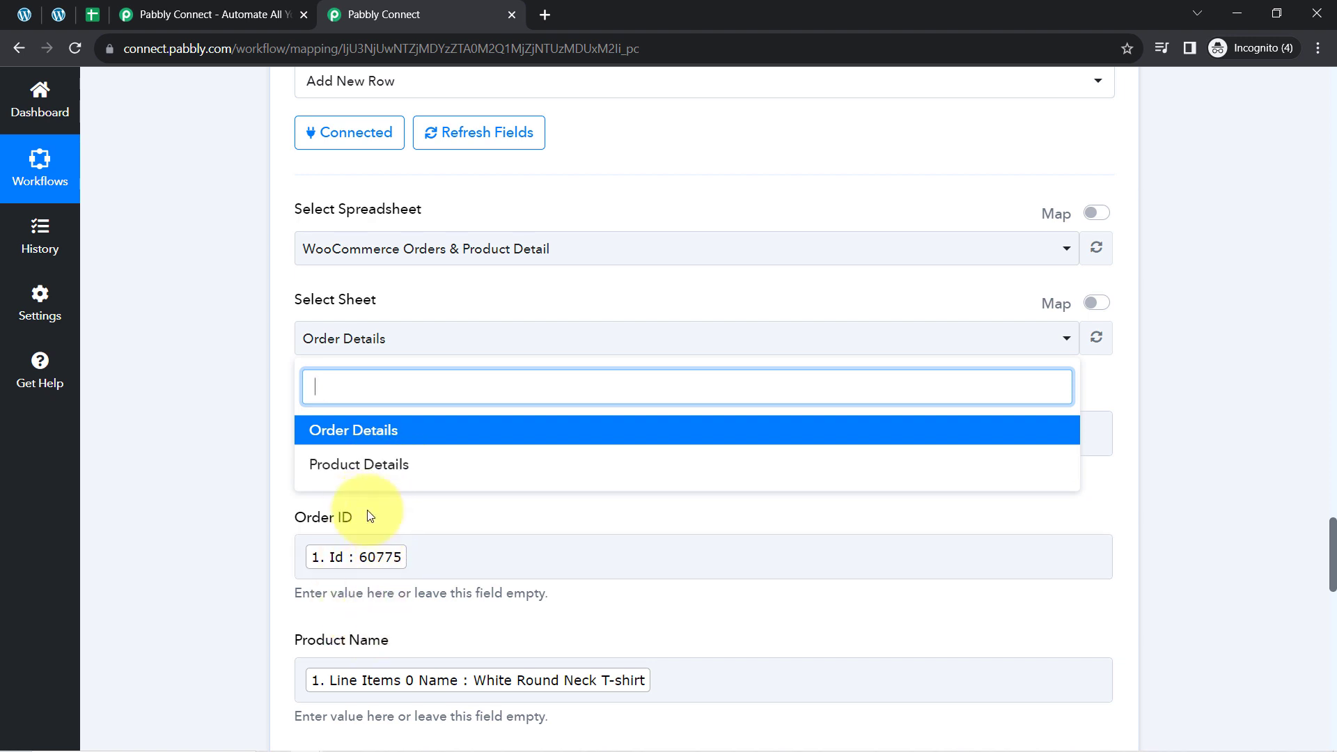
click(383, 468)
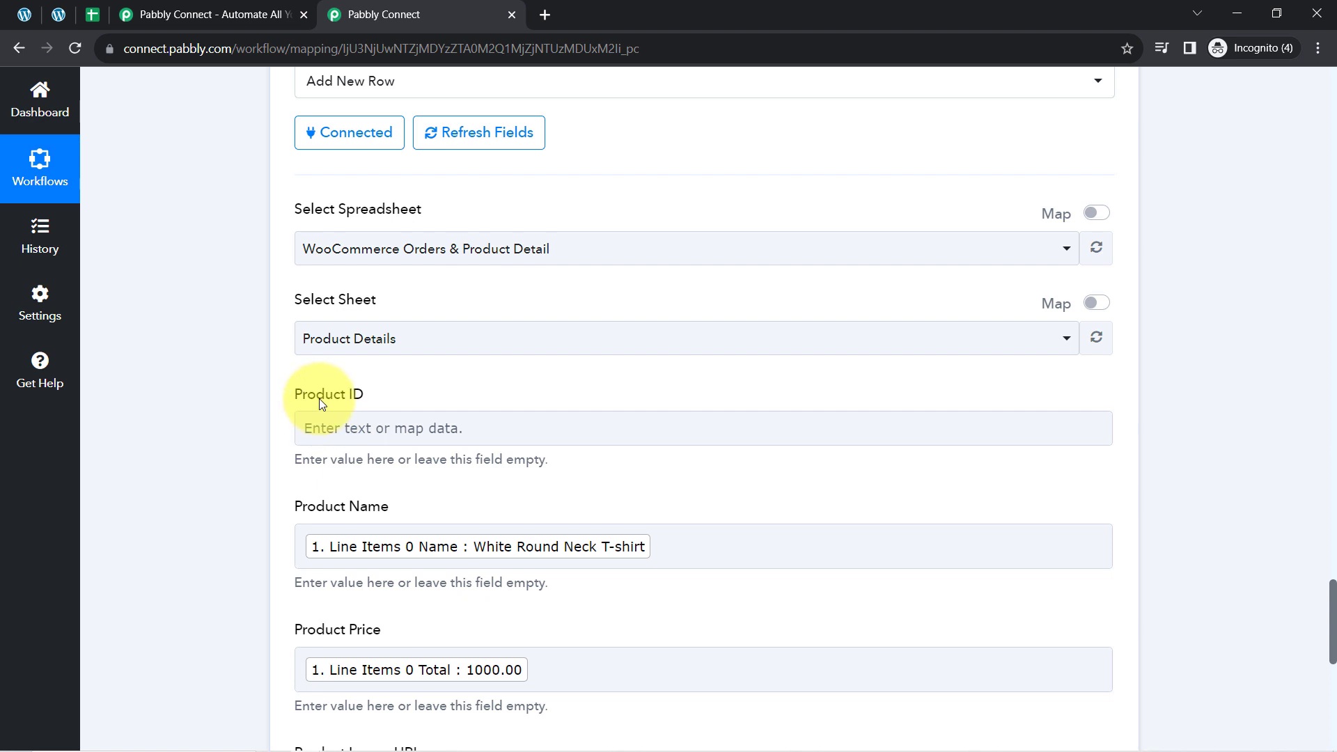
Examine the Product ID, Product Name, Product Price and Product Image URL columns in the Google Sheets Product Details sheet.
click(92, 14)
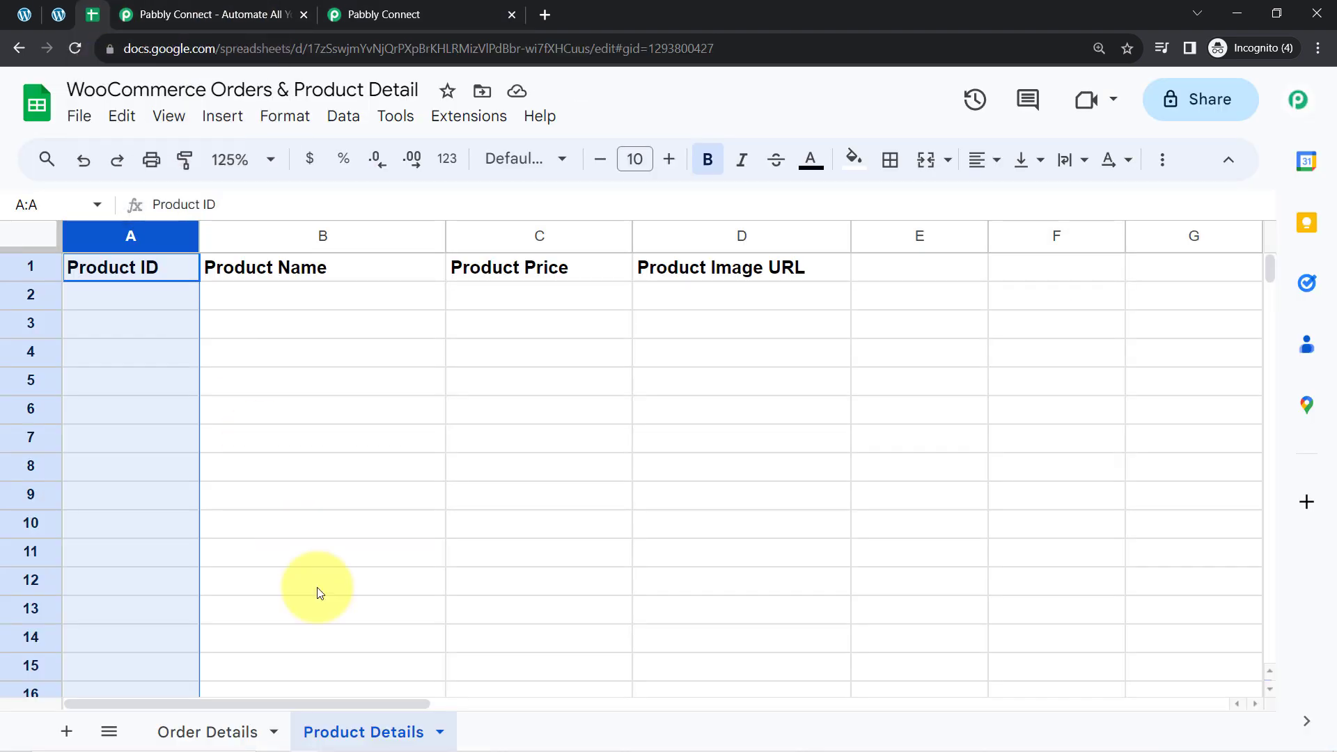
click(387, 478)
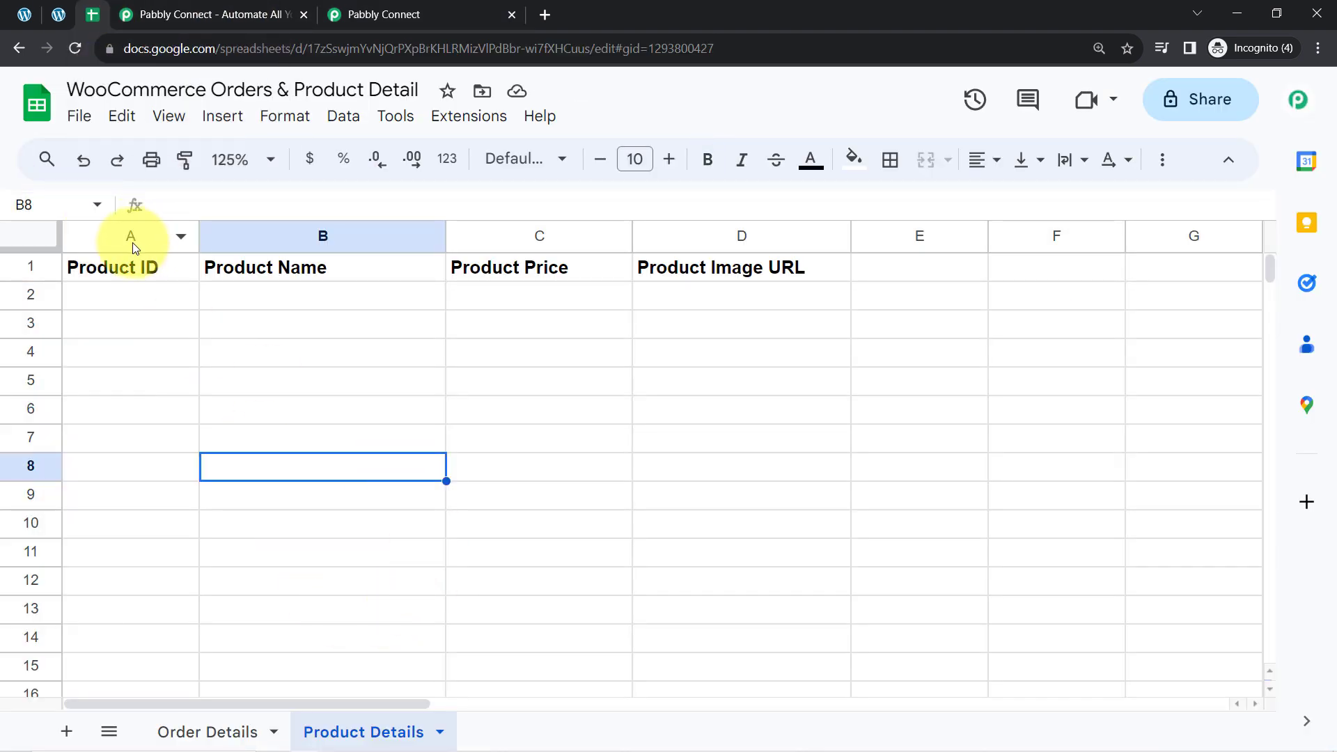
click(133, 241)
click(335, 241)
click(543, 235)
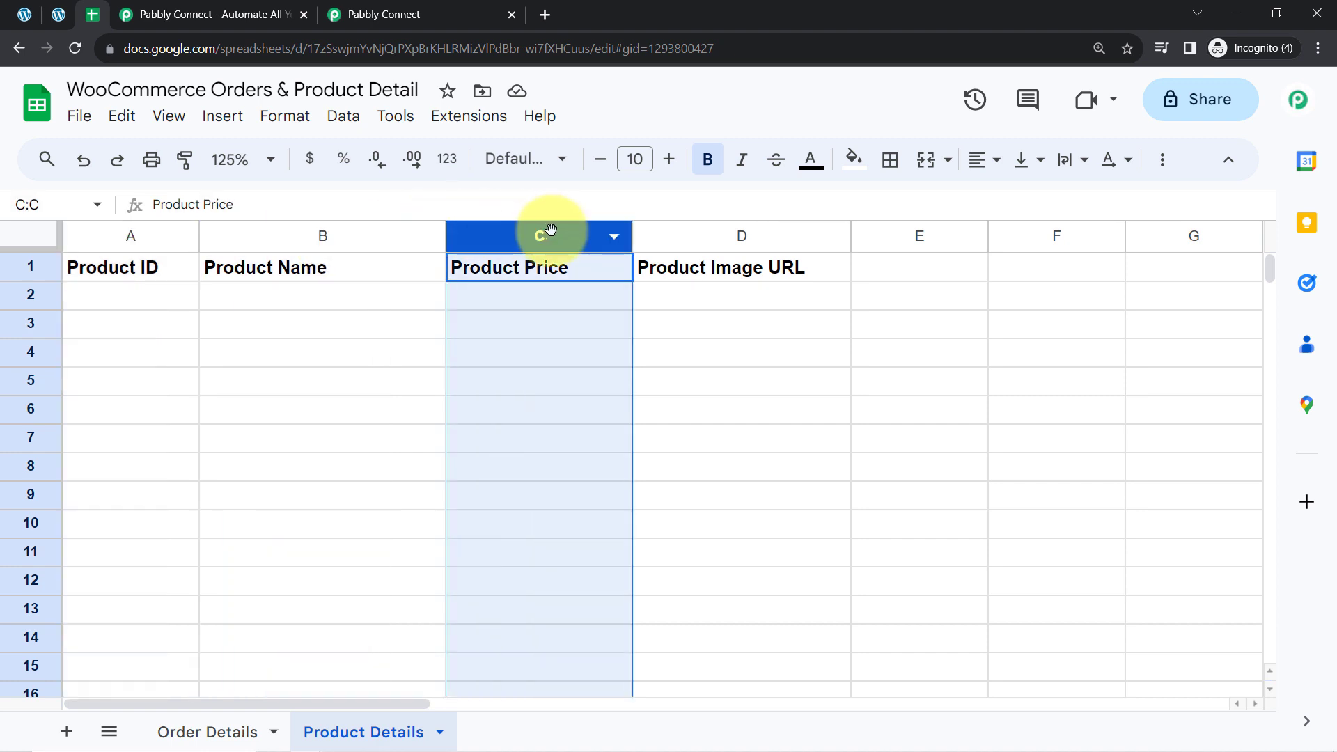
click(738, 241)
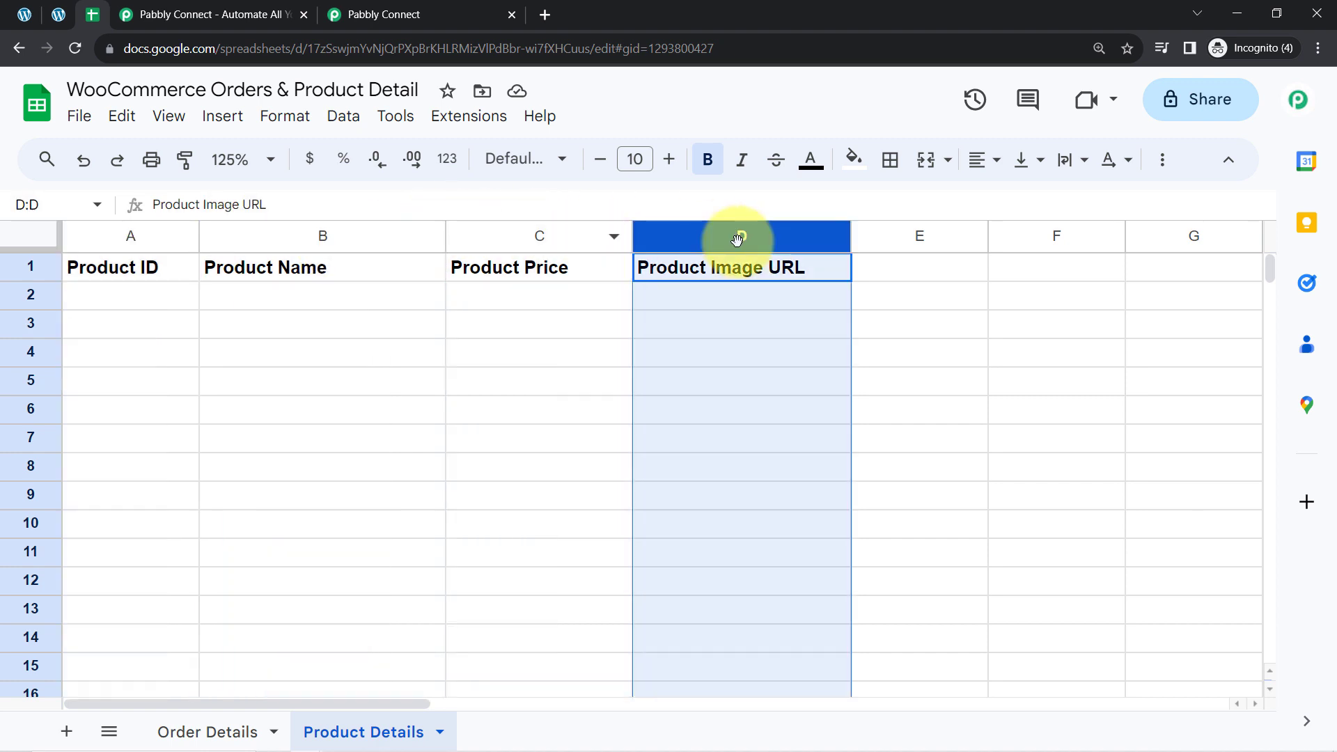
Return to the Pabbly Connect workflow and check the Product Name and Product Price mappings in step 3.
click(383, 14)
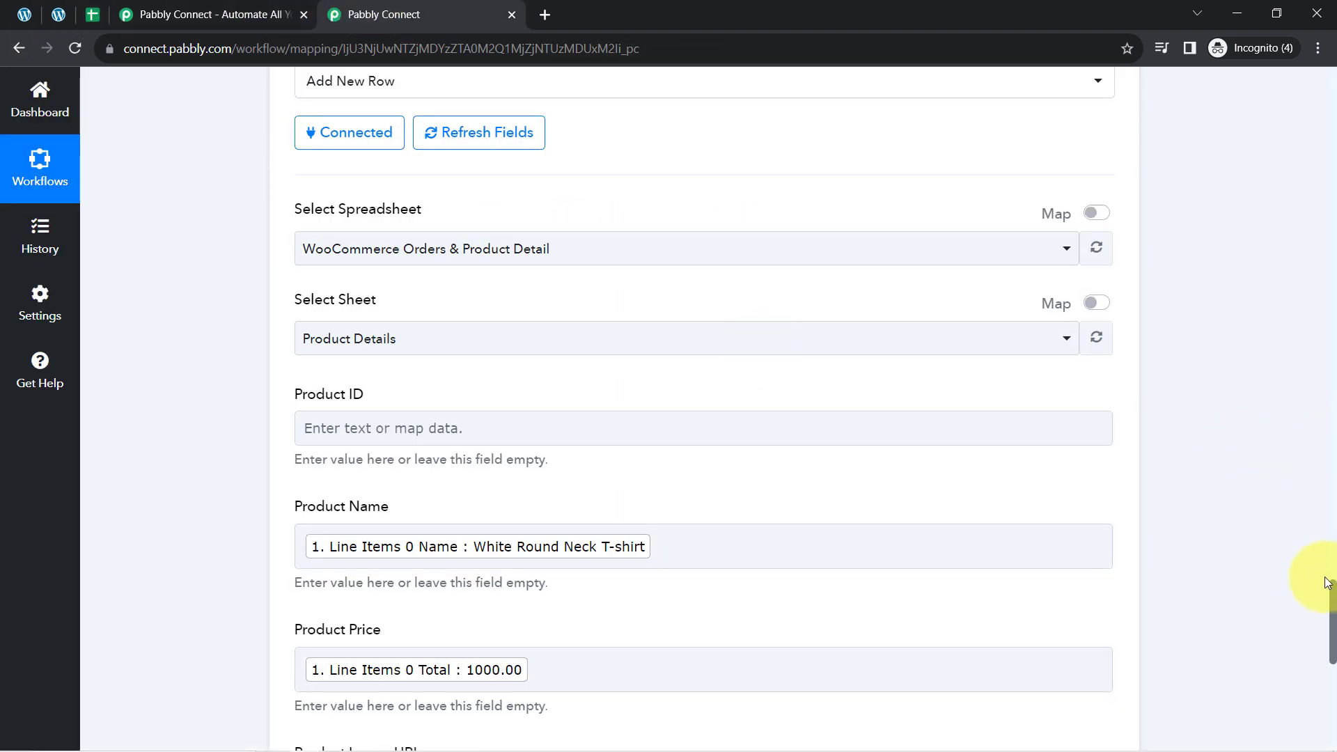
drag(1332, 591, 1329, 617)
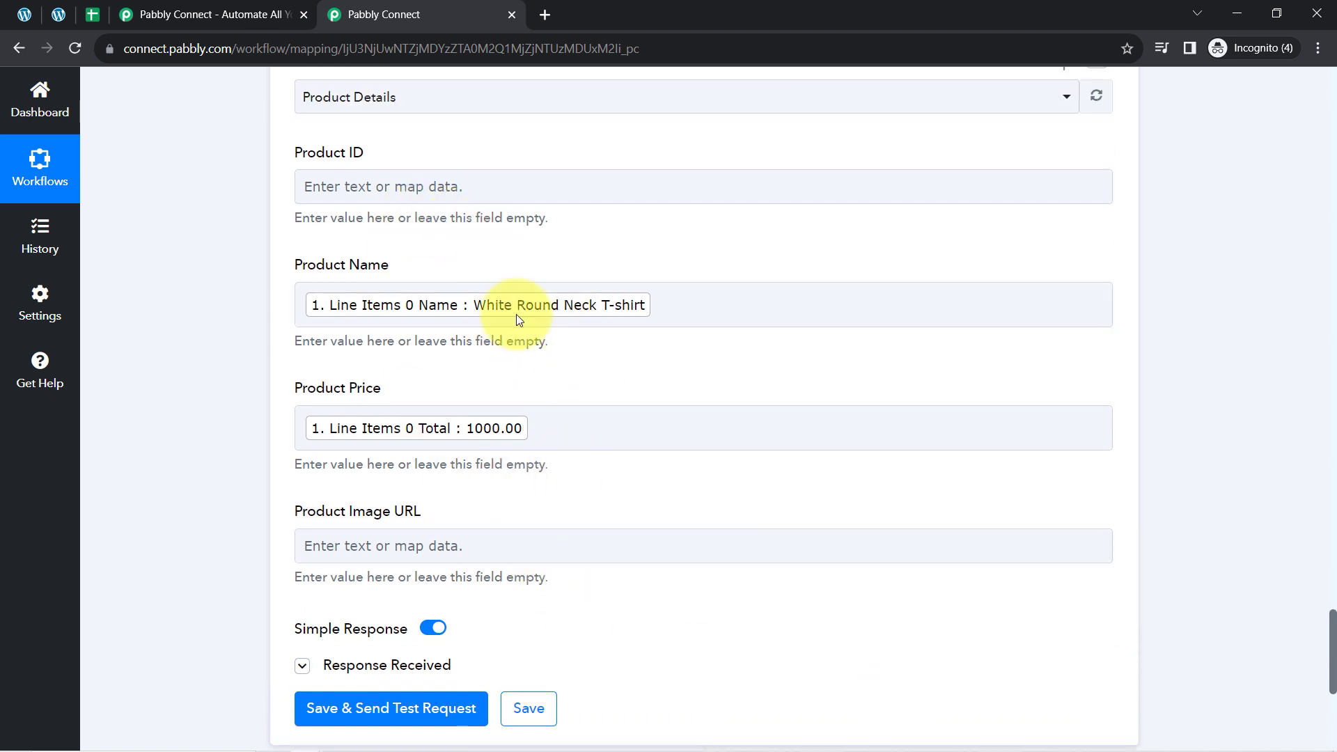
click(409, 323)
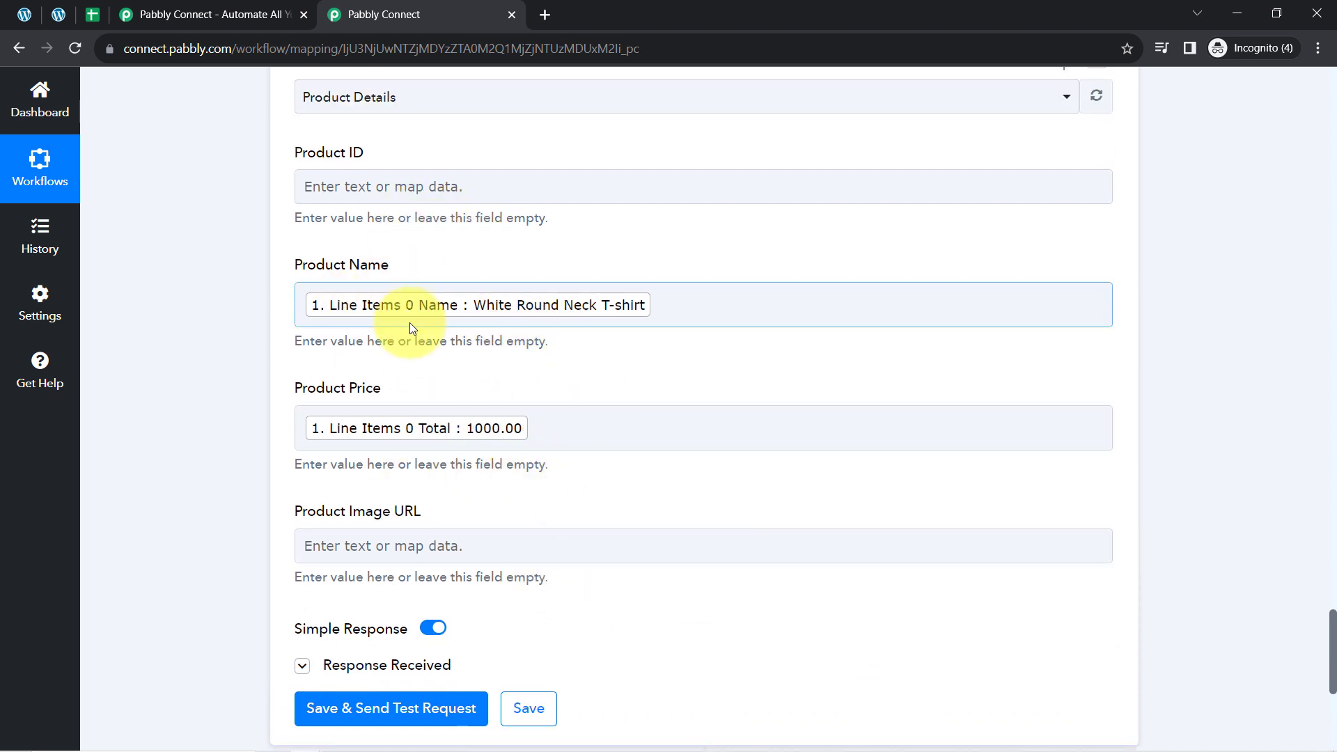
click(291, 273)
drag(343, 273, 391, 272)
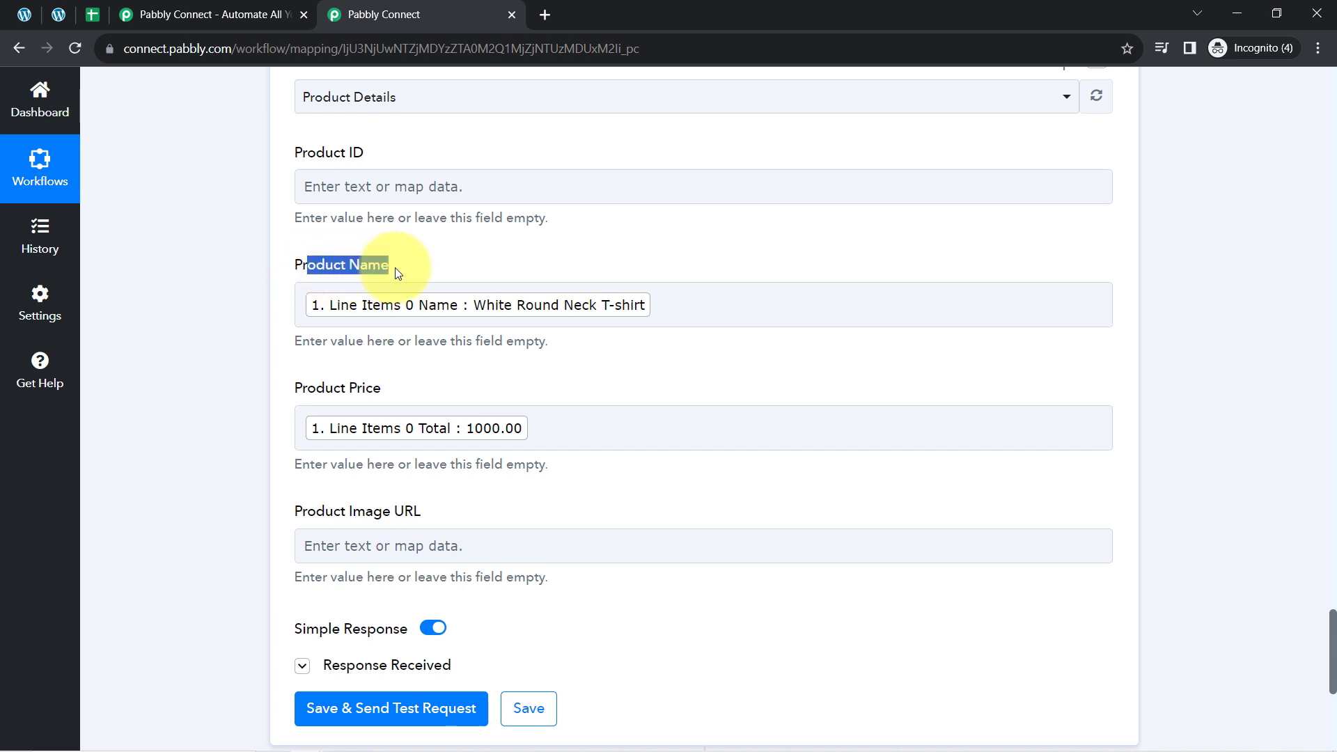
drag(319, 388, 351, 396)
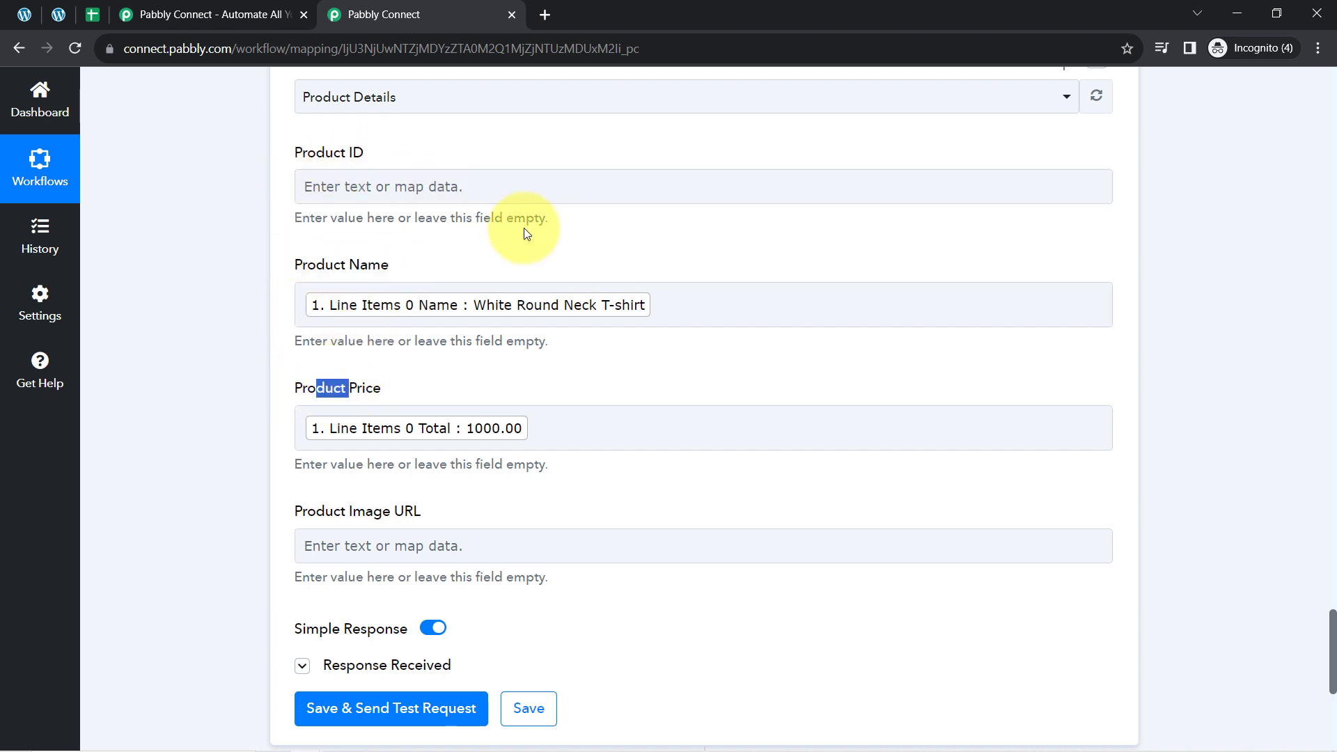
drag(340, 266, 381, 268)
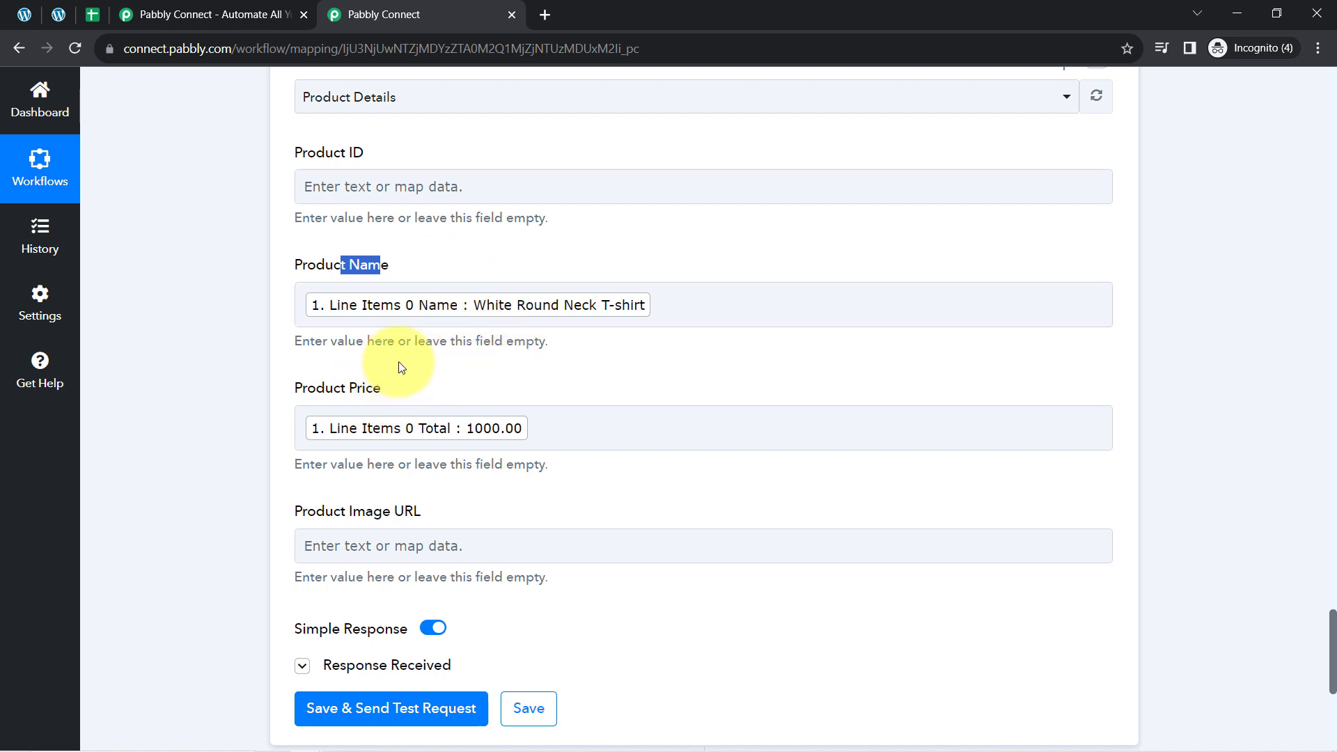
Map the Product ID field in step 3 to Line Items 0 Product Id from the WooCommerce order data.
click(351, 185)
click(353, 266)
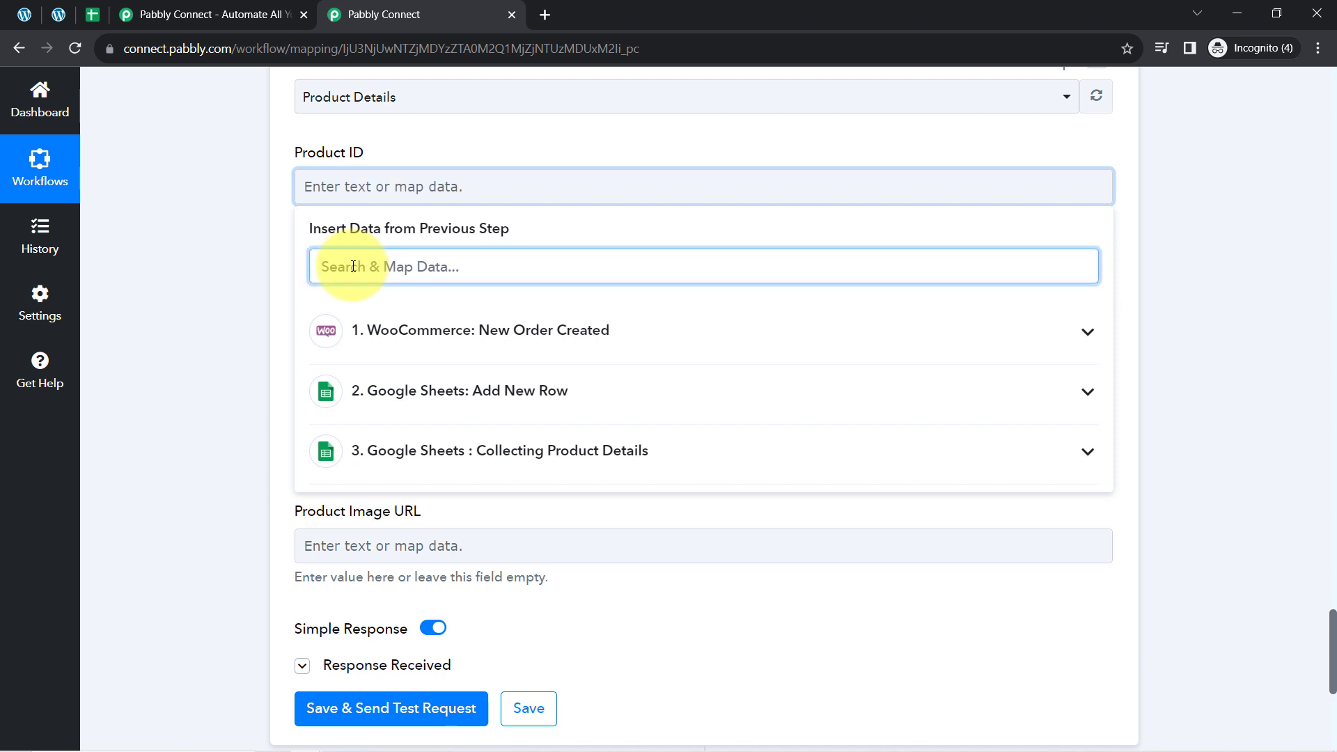
text(id)
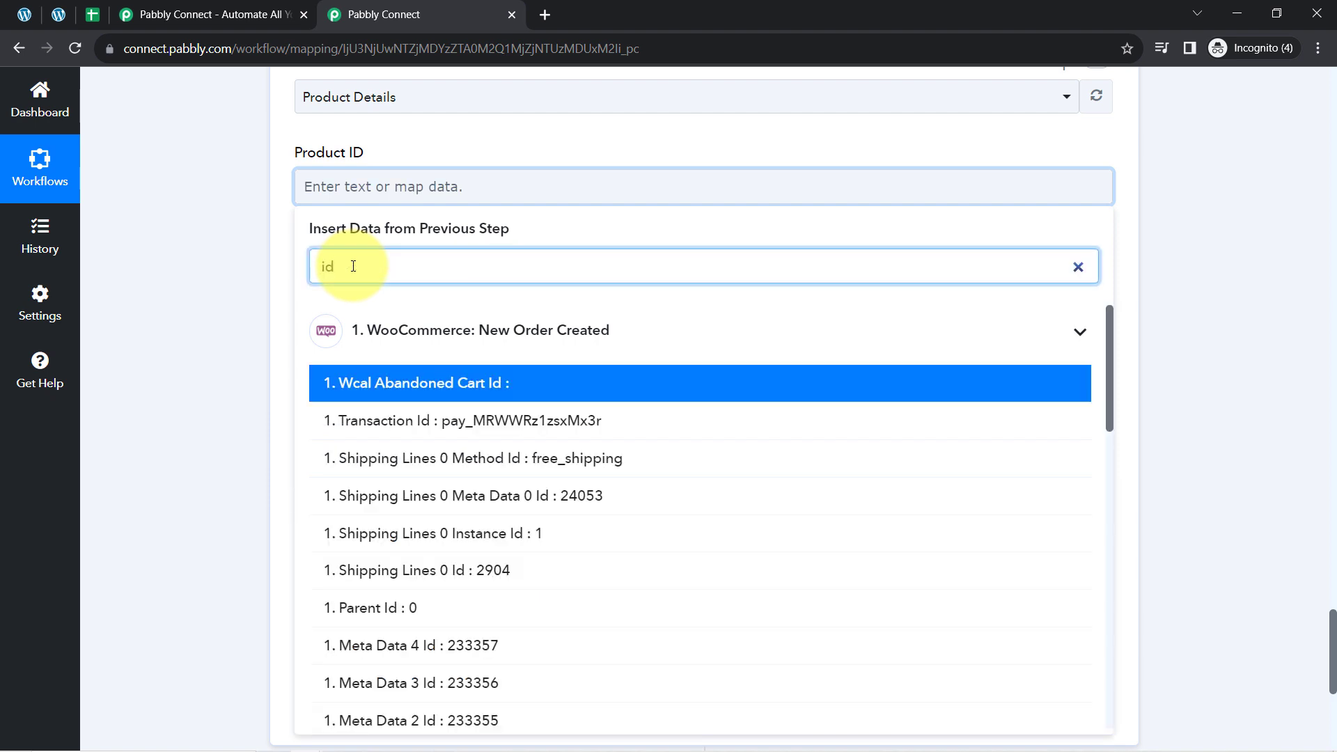
key(BackSpace)
key(BackSpace)
text(produ)
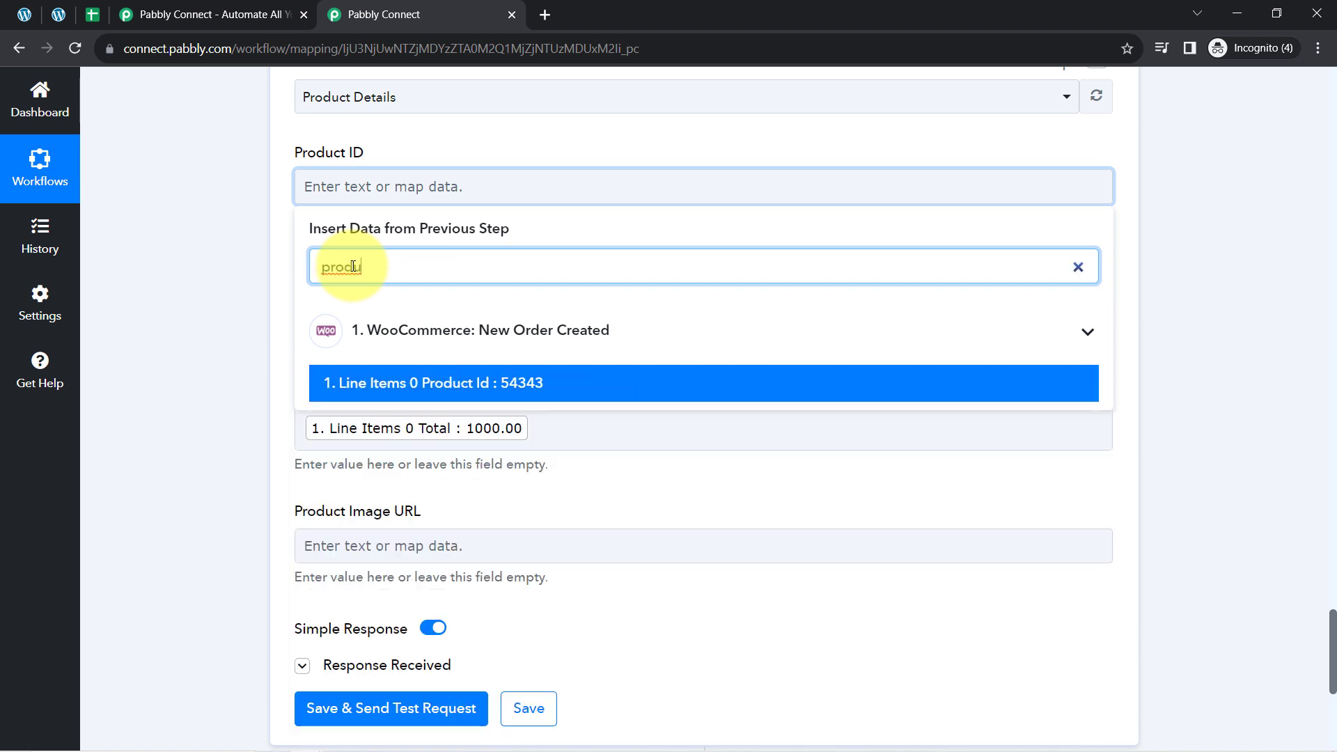
click(357, 382)
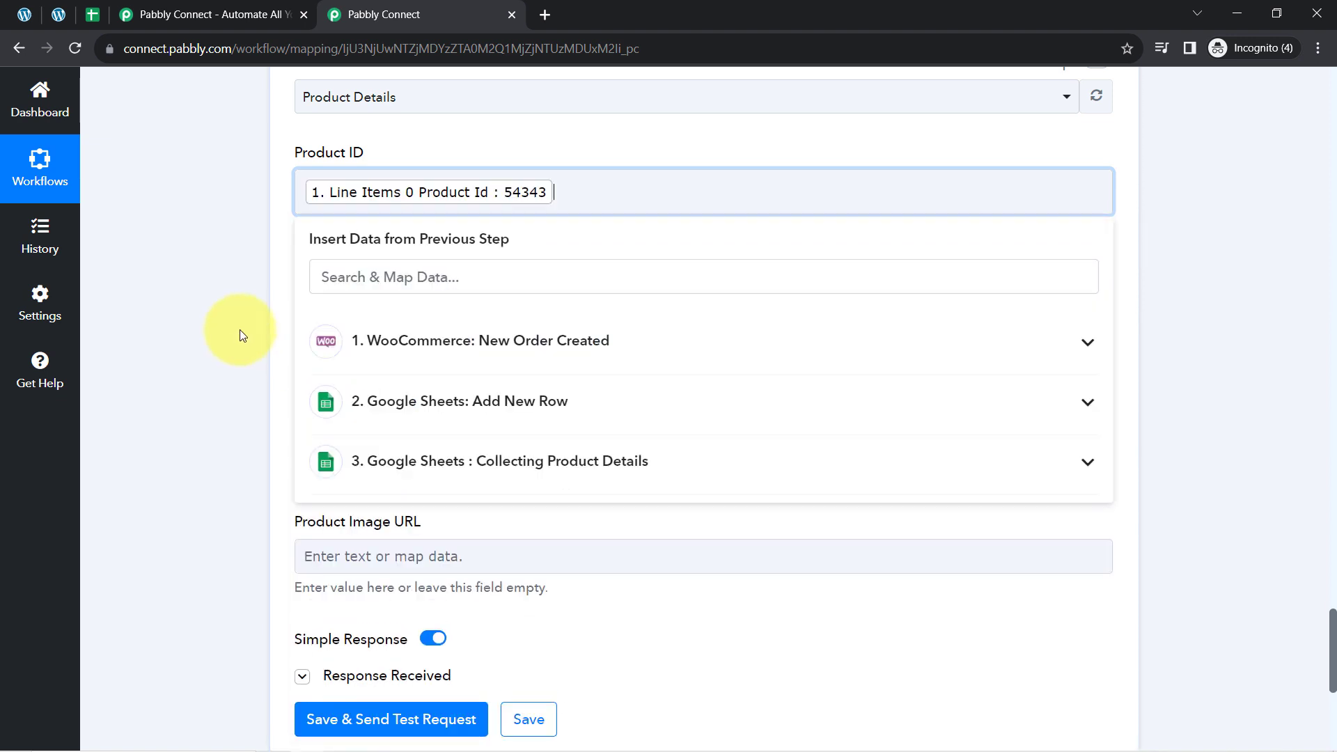
click(239, 334)
Map the Product Image URL field in step 3 to Line Items 0 Image Src from the WooCommerce order data.
scroll(237, 366, down, 3)
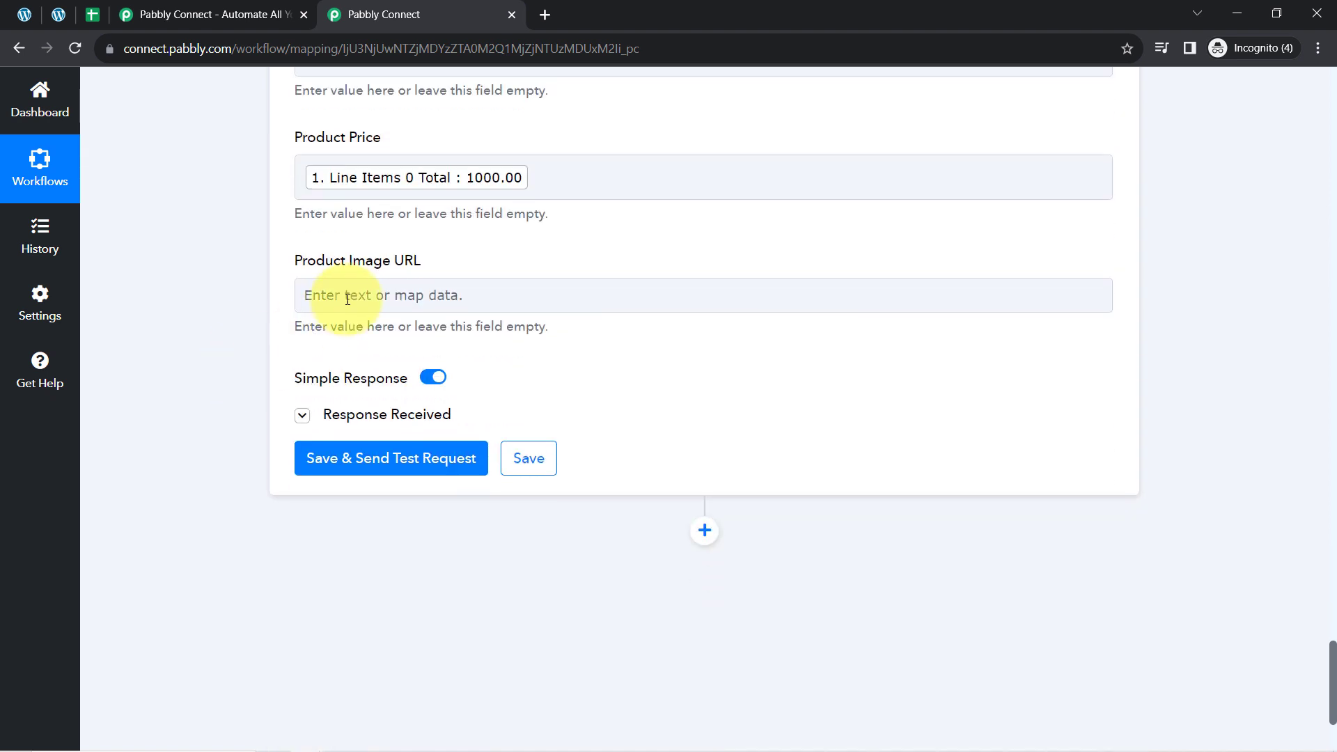
click(347, 297)
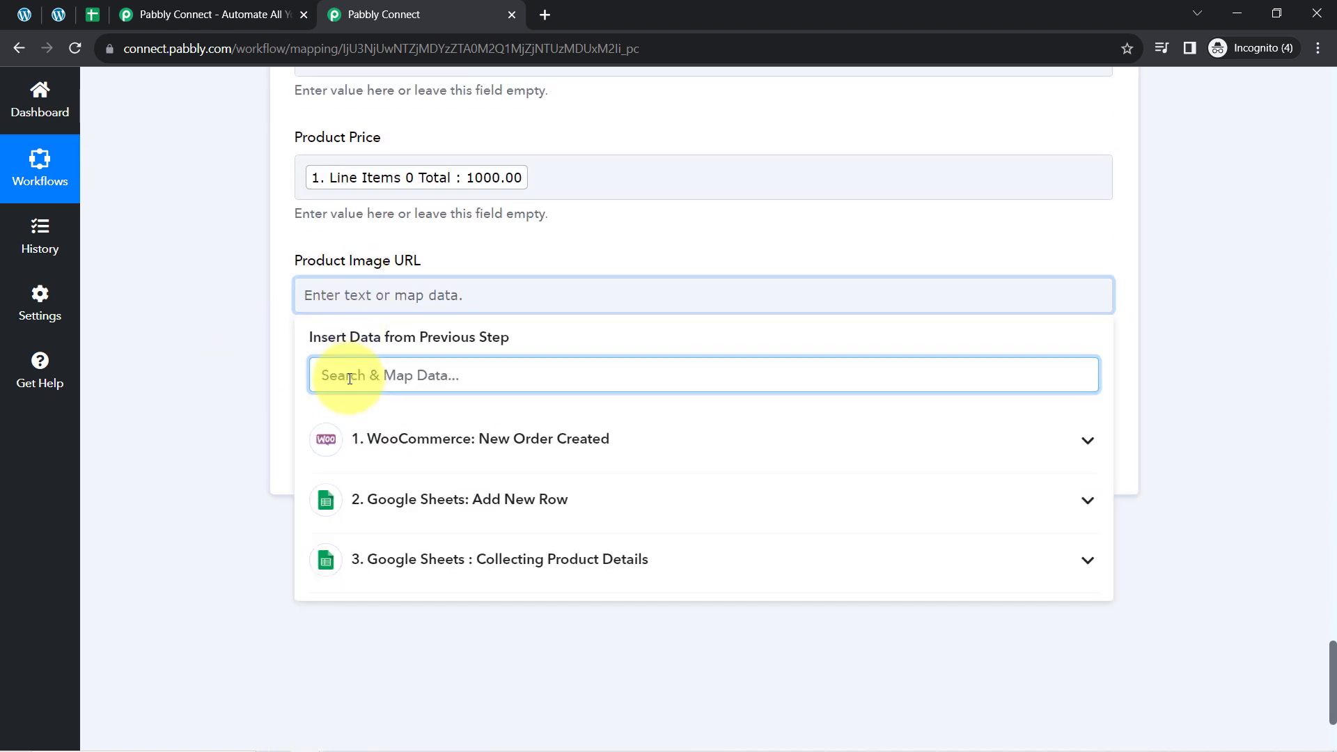
text(url)
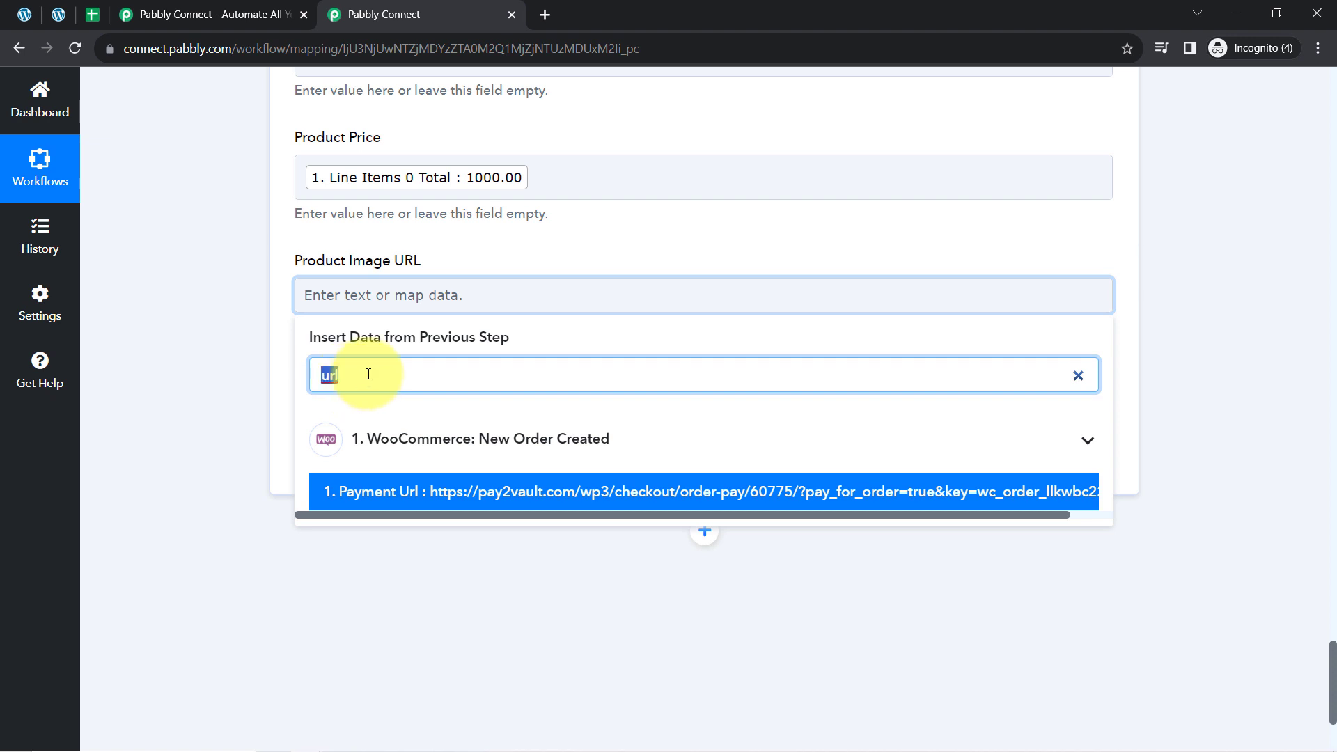
key(BackSpace)
text(produ)
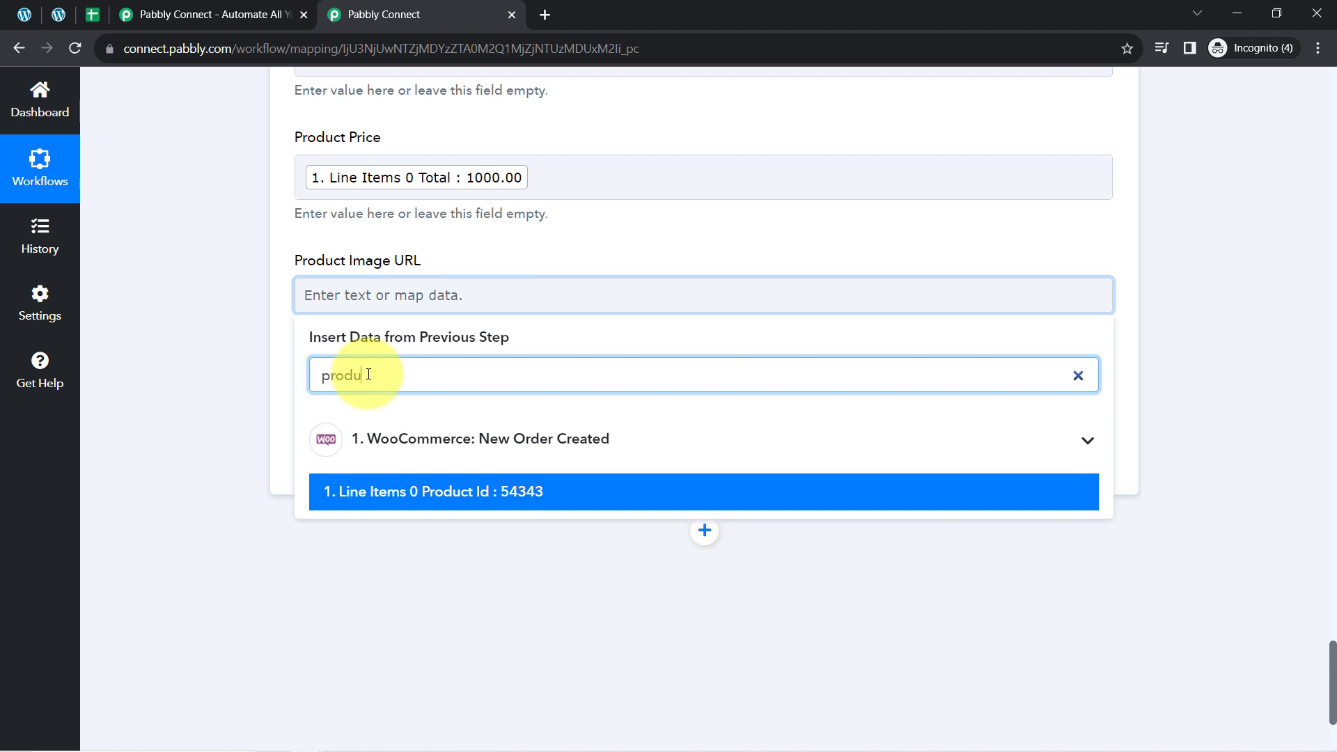
key(BackSpace)
key(BackSpace)
key(BackSpace)
key(BackSpace)
key(BackSpace)
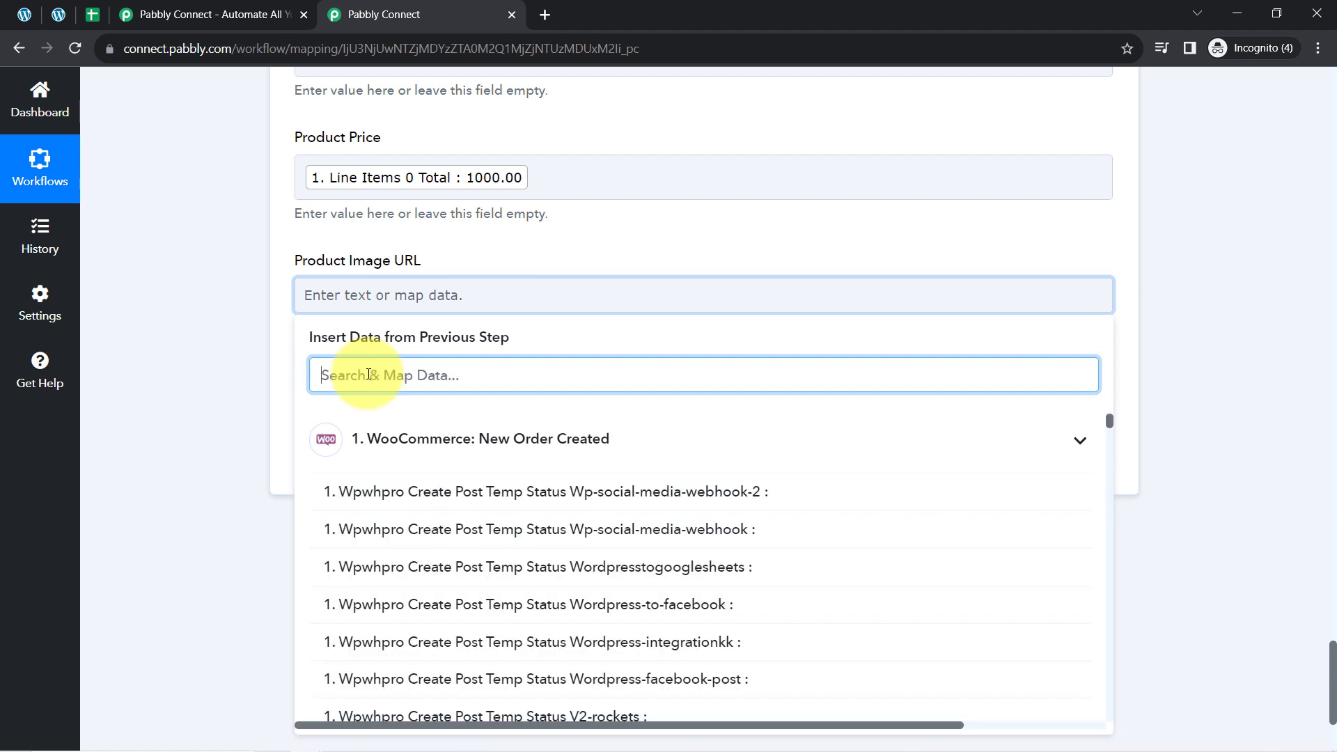
scroll(209, 344, down, 3)
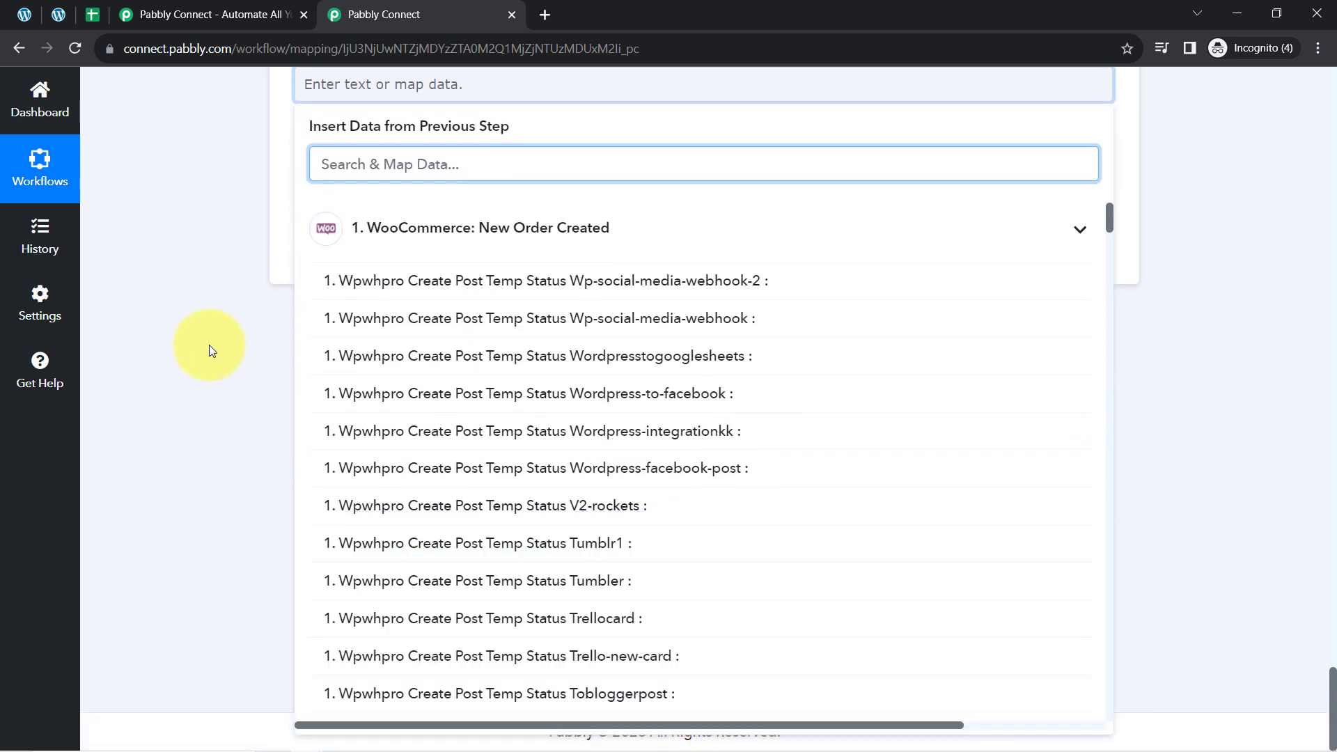
drag(1112, 222, 1104, 228)
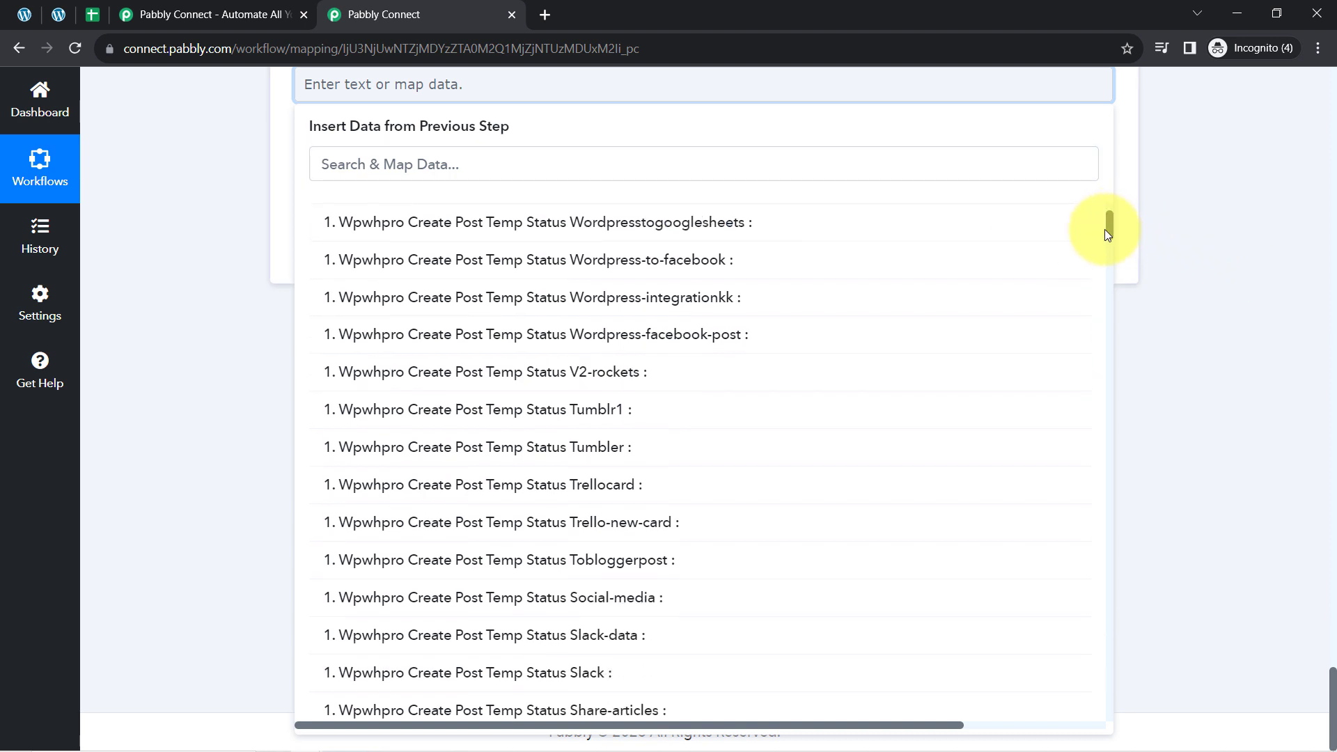
click(425, 158)
text(image)
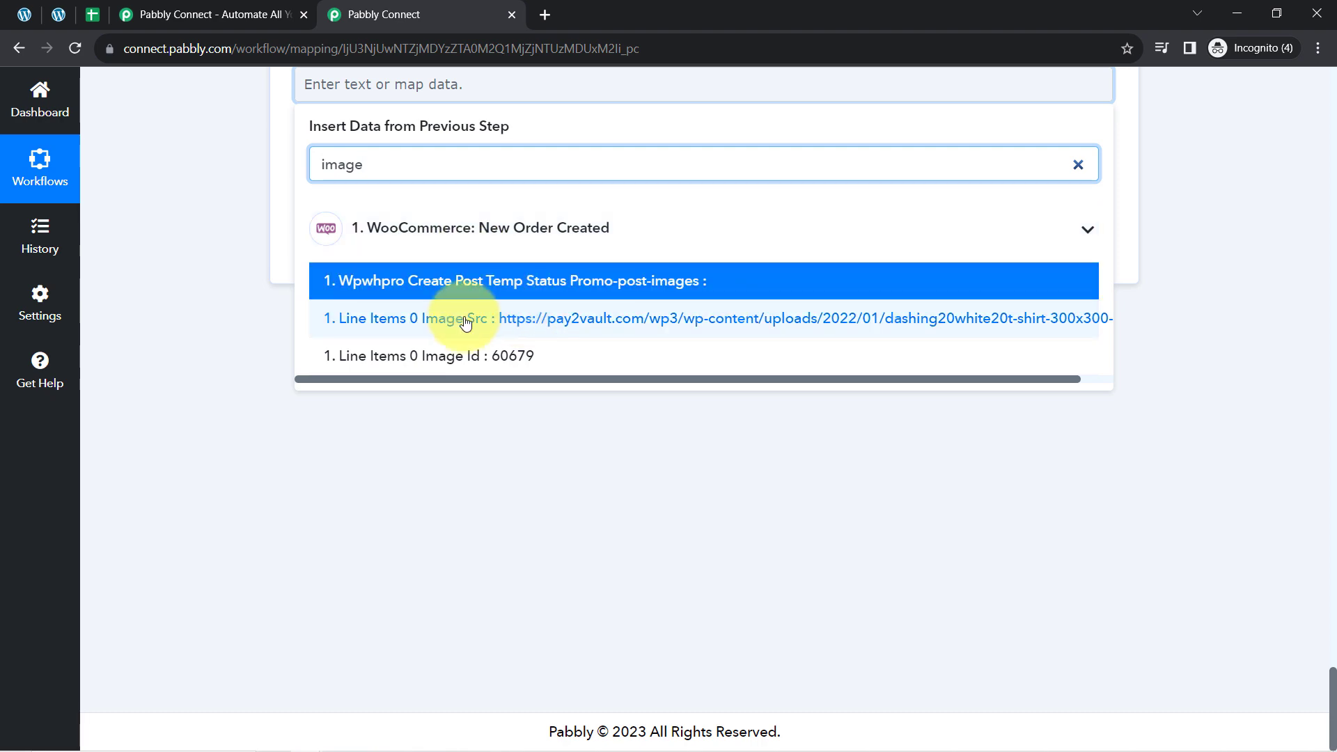
click(578, 320)
click(156, 338)
scroll(236, 359, up, 4)
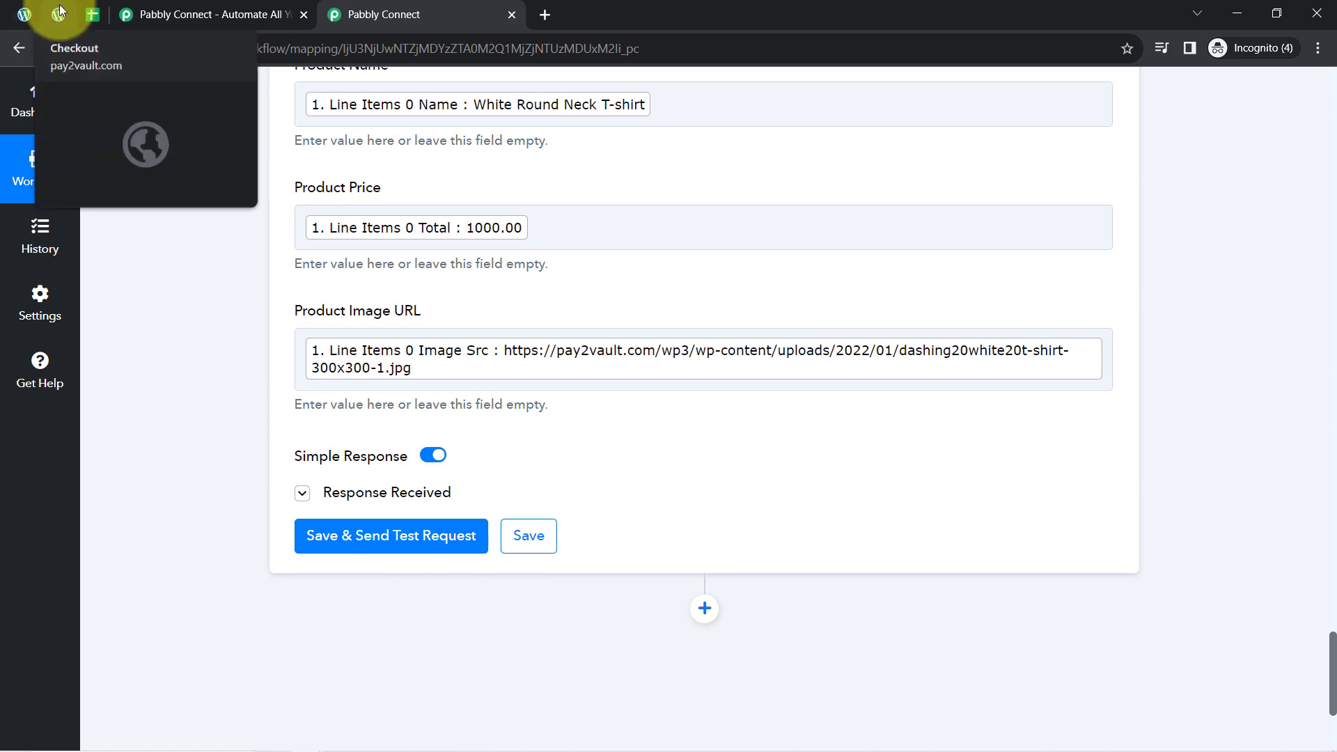
Check the Product Details sheet in Google Sheets and the WooCommerce trigger's received order data in Pabbly Connect.
click(88, 15)
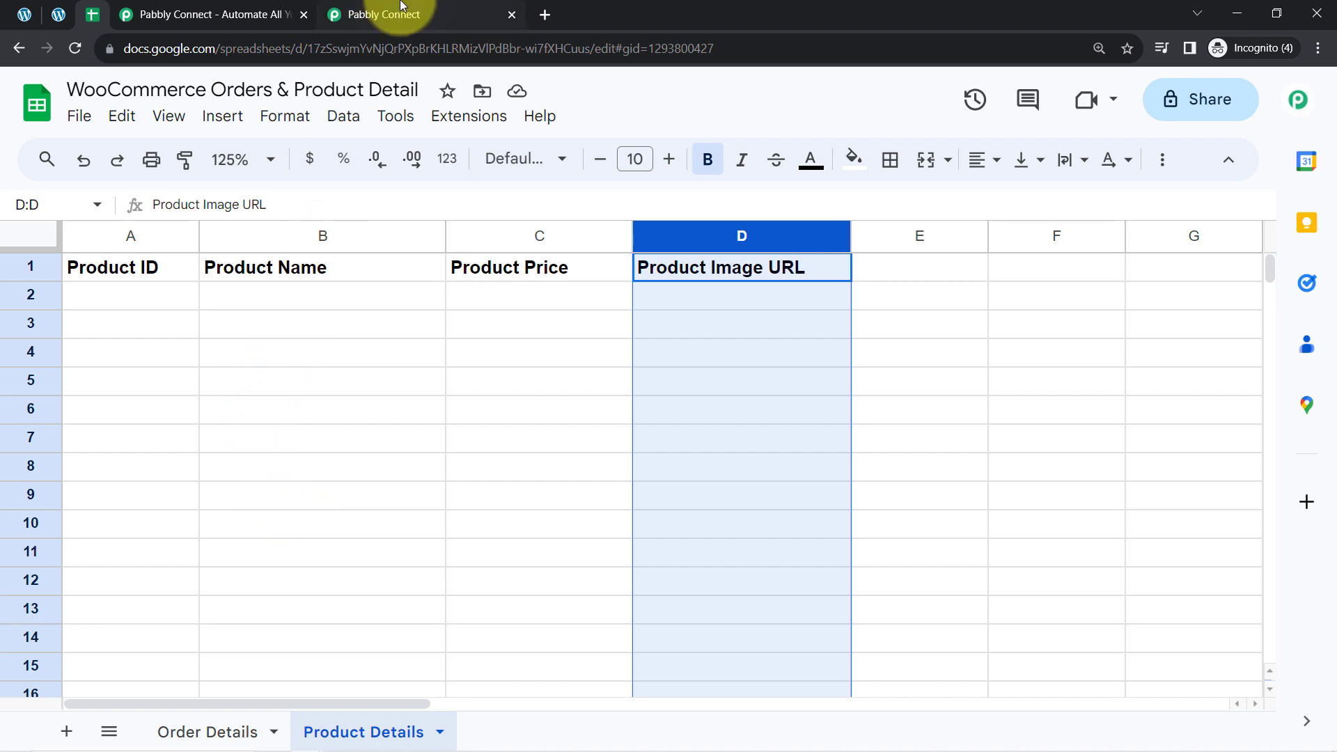
click(391, 14)
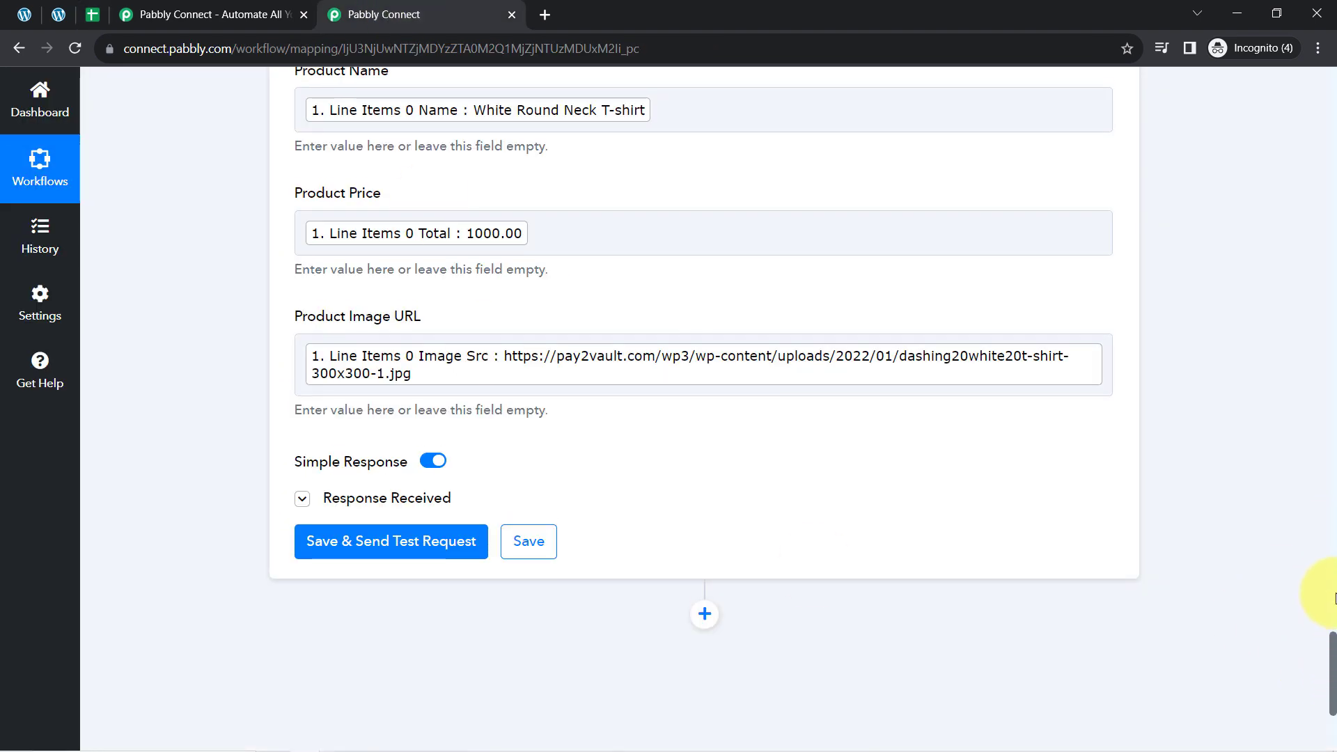
drag(1328, 670, 1285, 204)
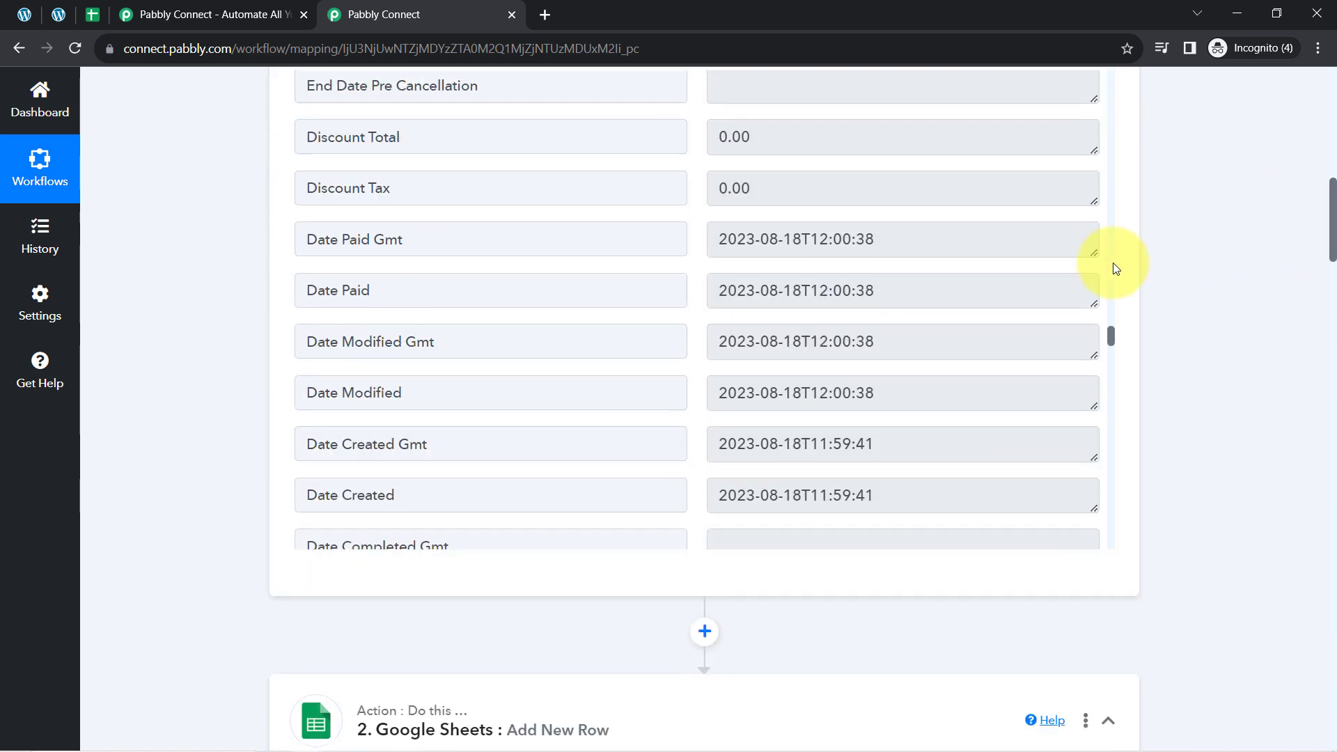
drag(1111, 334, 1151, 460)
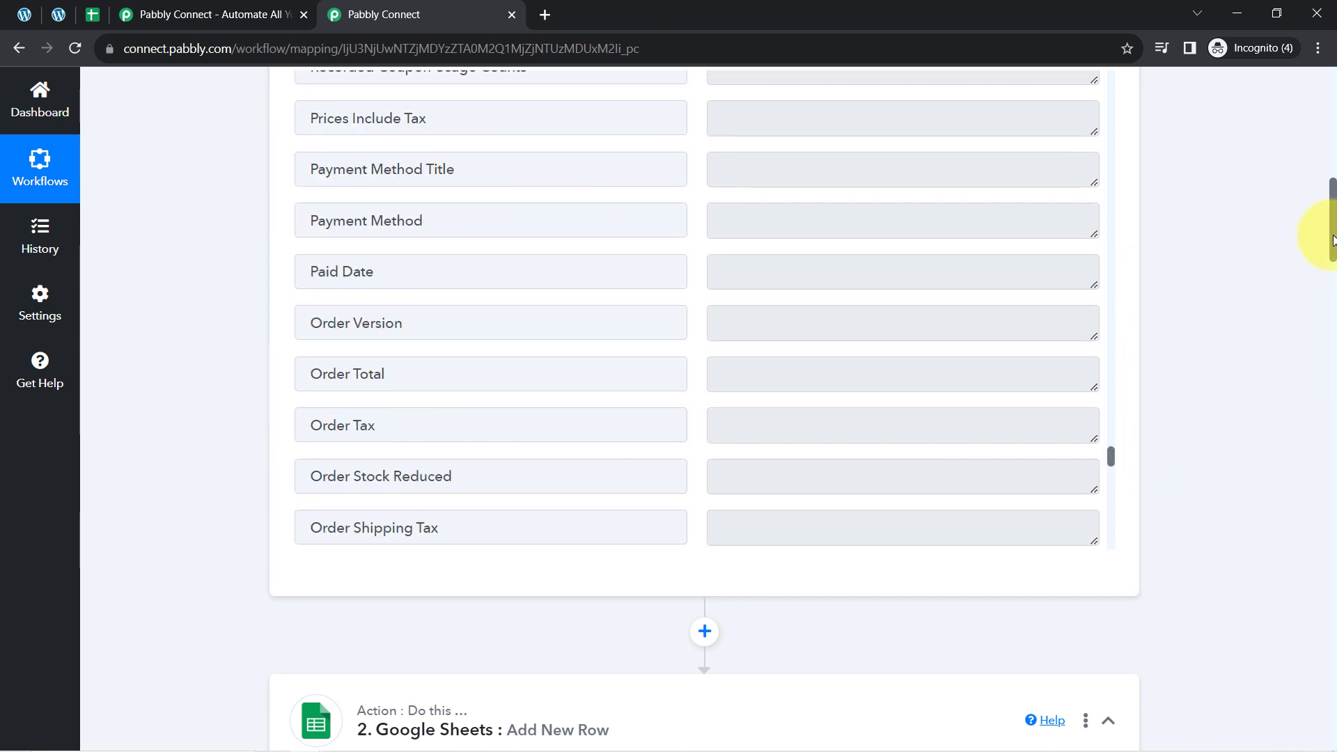
drag(1333, 240, 1323, 690)
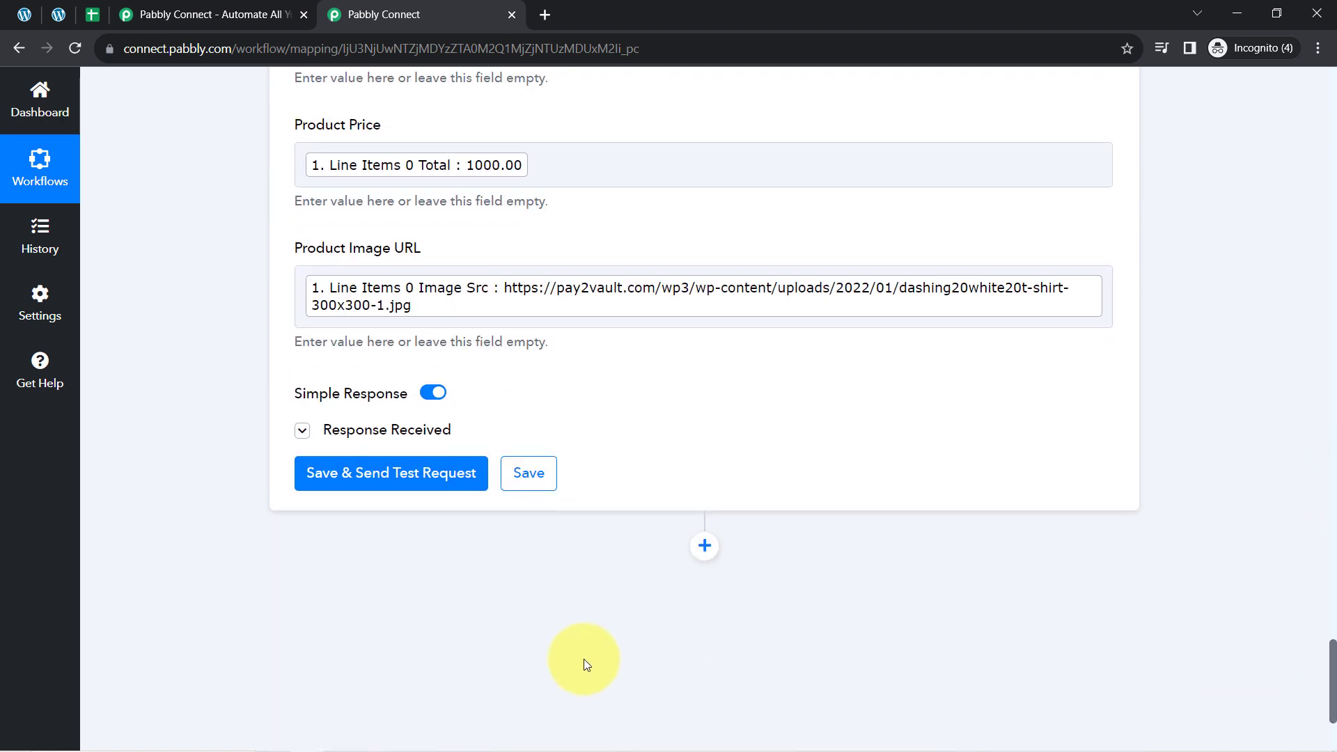
Save step 3 with a test request and switch to the Product Details sheet in Google Sheets.
click(334, 469)
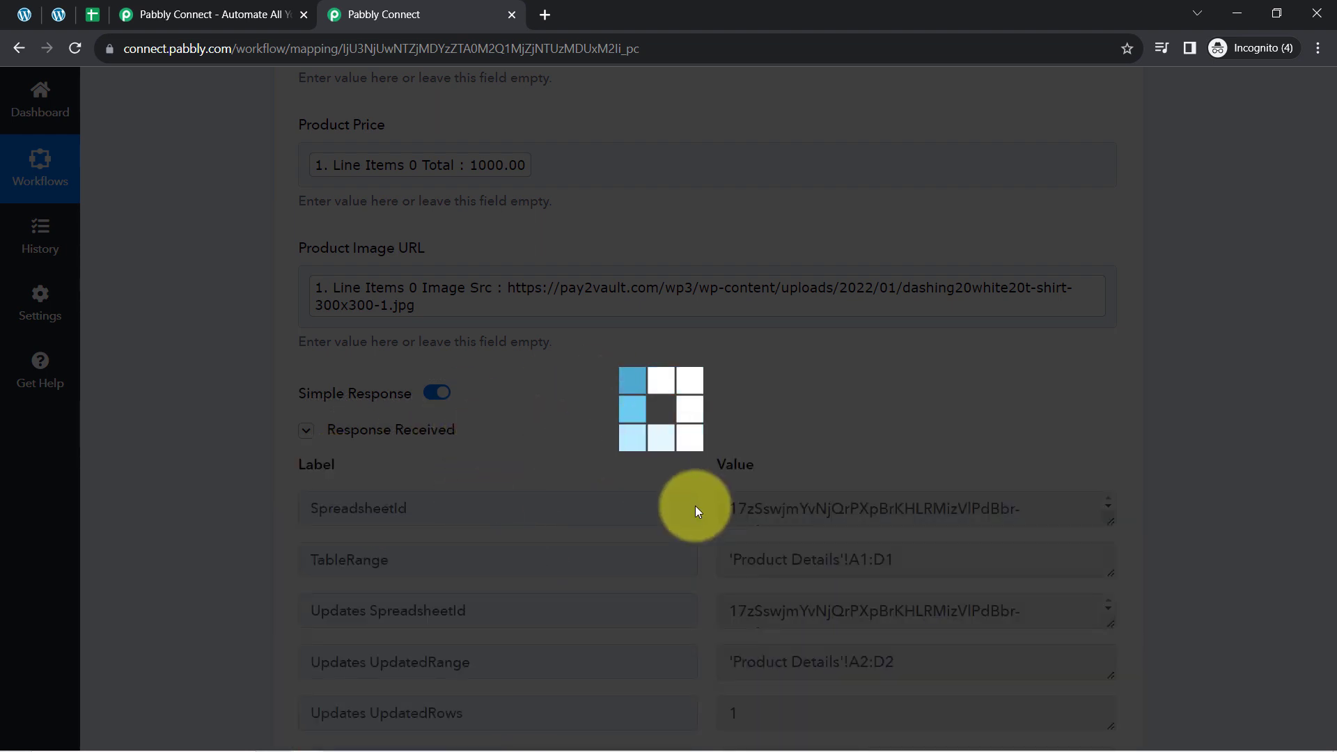
click(92, 14)
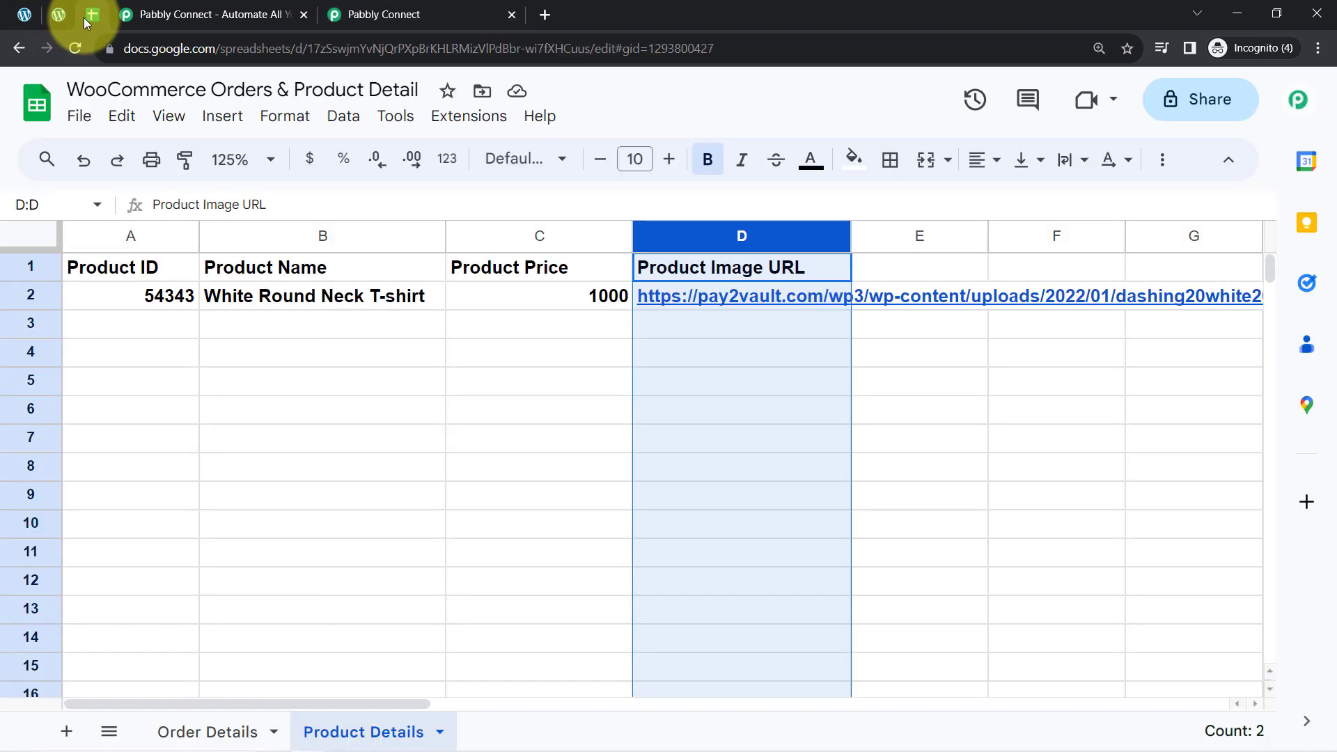
click(319, 446)
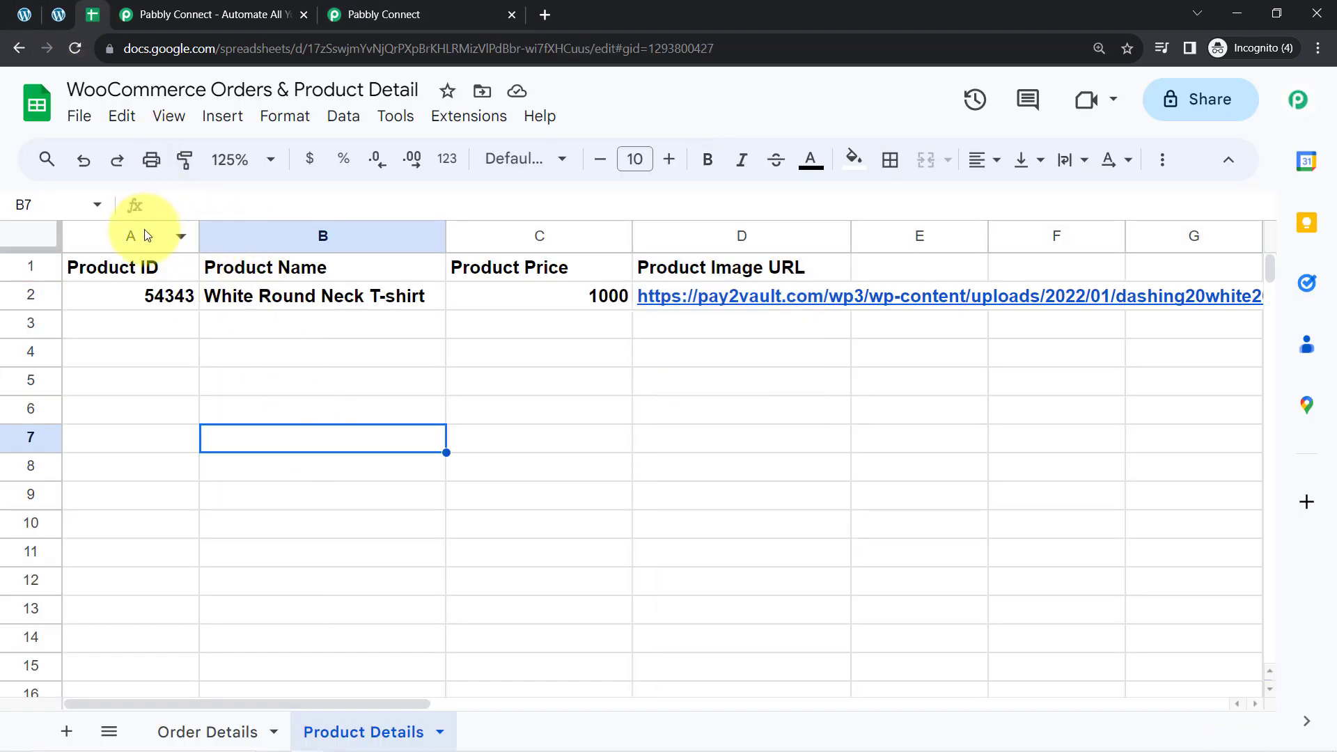
Left-align columns A to D of the Product Details sheet and remove their bold formatting.
drag(140, 236, 698, 230)
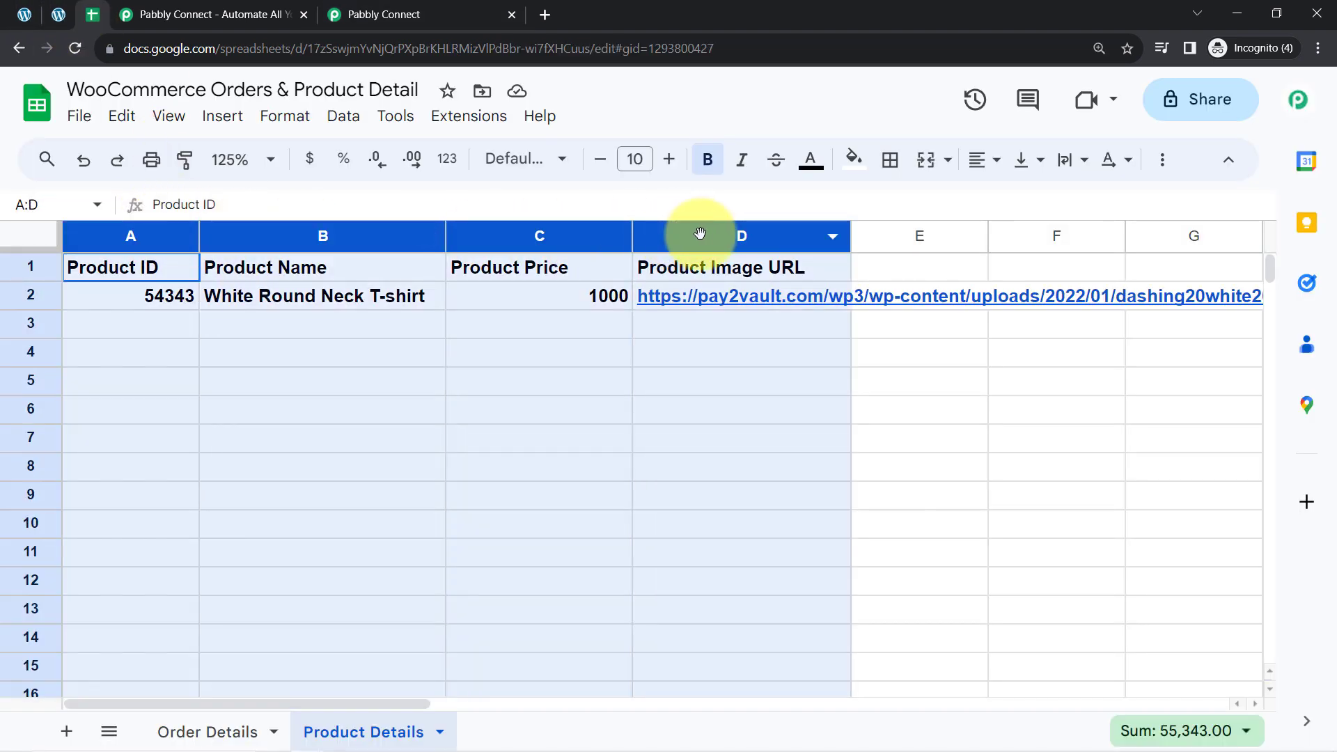
click(977, 159)
click(984, 203)
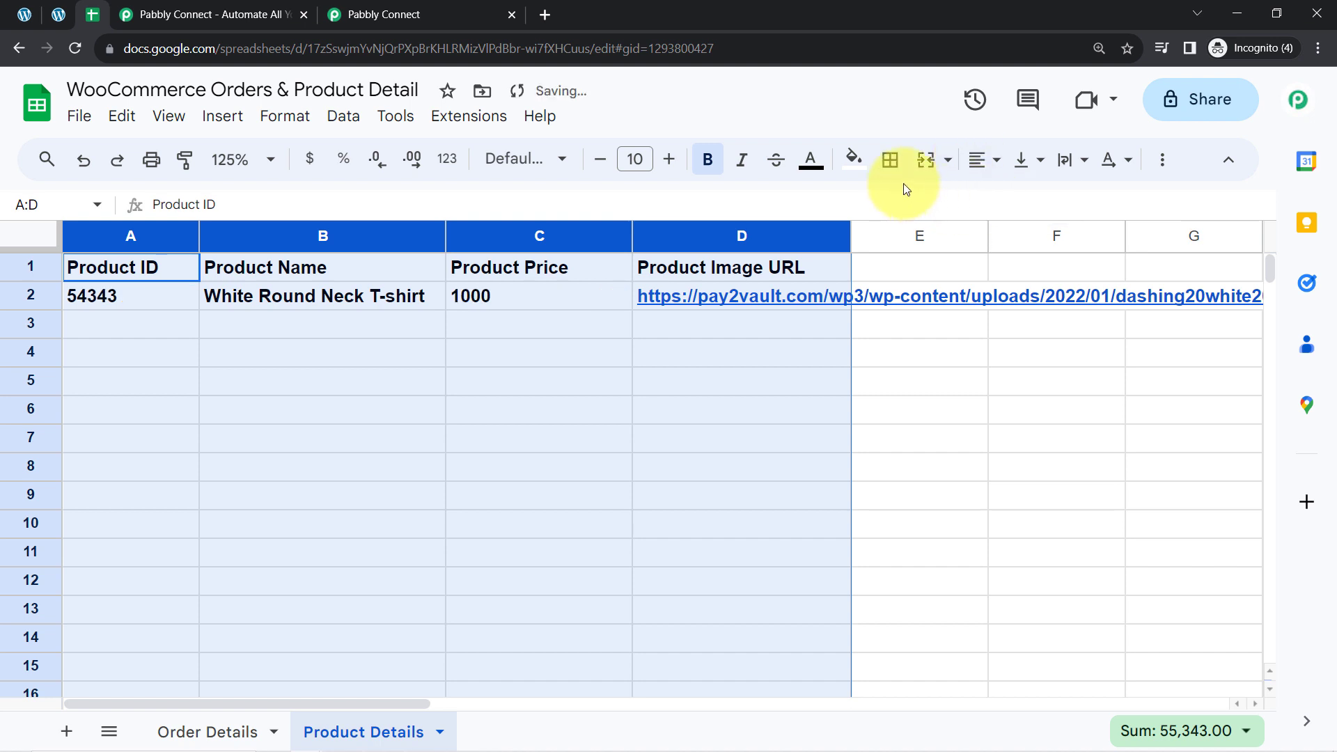
click(709, 160)
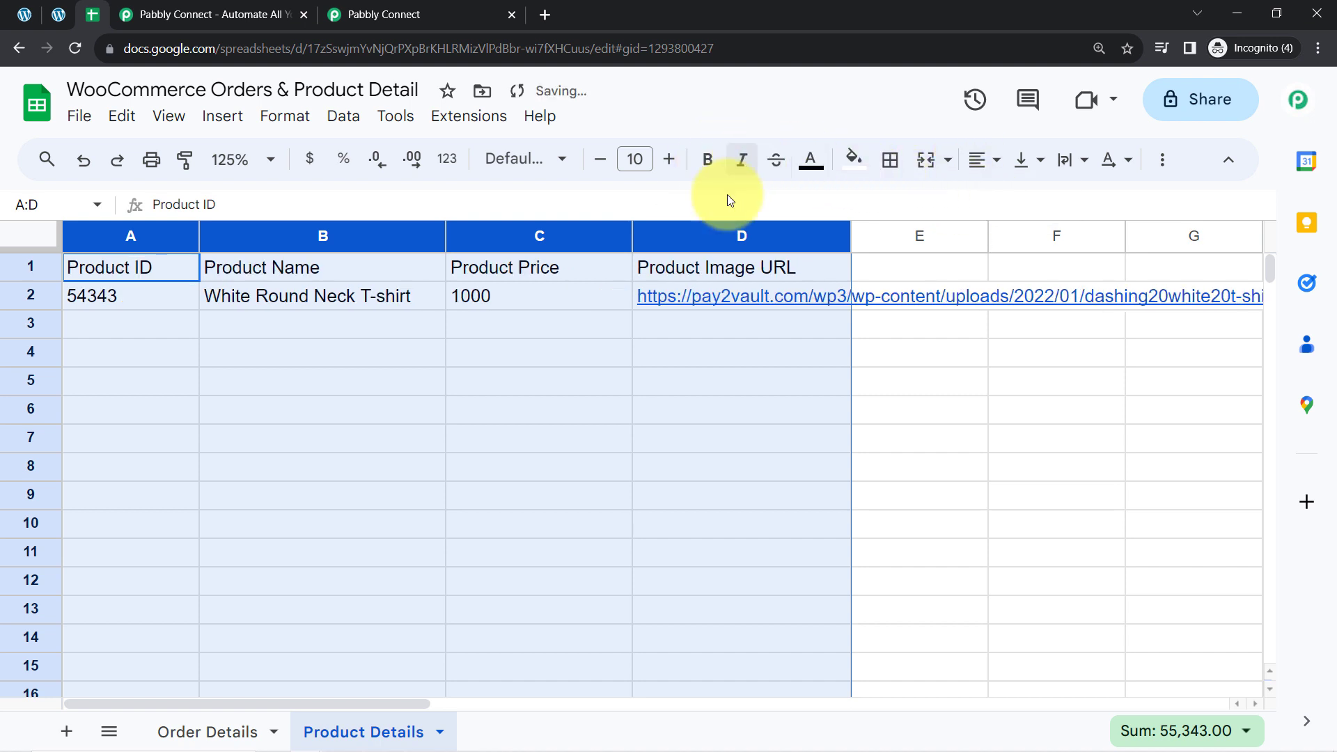
click(459, 325)
Make the header row of the Product Details sheet bold.
click(18, 261)
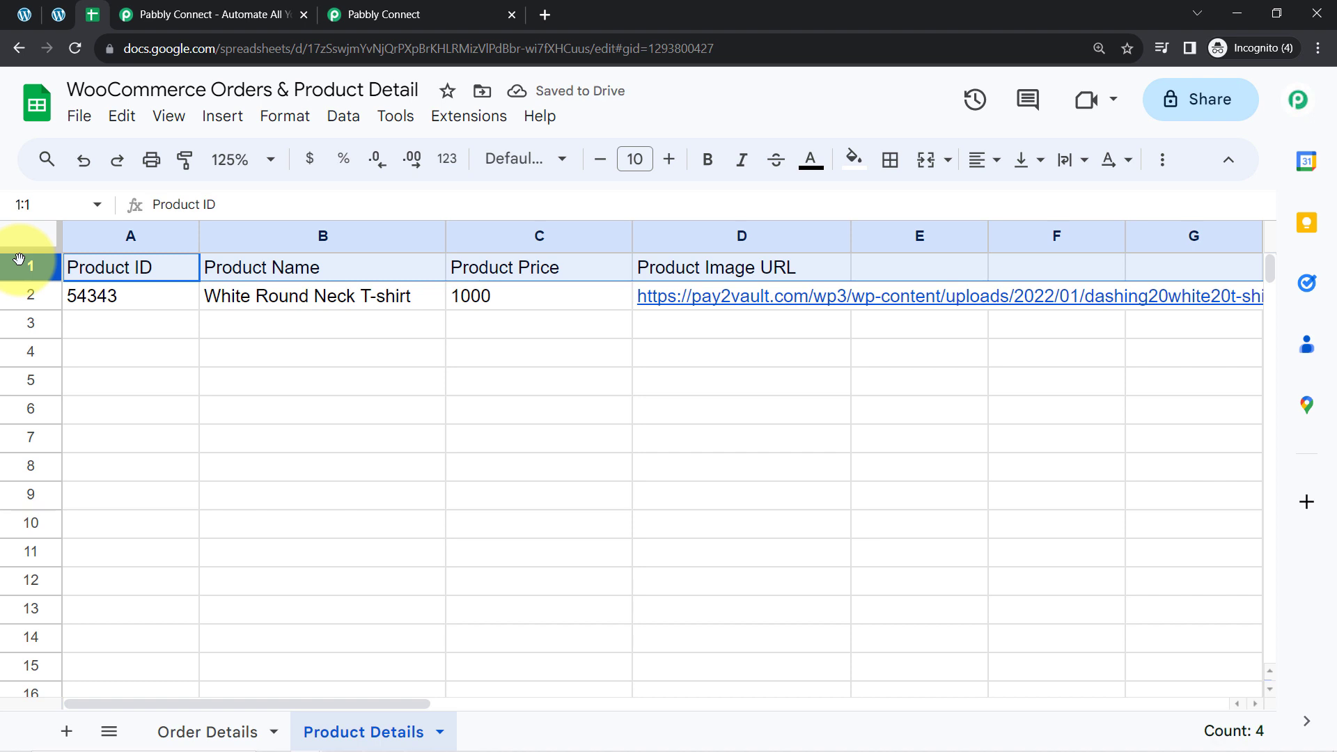
key(ctrl+b)
click(125, 372)
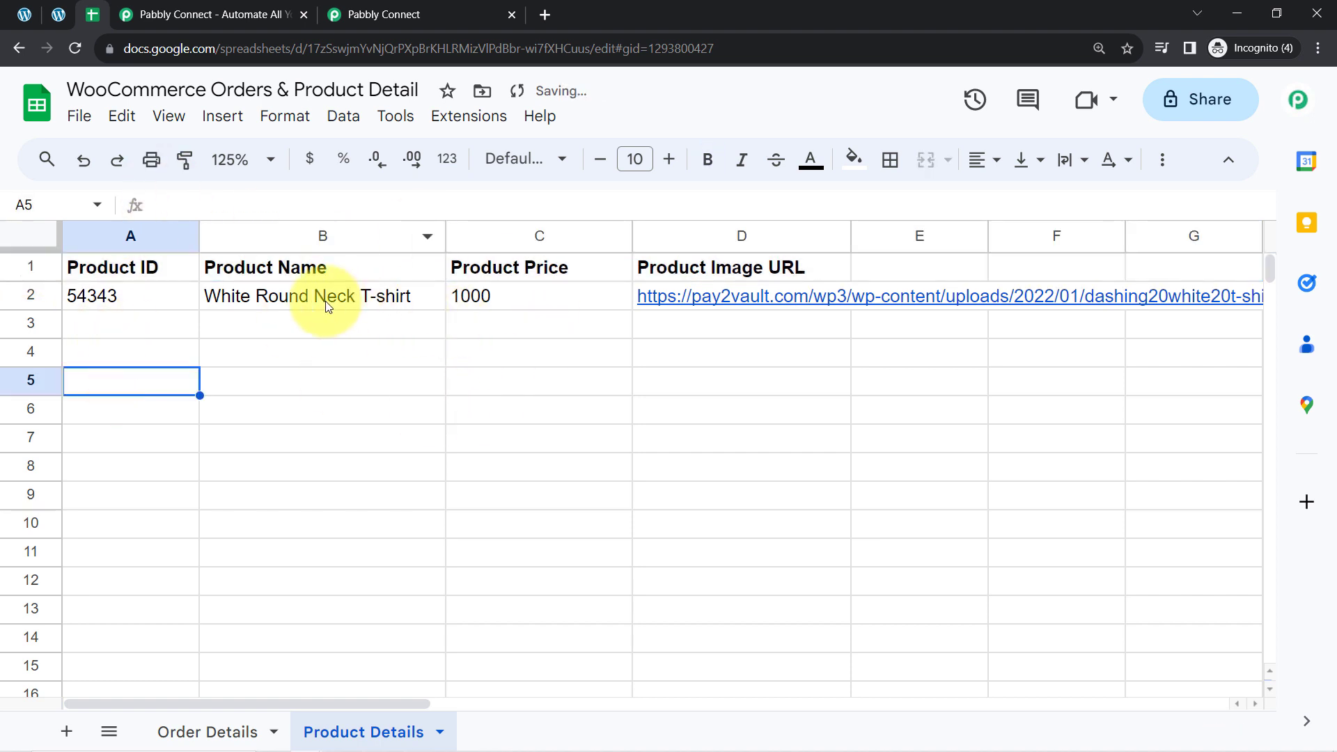
Check the product values in row 2, view the image behind the Product Image URL link and close it.
click(147, 277)
click(237, 297)
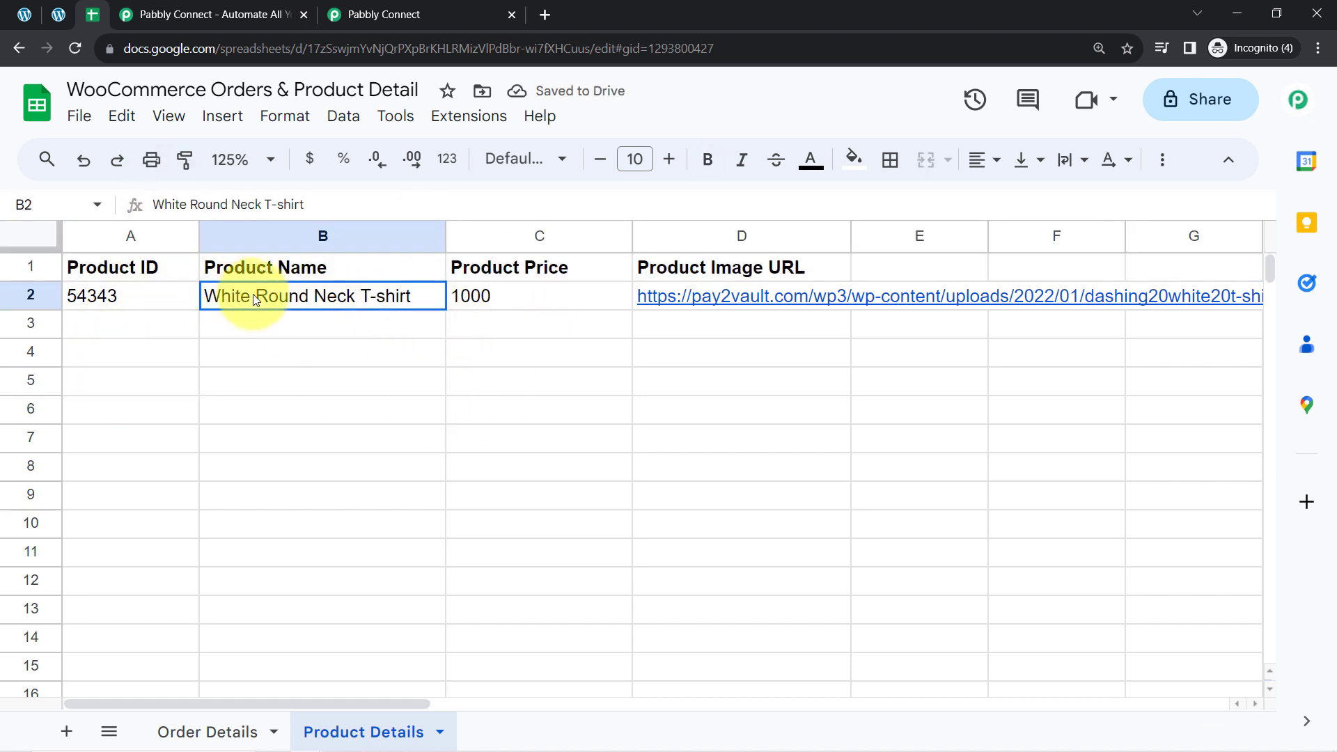
click(571, 299)
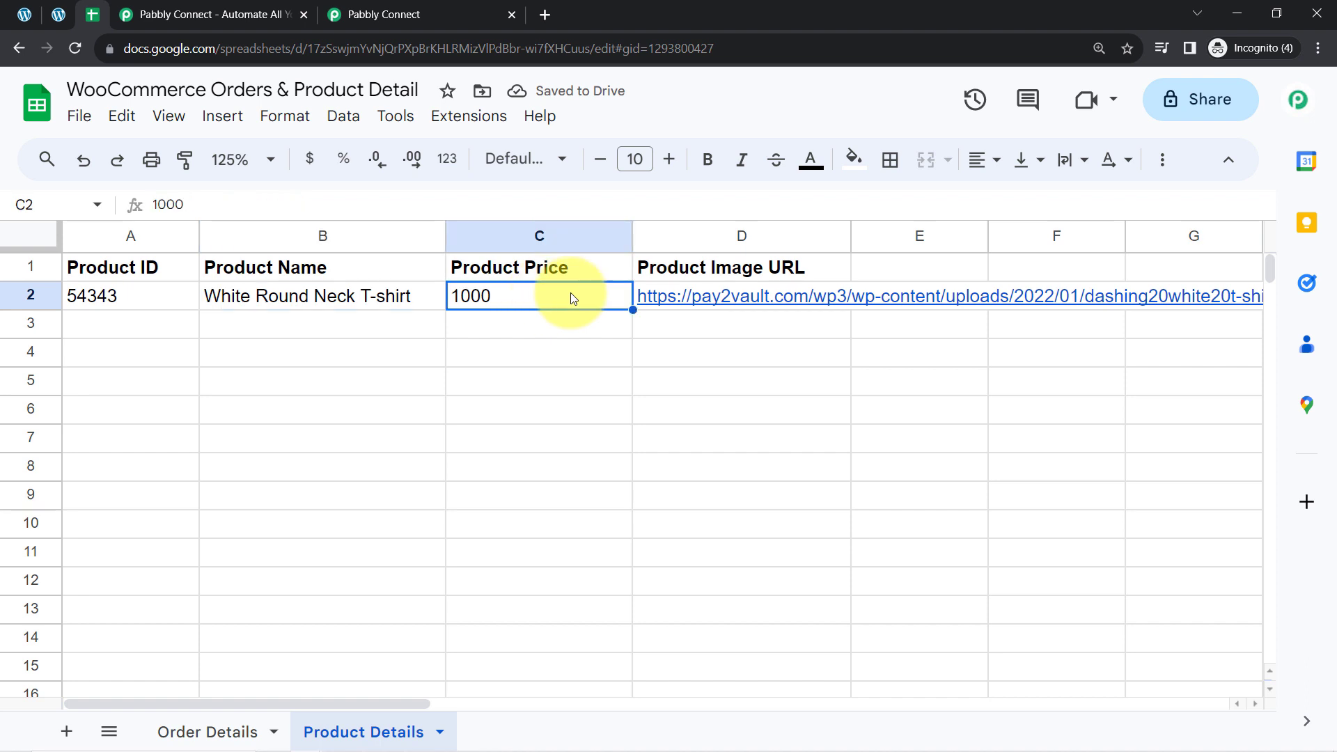
click(692, 303)
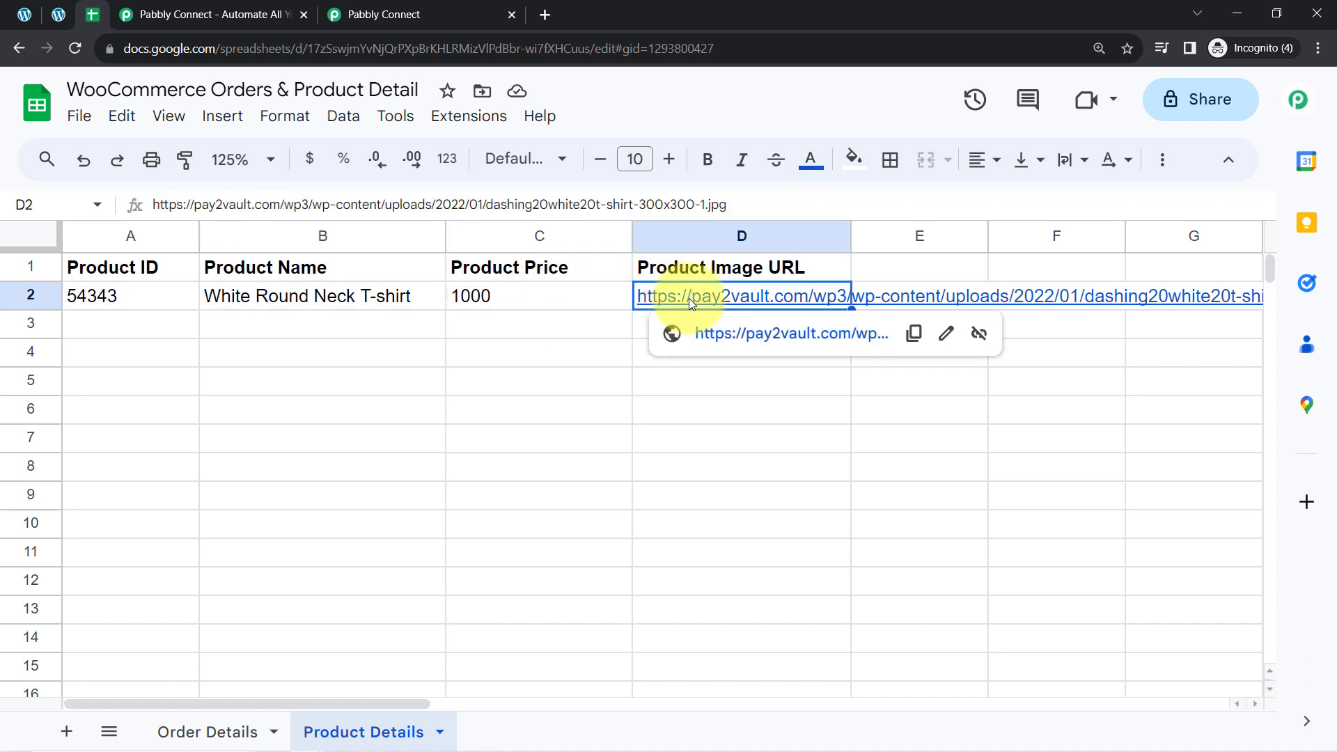
click(731, 341)
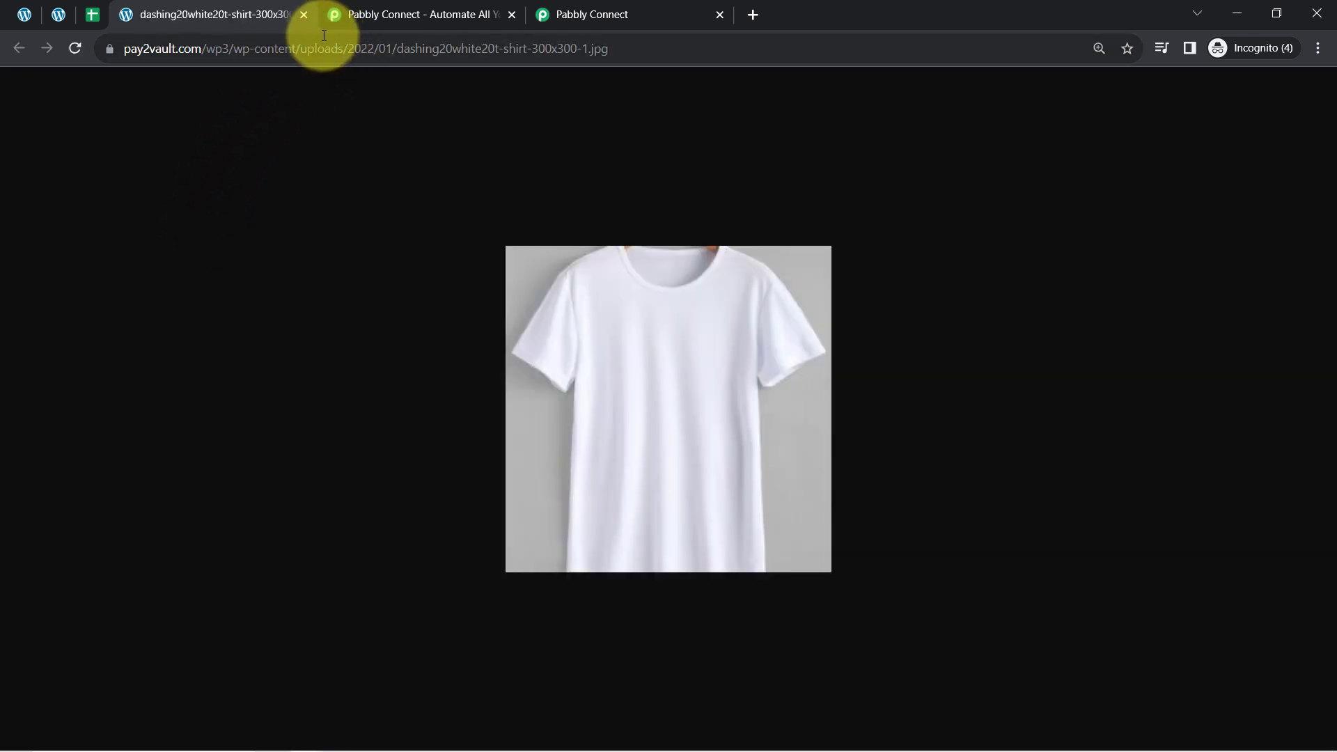
click(304, 16)
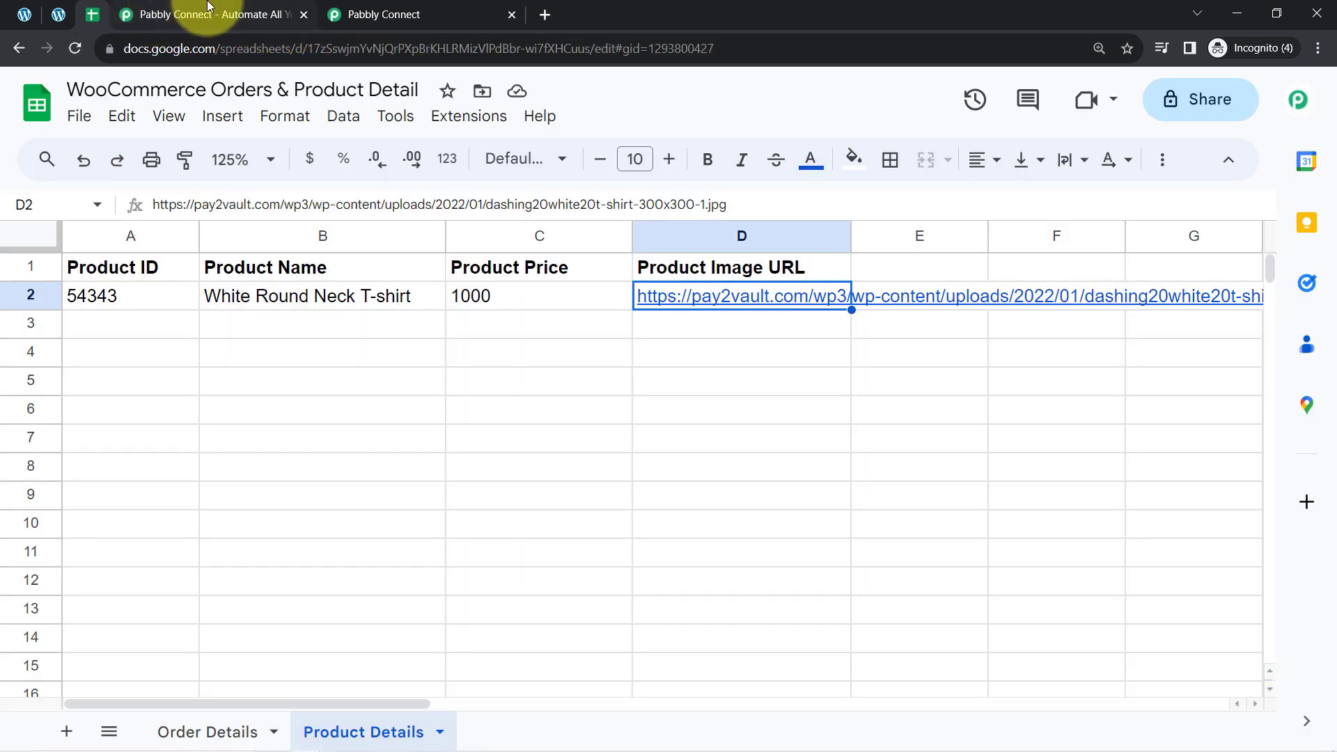
Return to the Pabbly Connect workflow and collapse the WooCommerce trigger and Google Sheets step 2.
click(376, 14)
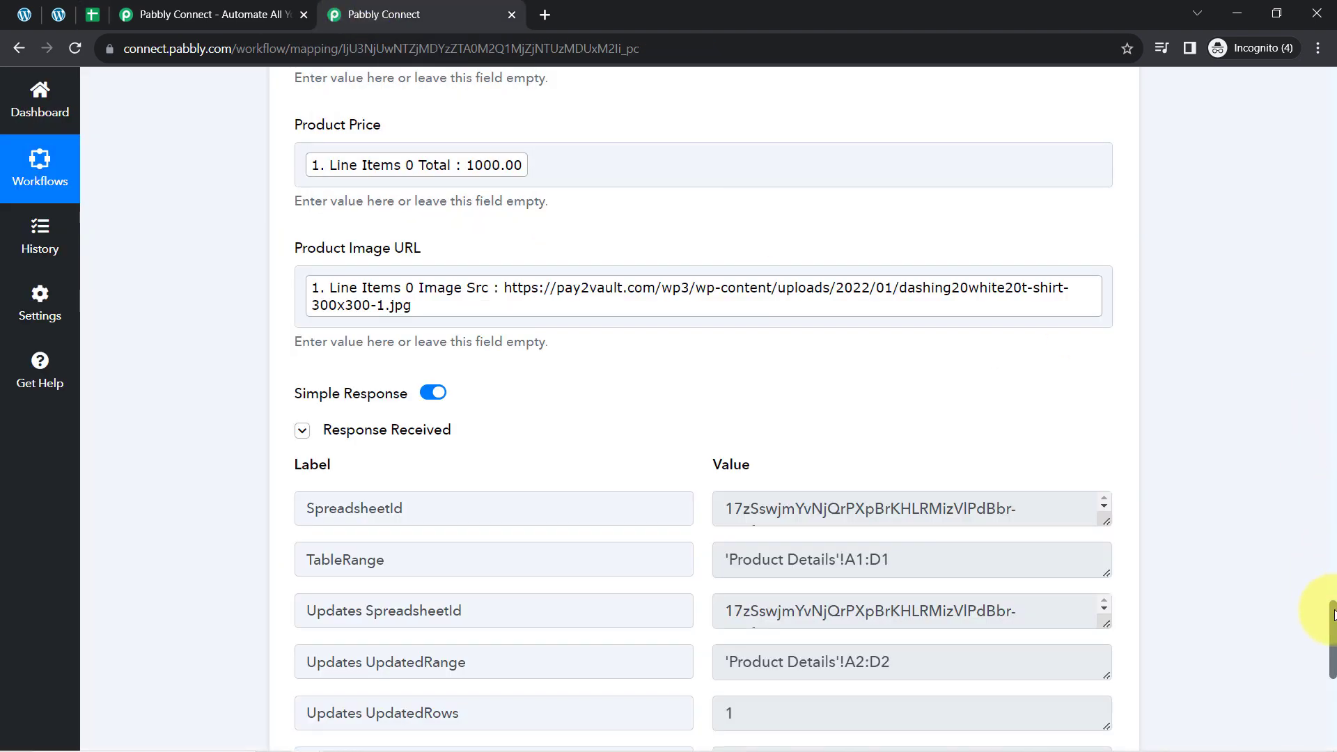
drag(1333, 613, 1305, 96)
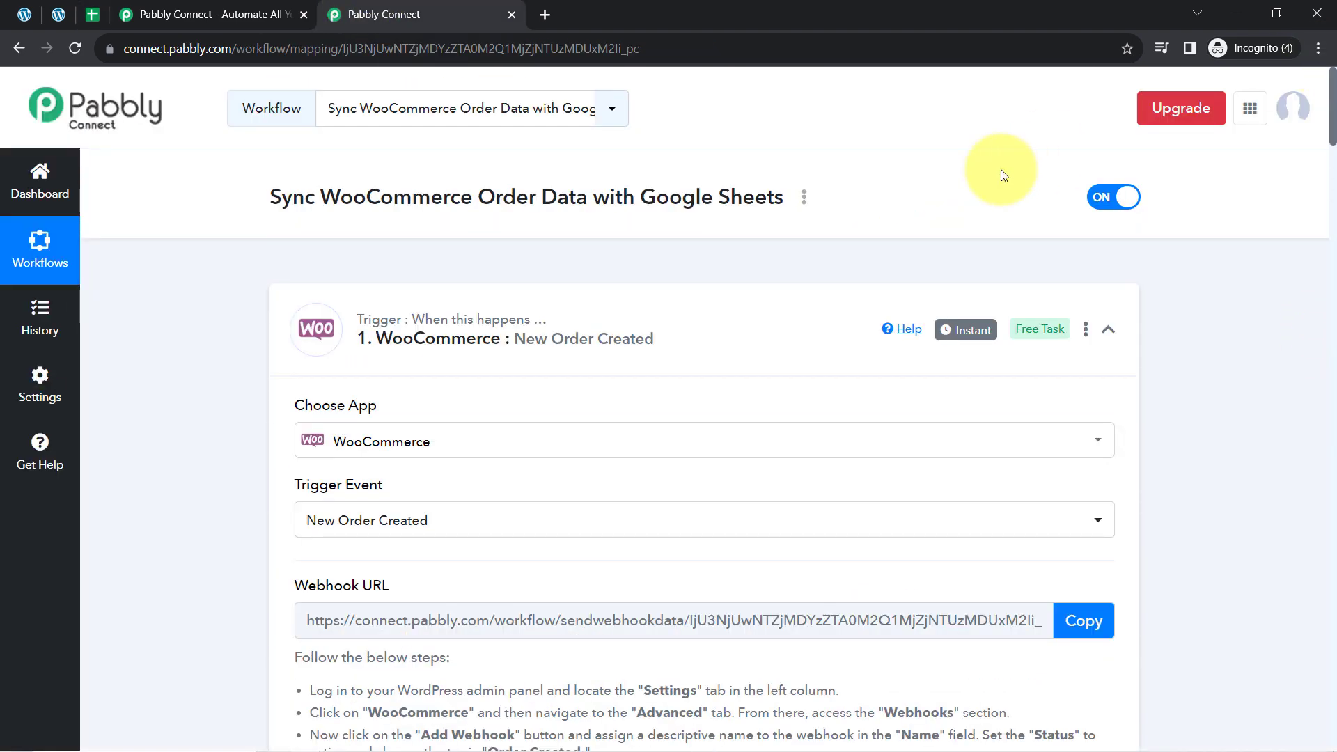
click(597, 308)
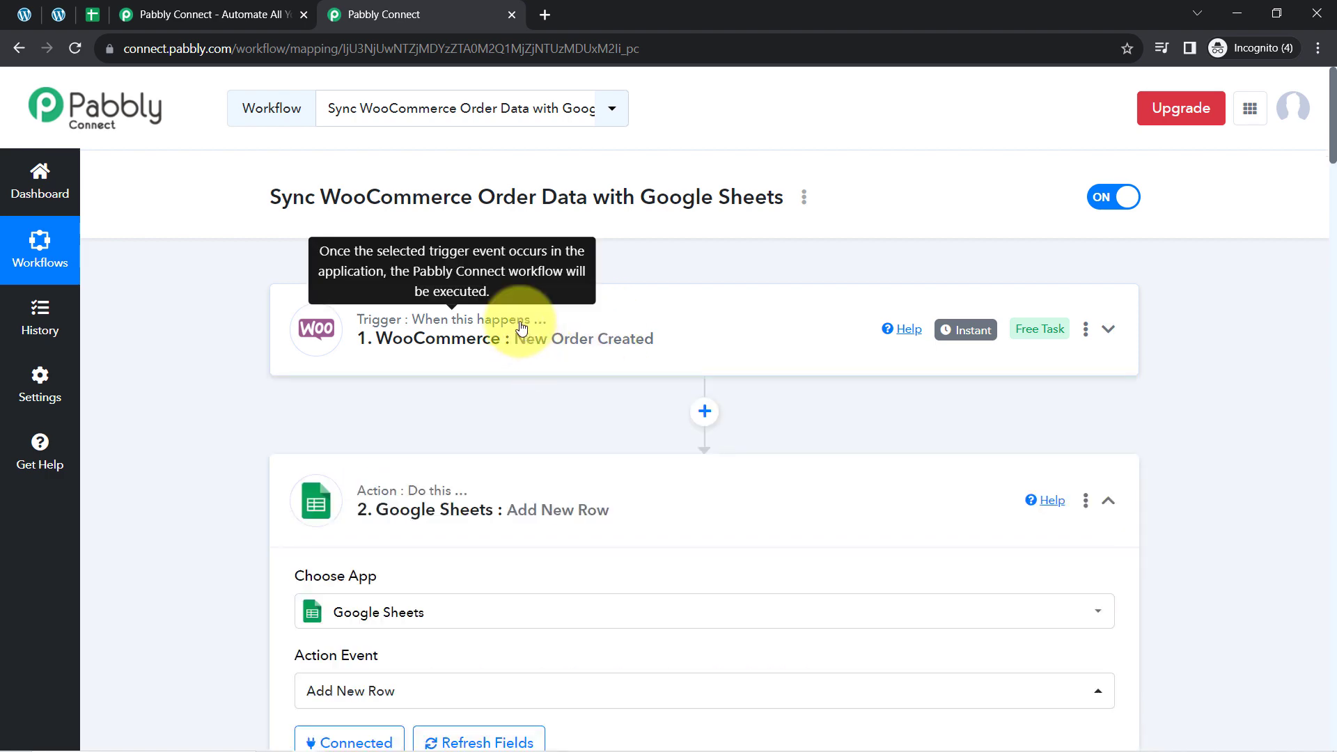
click(471, 513)
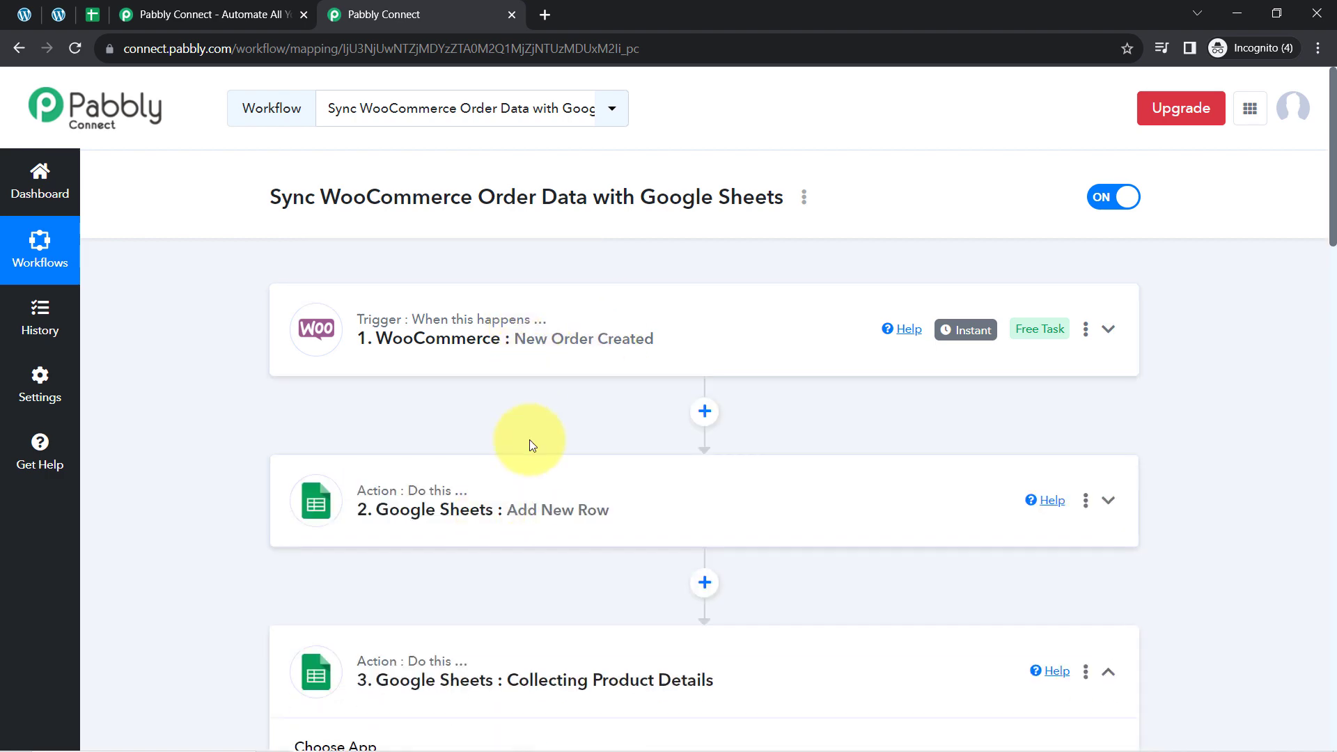
Collapse Google Sheets step 3, Collecting Product Details, in the workflow.
scroll(481, 498, down, 3)
click(449, 496)
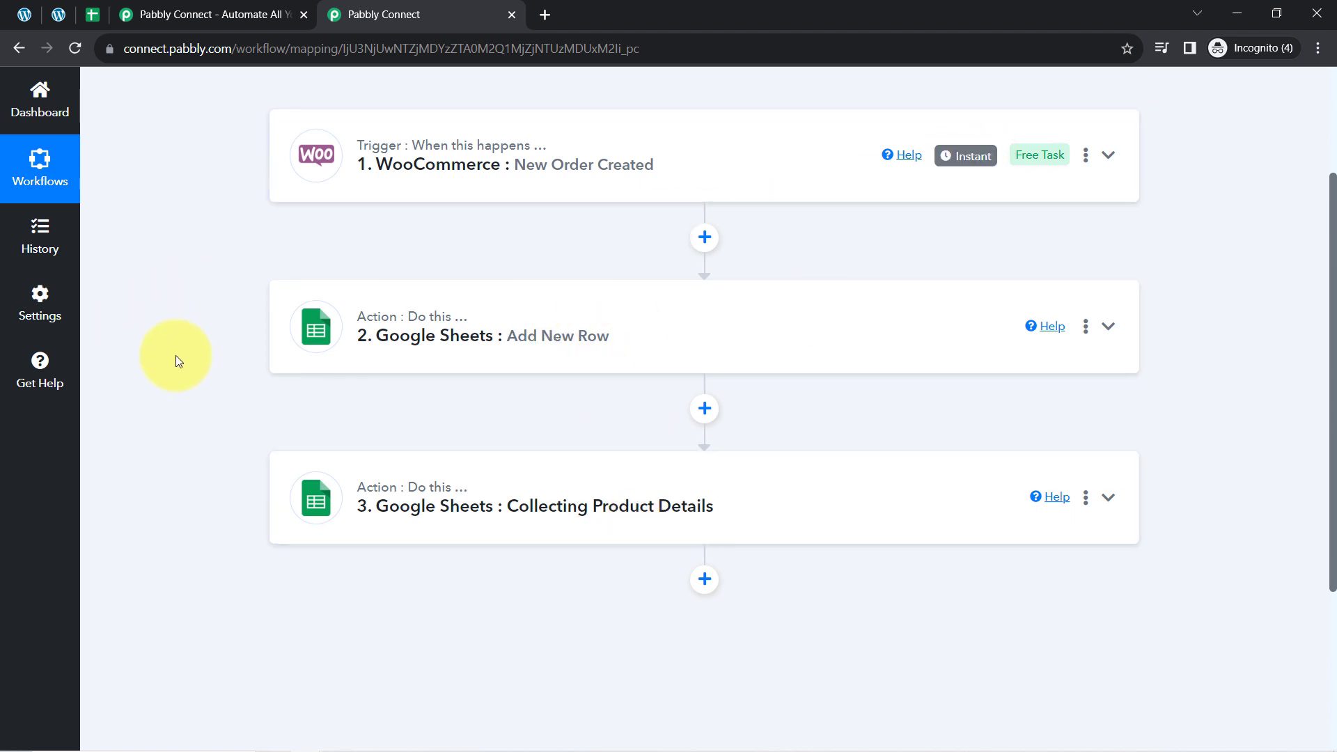
Open the sharing options of the Sync WooCommerce Order Data with Google Sheets workflow, copy its share link and close the dialog.
scroll(186, 369, up, 3)
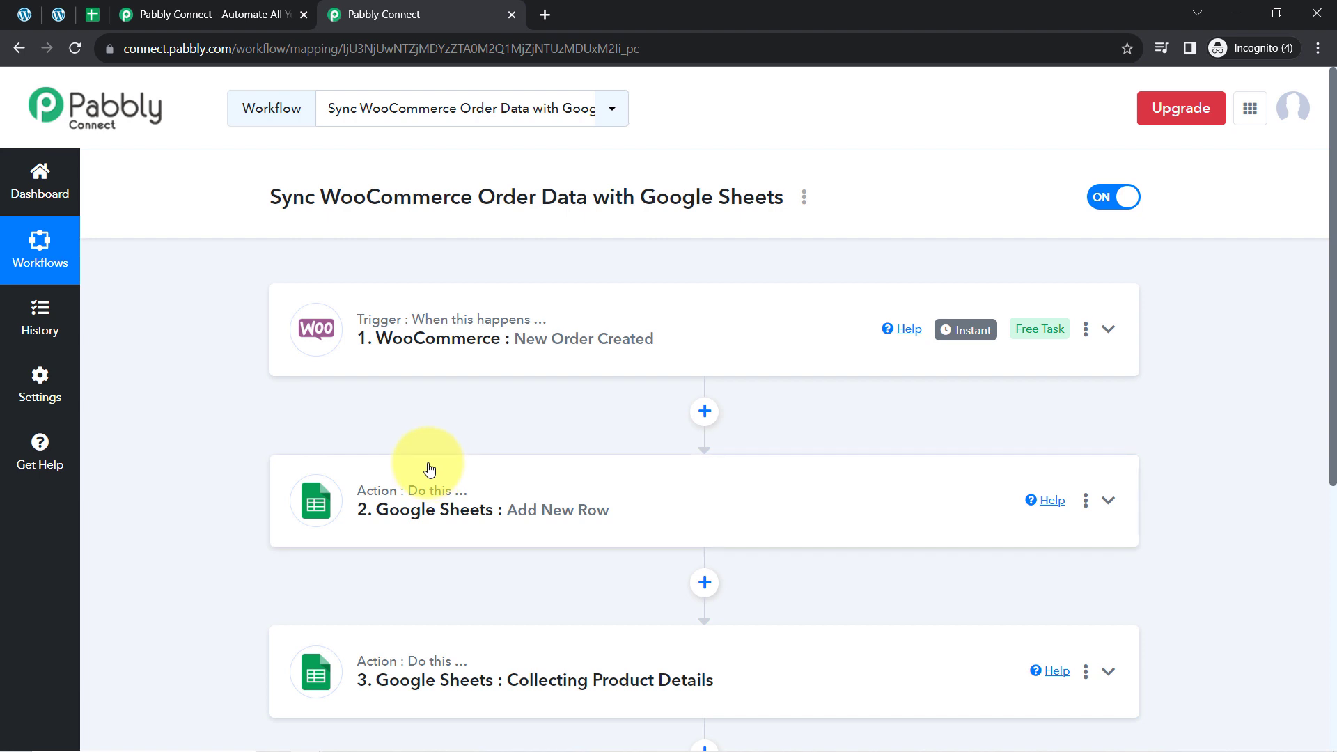
click(805, 201)
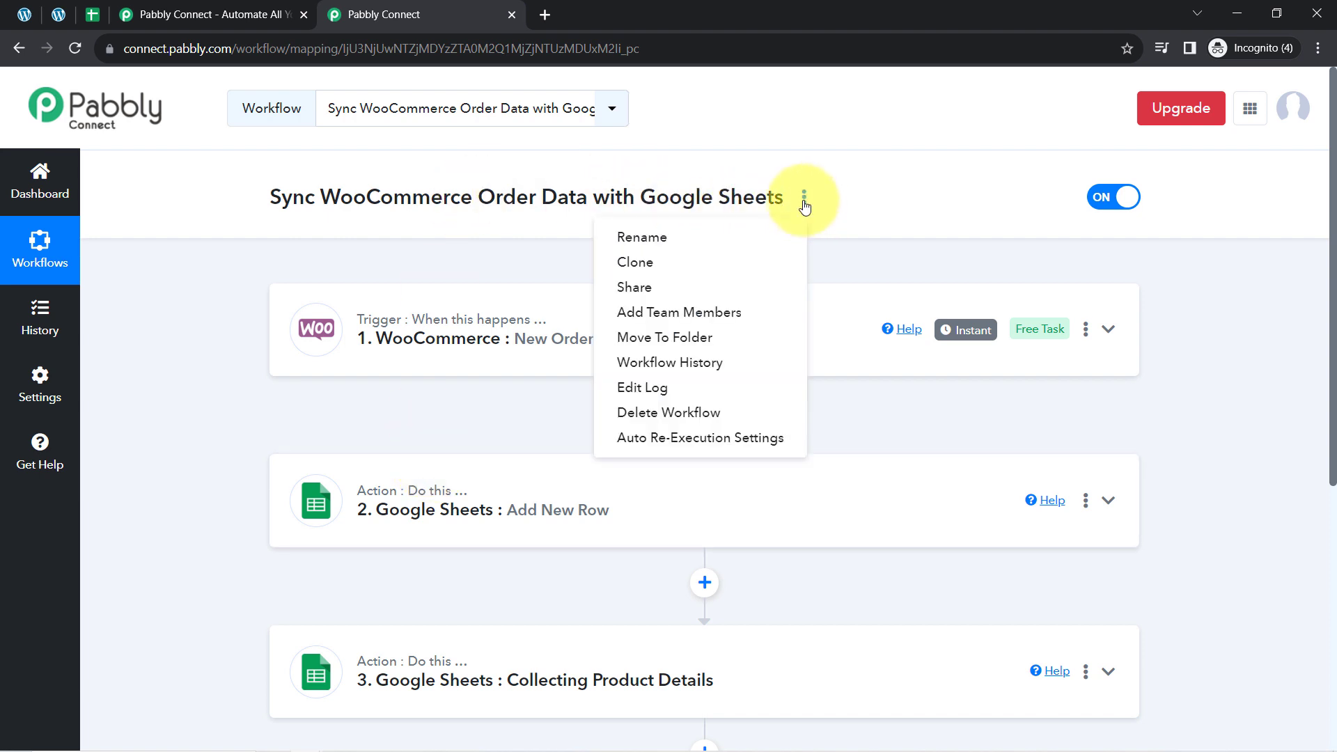
click(668, 286)
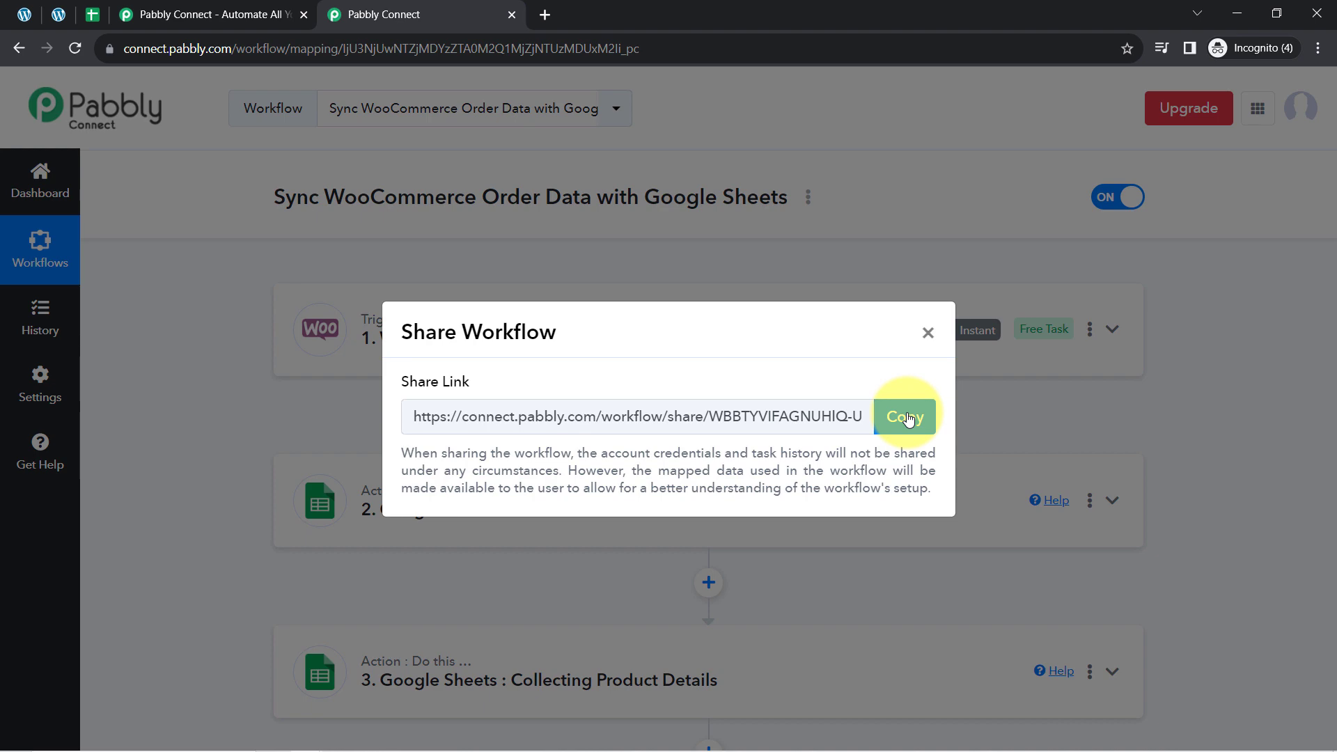
click(904, 417)
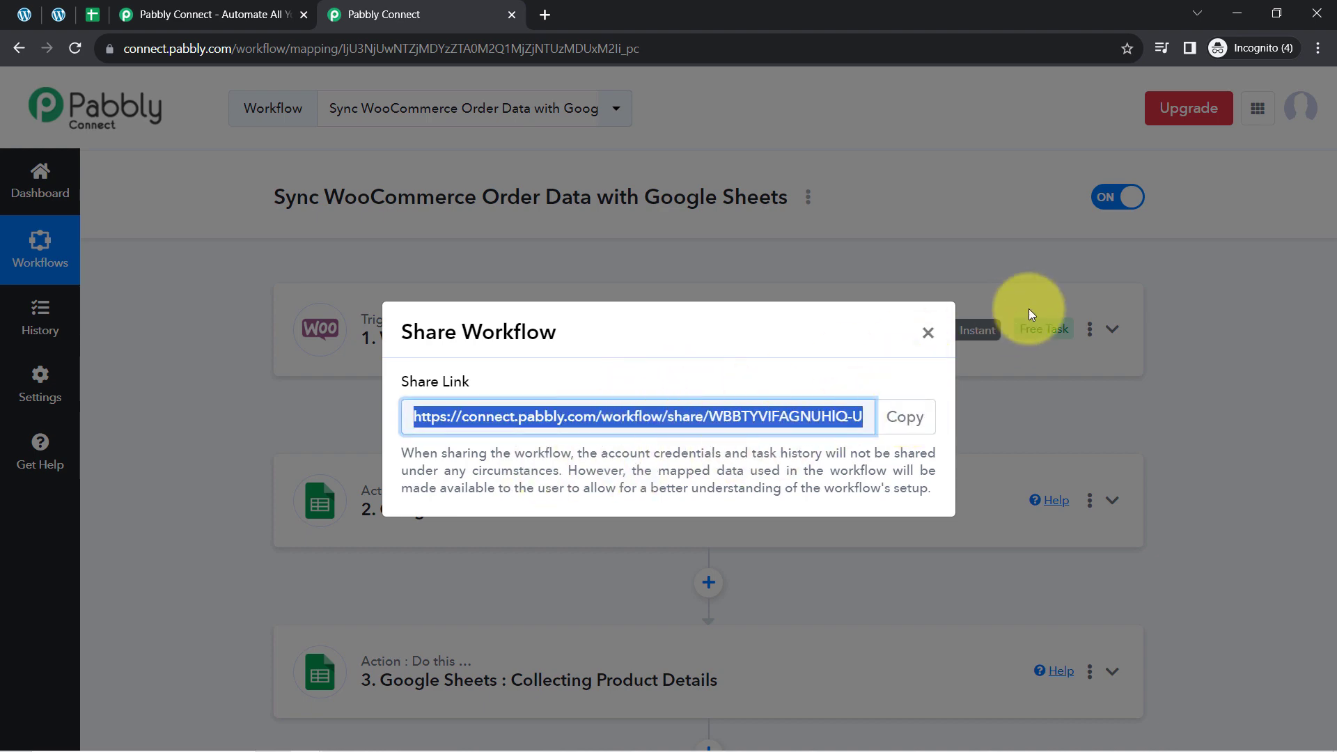
click(926, 335)
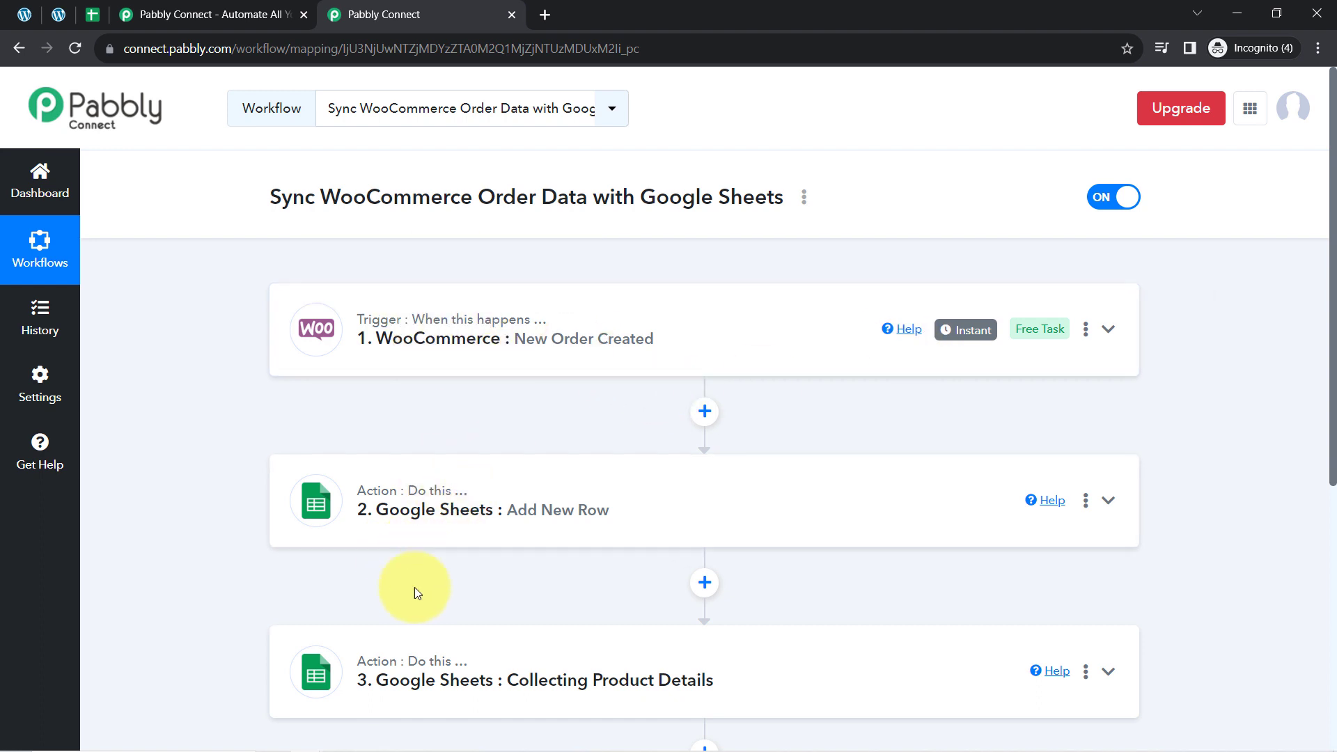
mouse_move(416, 500)
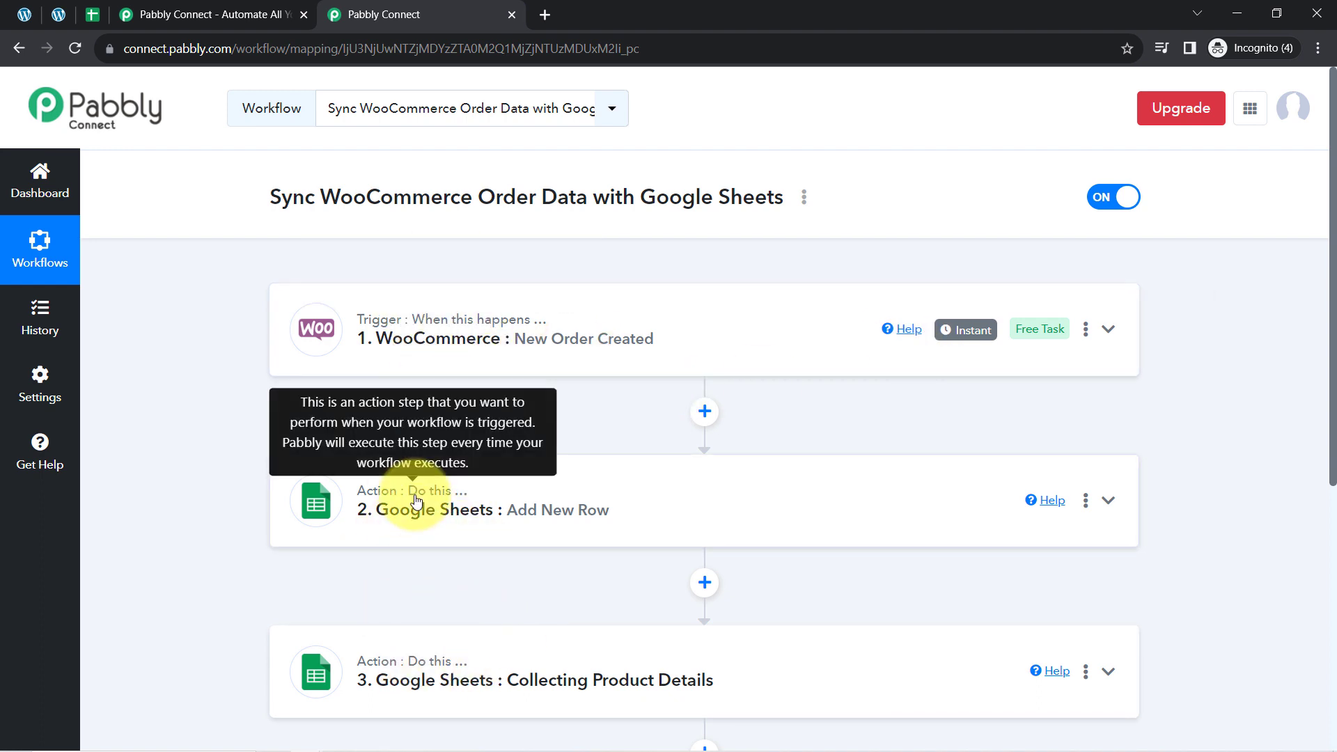
mouse_move(453, 320)
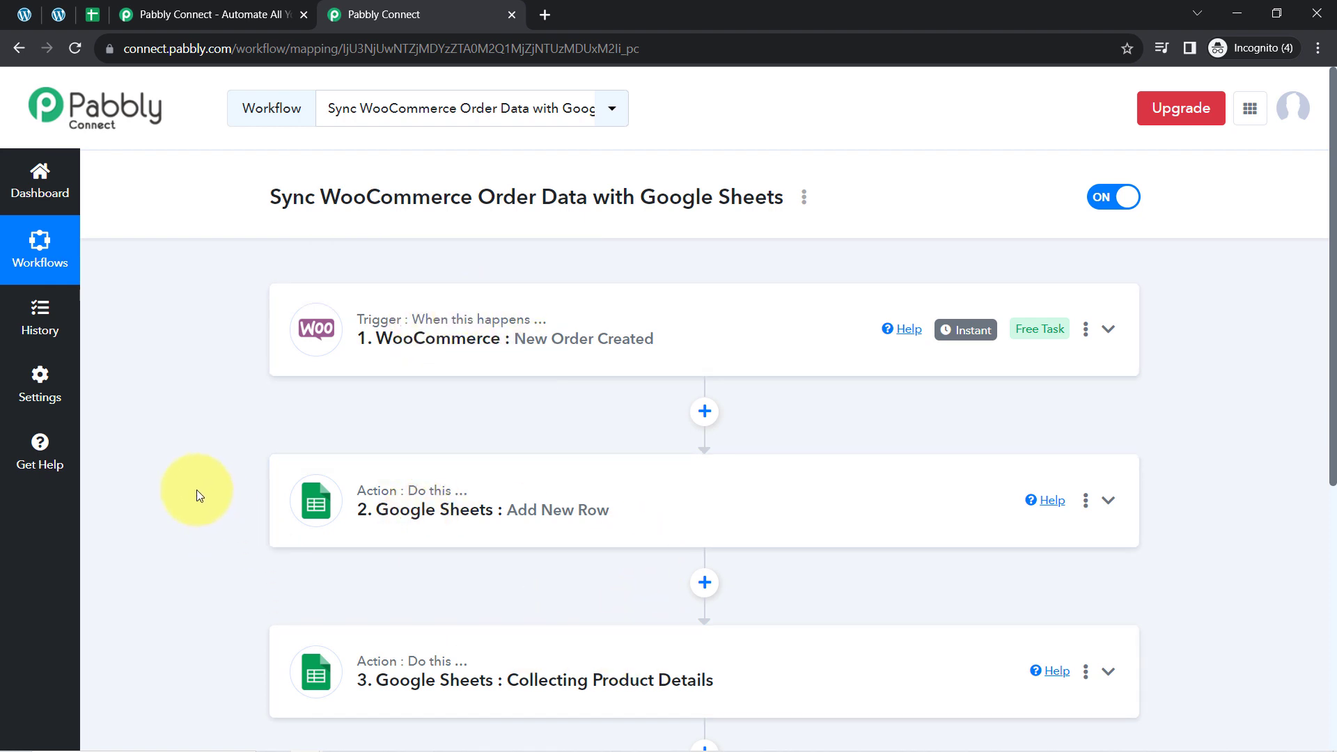
scroll(196, 490, down, 1)
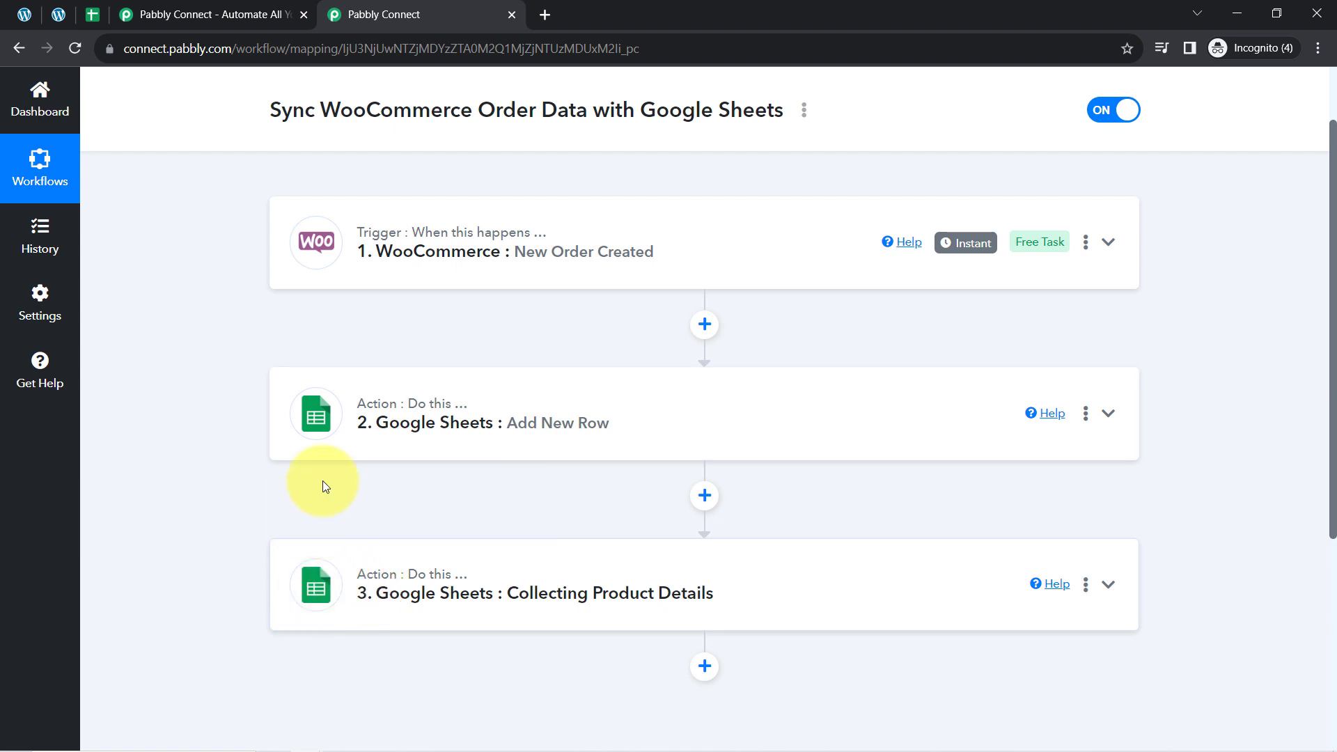
mouse_move(436, 414)
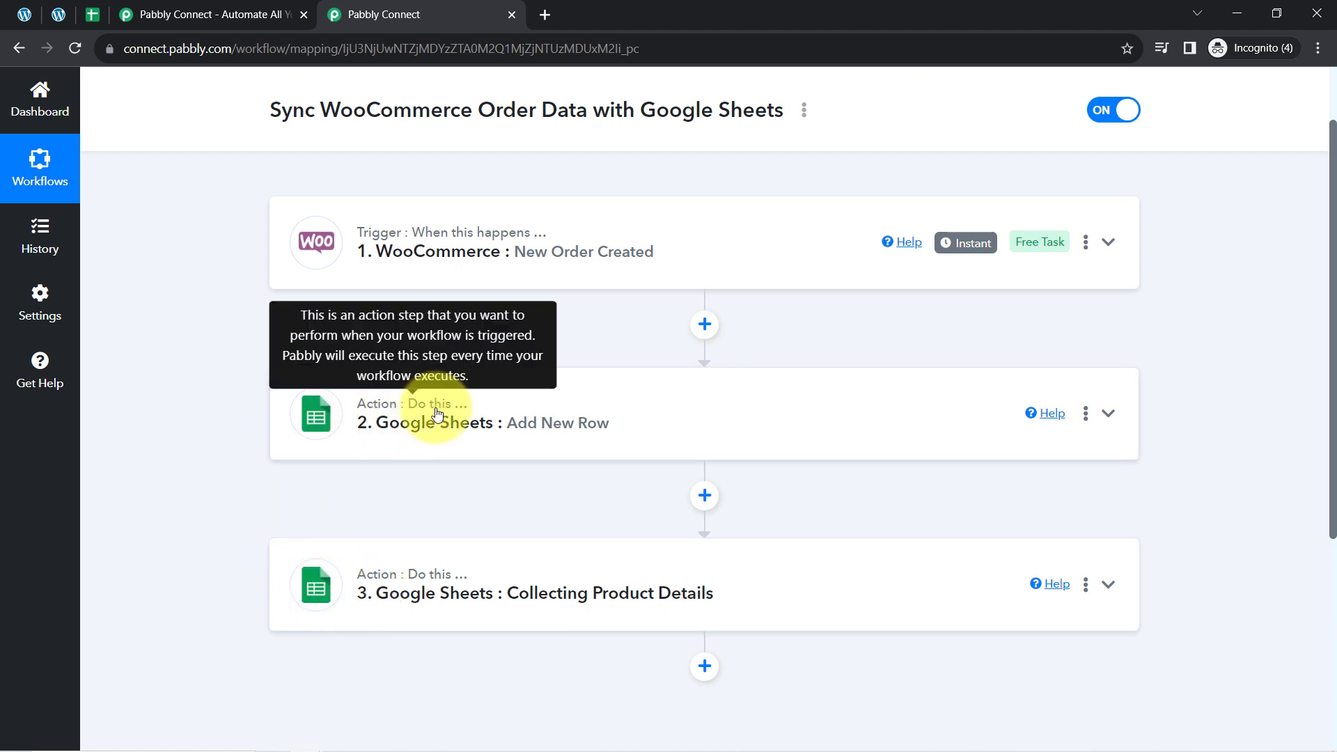